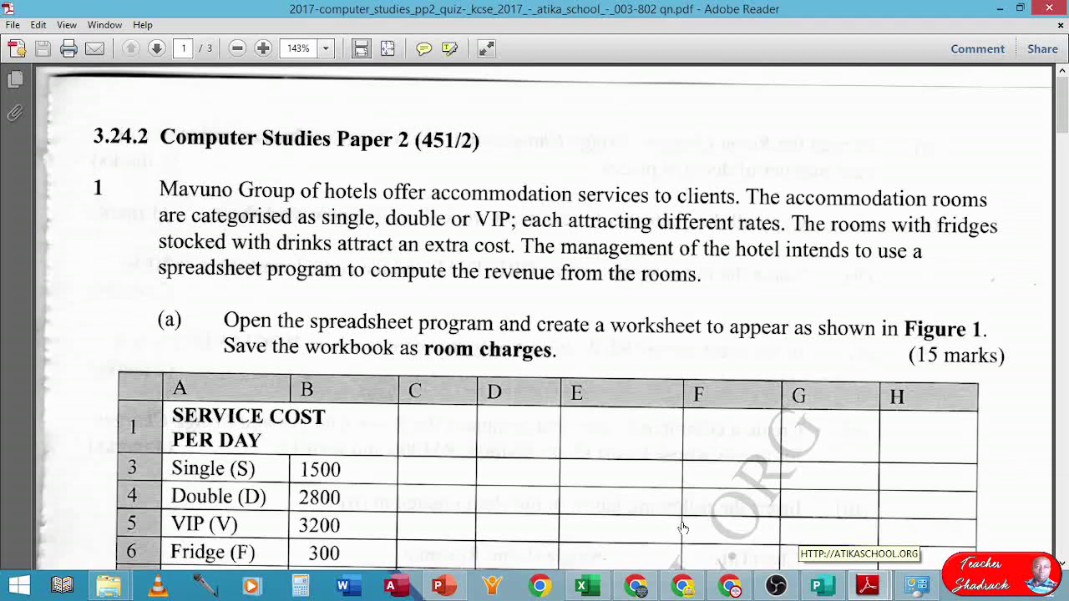
- Review the Figure 1 rates and room records in the PDF, then switch to the blank Book1 workbook
click(418, 325)
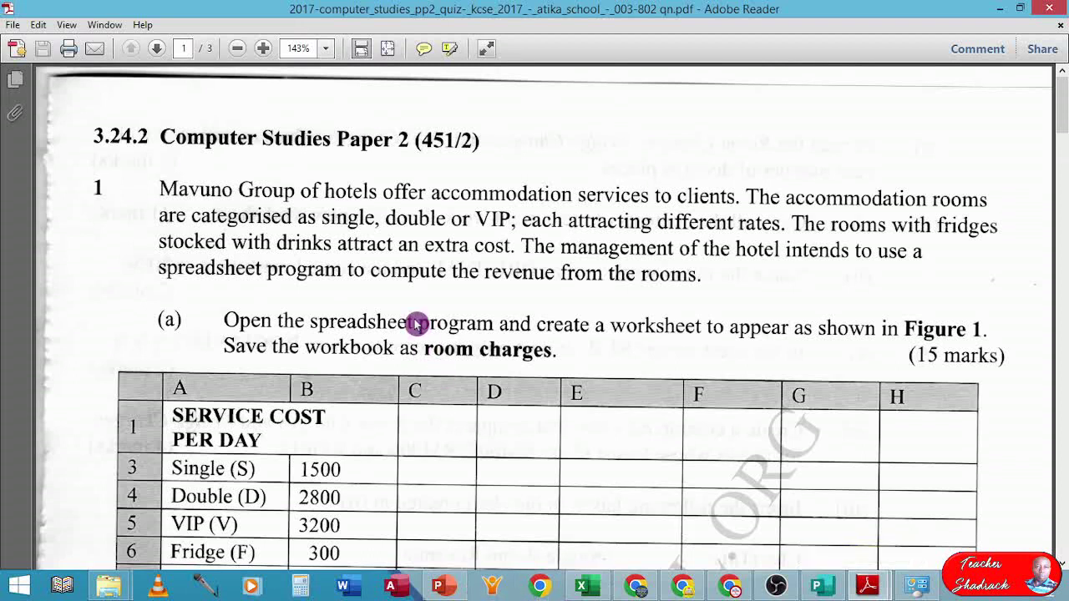
scroll(418, 325, down, 2)
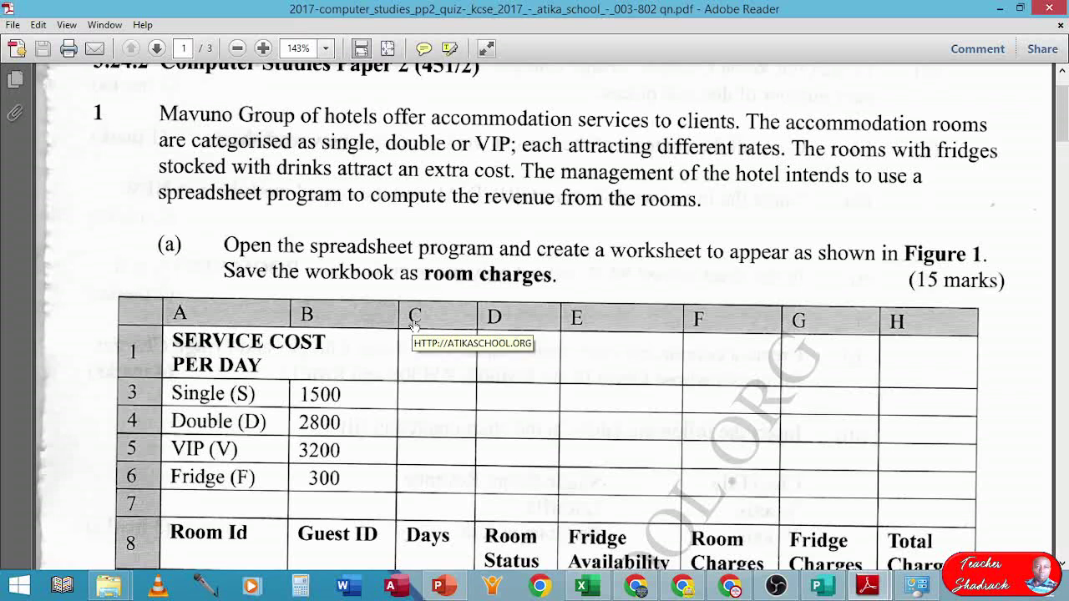
scroll(443, 309, down, 4)
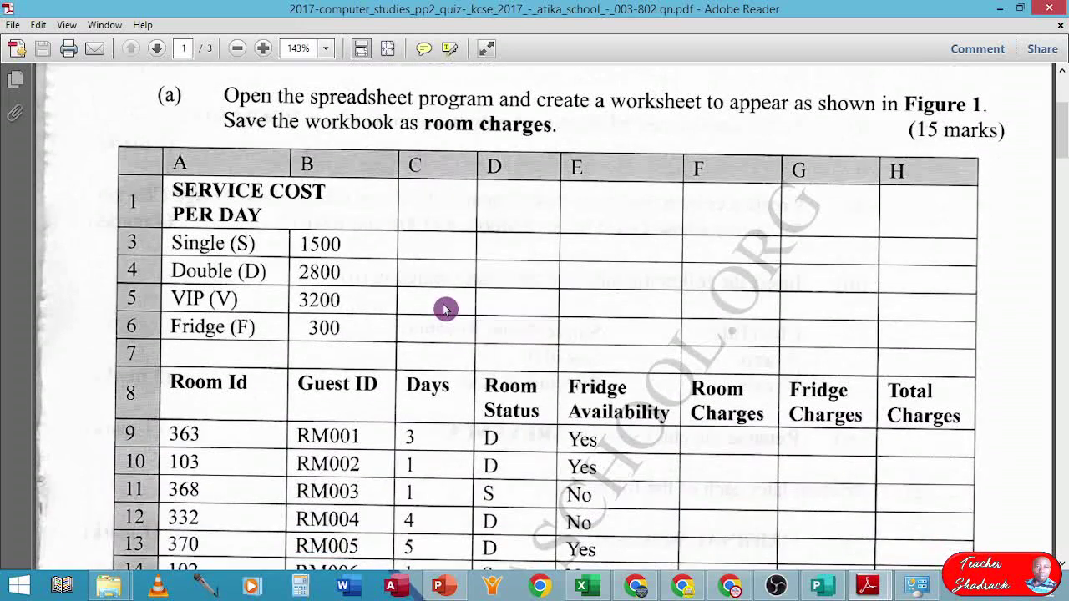
scroll(444, 310, down, 1)
scroll(444, 310, down, 1)
scroll(444, 309, down, 1)
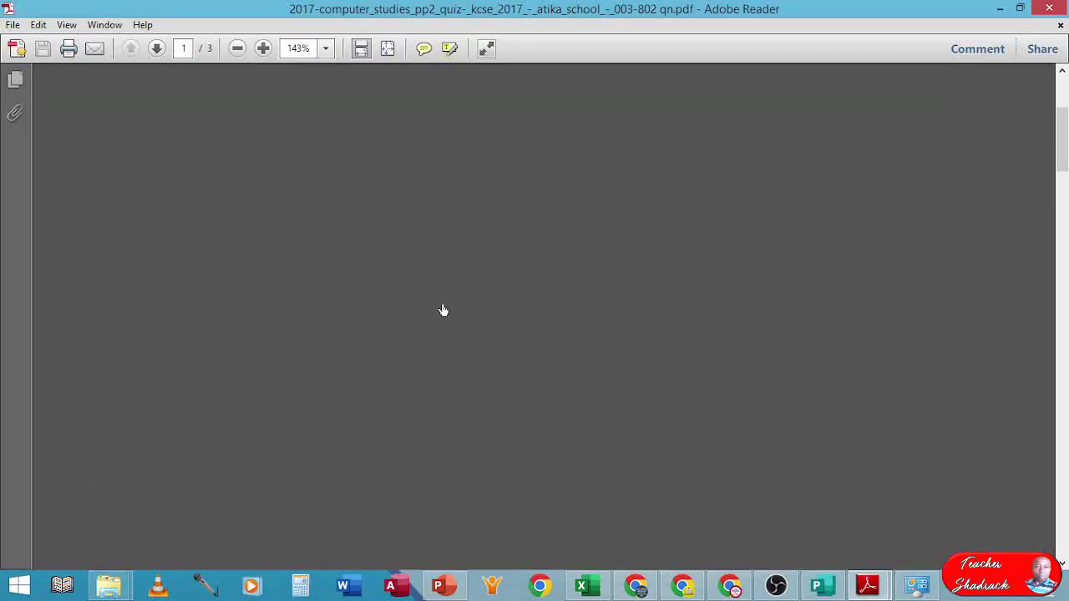
scroll(444, 310, up, 1)
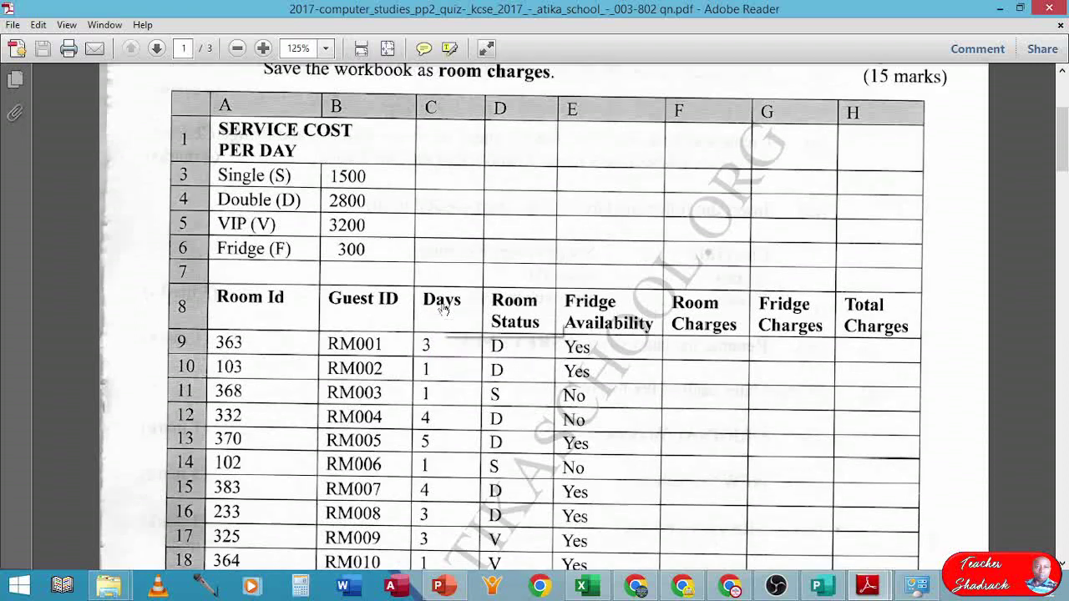
scroll(443, 310, down, 4)
scroll(444, 310, up, 4)
scroll(444, 310, up, 1)
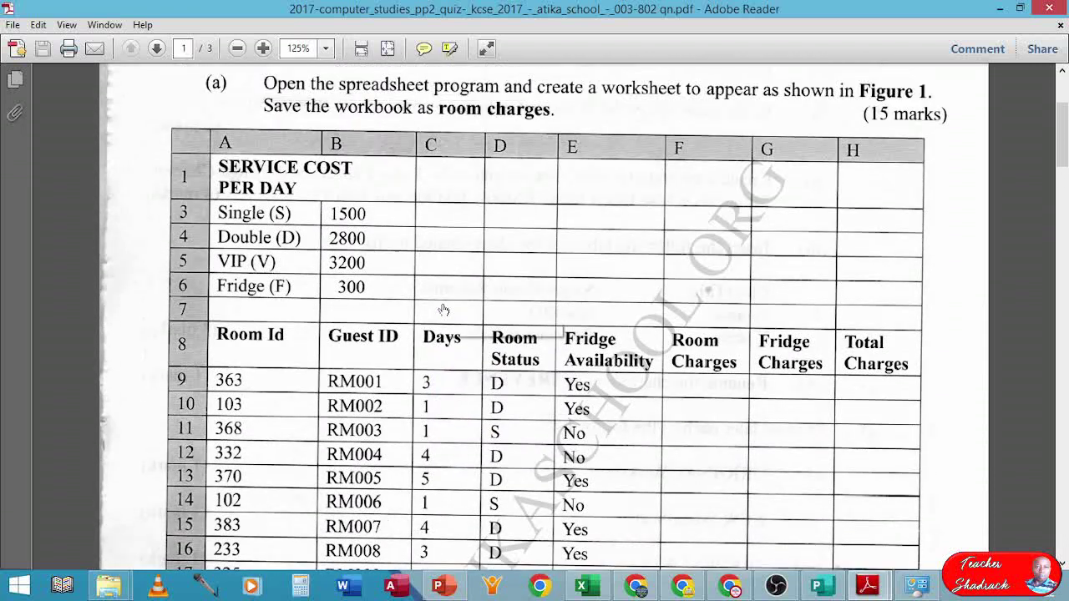
scroll(444, 310, down, 1)
scroll(443, 309, down, 1)
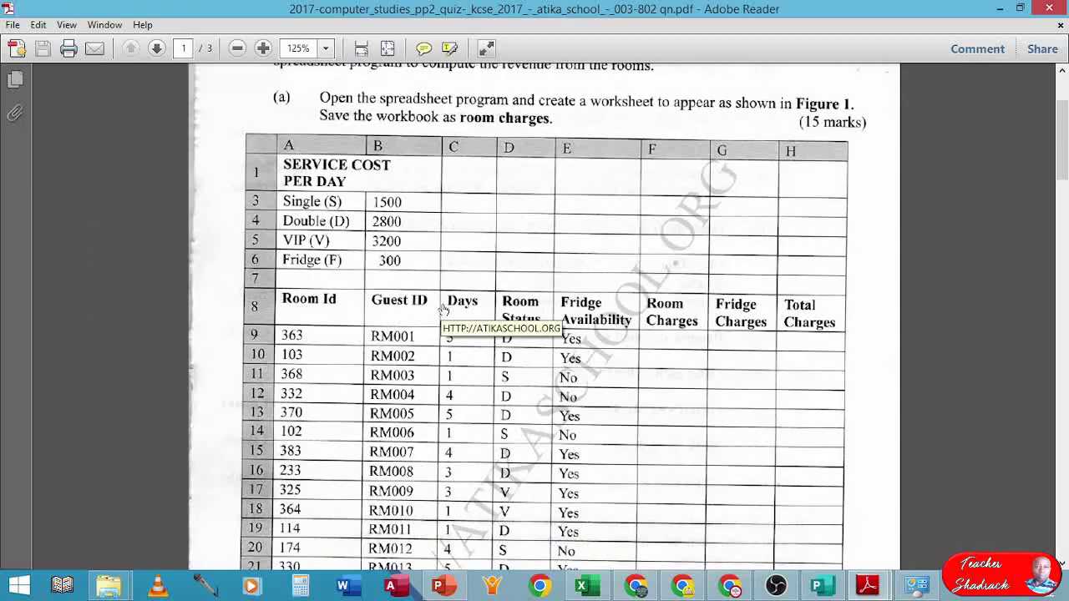
scroll(444, 310, down, 1)
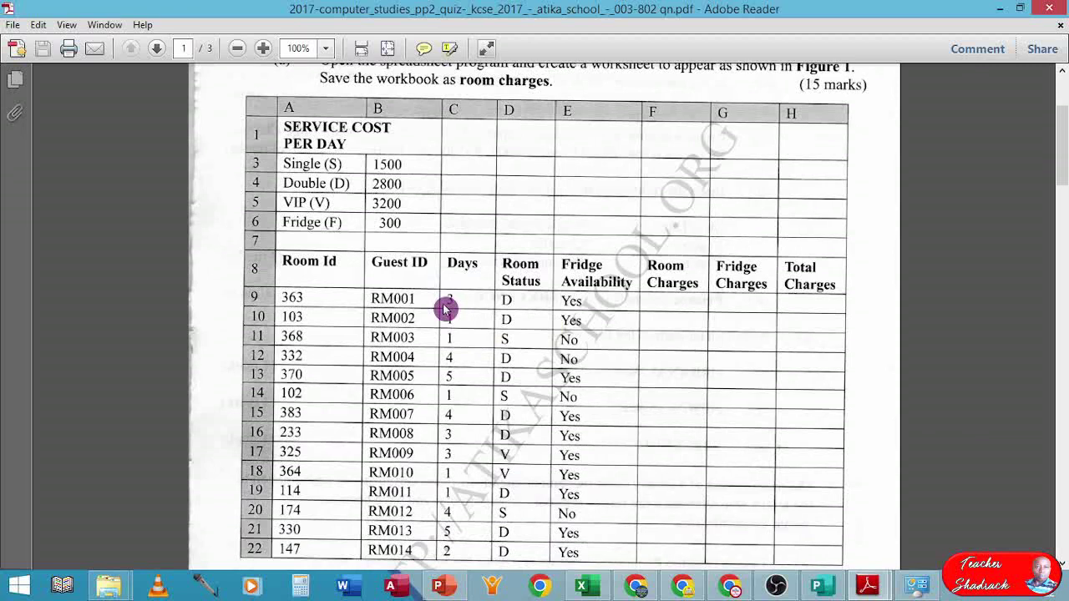
scroll(444, 310, down, 1)
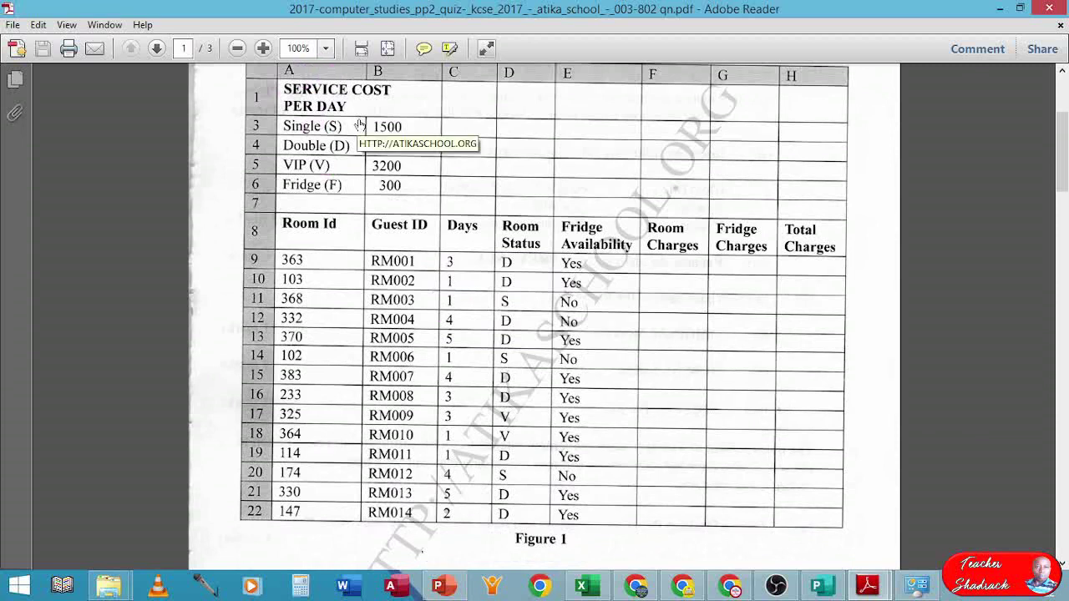
scroll(359, 125, up, 1)
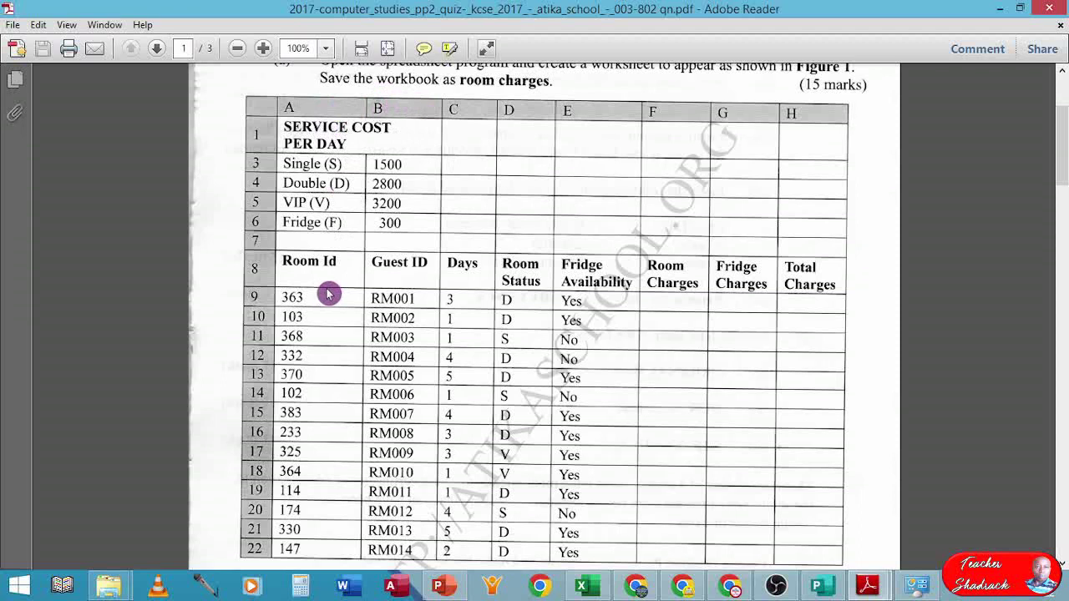
click(592, 589)
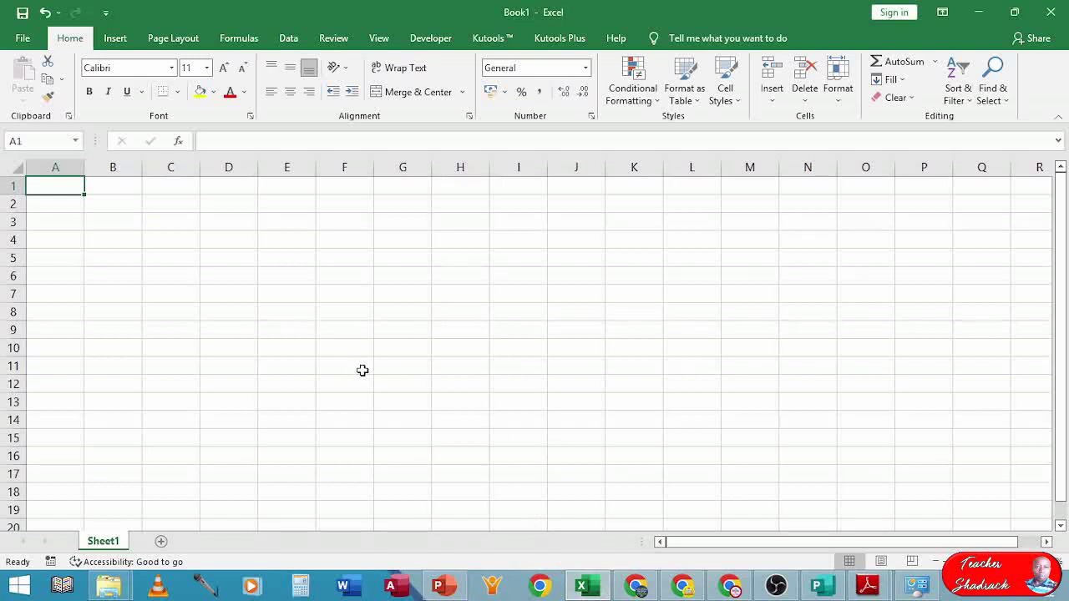
- Restore down Excel and Reader, and zoom the question paper to 46.6%
click(1017, 14)
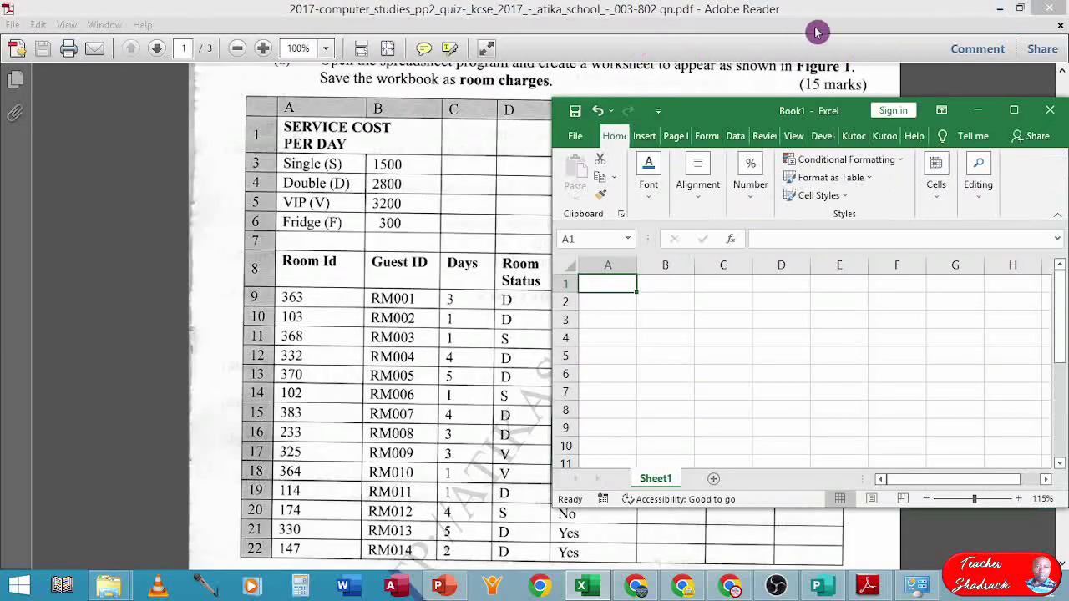
click(1020, 8)
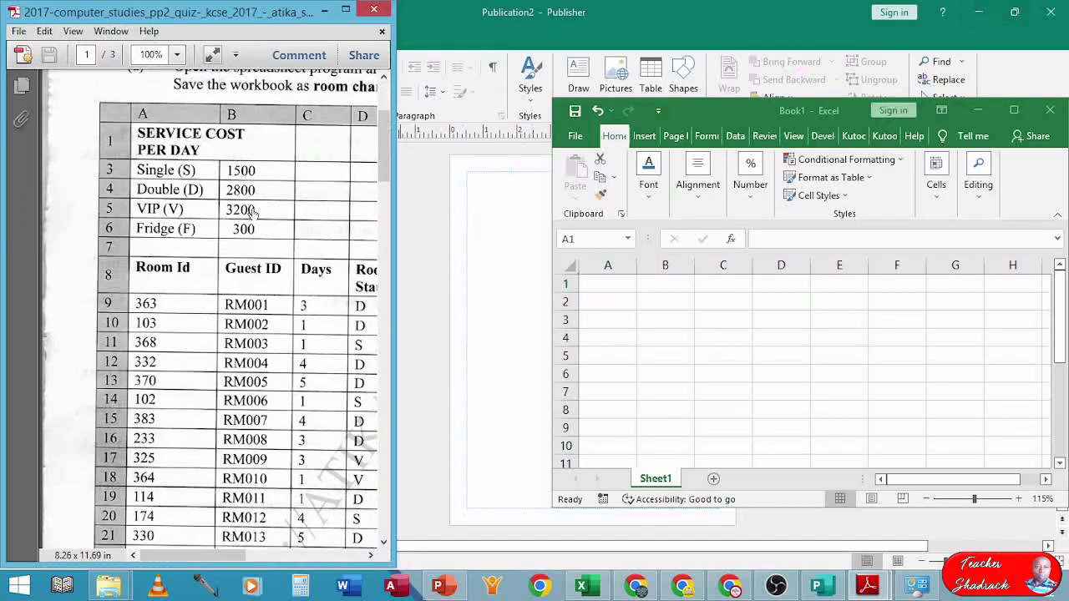
ctrl+scroll(275, 204, down, 5)
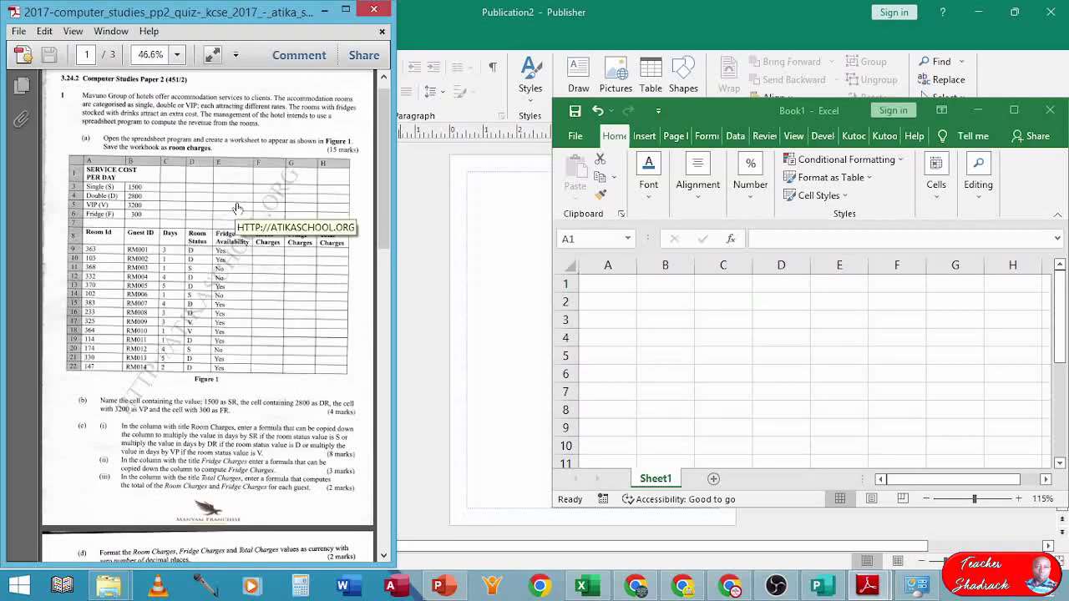
ctrl+scroll(238, 207, up, 2)
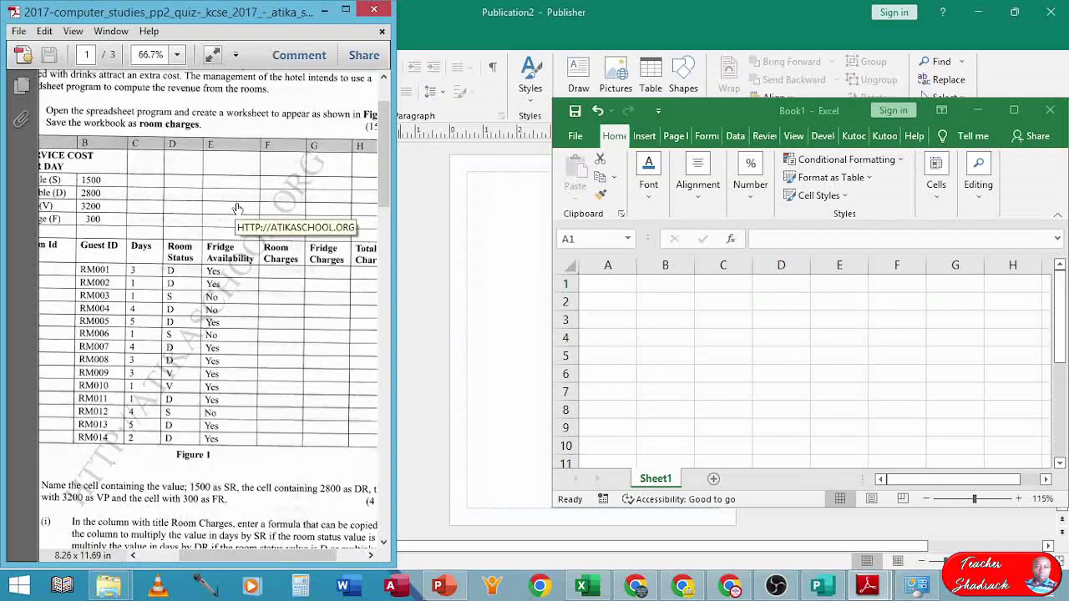
ctrl+scroll(238, 207, down, 2)
click(238, 208)
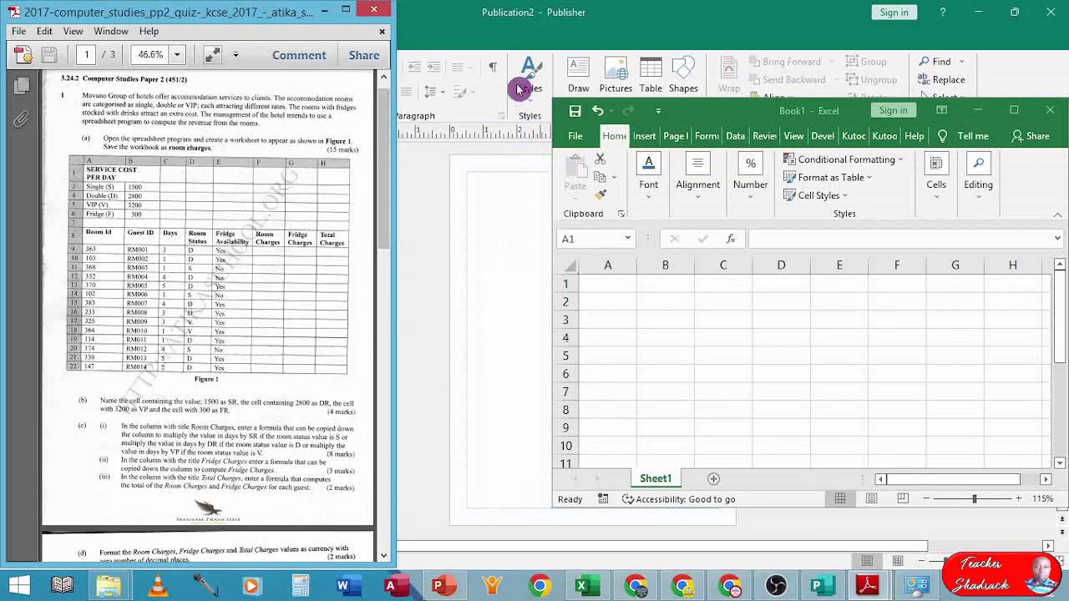
- Enlarge the Excel window up to the screen top and leftward beside Reader
click(1014, 13)
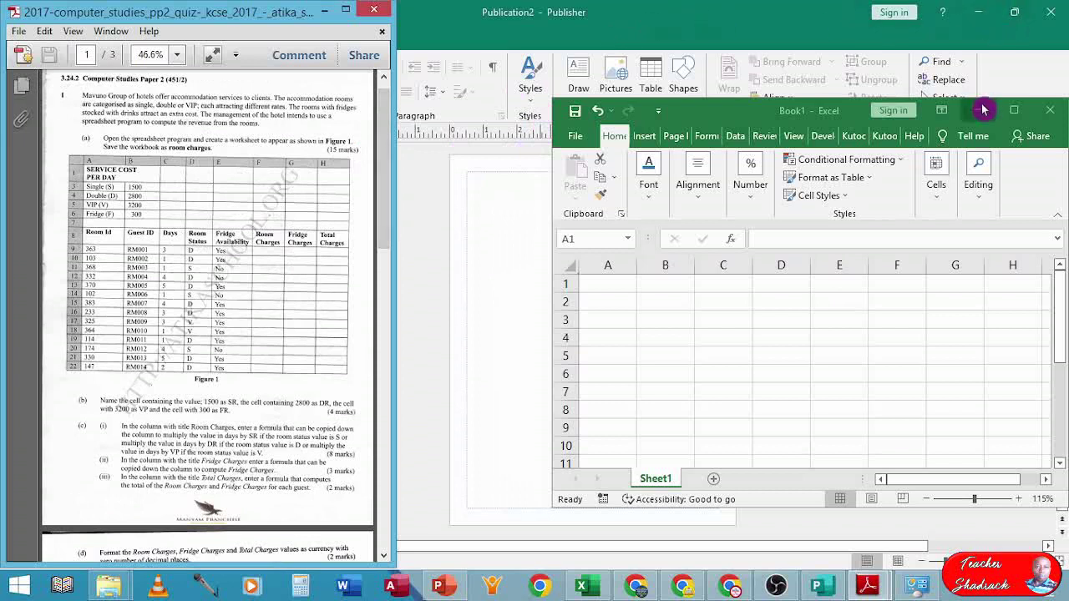
drag(665, 98, 660, 2)
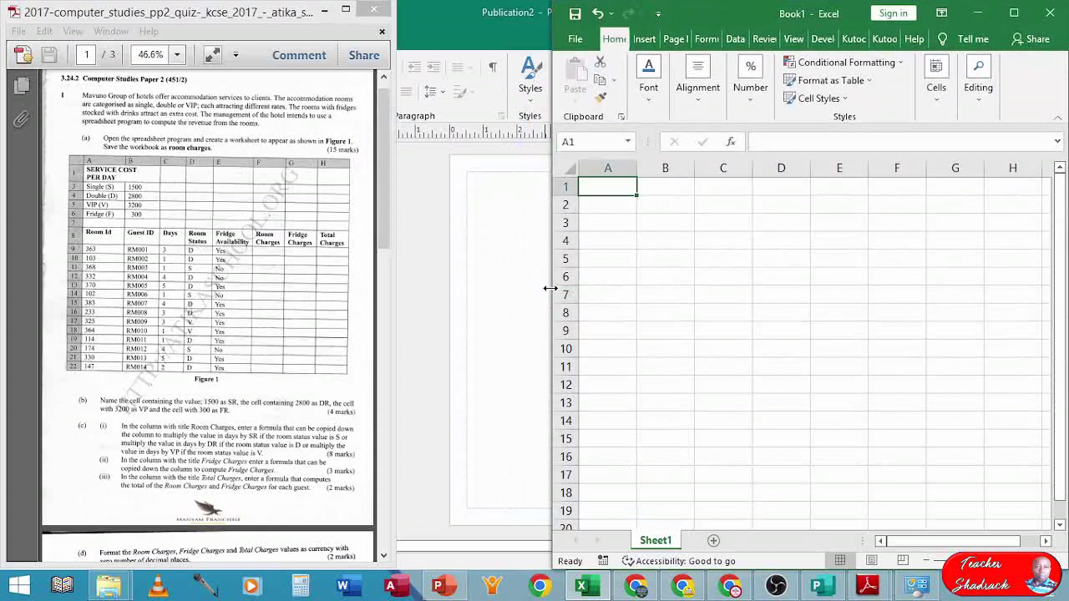
drag(549, 288, 382, 282)
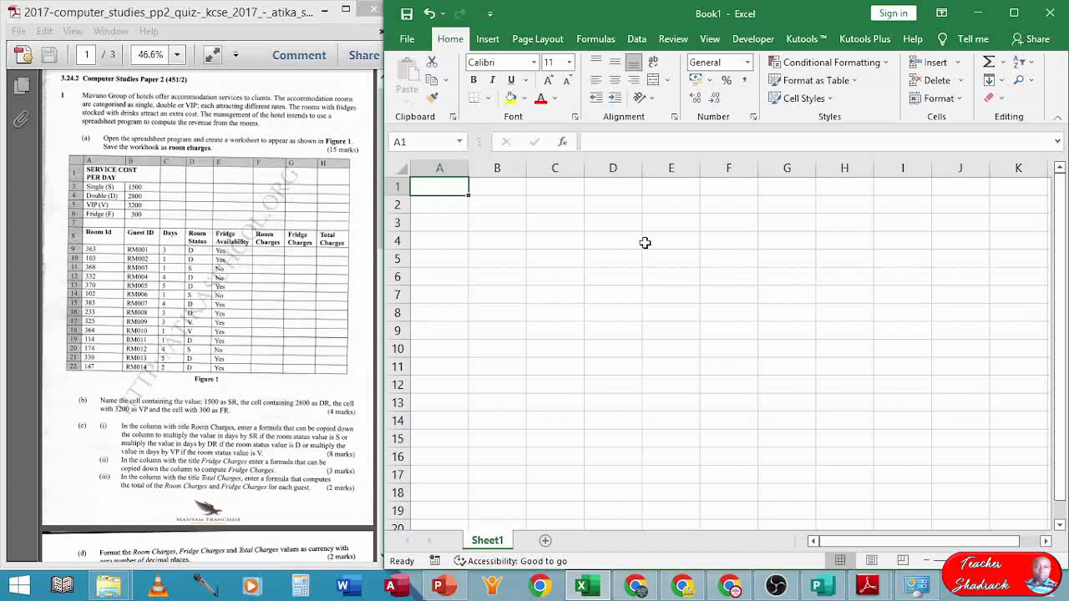
- Enter the heading SERVICE COST PER DAY in cell A1 and zoom in
text(SERVIC)
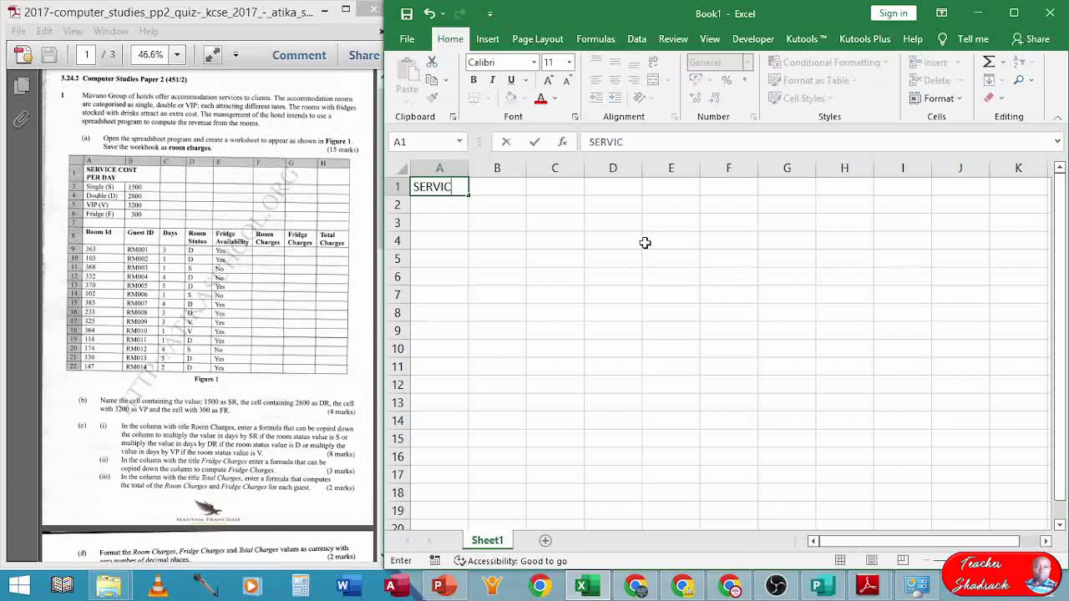
text(E COST PER )
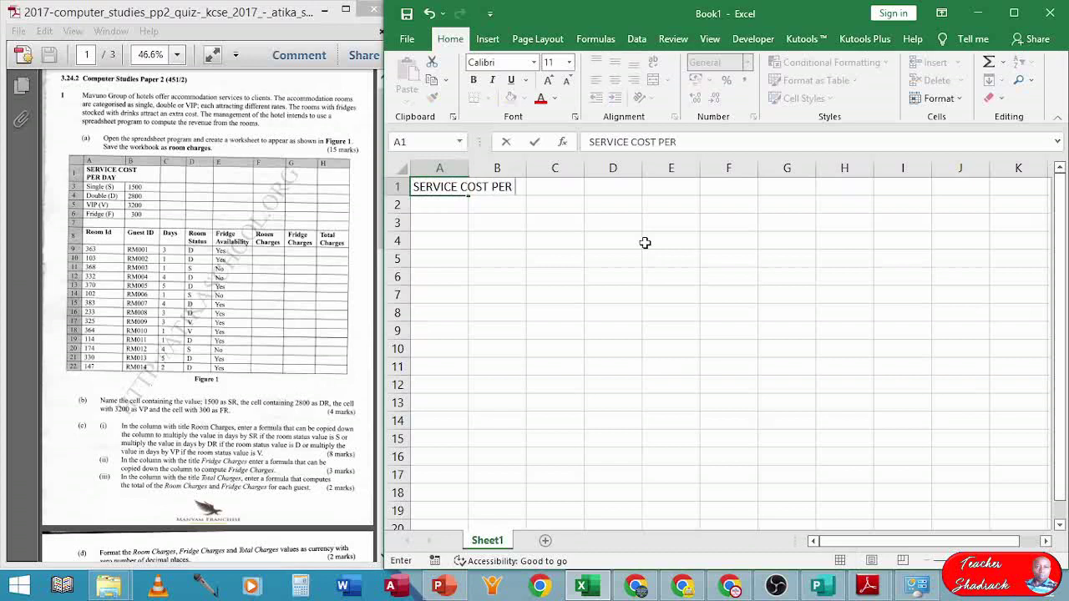
text(DAY)
click(496, 256)
scroll(470, 221, up, 2)
scroll(471, 221, up, 1)
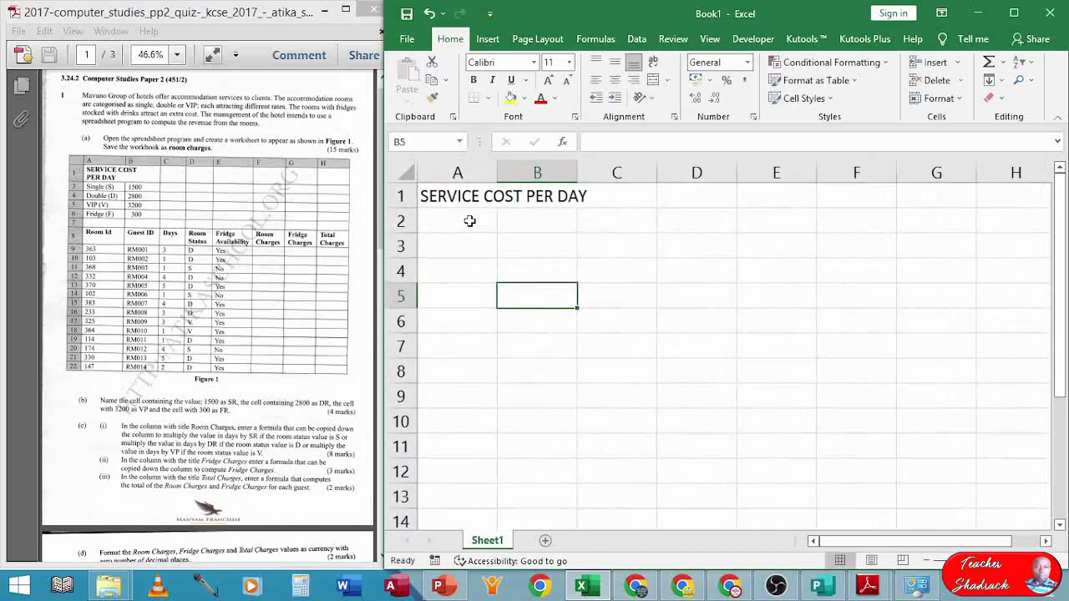
scroll(470, 221, up, 1)
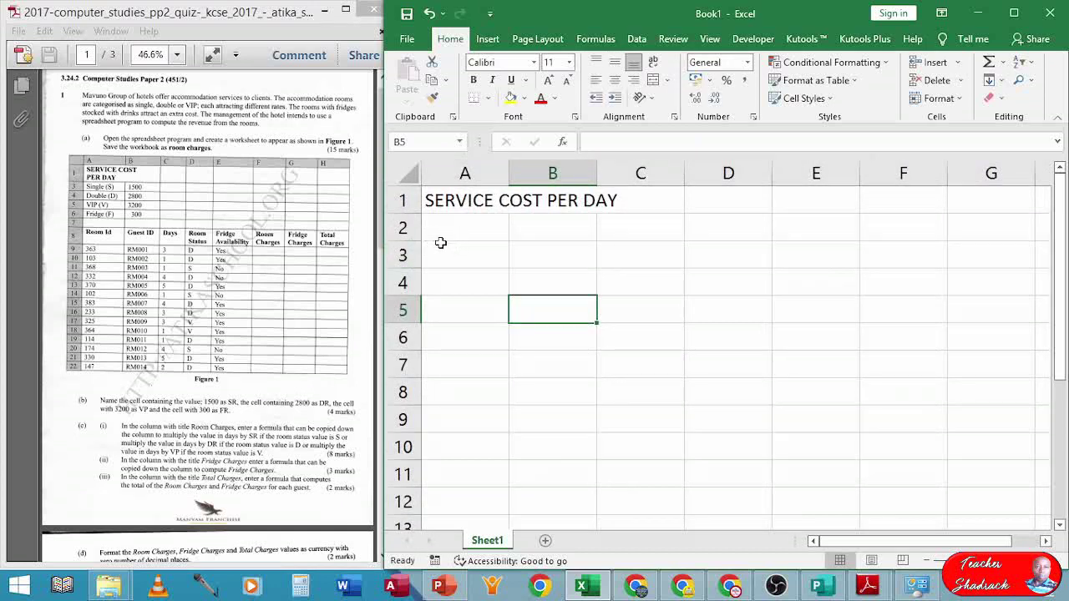
- Collapse row 2 so row 3 follows directly, then select A3
click(434, 233)
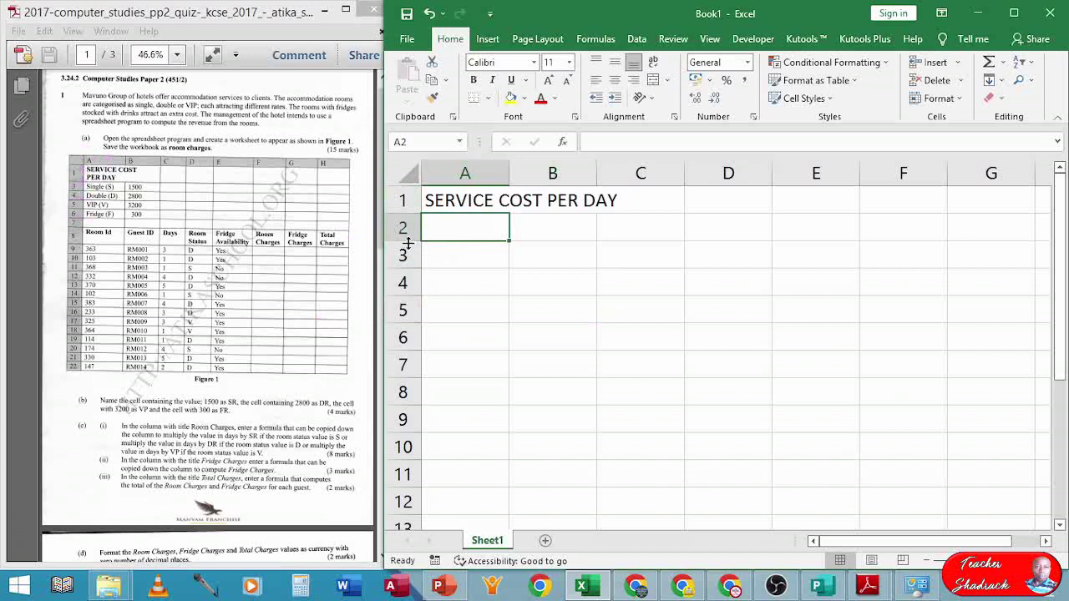
mouse_move(408, 242)
mouse_down()
mouse_move(407, 220)
mouse_move(409, 240)
mouse_up()
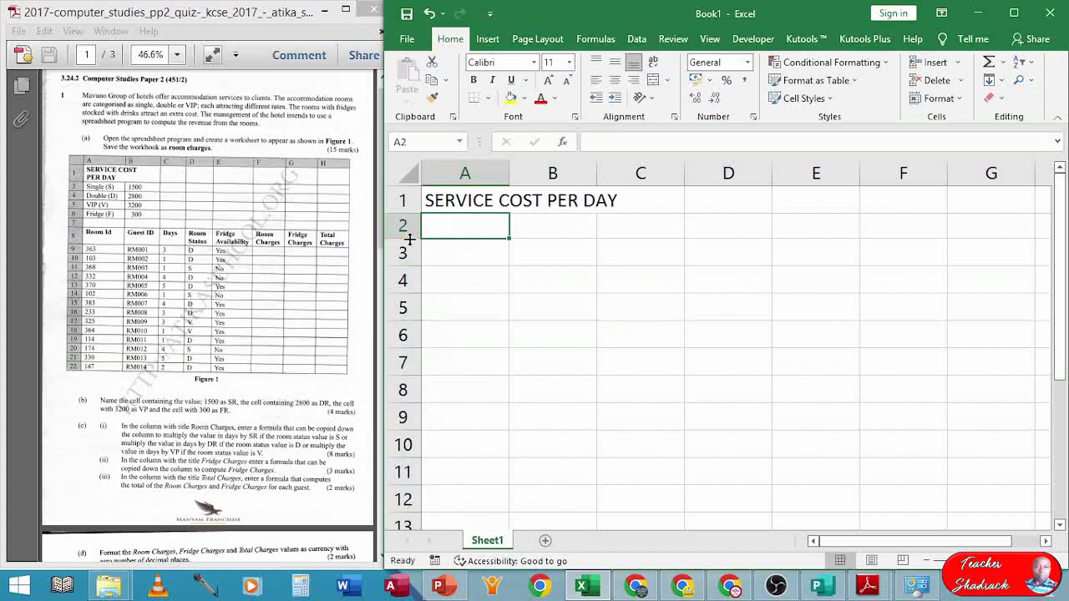
mouse_move(410, 239)
mouse_down()
mouse_move(409, 212)
mouse_move(412, 234)
mouse_up()
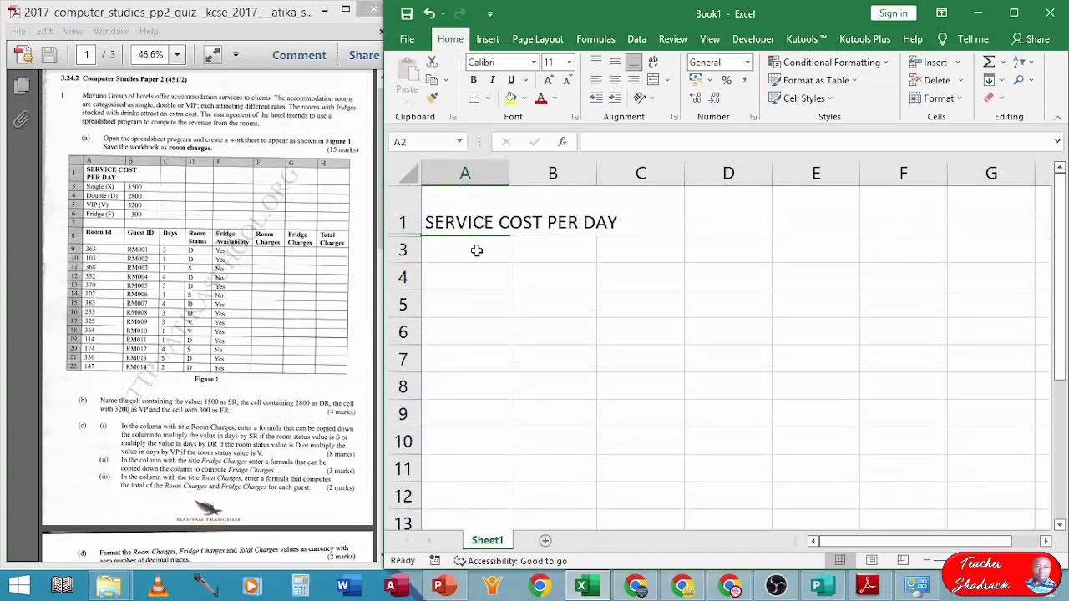
click(464, 254)
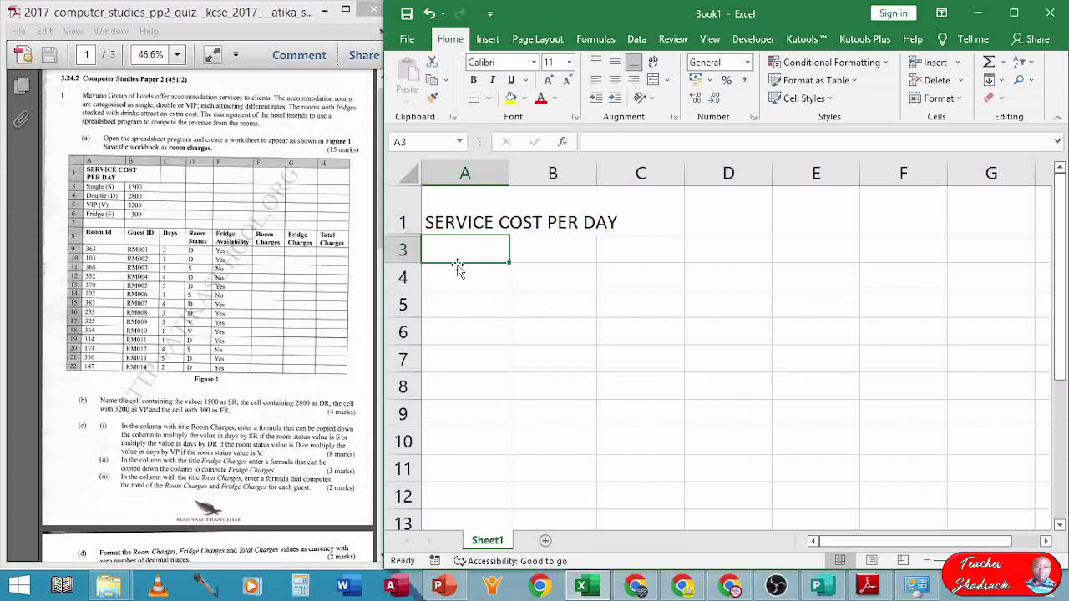
- Enter the labels Single (S), Double (D), VIP (V) and Fridge (F) in A3:A6
text(Single)
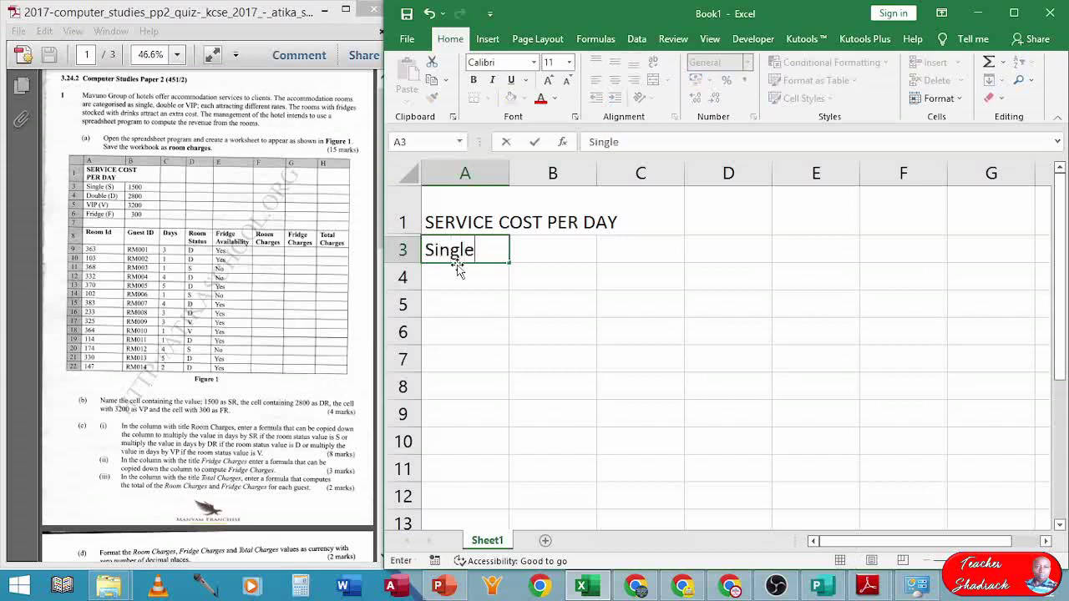
text( (S))
key(Return)
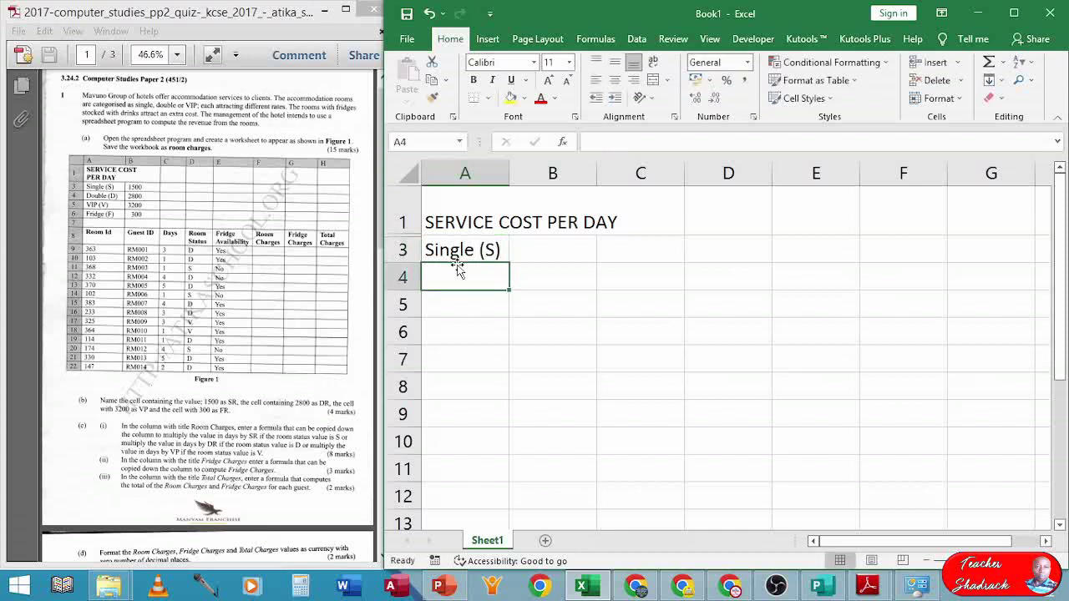
text(Doubn)
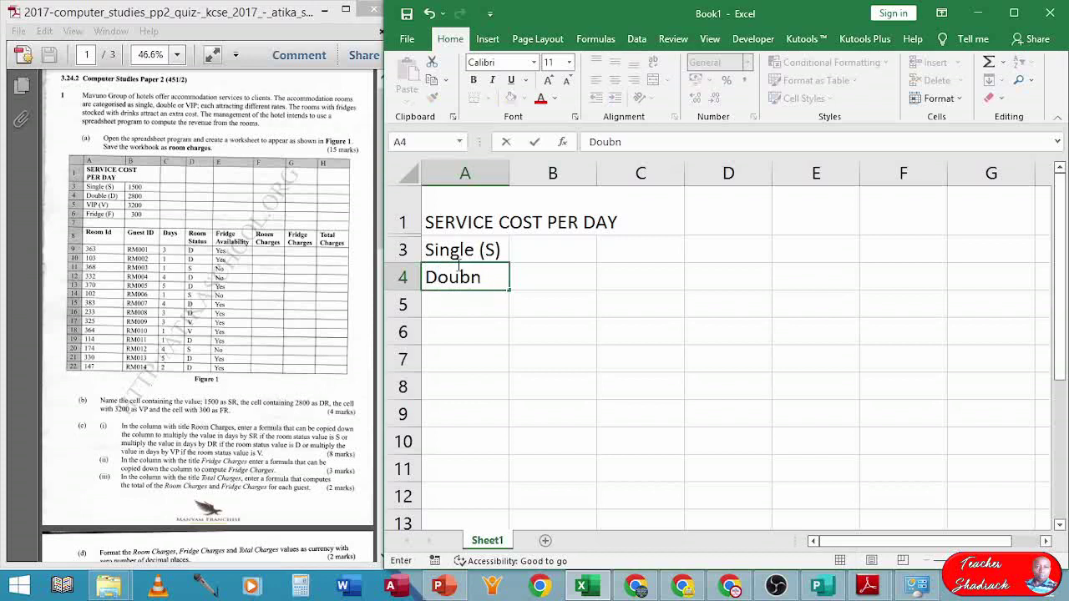
key(BackSpace)
text(le (D))
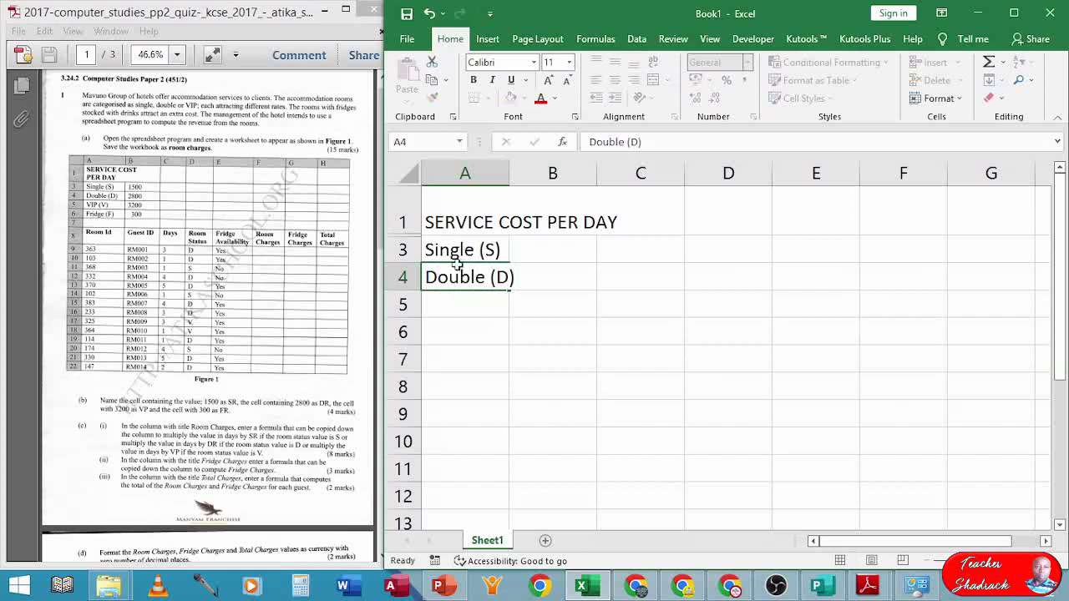
key(Return)
text(V)
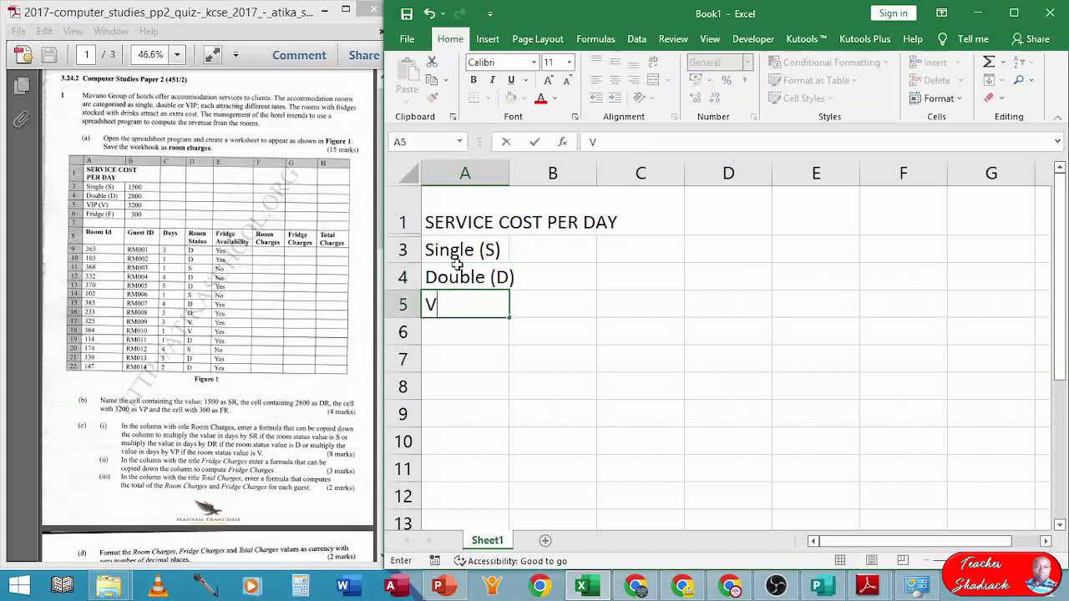
text(IP (V))
key(Return)
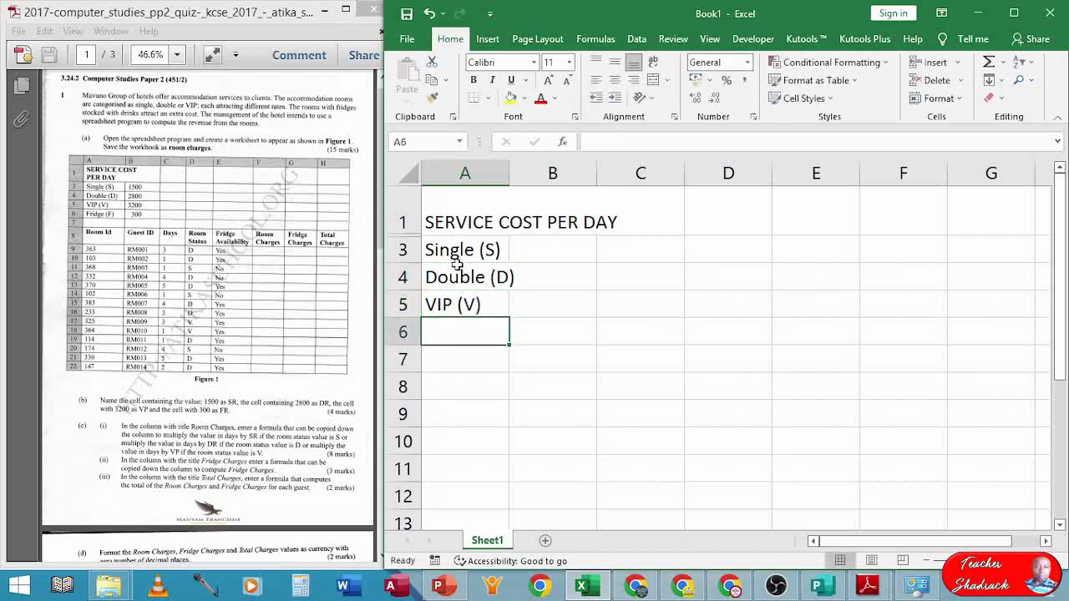
text(Fri)
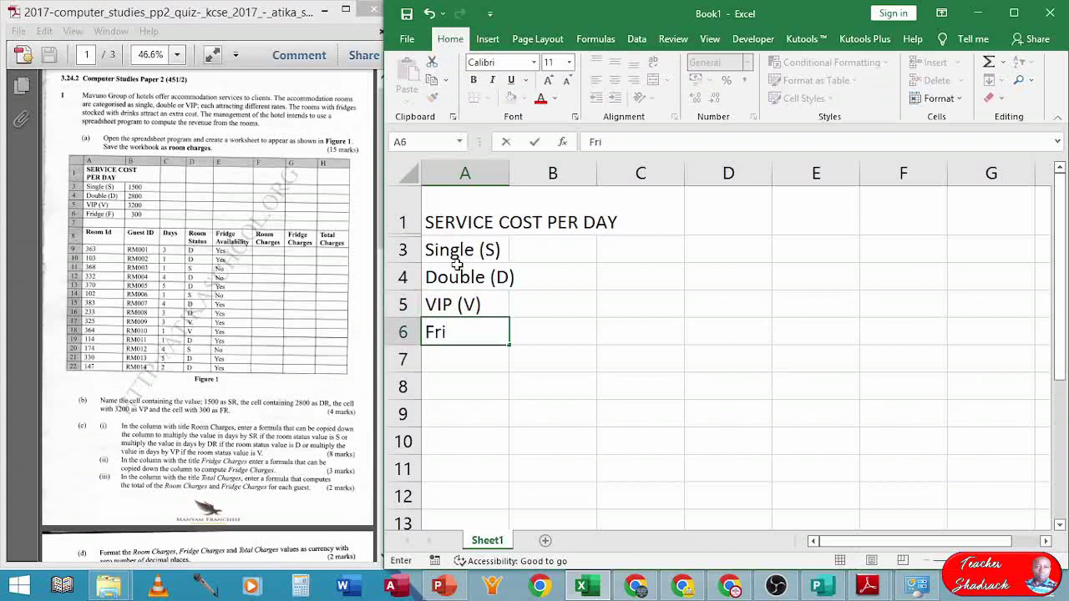
text(dge (F))
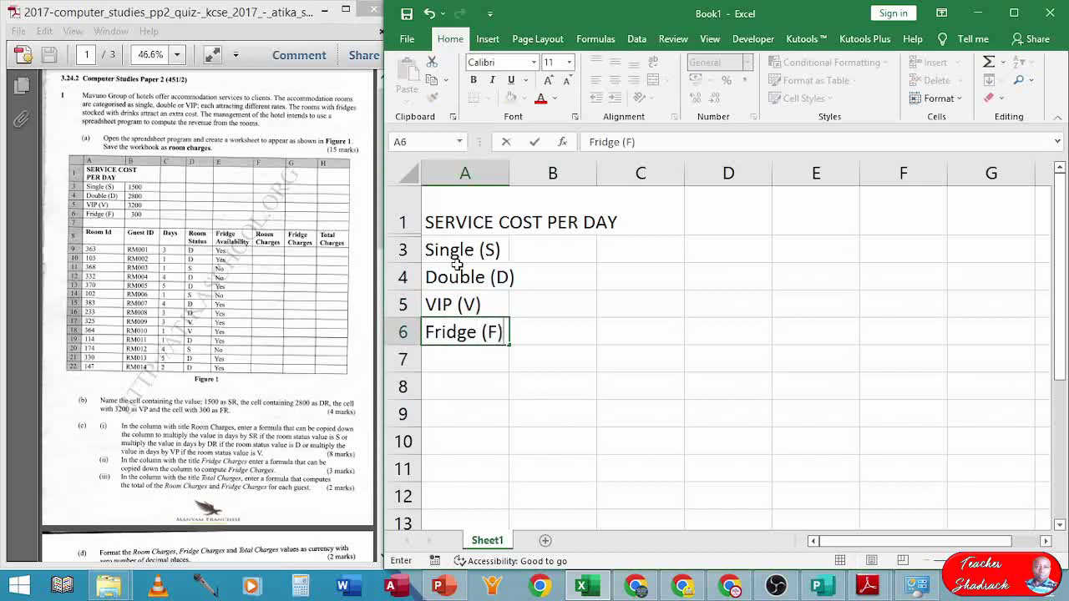
key(Tab)
- Enter the rates 1500, 2800, 3200 and 300 in B3:B6
key(Up)
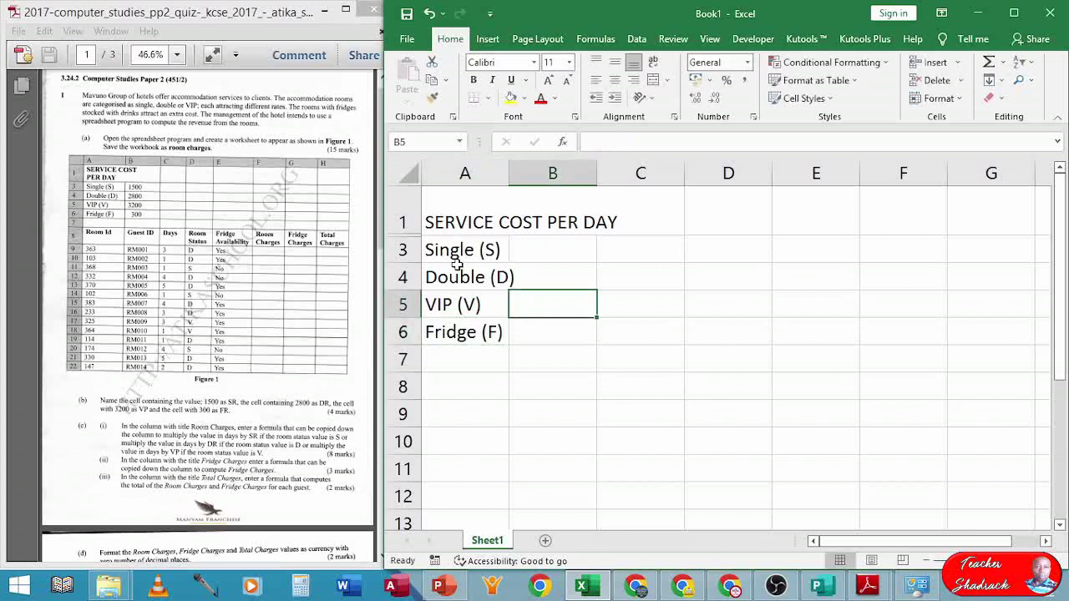
key(Up)
key(Up)
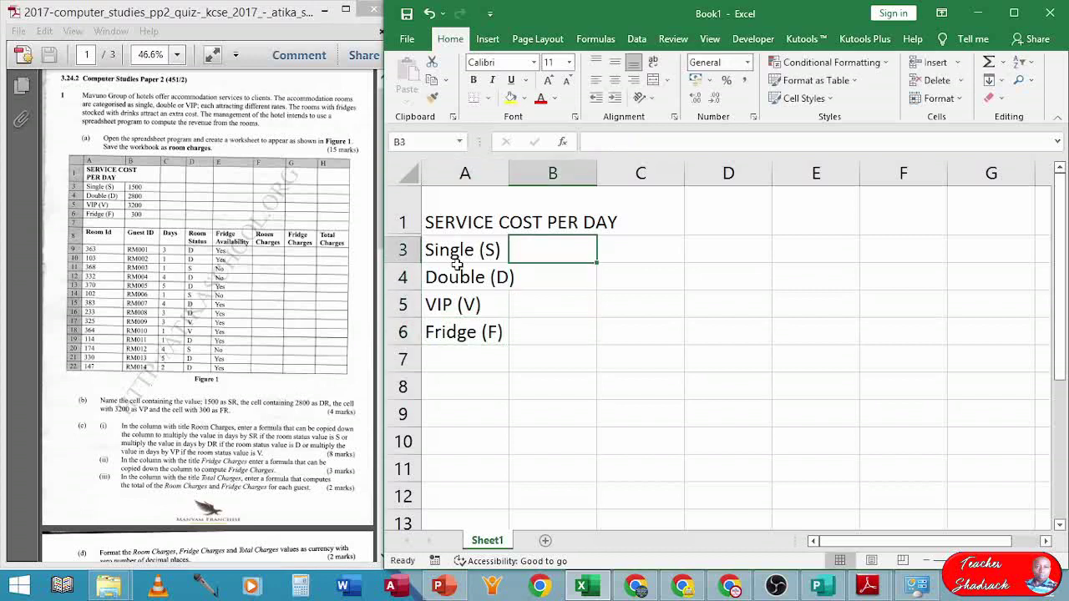
text(1500)
key(Return)
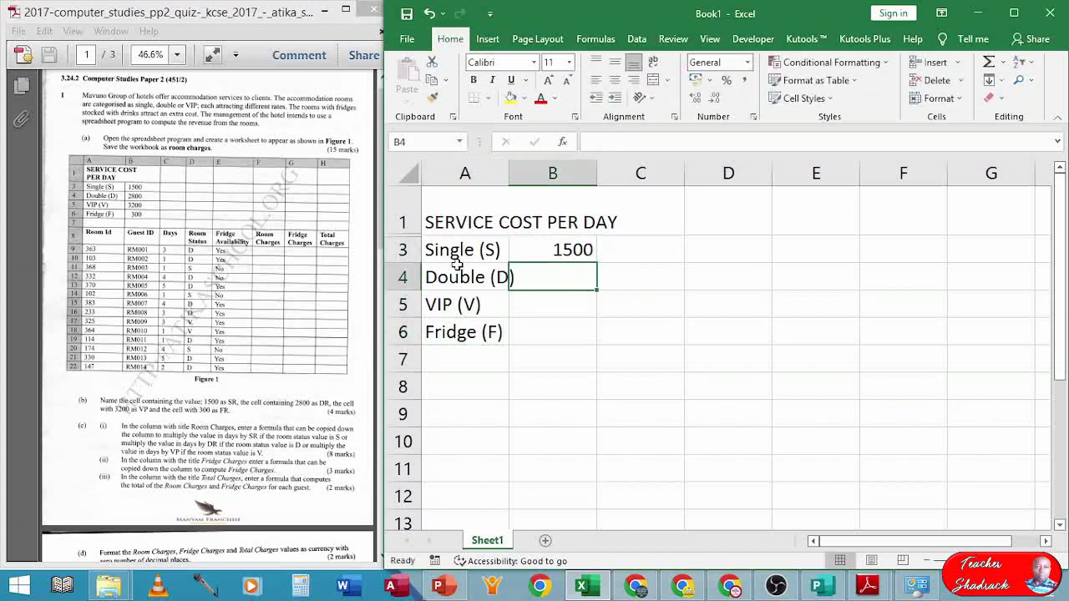
text(2800)
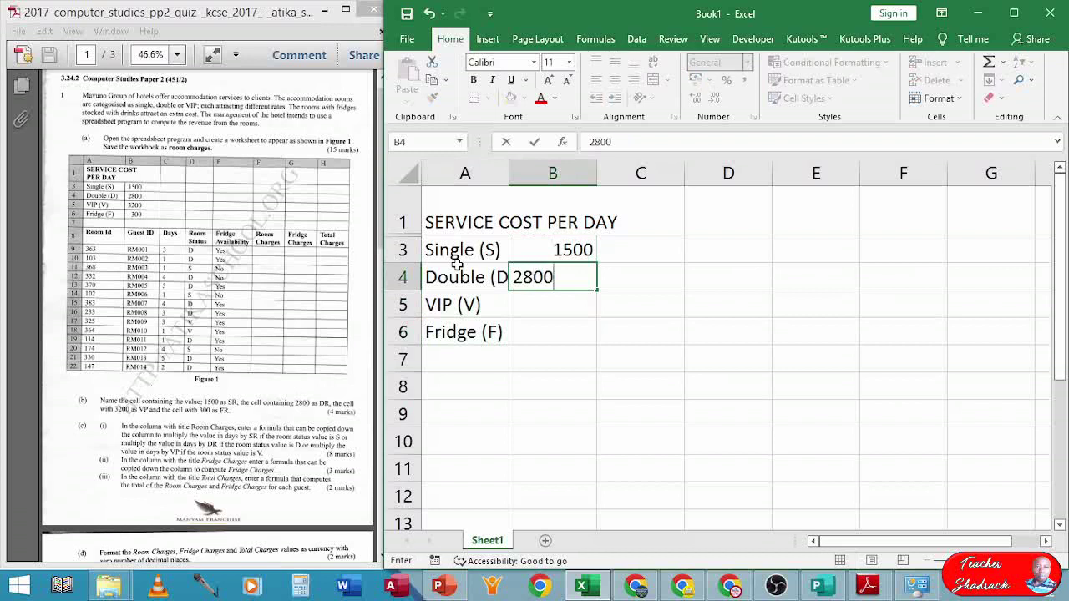
key(Return)
text(3200)
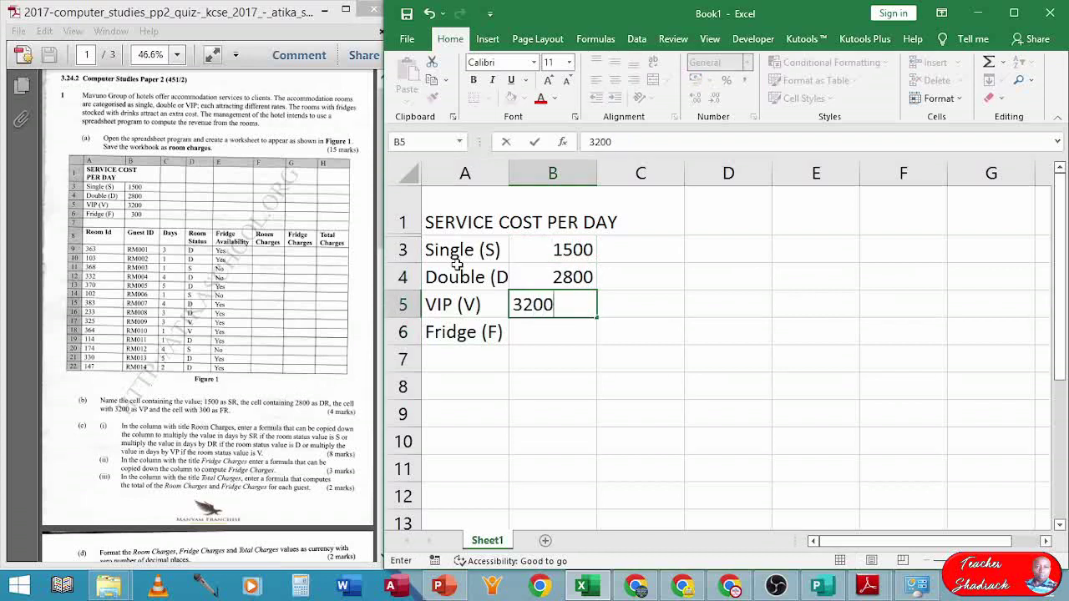
key(Return)
text(300)
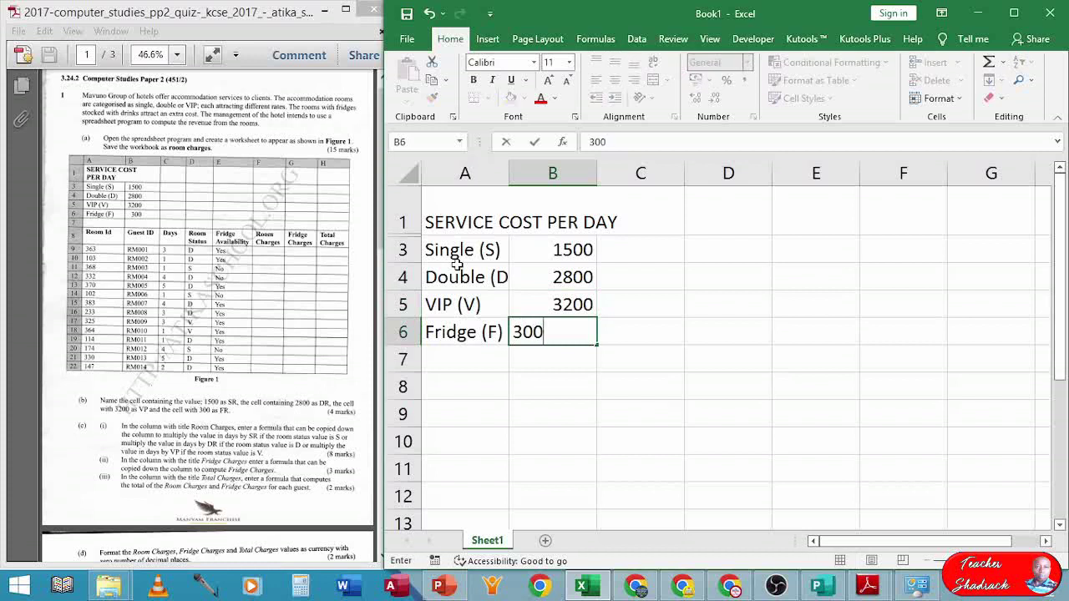
key(Return)
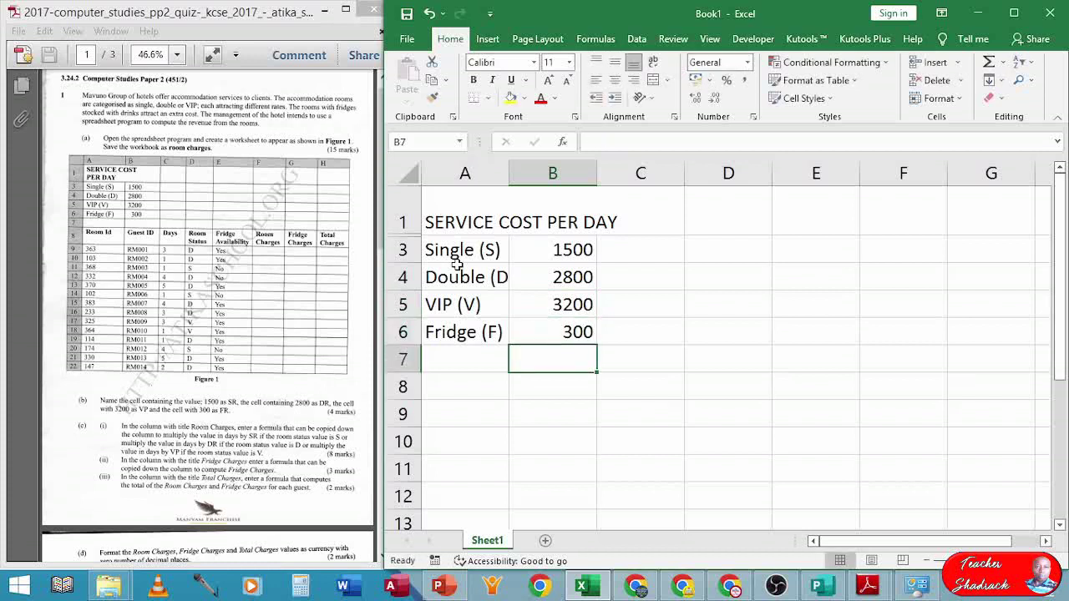
key(Return)
key(Left)
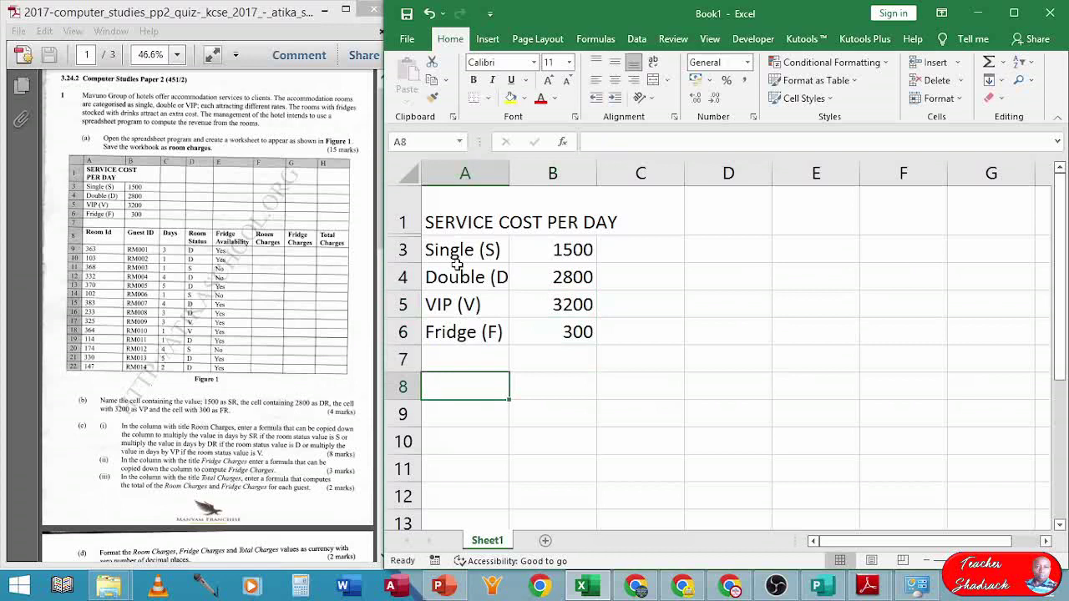
- Enter headings Room Id, Guest ID, Days and Room Status in A8:D8
text(R)
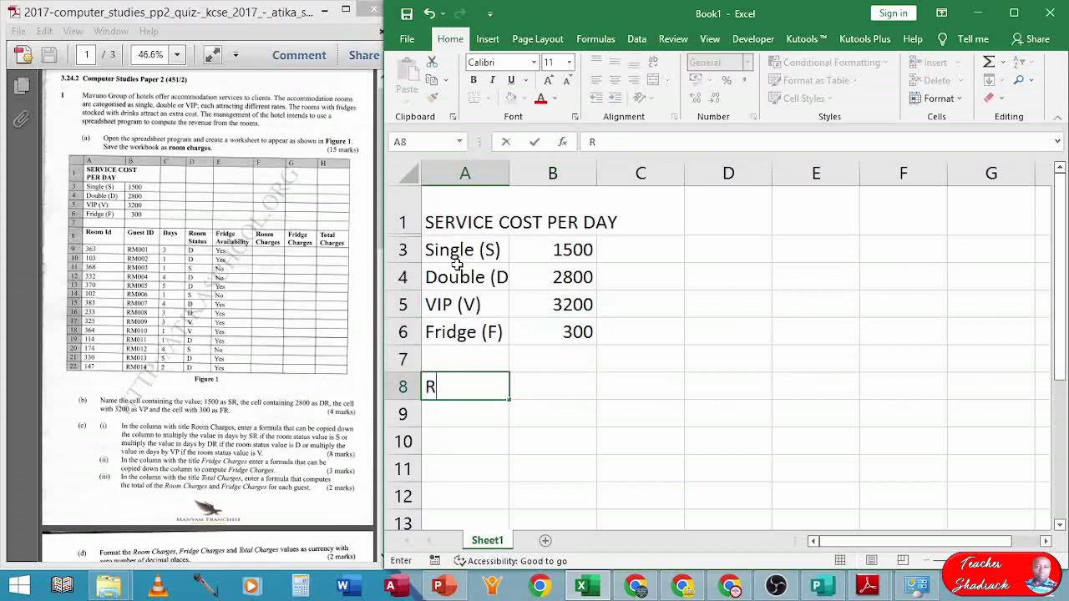
text(oom Id)
key(ctrl+Return)
key(Tab)
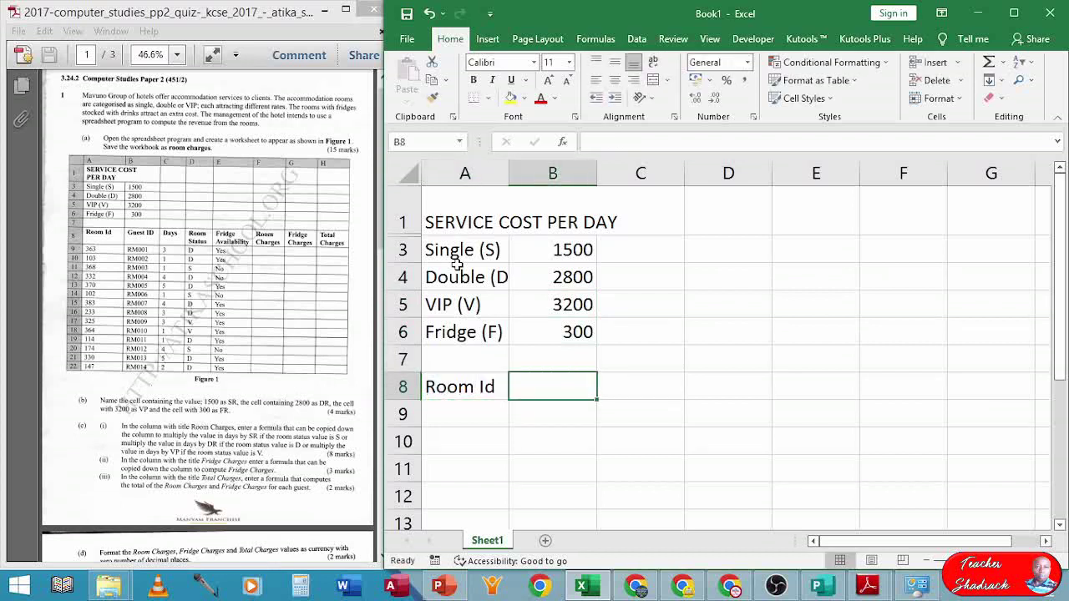
text(Gue)
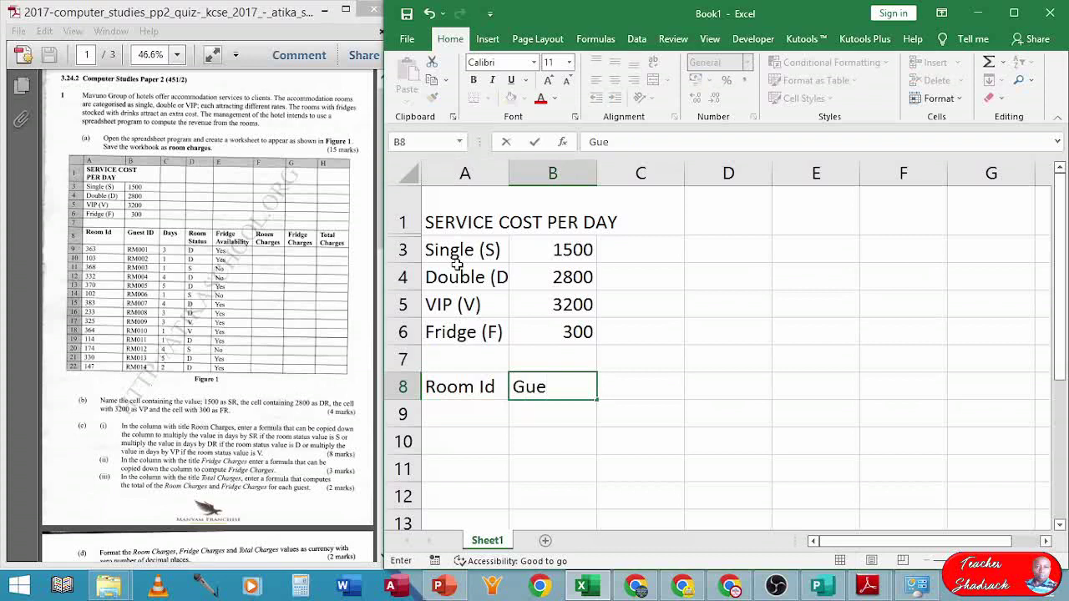
text(st ID)
key(Tab)
text(Days)
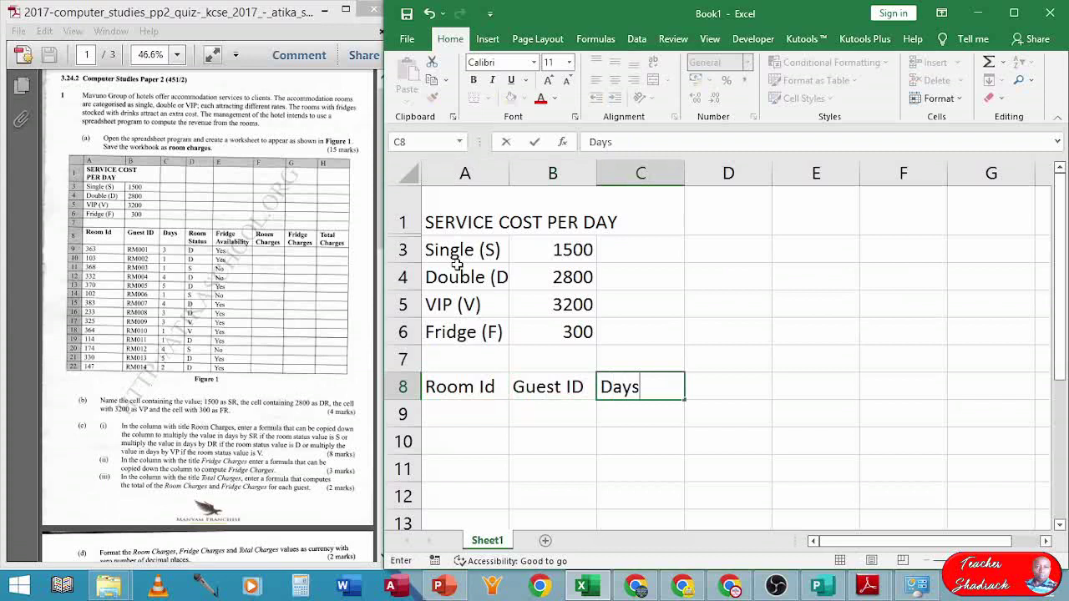
key(Tab)
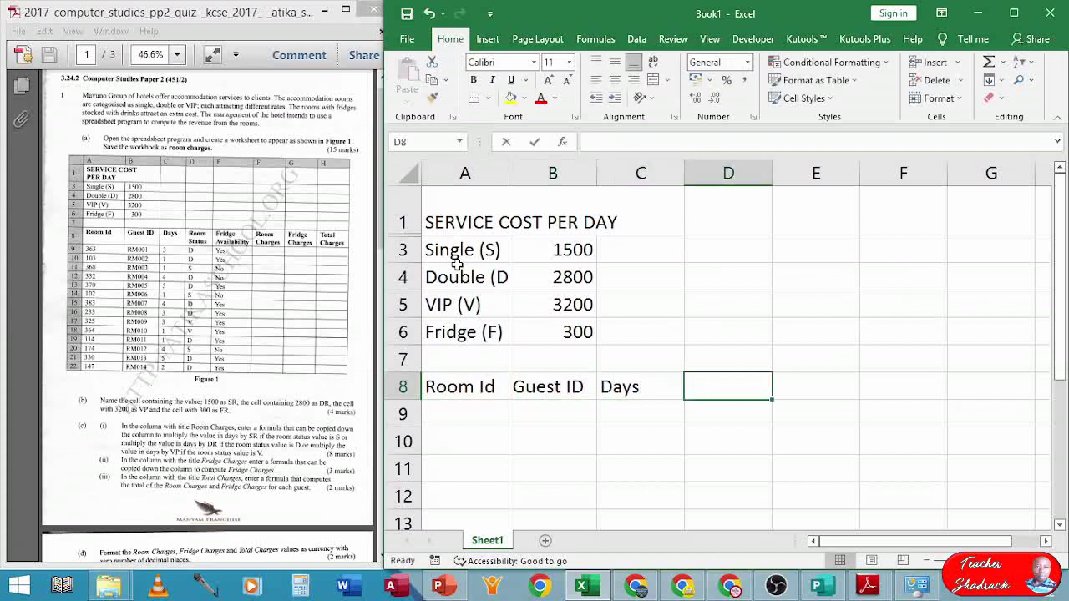
text(Room Status)
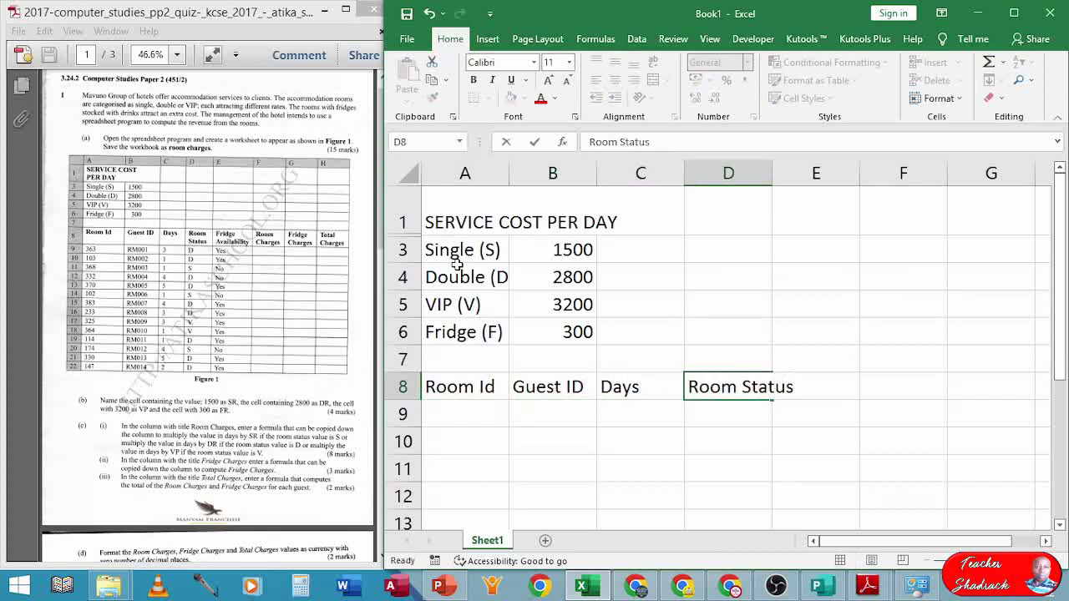
key(Tab)
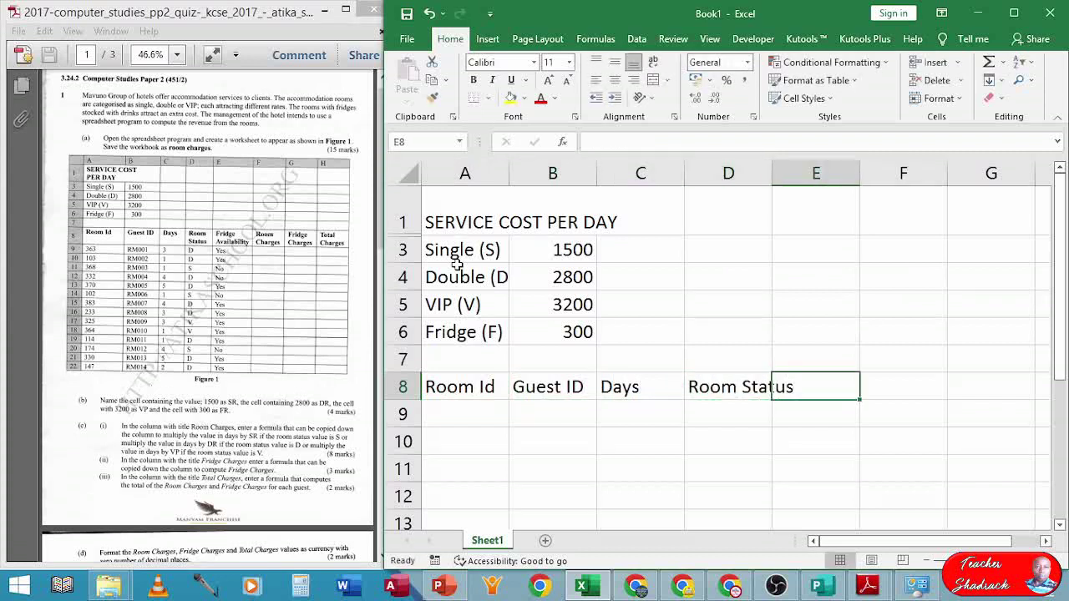
- Enter headings Fridge Availability, Room Charges, Fridge Charge and Total Charge in E8:H8
text(Fridge Avai)
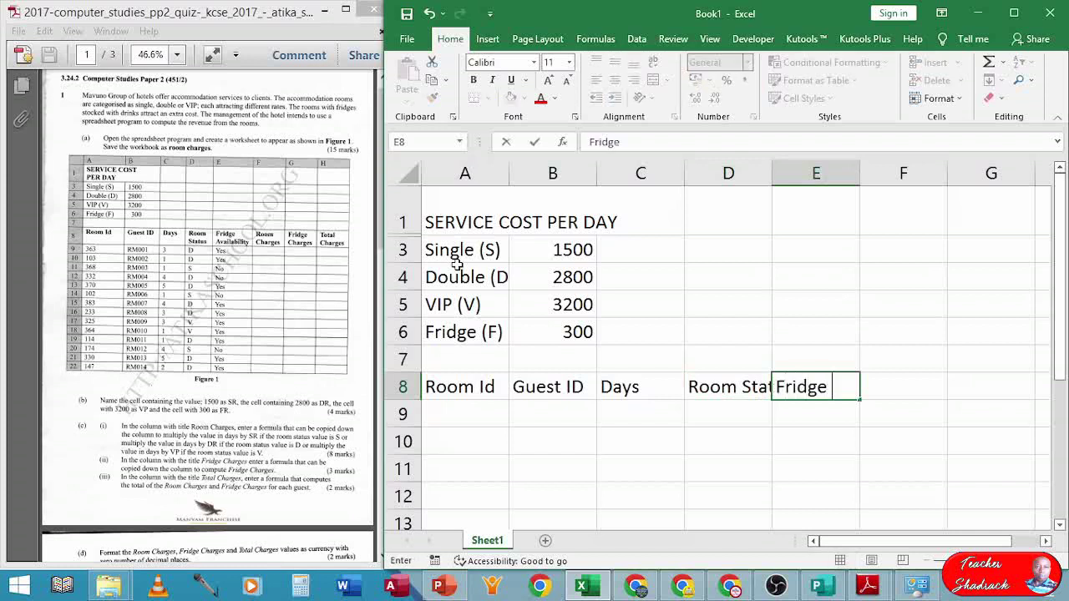
text(b)
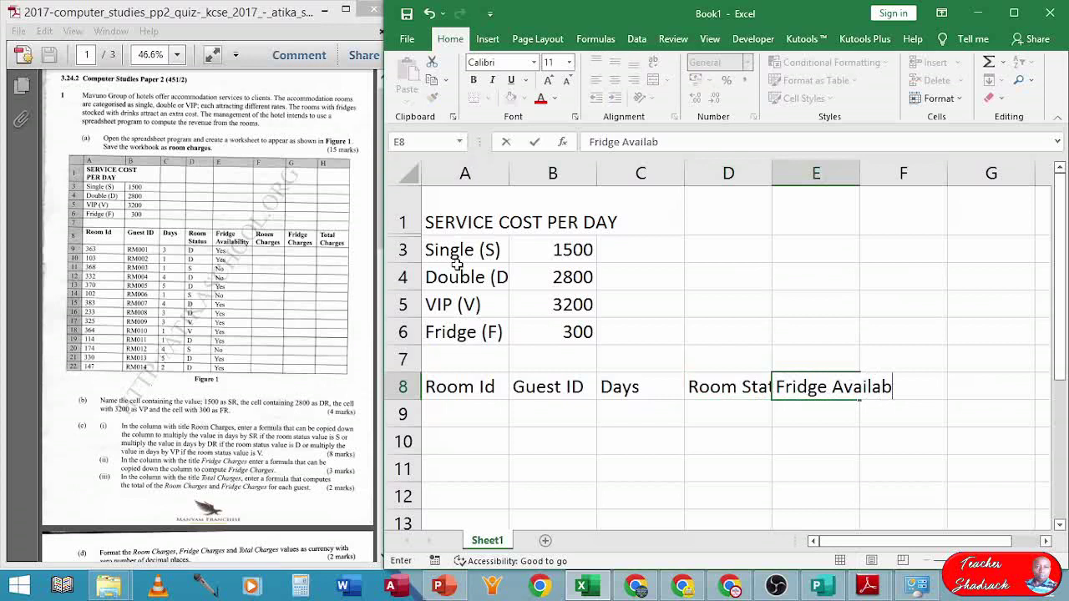
text(ilty)
key(Tab)
text(R)
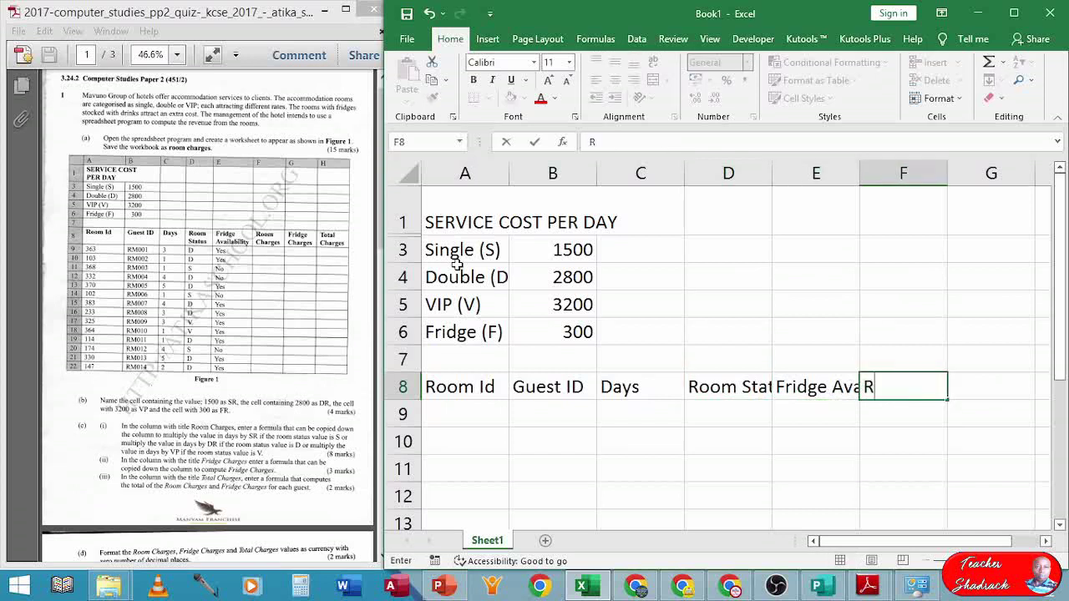
text(oom Charges)
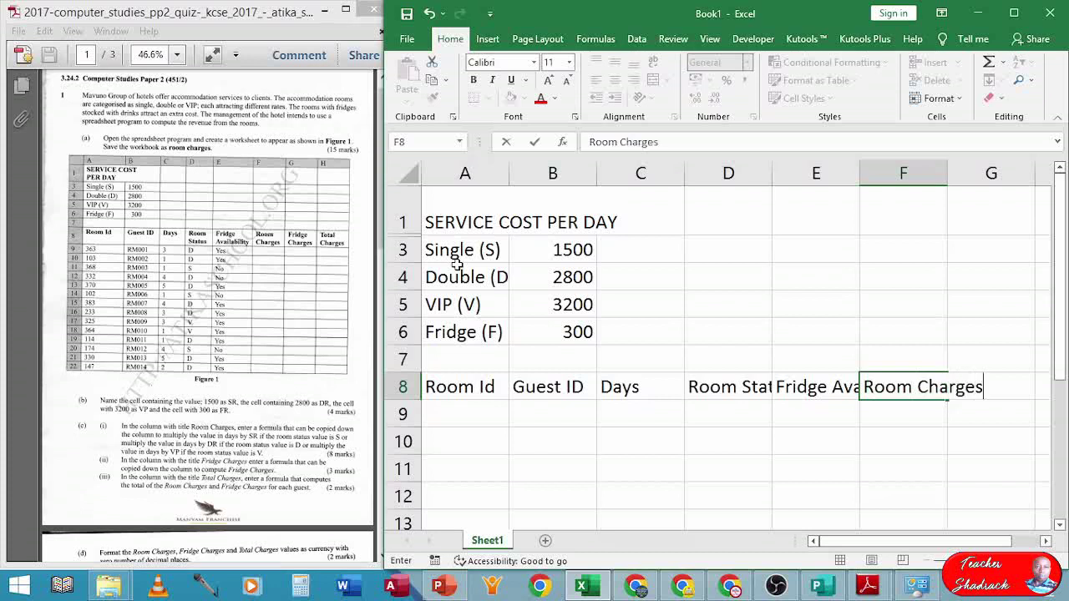
key(ctrl+Return)
key(Tab)
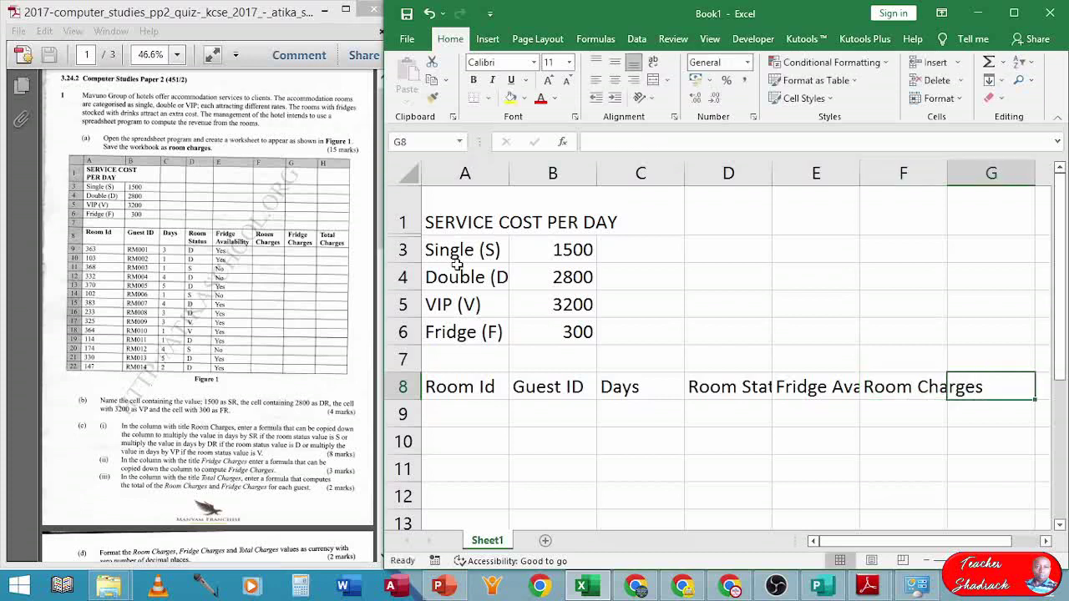
text(Fri)
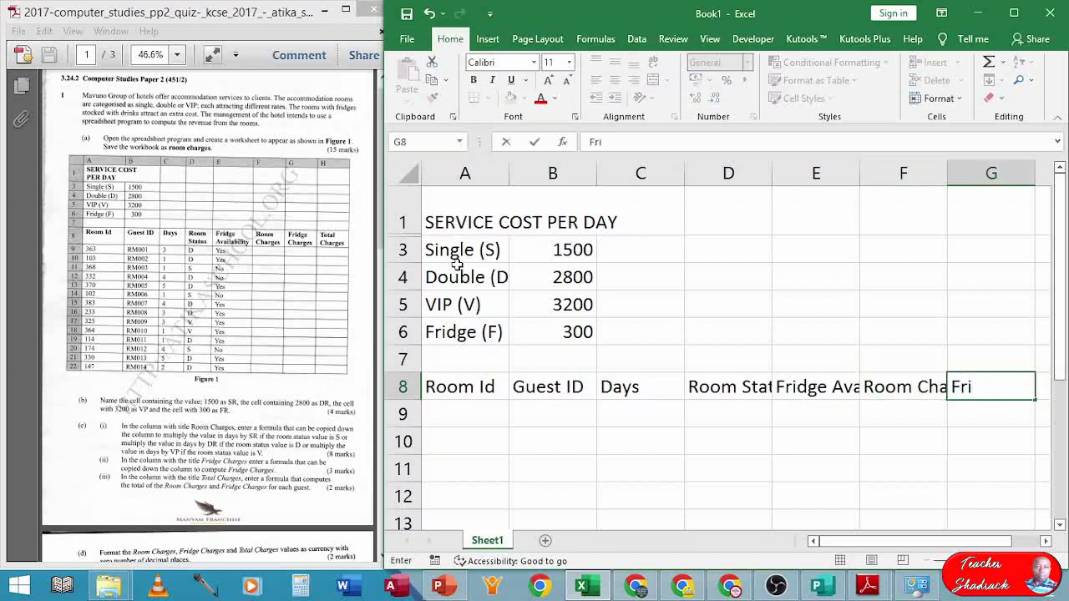
text(dge C)
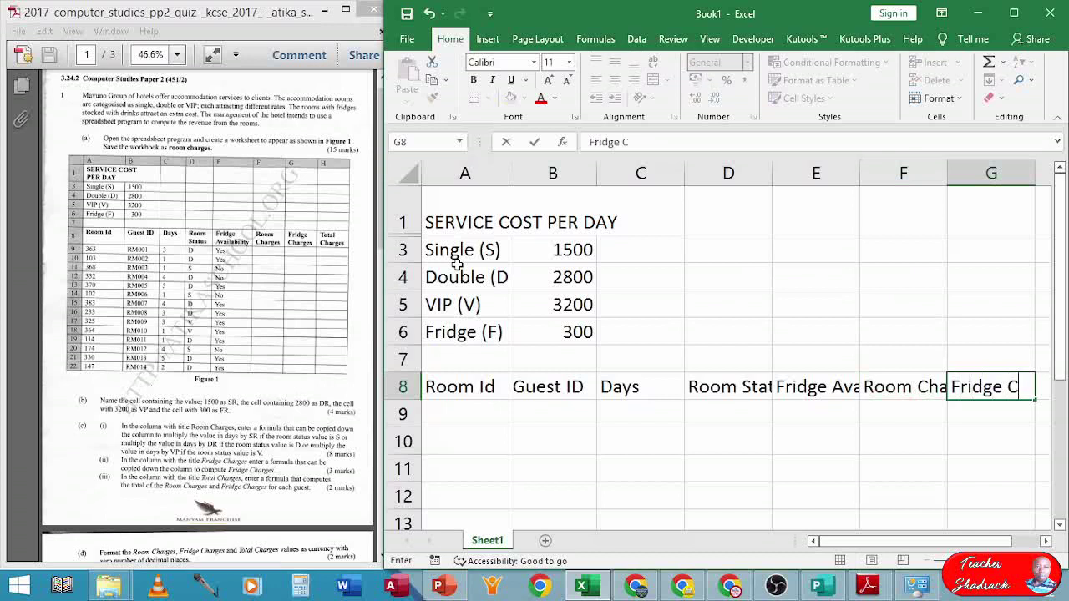
text(harge)
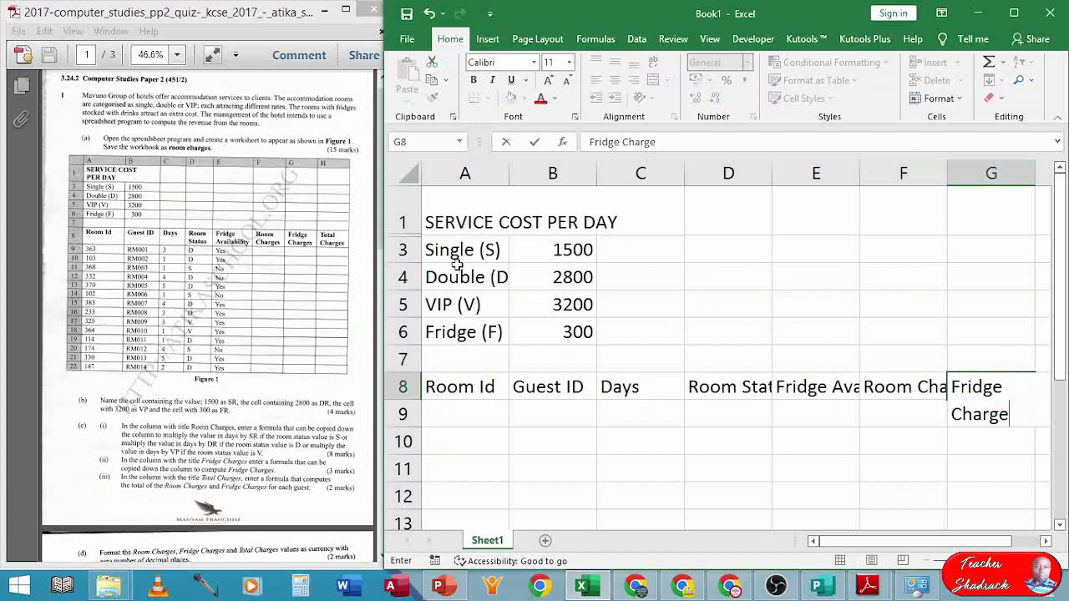
key(Tab)
text(T)
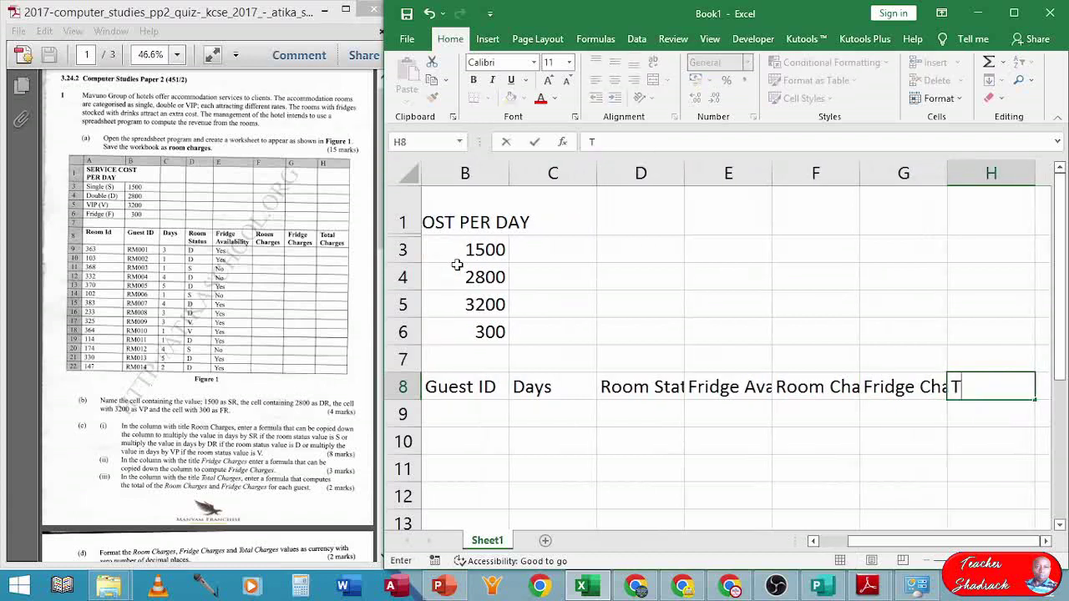
text(otal Ch)
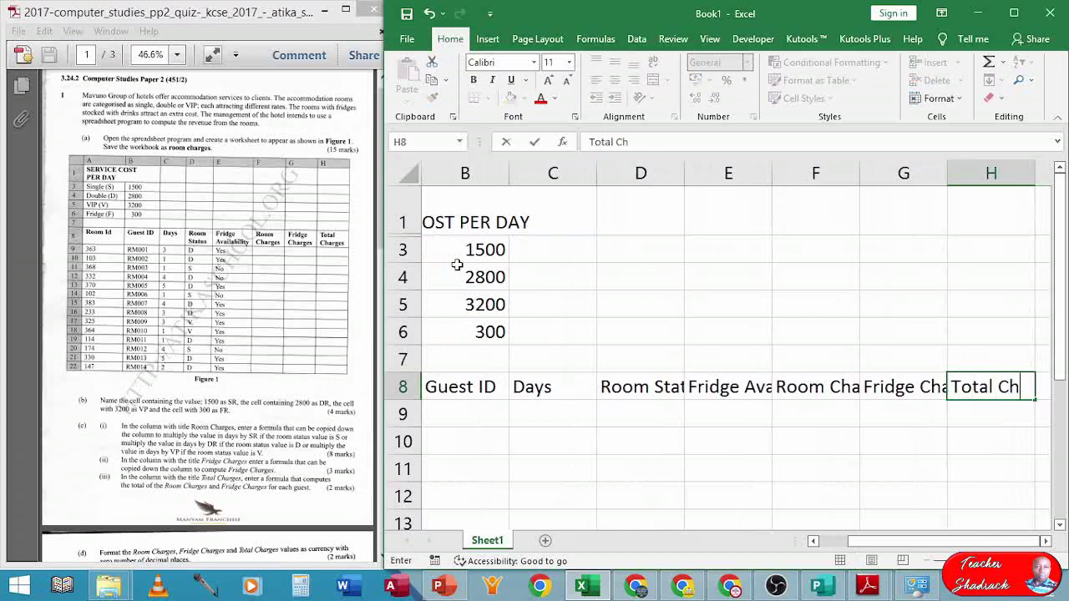
text(arge)
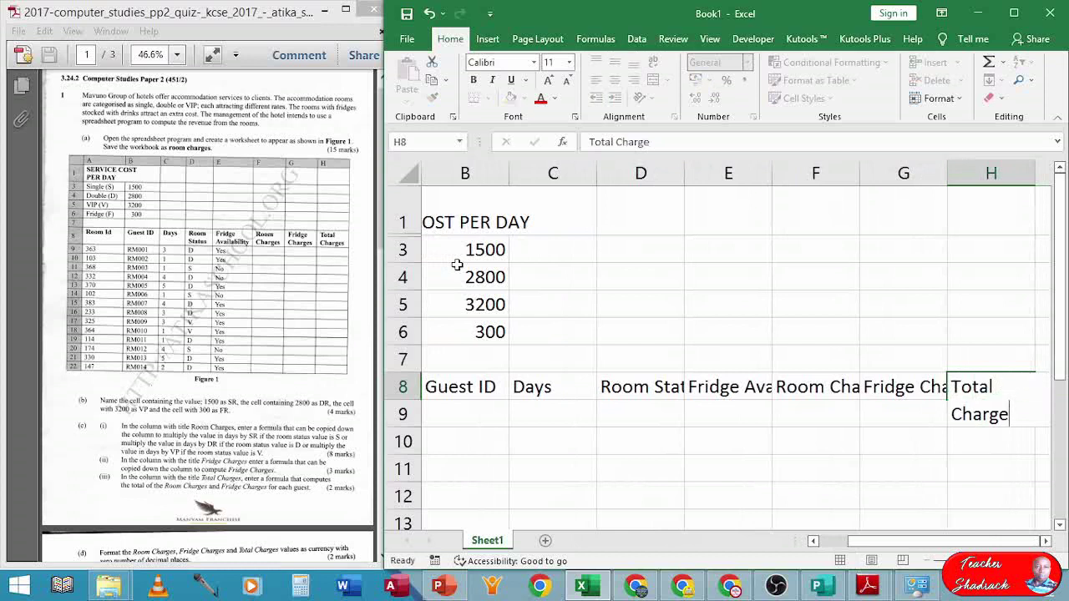
key(Return)
key(Left)
key(Left)
key(Left)
key(Left)
key(Left)
key(Left)
key(Left)
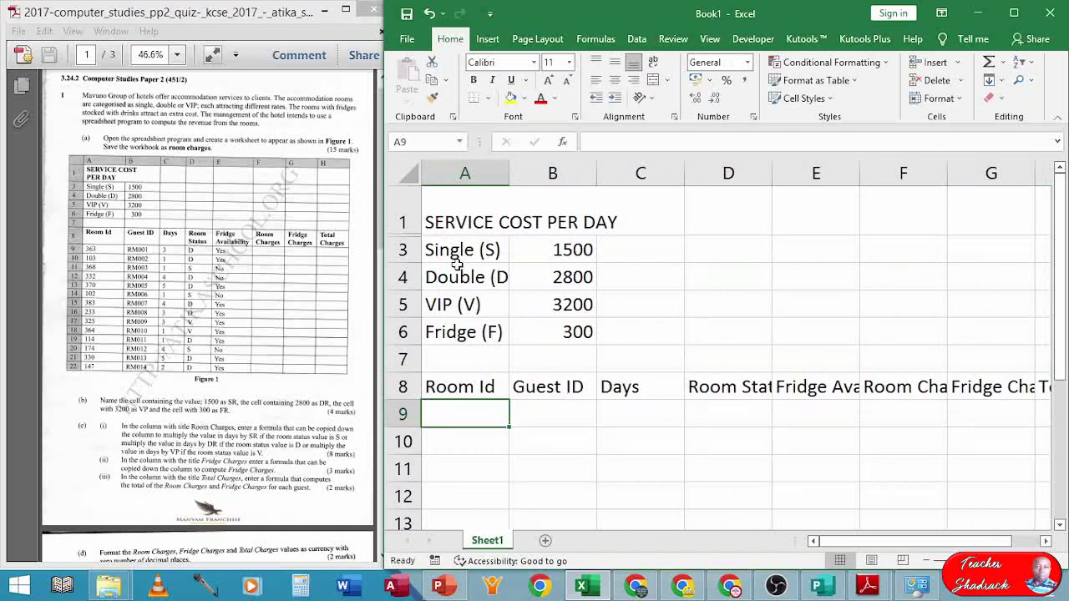
- Enter room IDs 363, 103, 368, 332, 370, 102 and 383 in A9:A15
text(363)
key(Return)
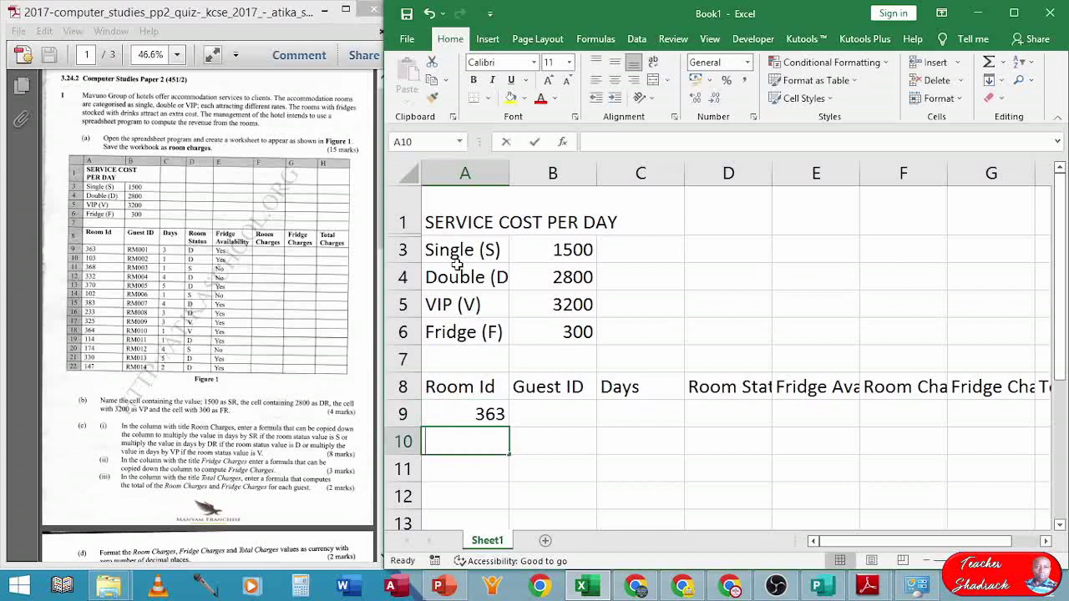
text(103)
key(Return)
text(368)
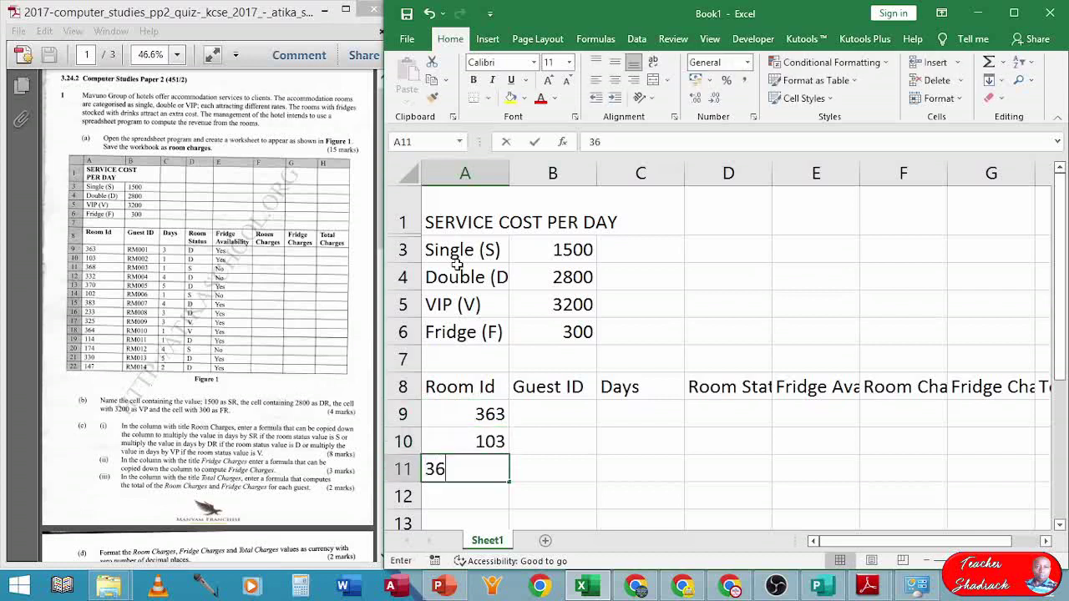
key(Return)
text(332)
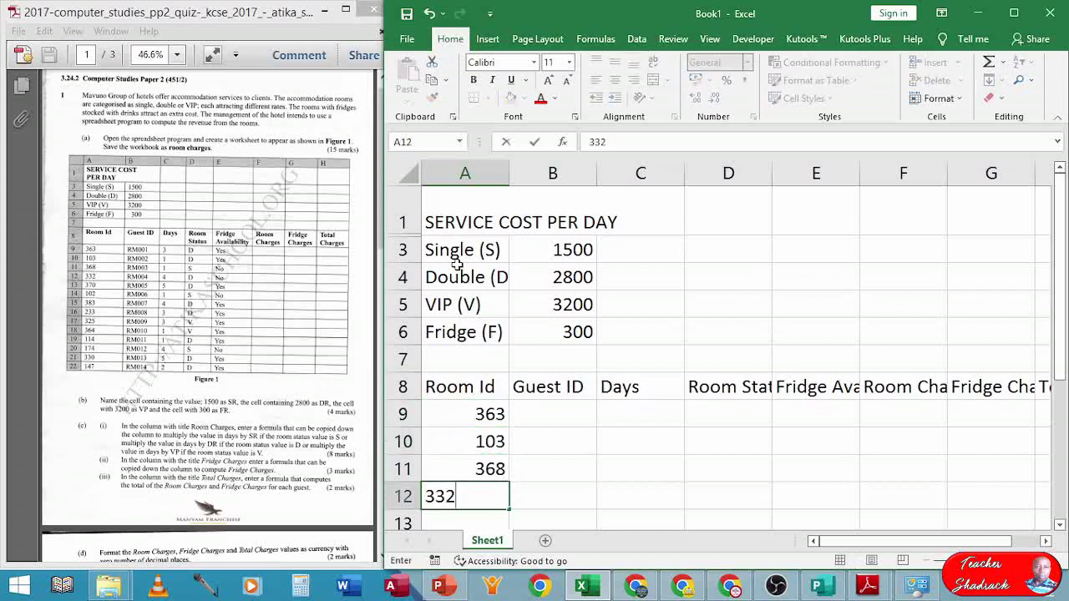
key(Return)
text(370)
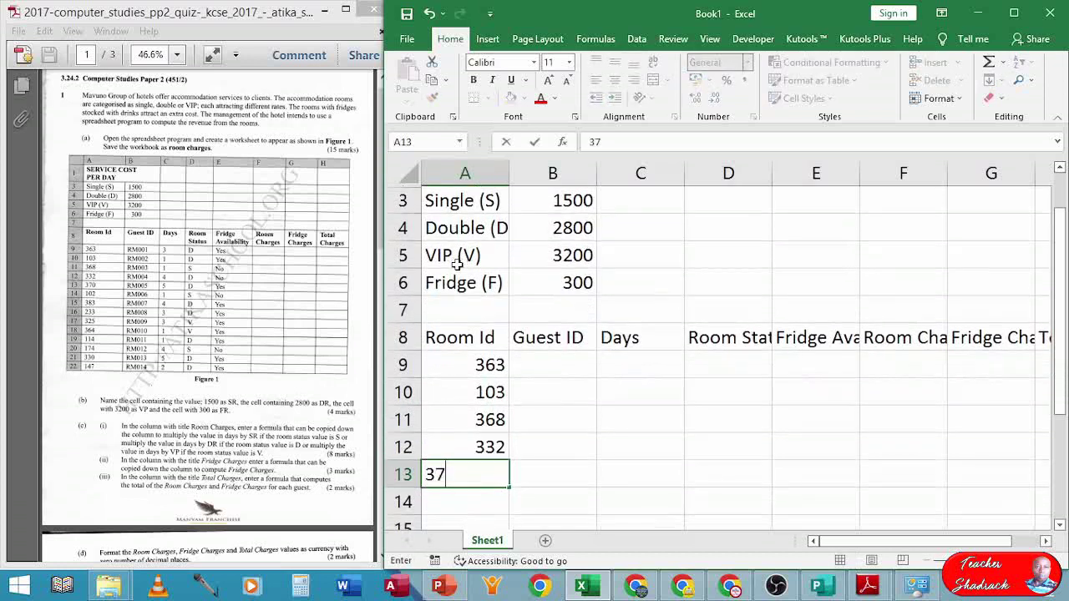
key(Return)
text(102)
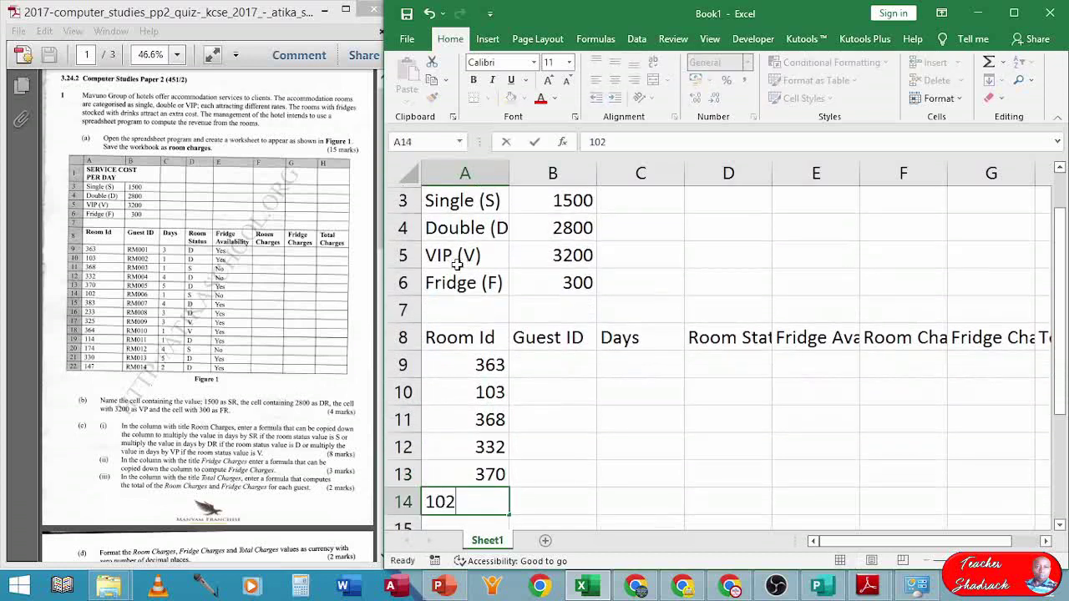
key(Return)
text(383)
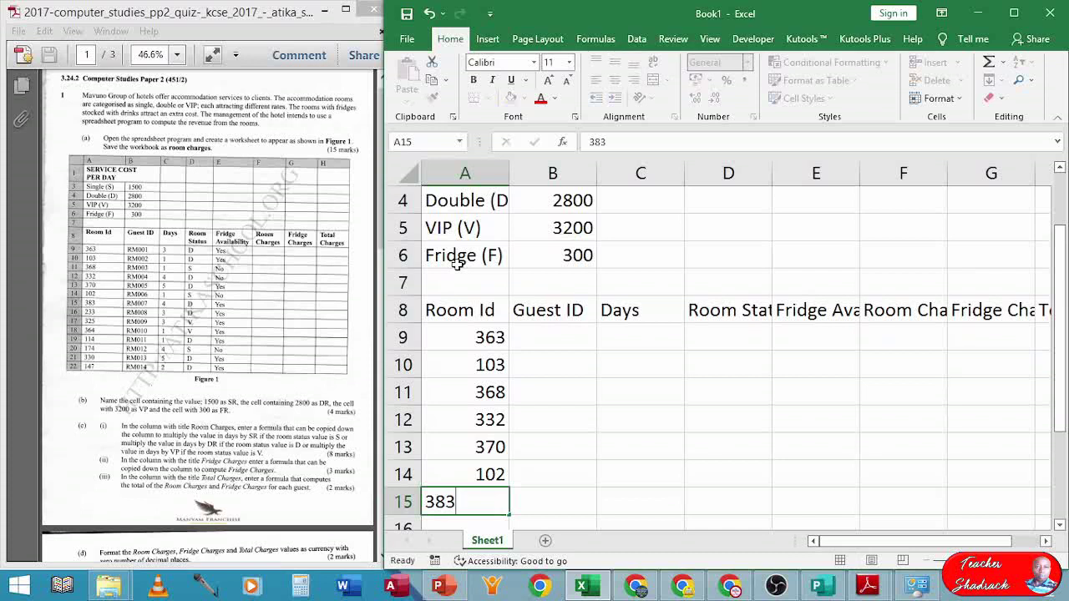
key(Return)
- Enter room IDs 233, 325, 364, 114, 174, 330 and 147 in A16:A22
text(233)
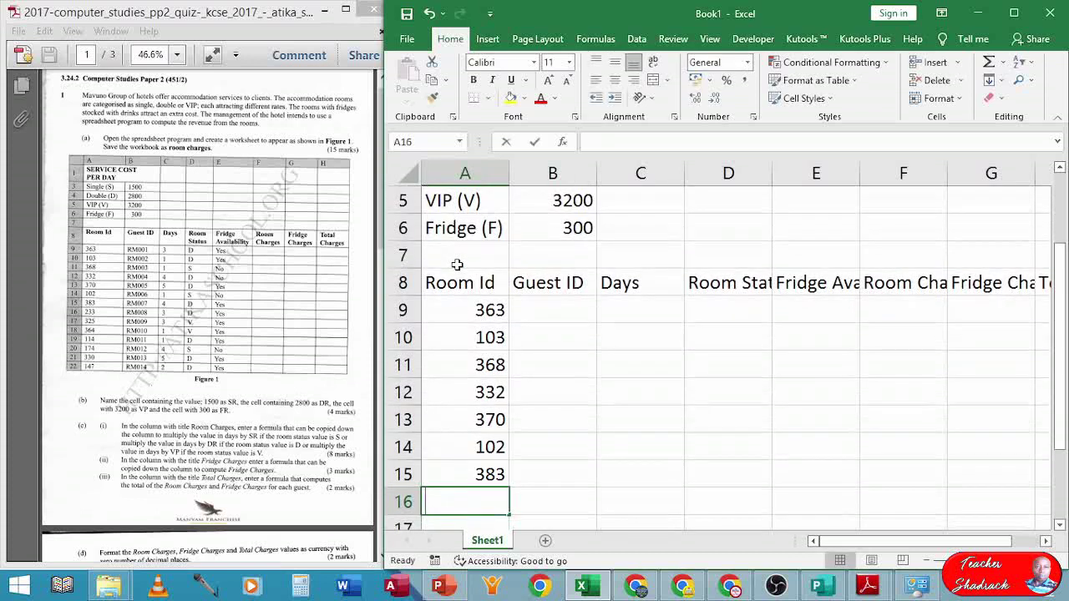
key(Return)
text(325)
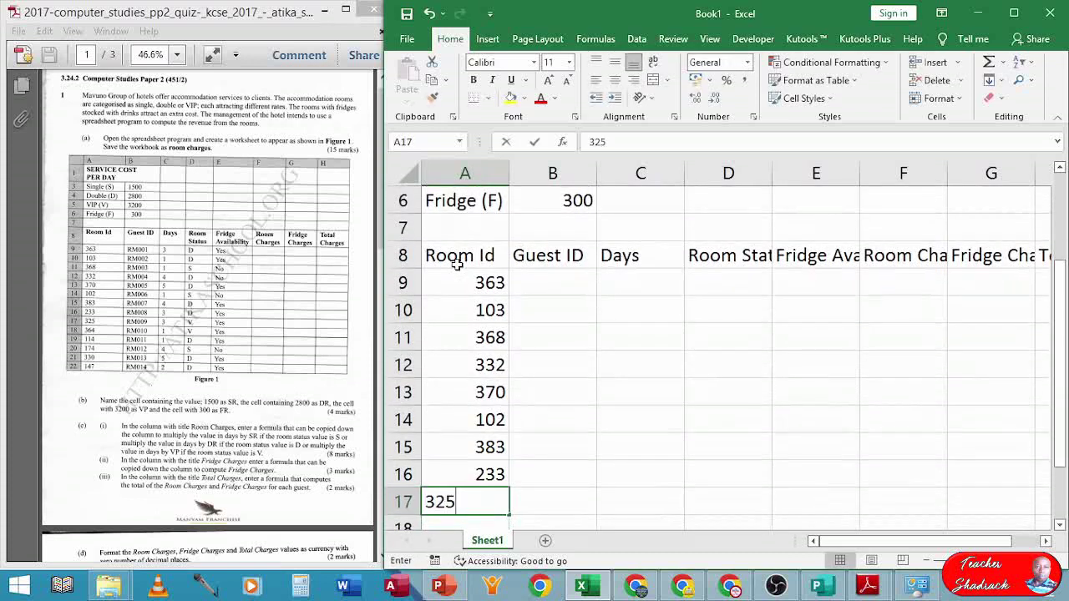
key(Return)
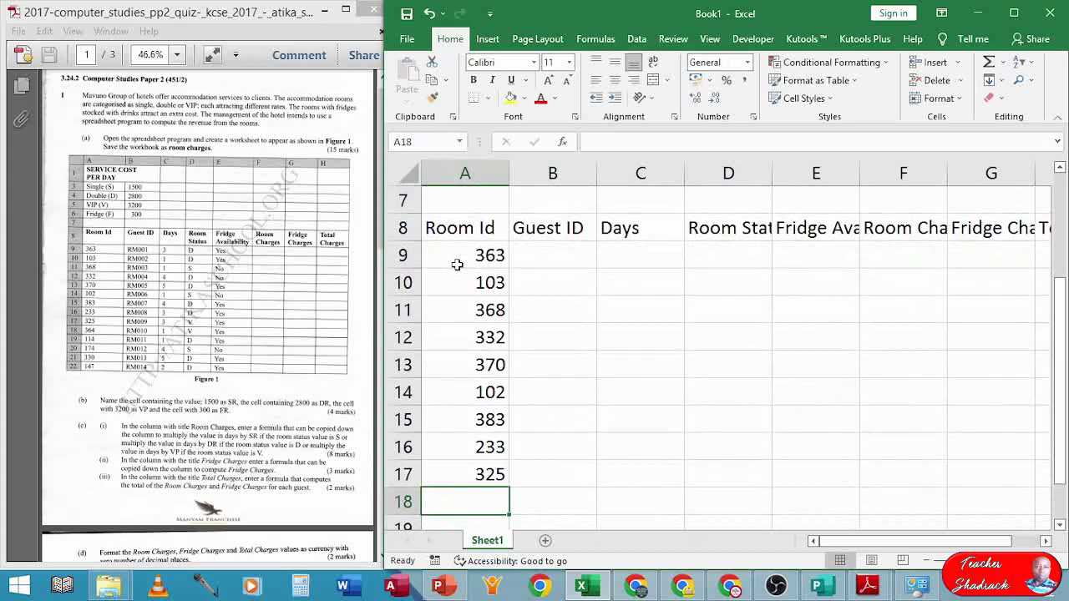
text(364)
key(Return)
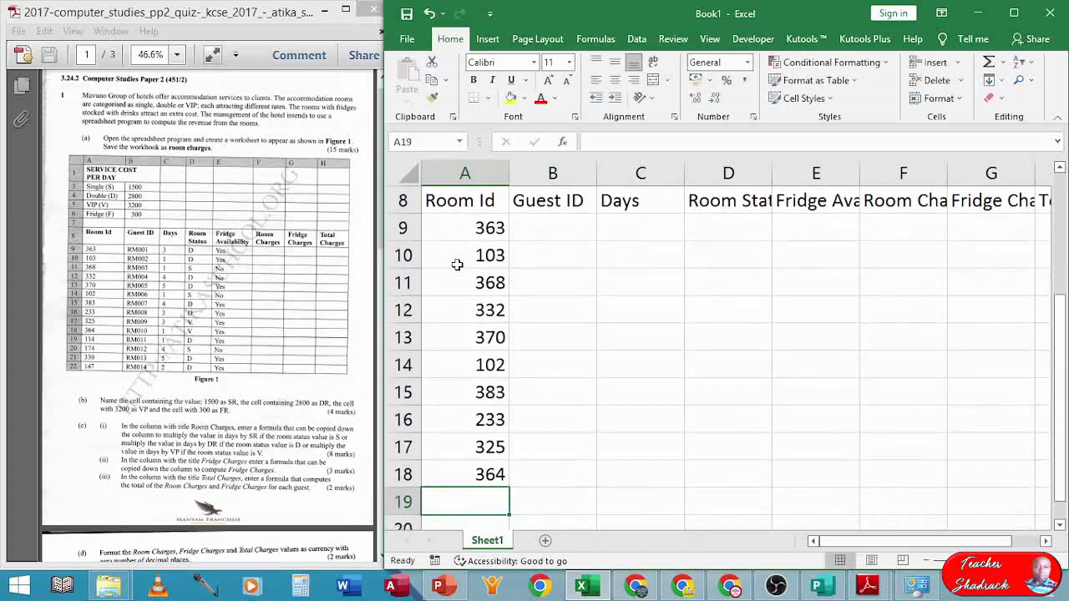
text(11)
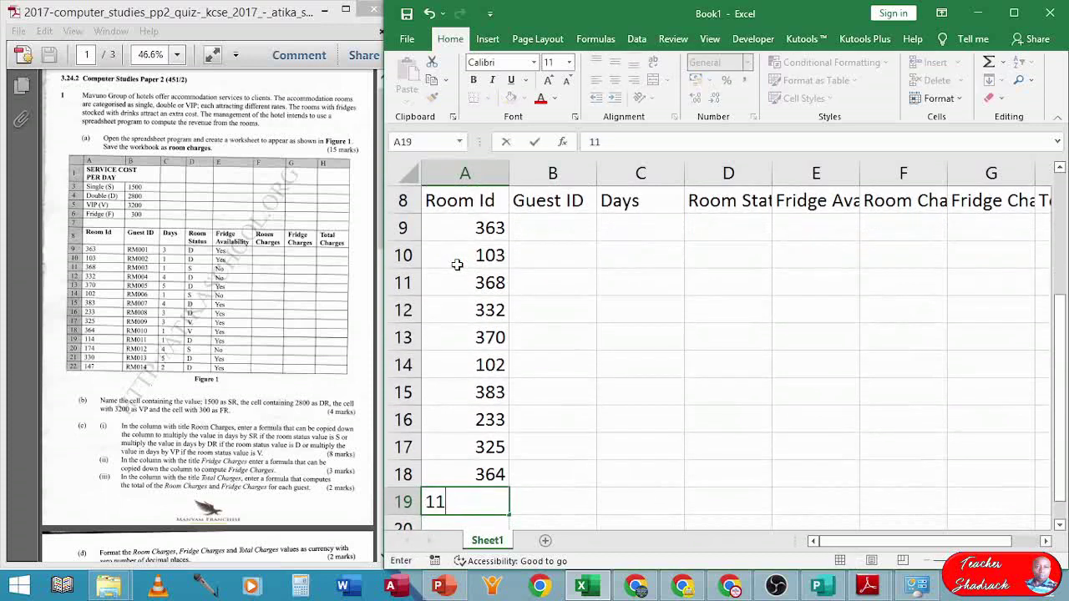
text(4)
key(Return)
text(1)
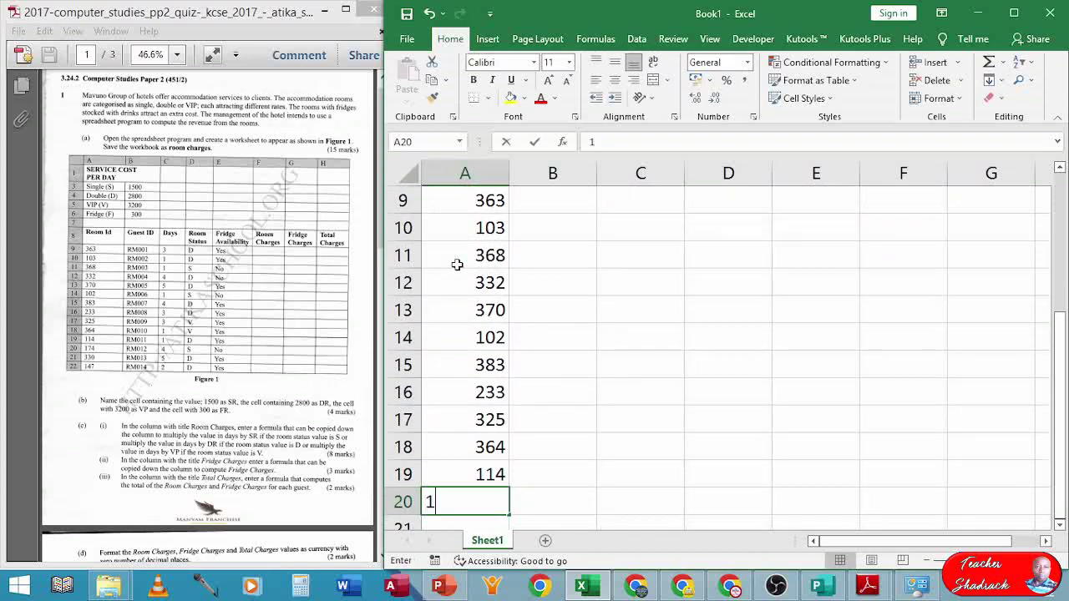
text(74)
key(Return)
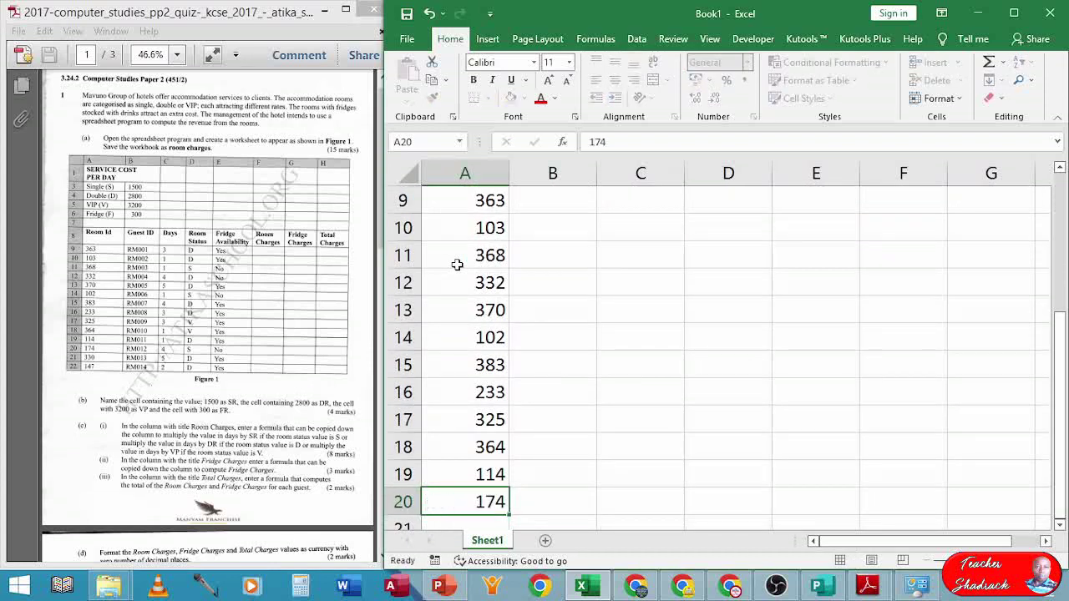
text(330)
key(Return)
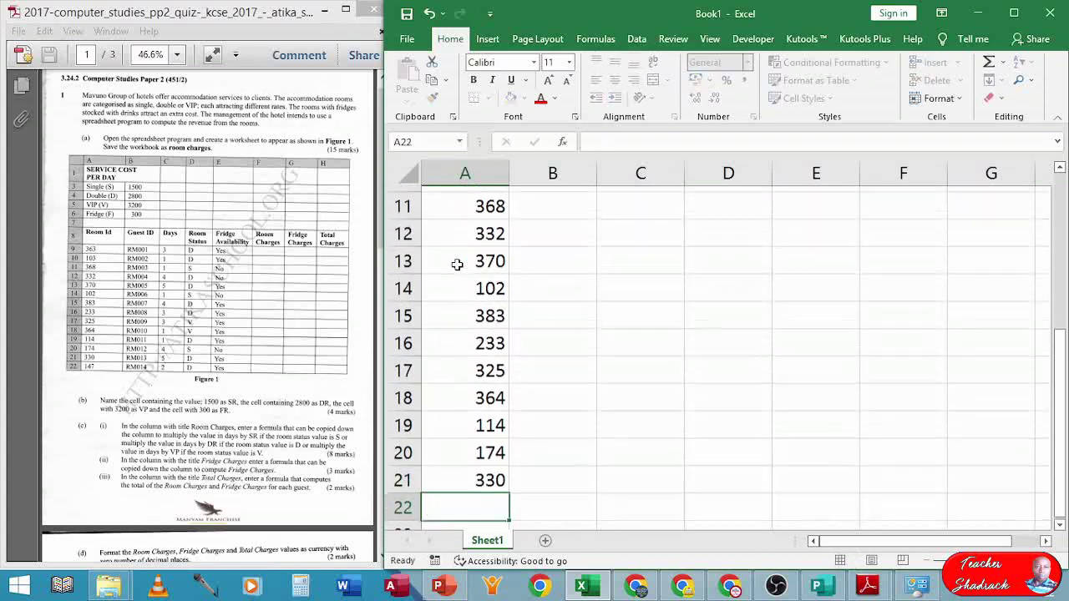
text(147)
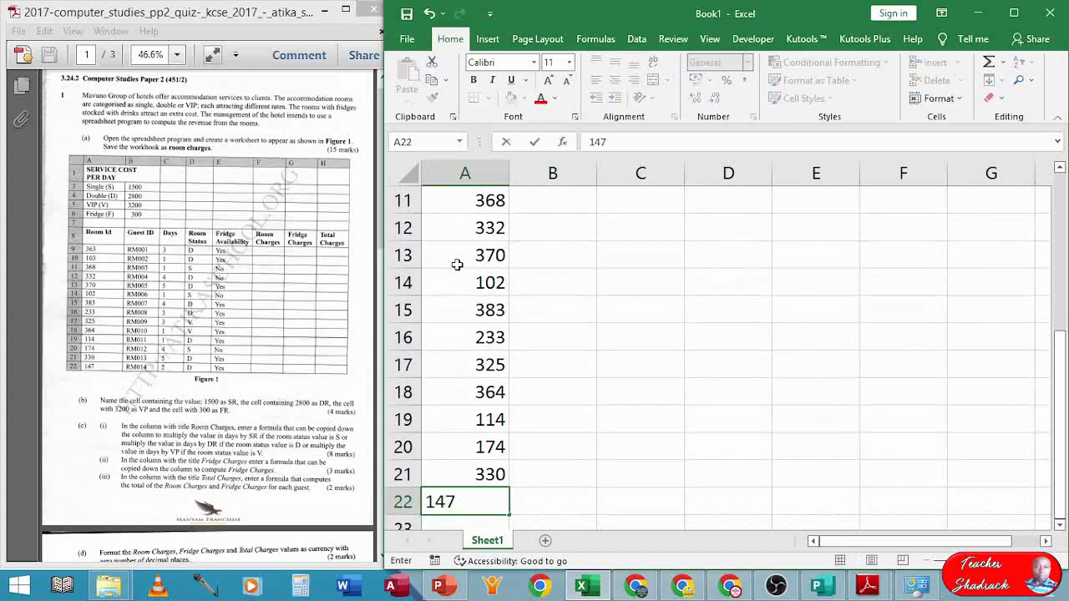
key(Tab)
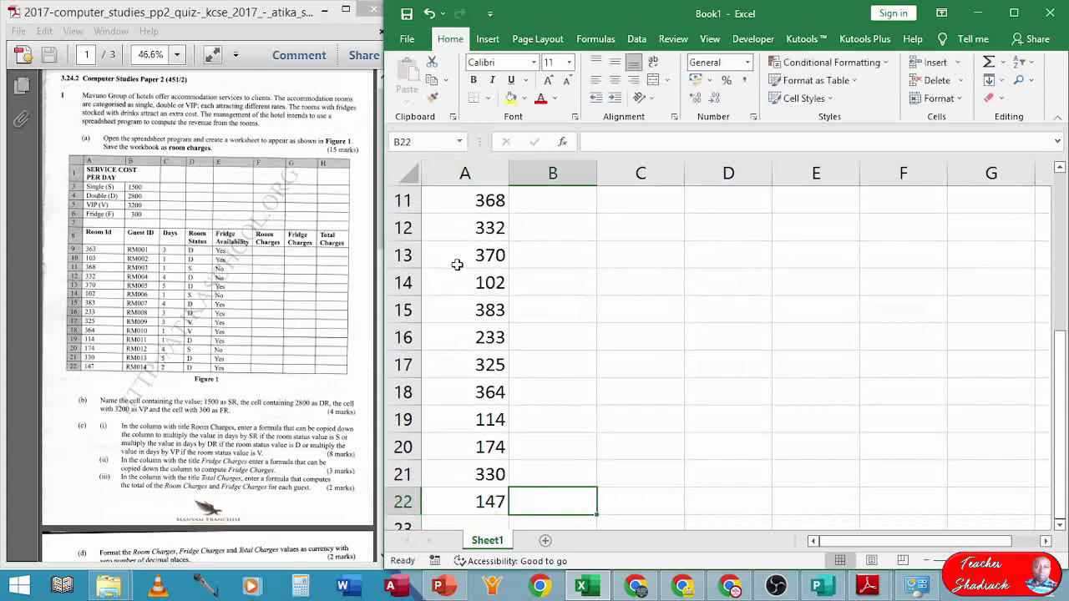
key(ctrl+Up)
key(Down)
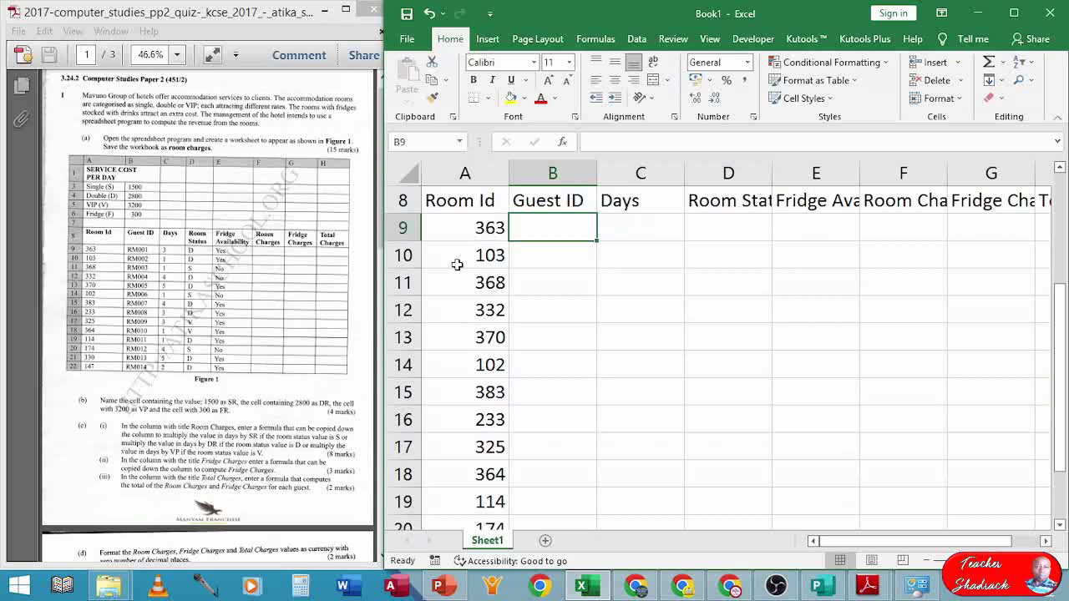
- Enter guest ID RM001 in B9 and extend it to RM002 in B10
text(rm)
key(BackSpace)
key(BackSpace)
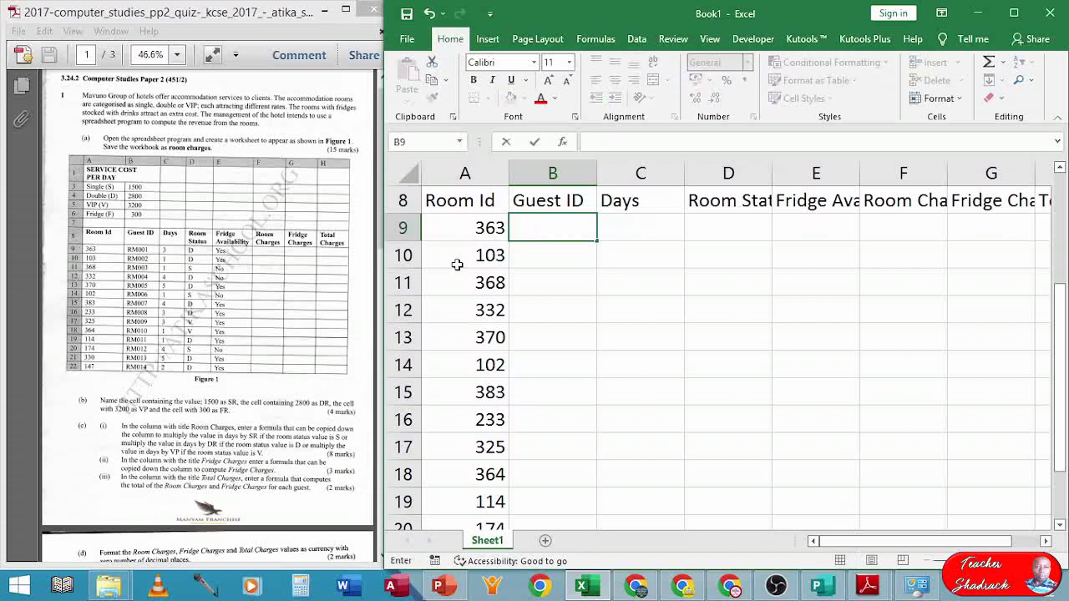
text(RM001)
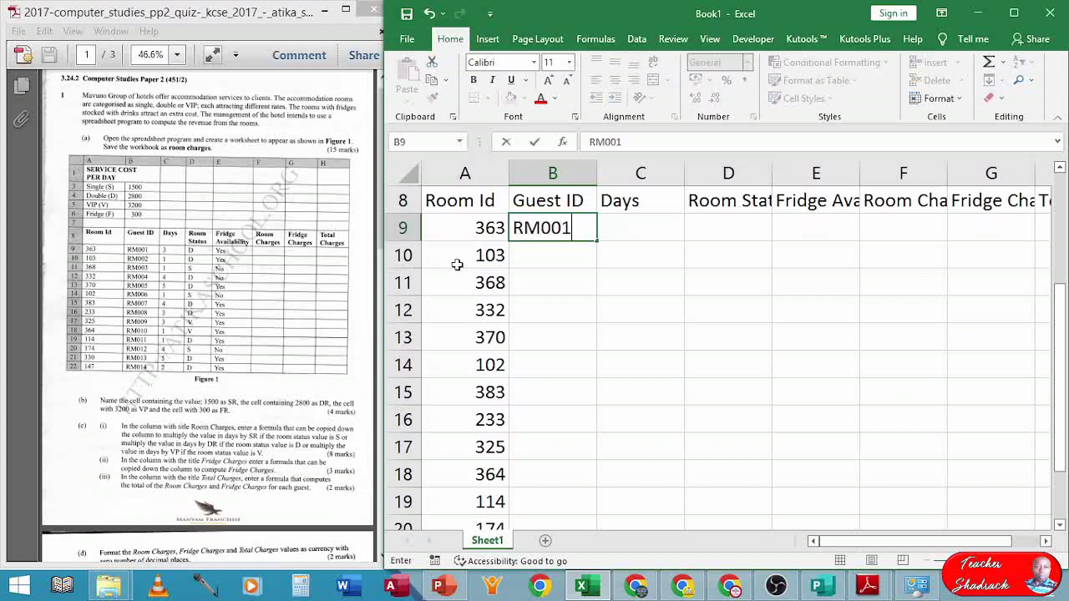
key(Return)
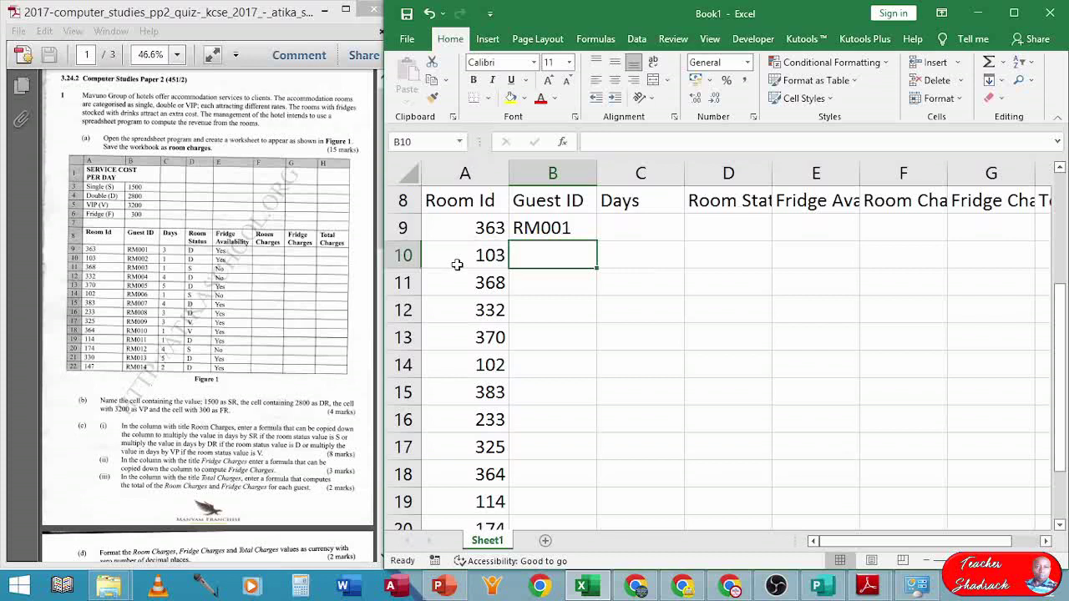
click(326, 284)
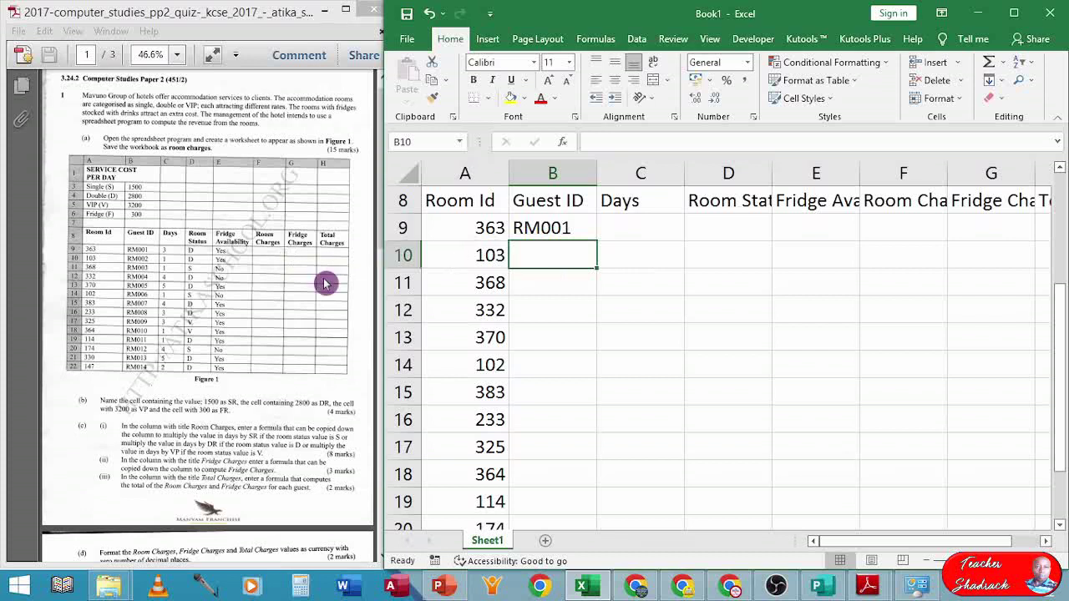
click(551, 230)
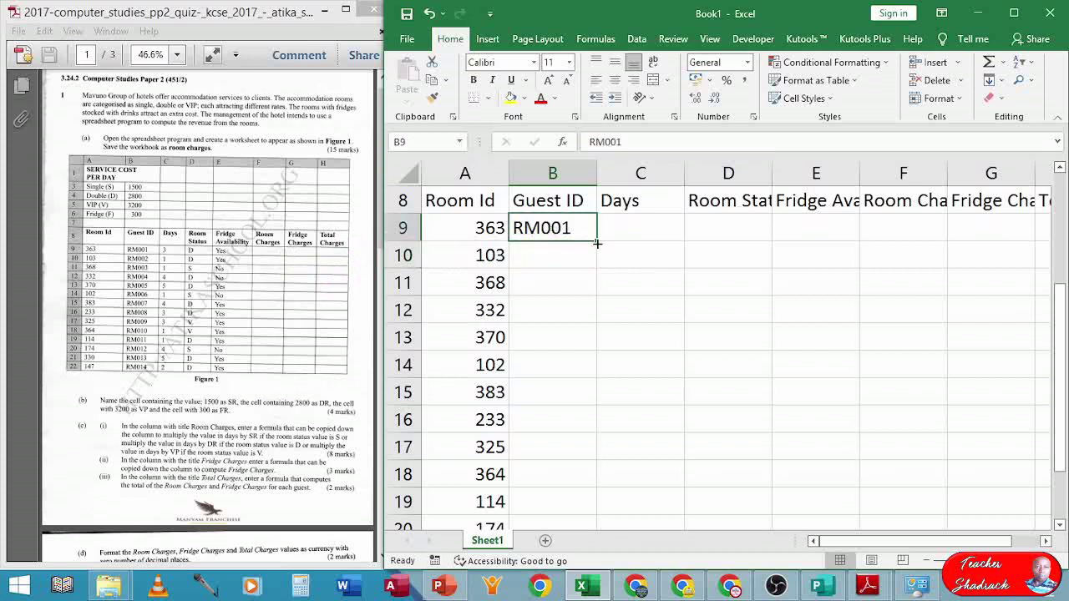
drag(599, 243, 597, 267)
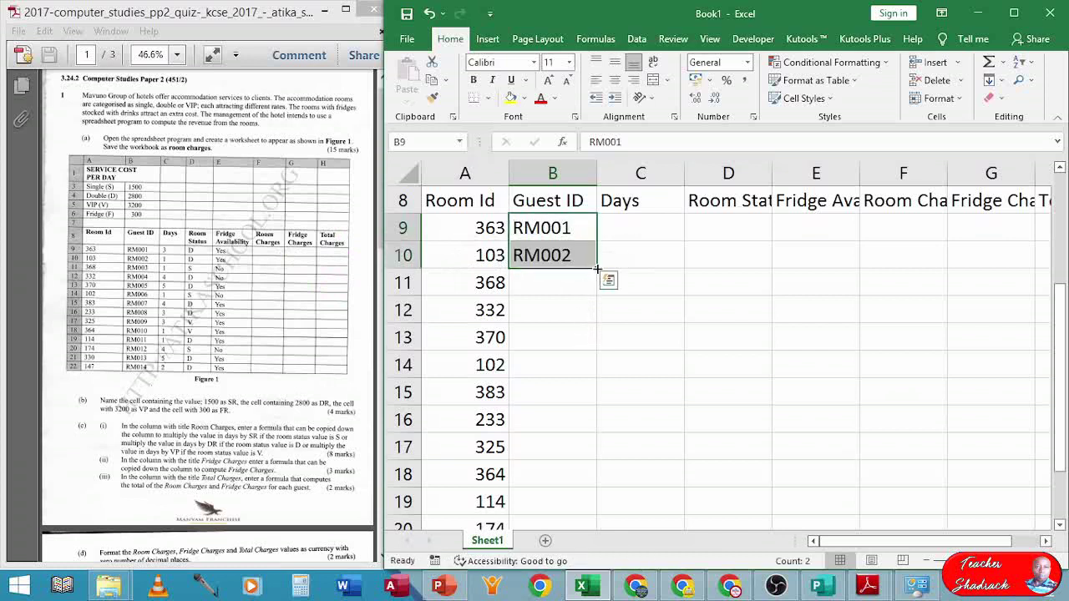
ctrl+scroll(596, 264, up, 1)
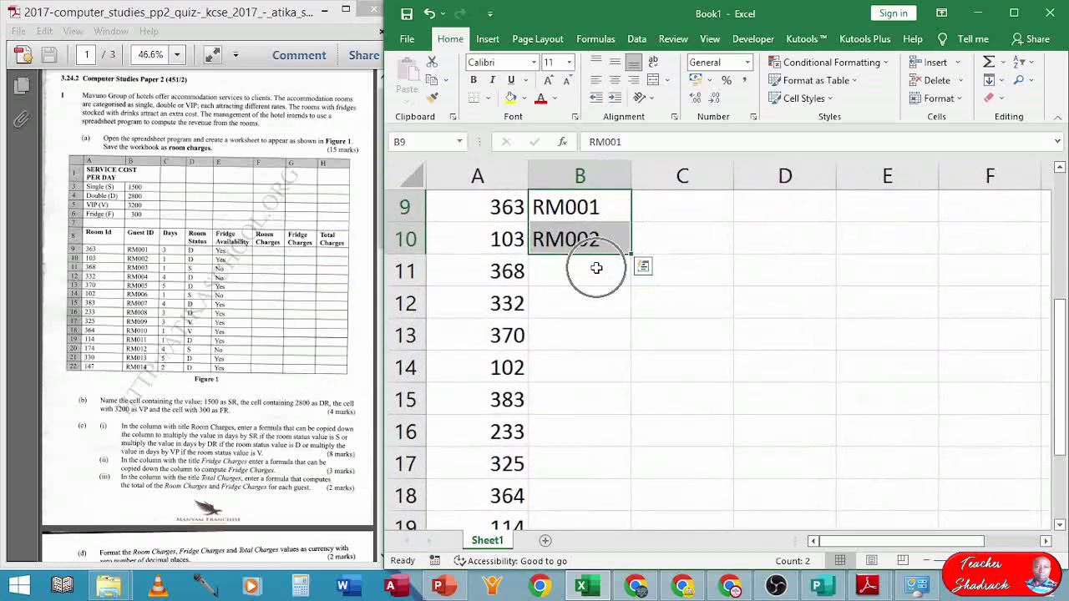
scroll(659, 286, up, 3)
scroll(659, 306, down, 2)
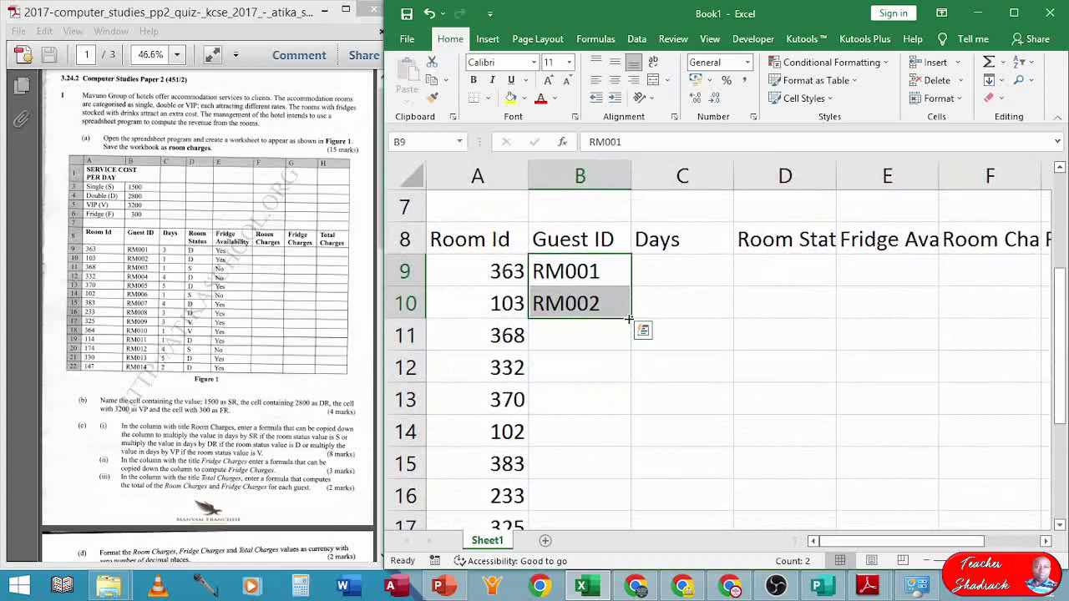
- Fill the guest ID series from B9:B10 down to RM014 in B22
click(645, 311)
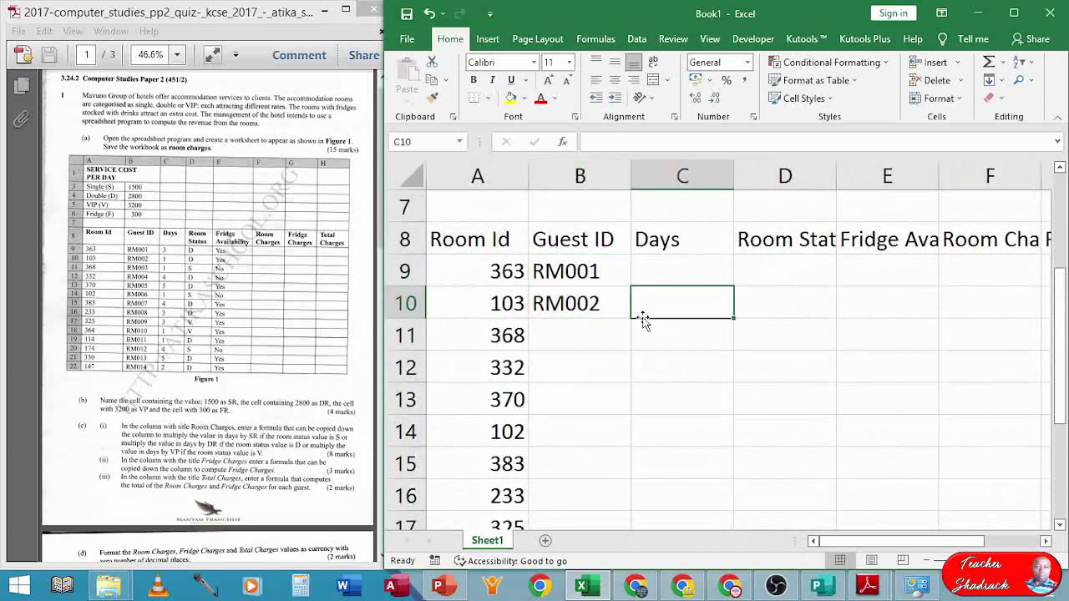
click(610, 311)
drag(595, 269, 616, 300)
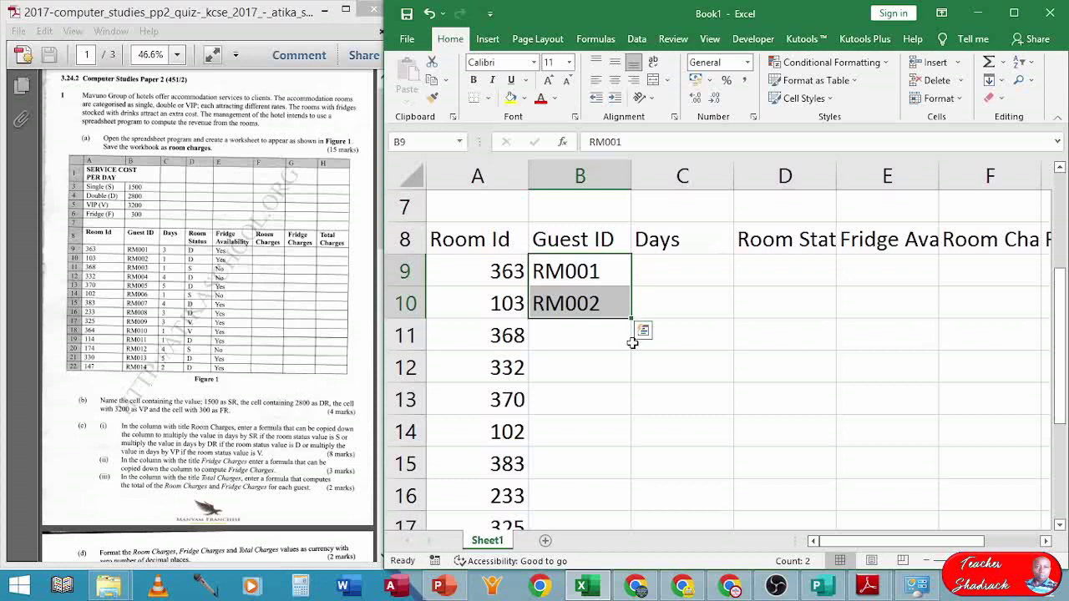
drag(632, 318, 623, 476)
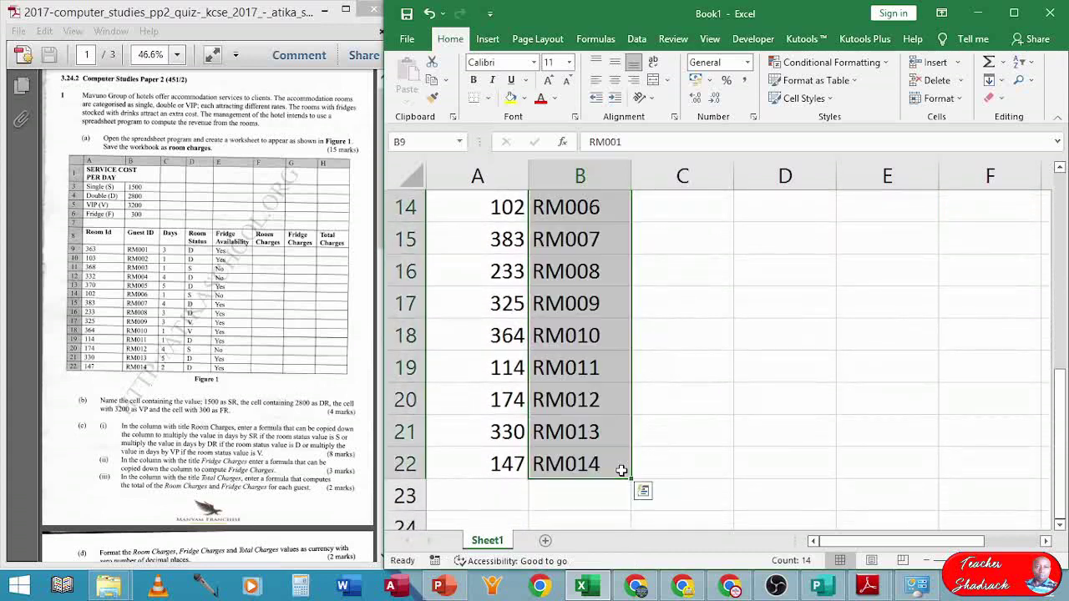
scroll(660, 422, up, 5)
scroll(661, 415, down, 1)
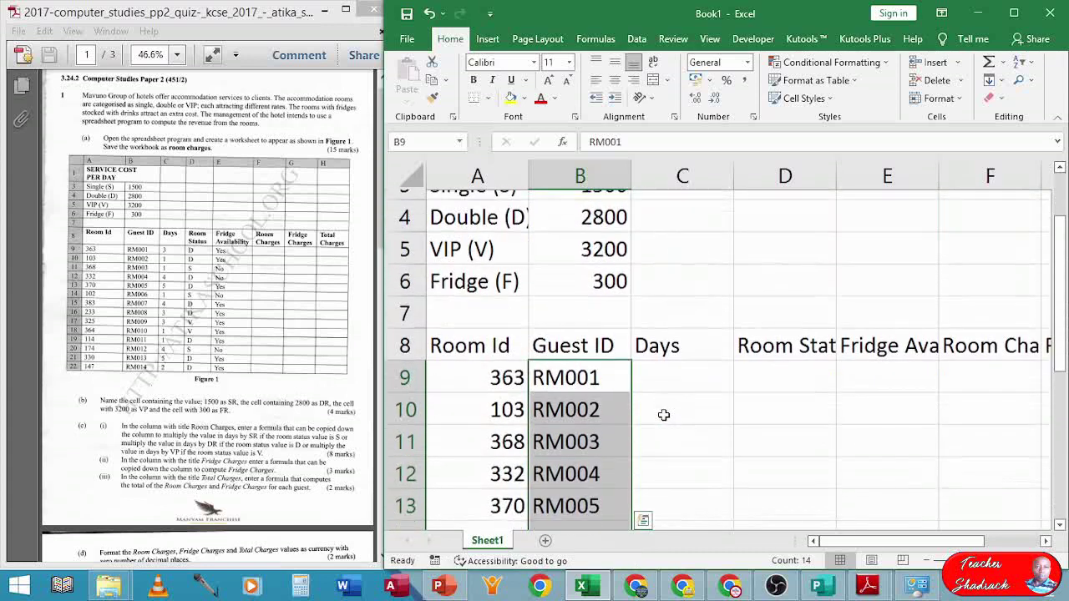
click(677, 368)
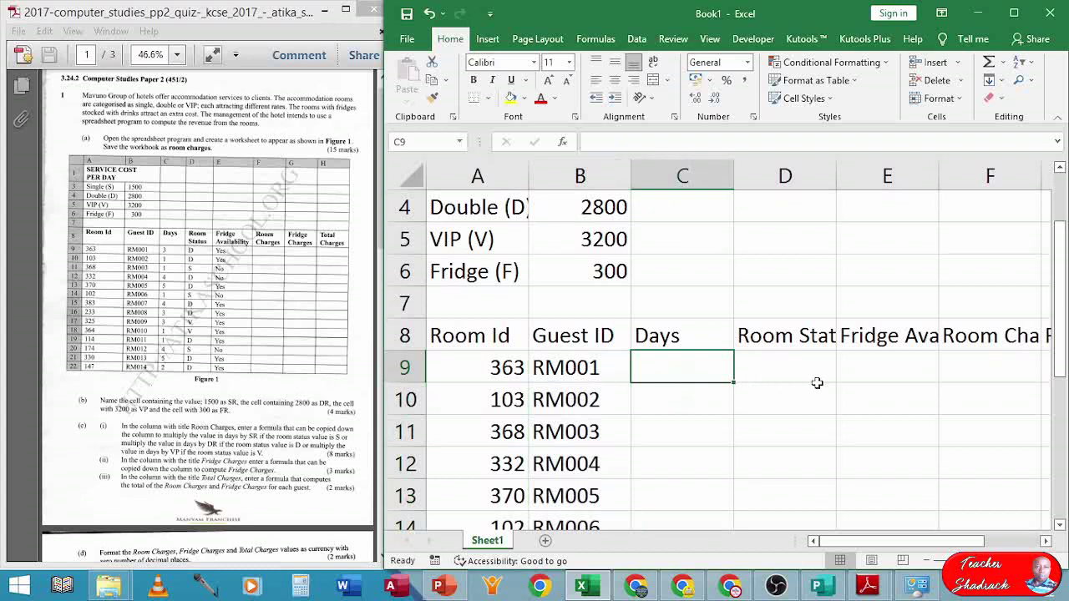
- Enter Days 3, 1, 1, 4, 5, 1, 4 for guests RM001 to RM007 in column C
text(3)
key(Return)
text(1)
key(Return)
text(1)
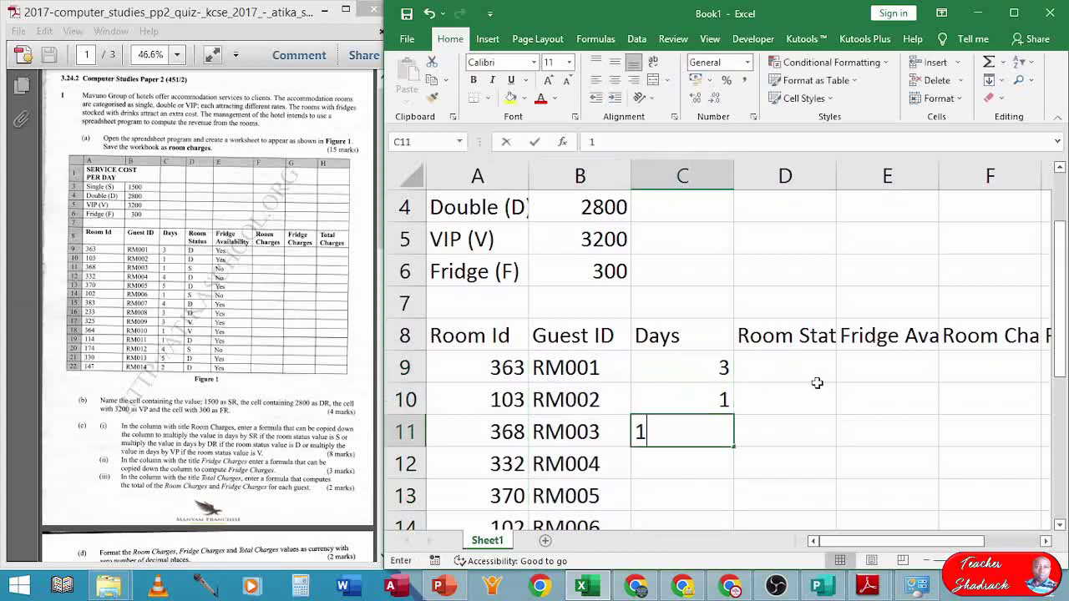
key(Return)
text(4)
key(Return)
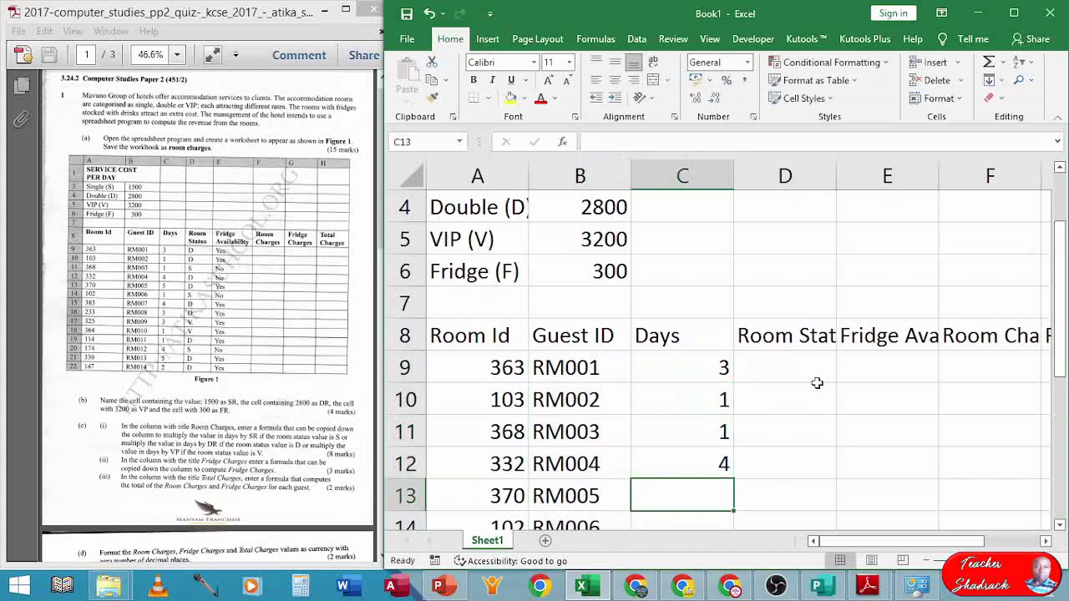
text(5)
key(Return)
text(1)
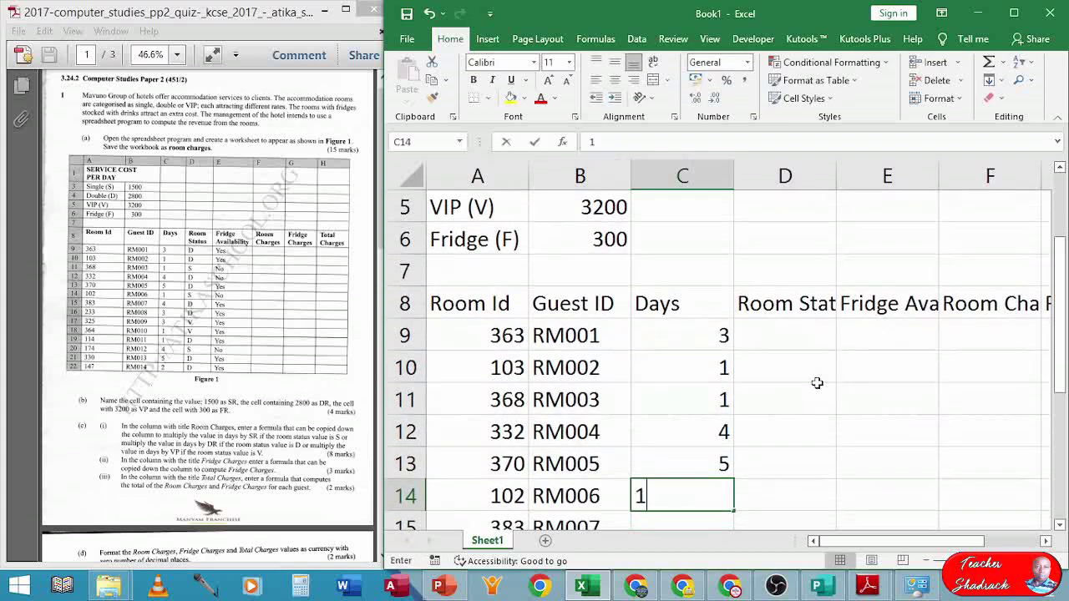
key(Return)
text(4)
key(Return)
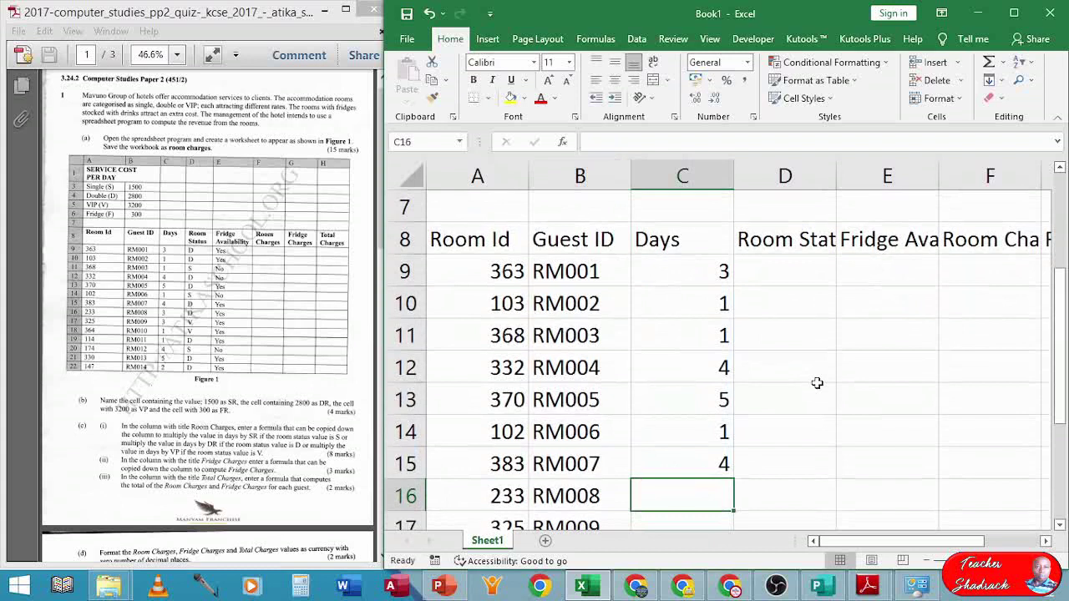
- Enter Days 3, 3, 1, 1, 4, 5, 2 for guests RM008 to RM014
text(3)
key(Return)
text(3)
key(Return)
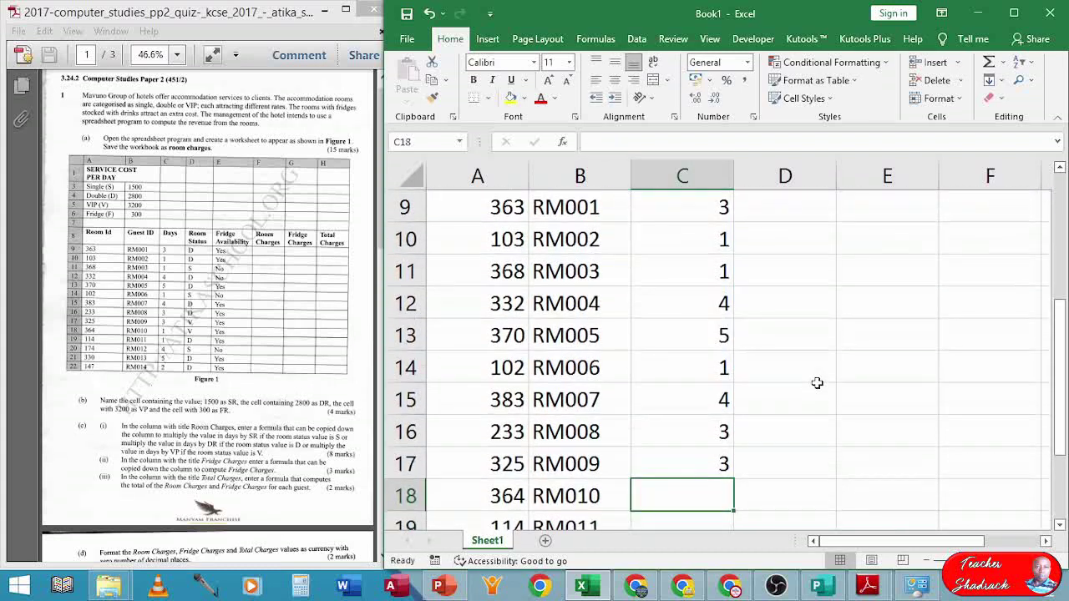
text(1)
key(Return)
text(1)
key(Return)
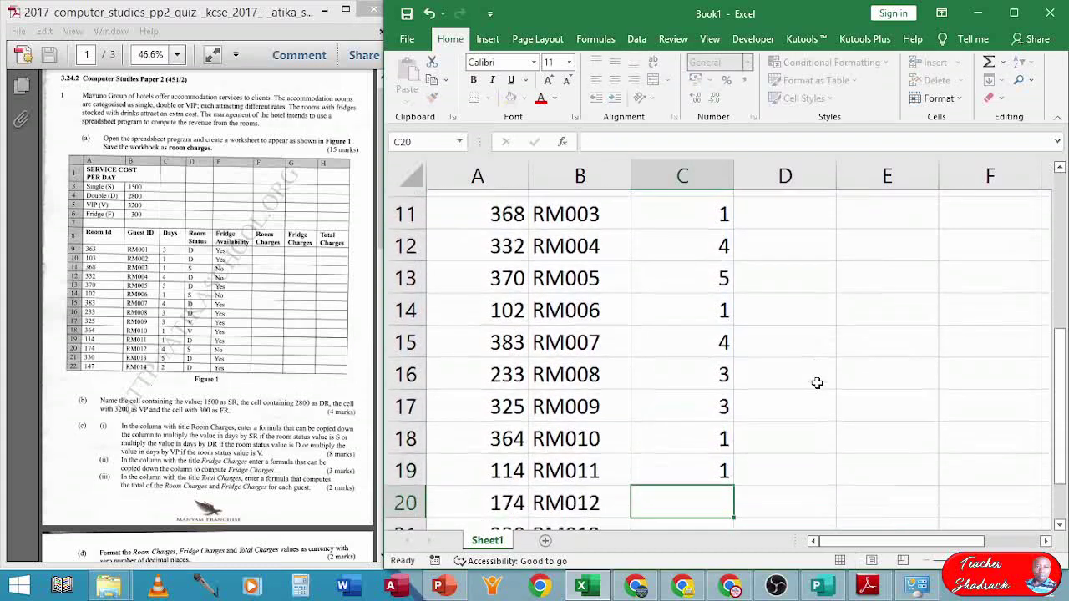
text(4)
key(Return)
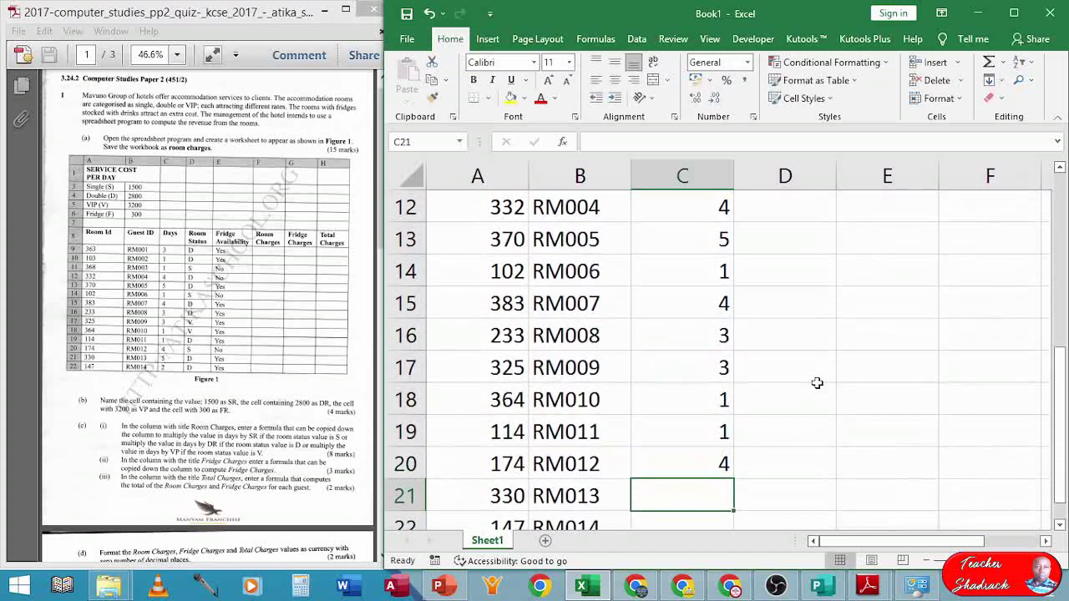
text(5)
key(Return)
text(2)
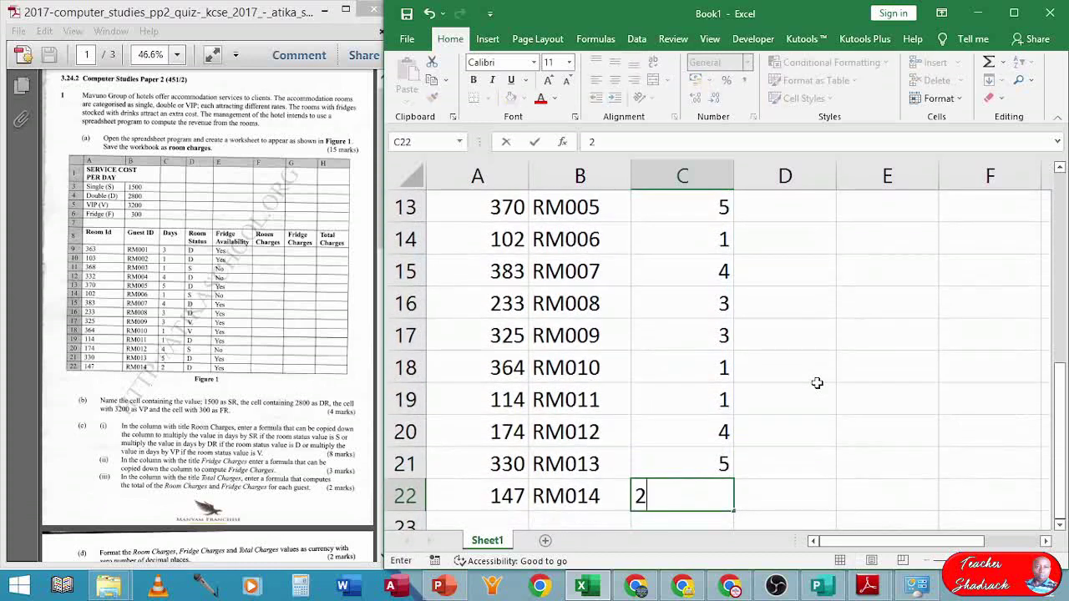
key(Return)
key(Right)
key(ctrl+Up)
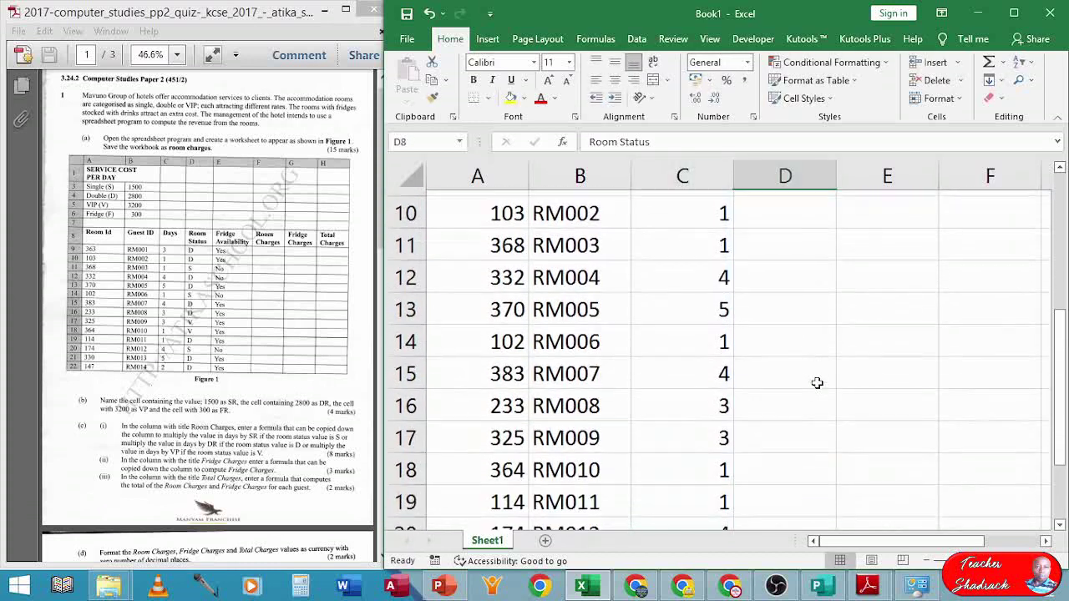
key(Down)
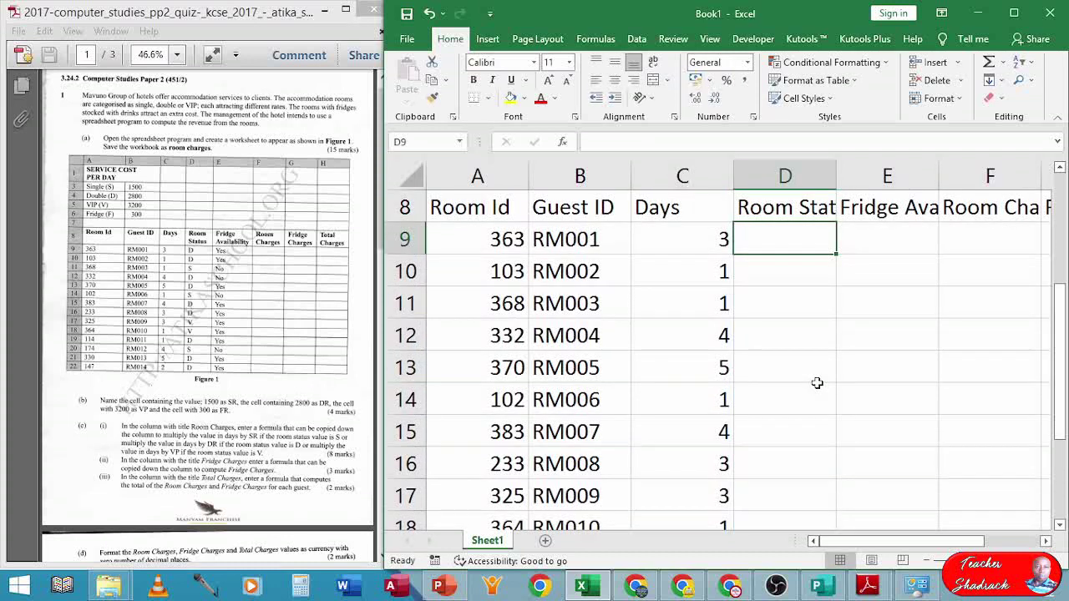
- Enter Room Status codes D, D, S, D, D, S, D for RM001 to RM007 in D9:D15
text(D)
key(Return)
text(D)
key(Return)
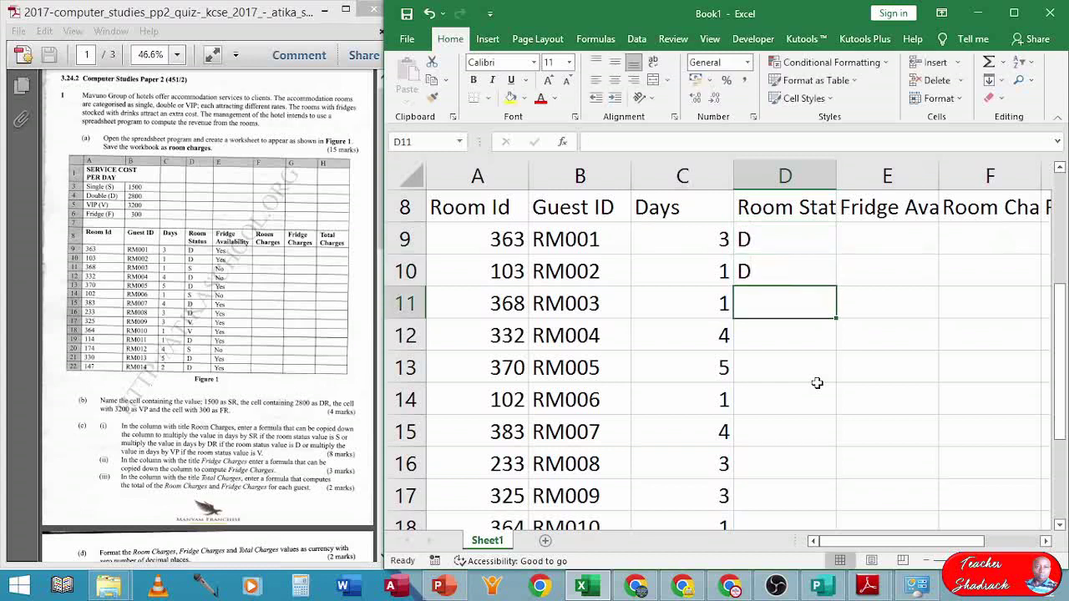
text(S)
key(Return)
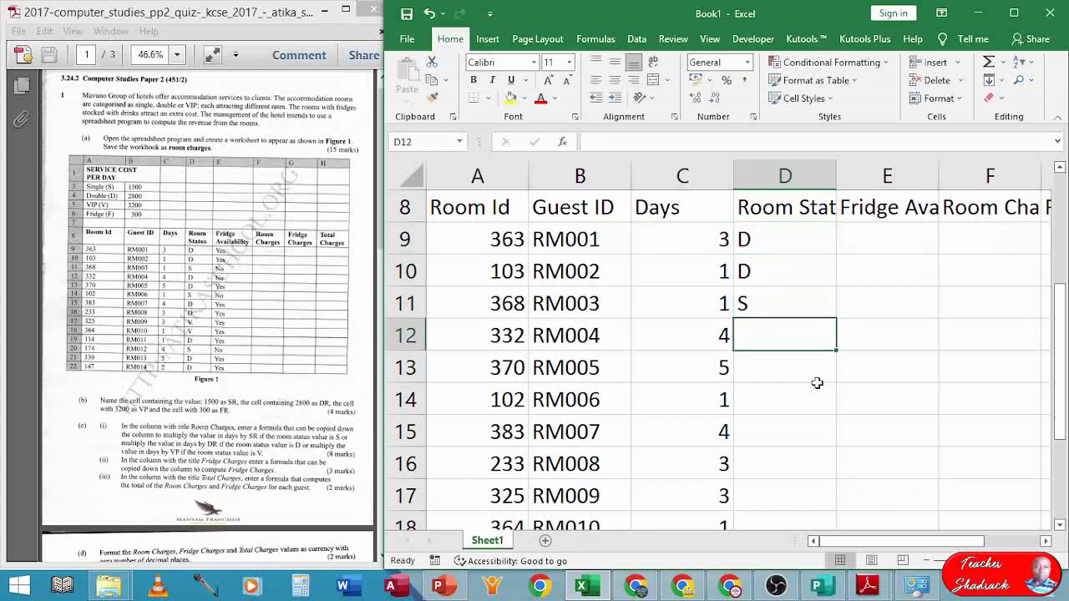
text(D)
key(Return)
text(D)
key(Return)
text(S)
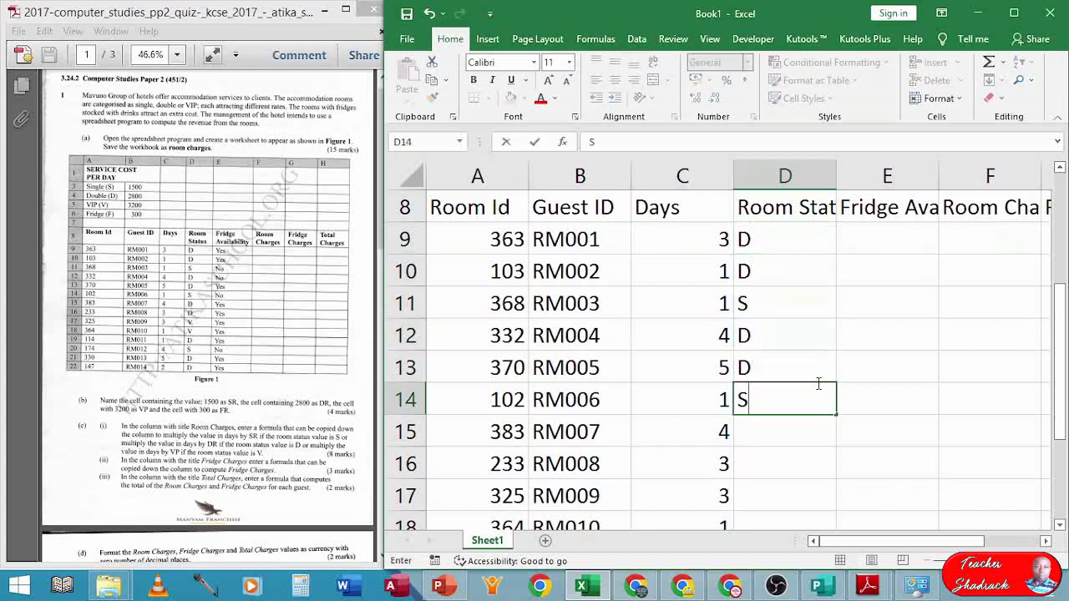
key(Return)
text(D)
key(Return)
- Enter Room Status codes D, V, V, D, S, D, D for RM008 to RM014
text(D)
key(Return)
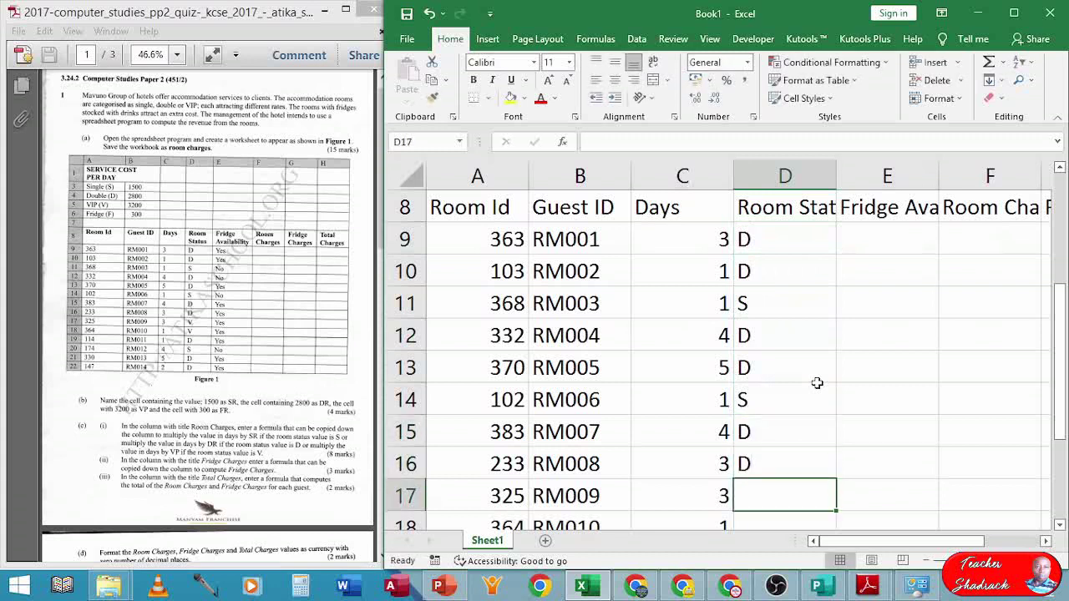
text(V)
key(Return)
text(V)
key(Return)
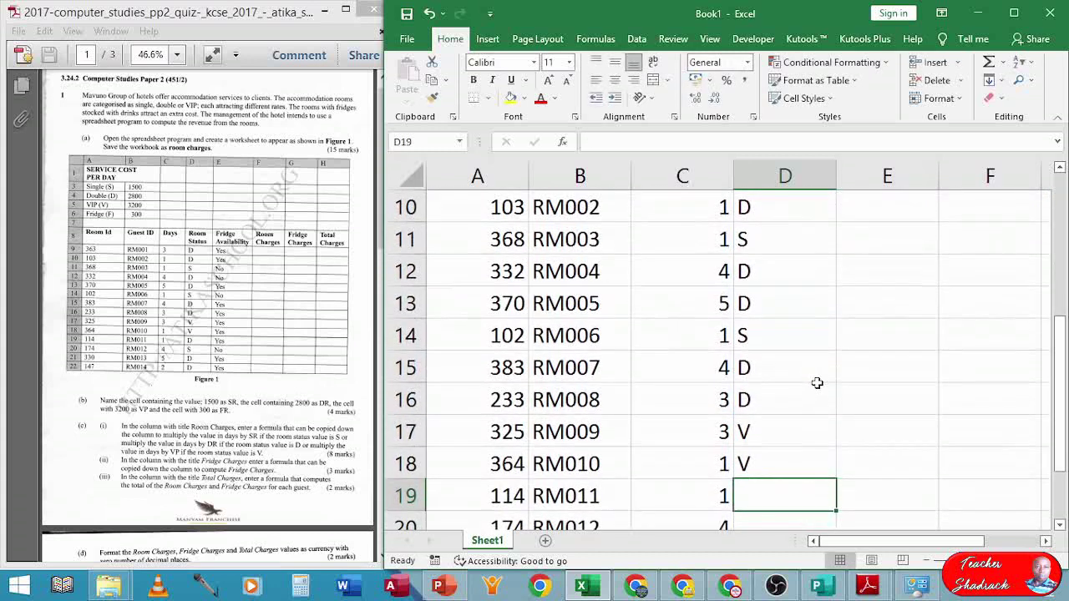
text(D)
key(Return)
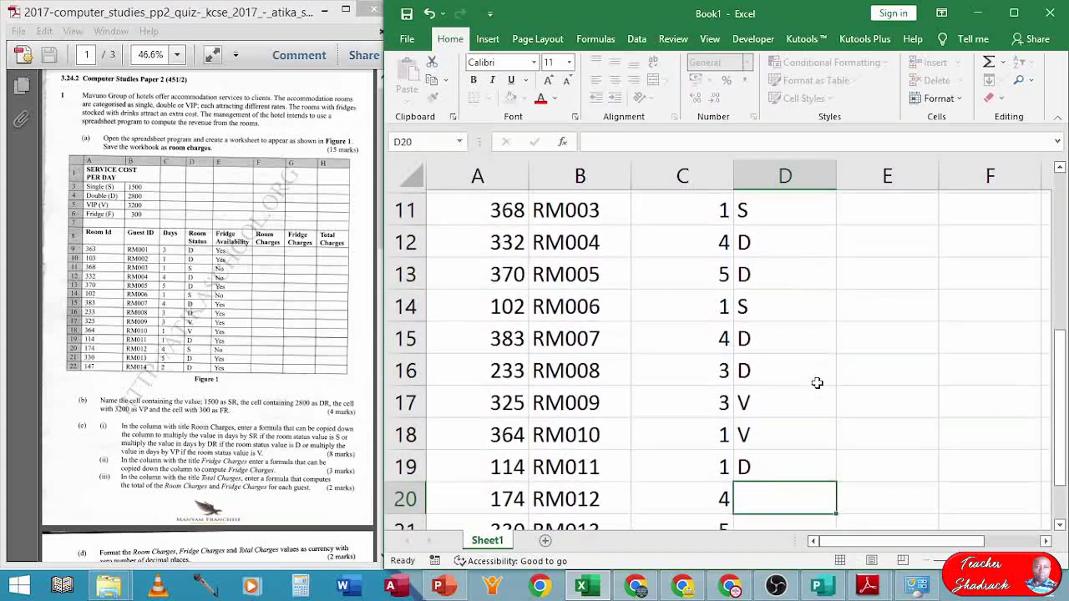
text(S)
key(Return)
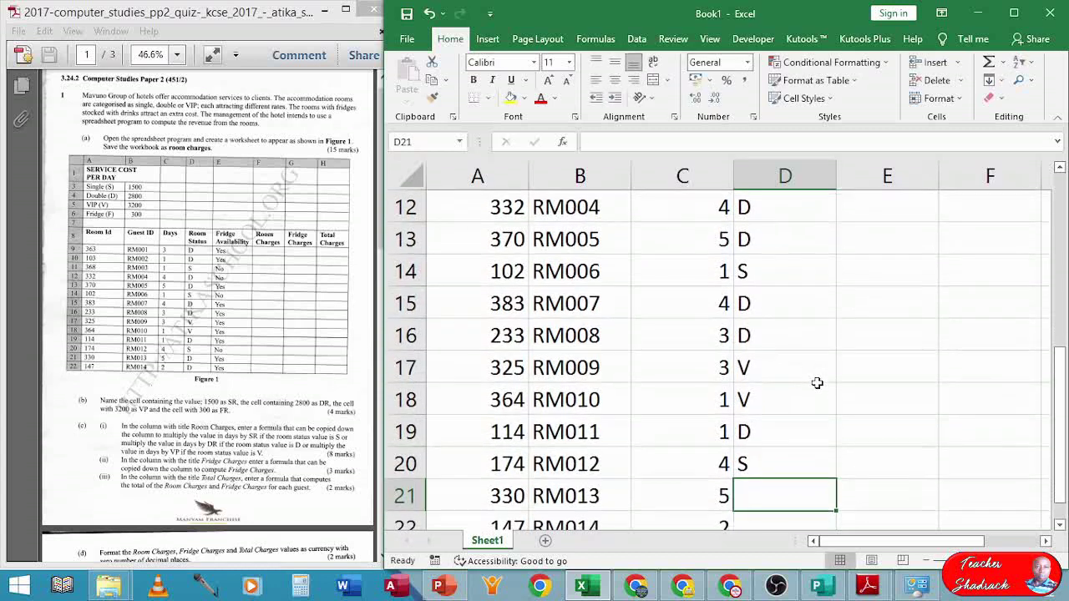
text(D)
key(Return)
text(D)
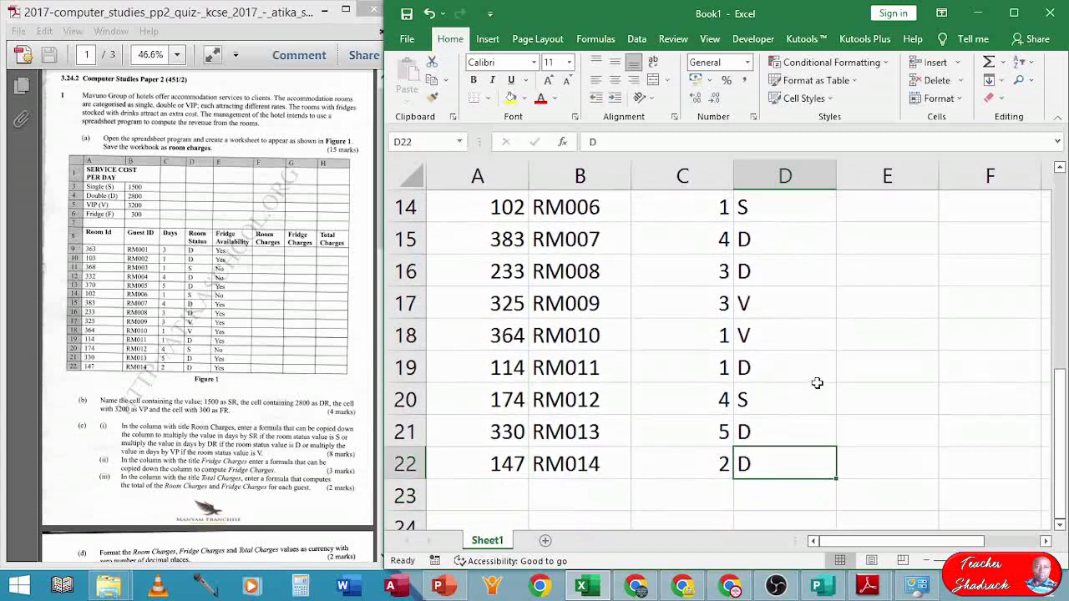
key(Tab)
key(ctrl+Up)
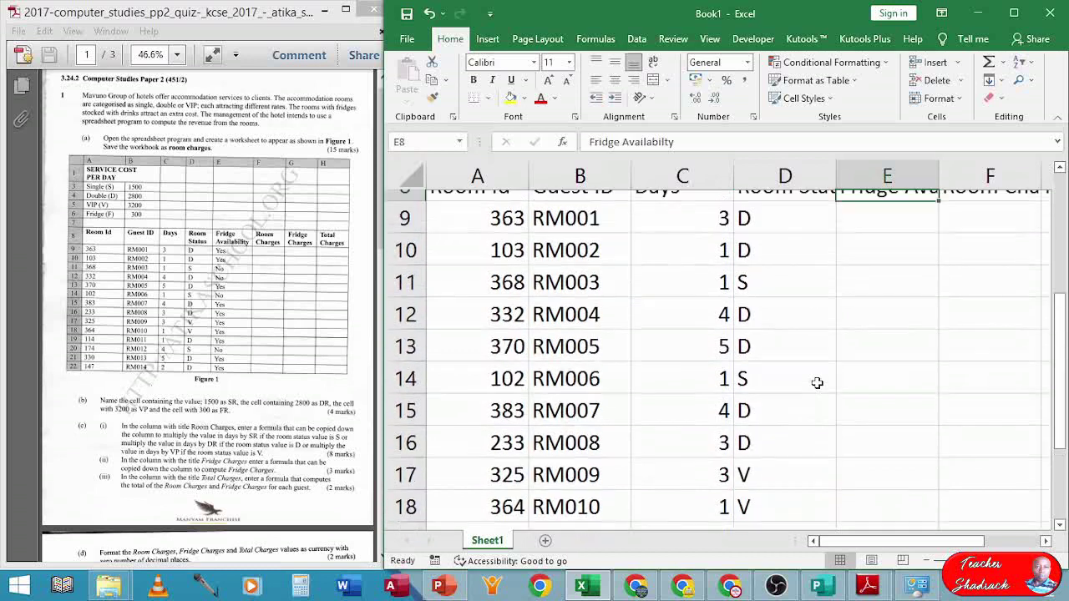
key(Down)
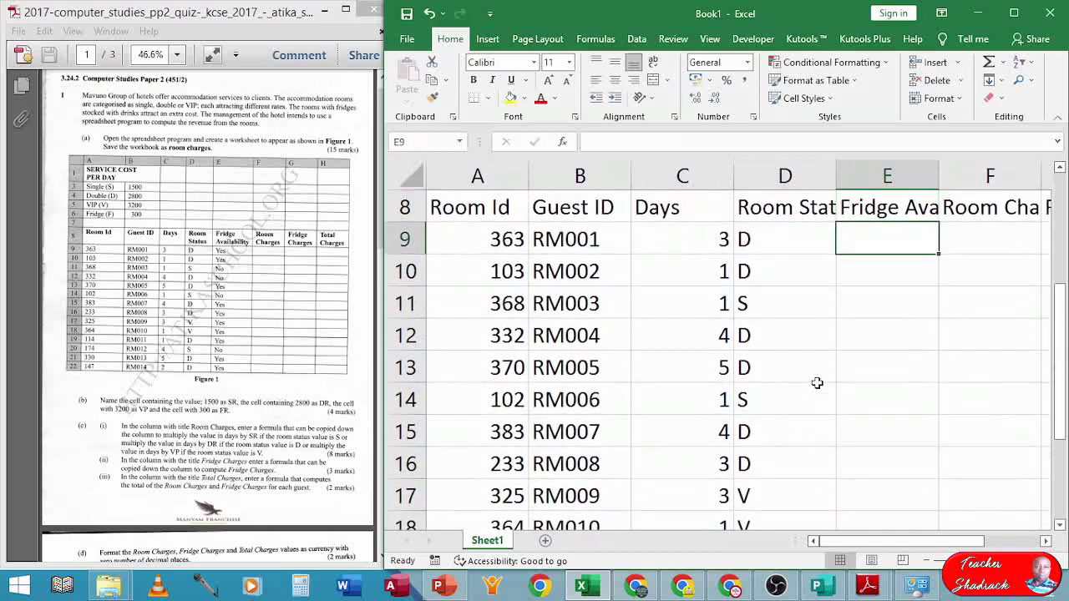
- Enter fridge availability Yes, Yes, No, No, Yes, No for RM001 to RM006
text(Yes)
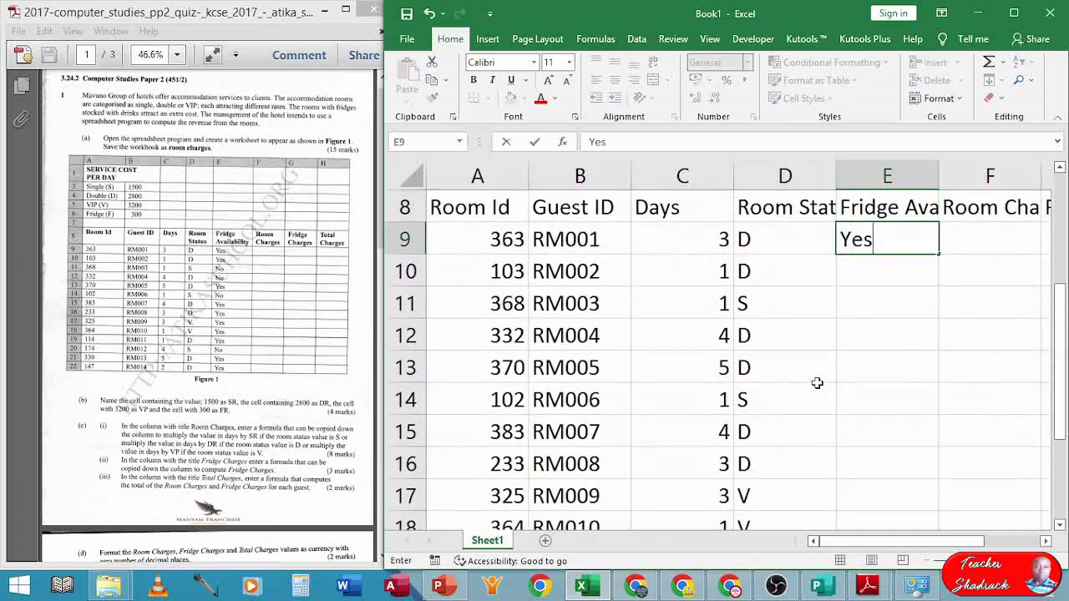
key(Return)
text(yes)
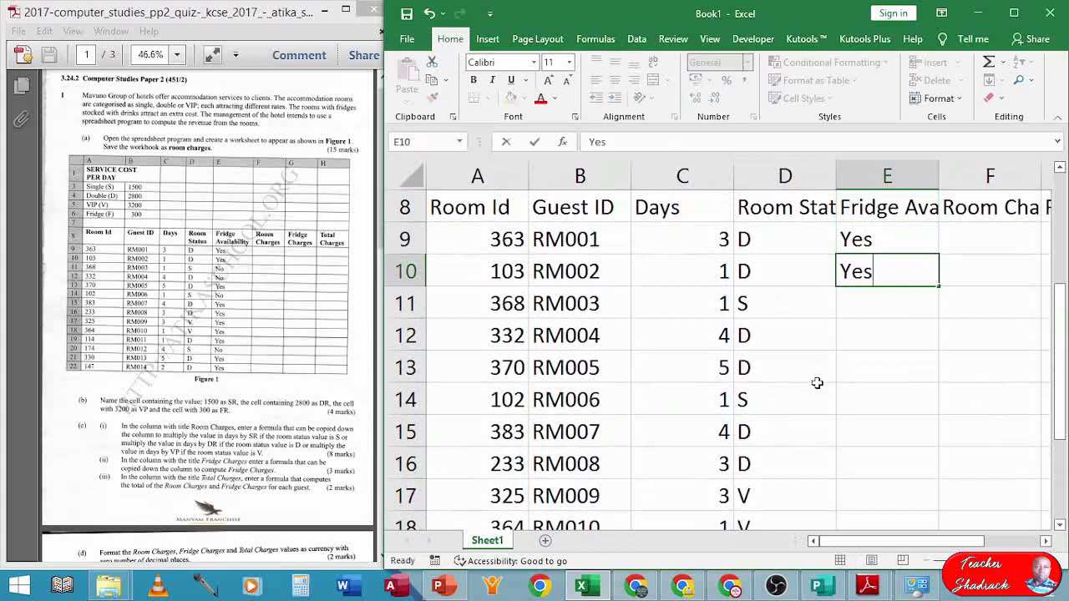
key(Return)
text(No)
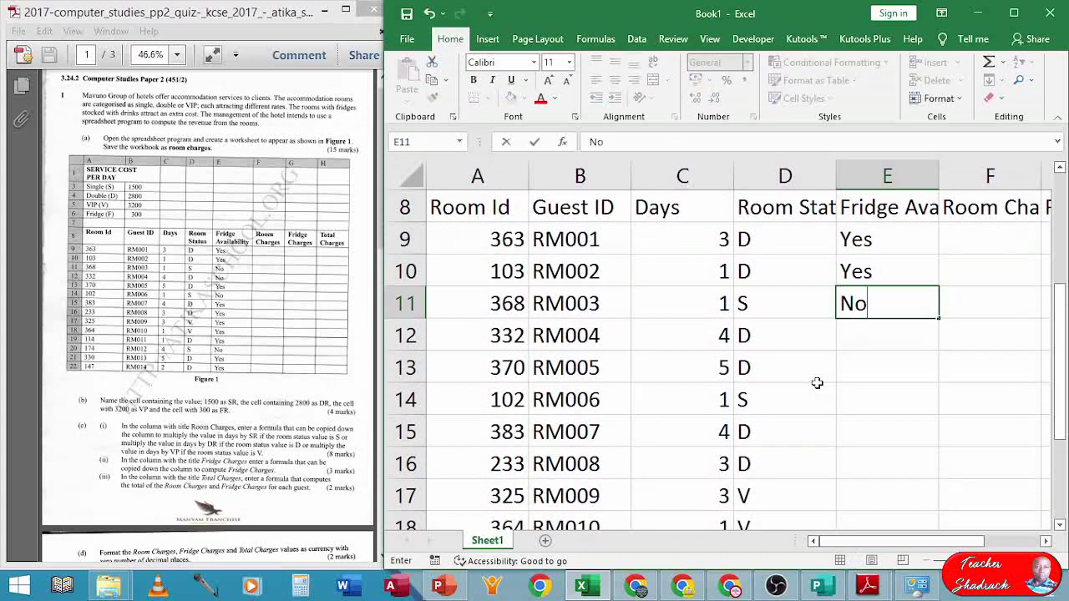
key(Return)
text(no)
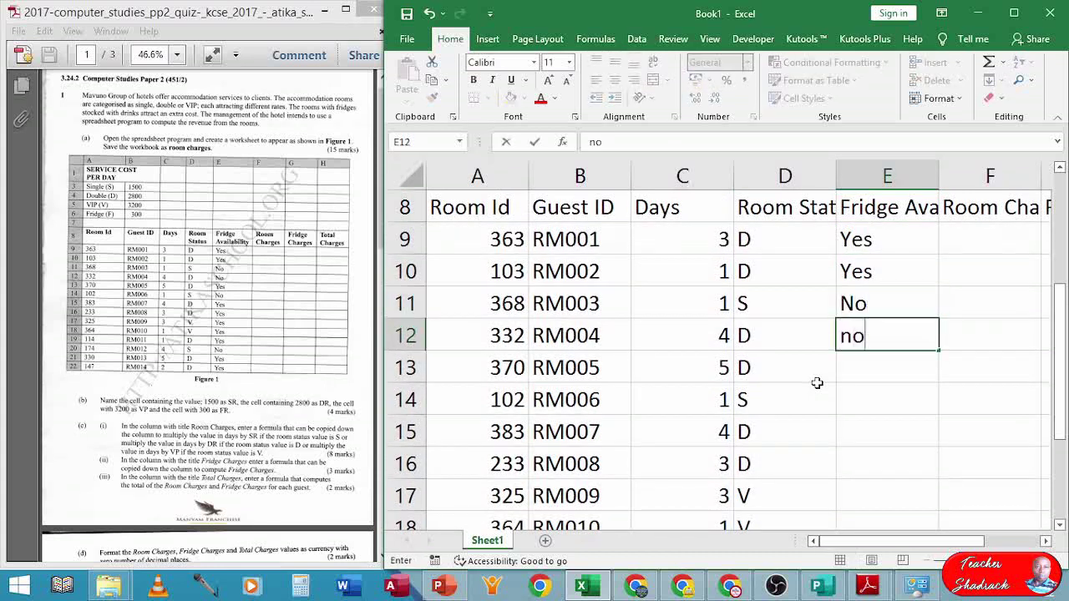
key(Return)
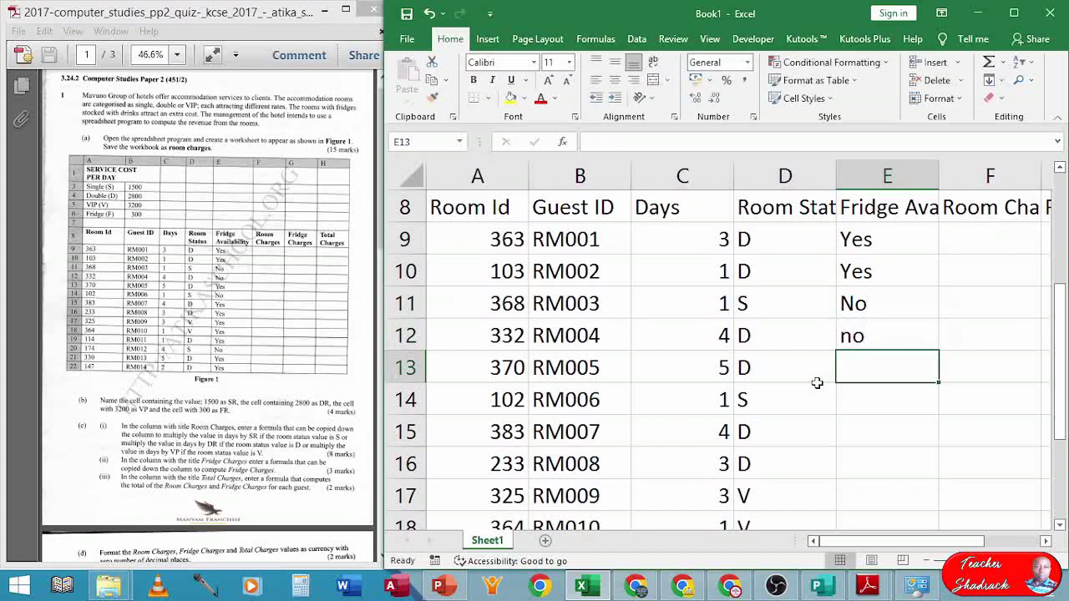
text(y)
key(Return)
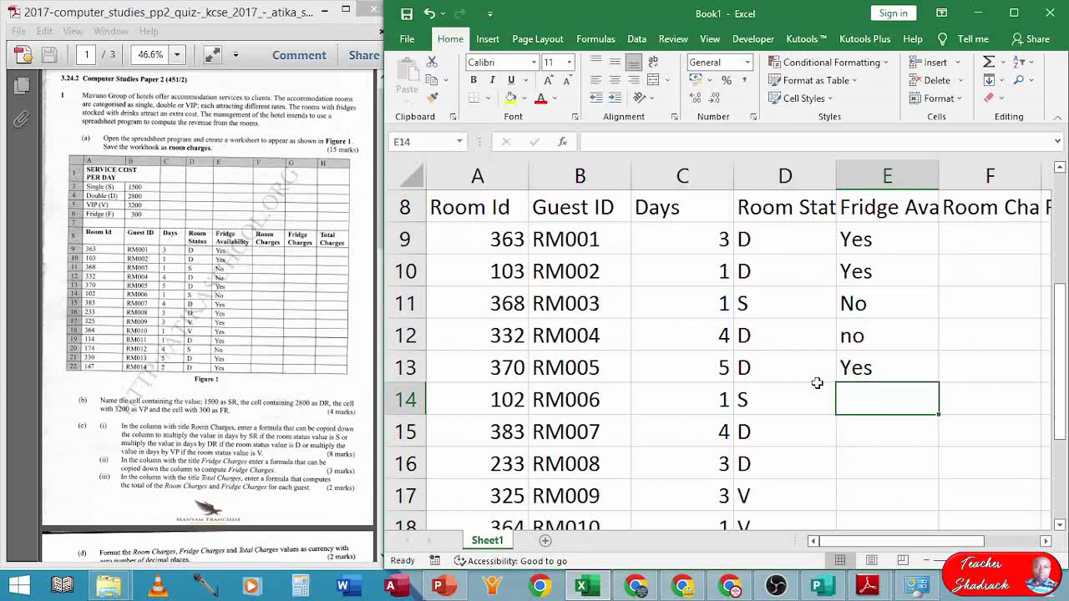
text(n)
key(Return)
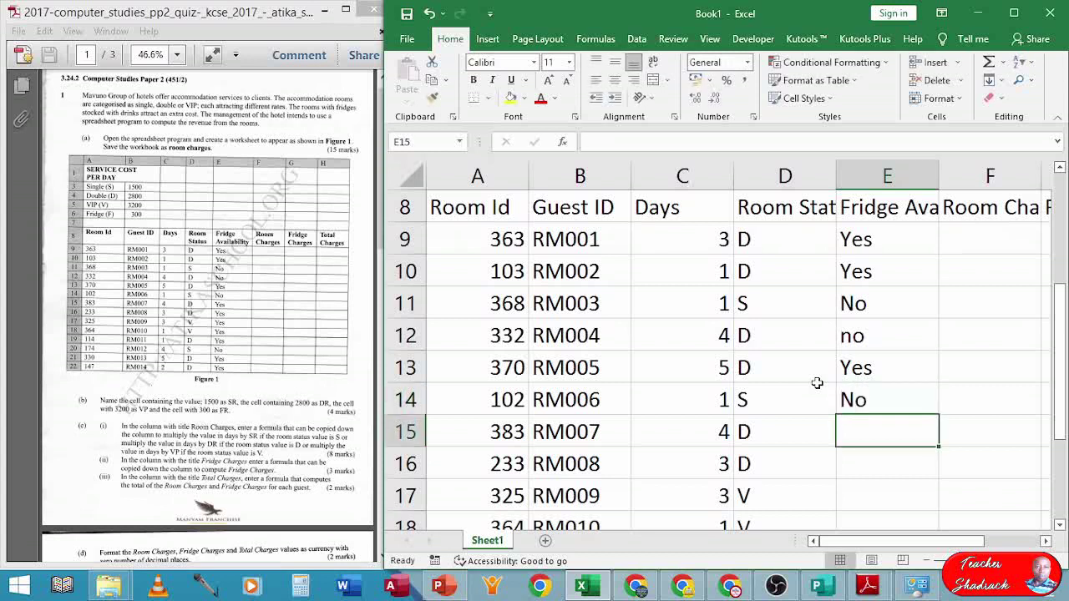
- Enter fridge availability Yes for RM007 through RM012 using autocomplete
text(y)
key(Return)
text(y)
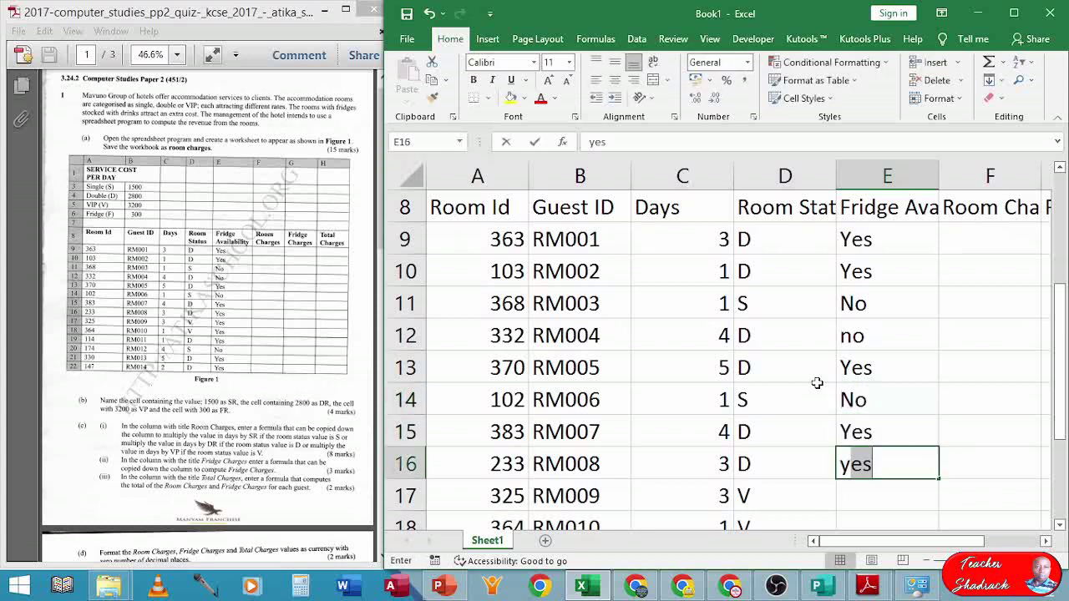
key(Return)
text(yes)
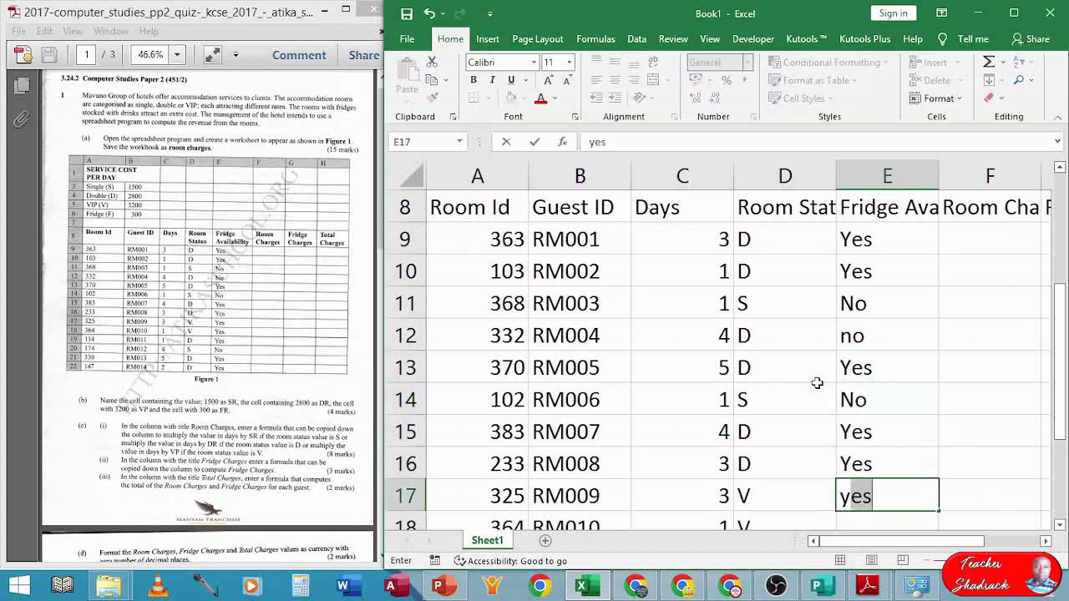
key(Return)
text(yes)
key(Return)
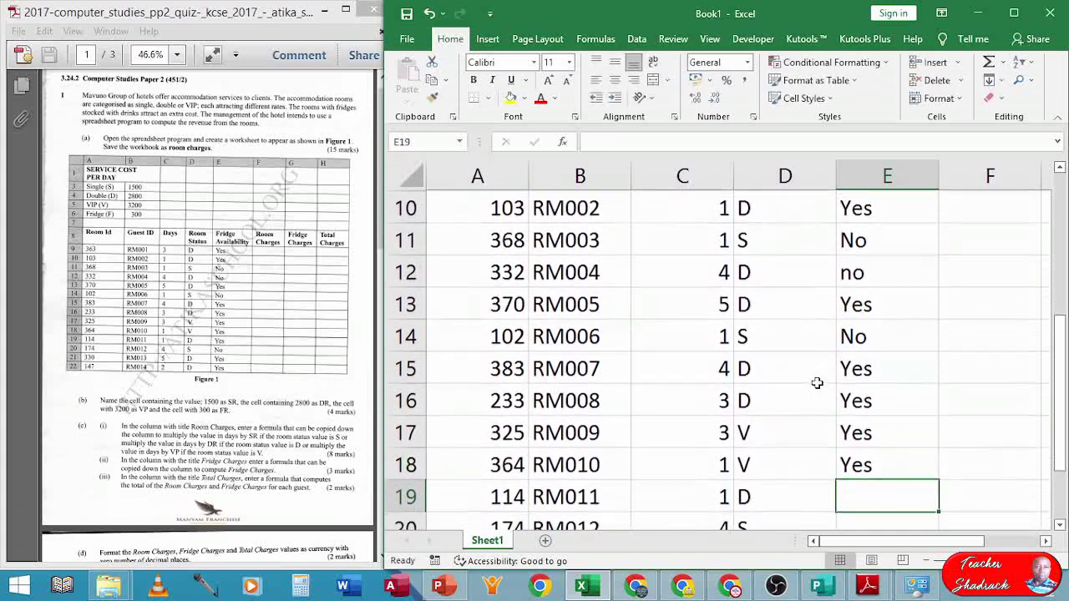
text(y)
key(Return)
text(y)
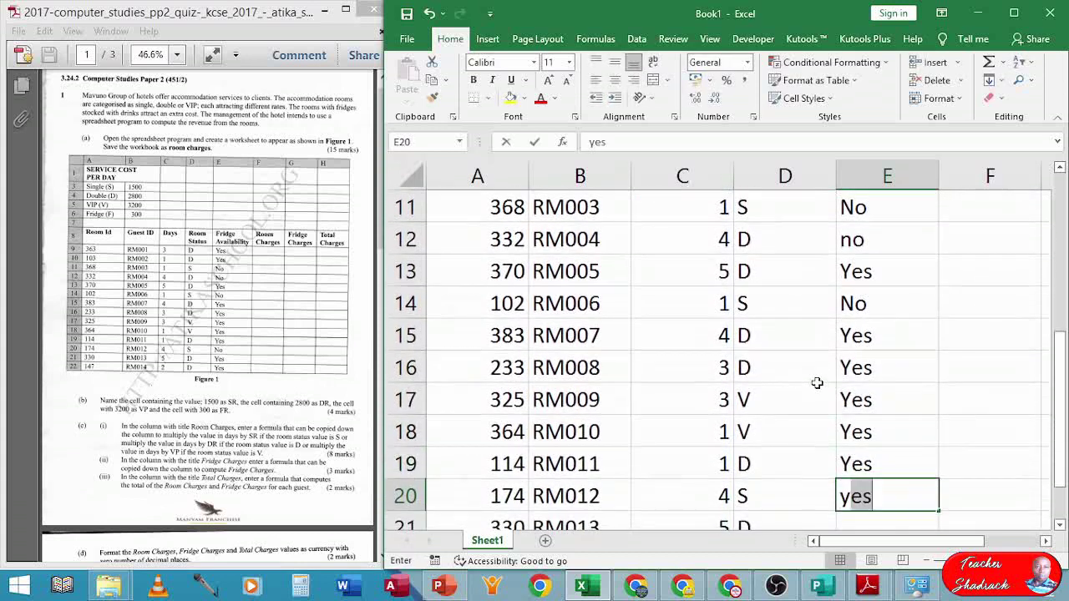
key(Return)
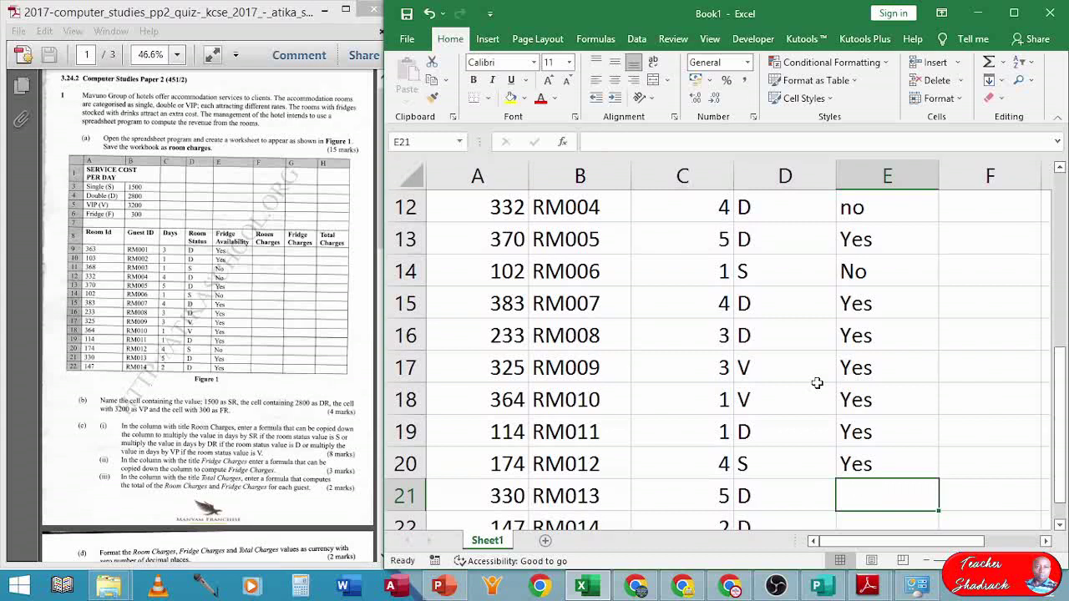
- Correct RM012's fridge entry to No and enter Yes for RM013 and RM014
key(Up)
text(n)
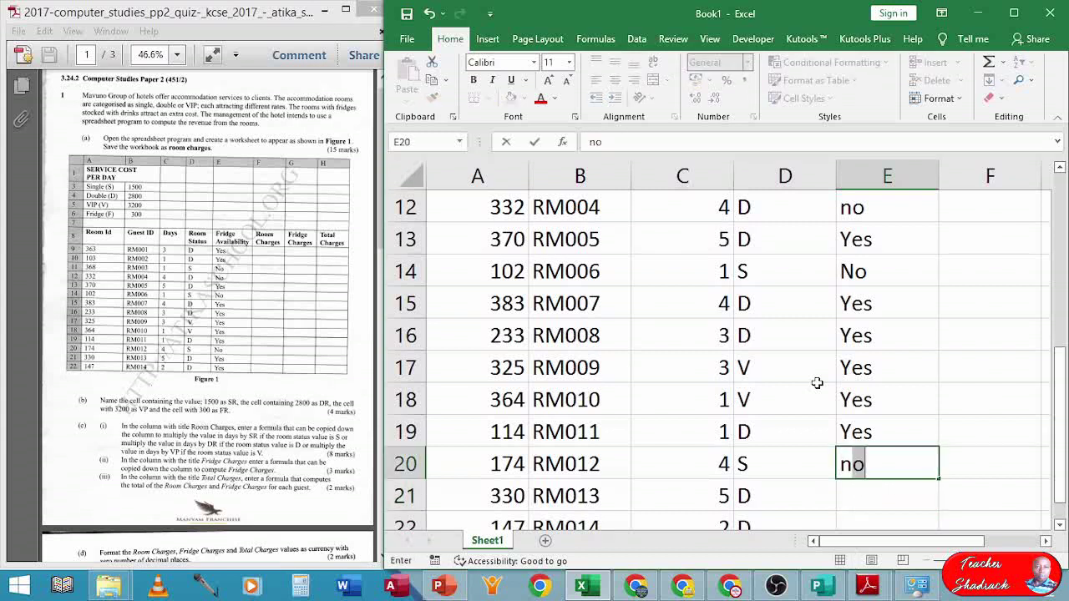
key(Return)
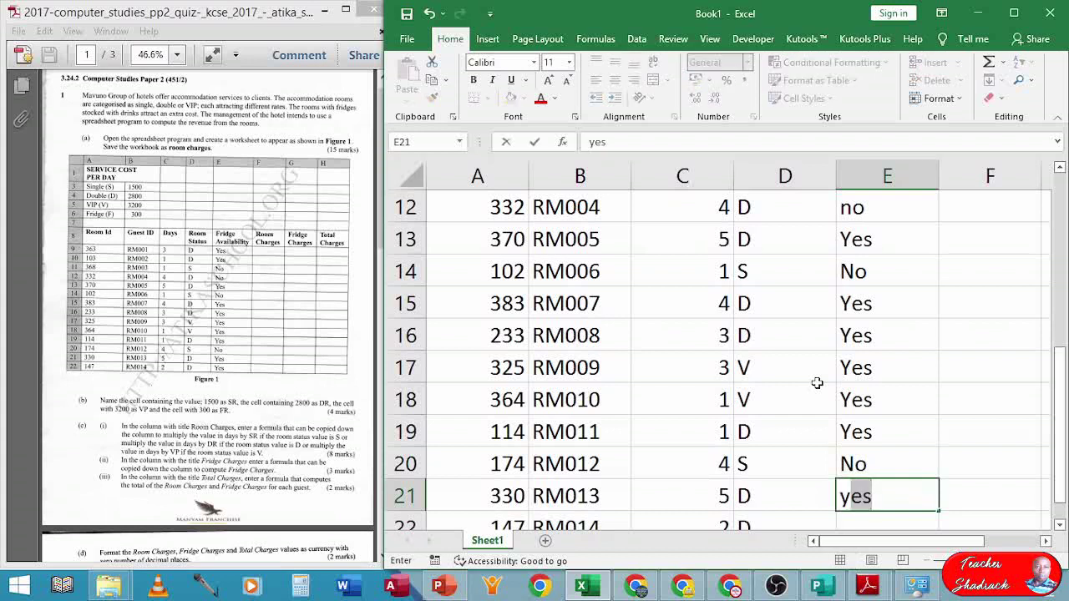
key(Return)
text(Yes)
key(Return)
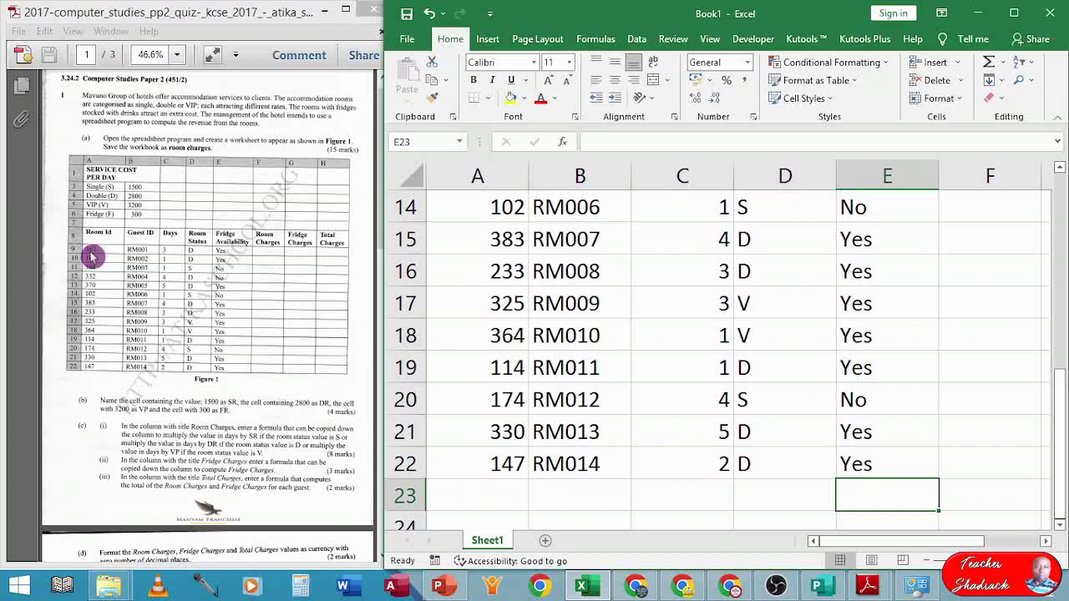
- Change the lowercase 'no' in E12 to 'No'
scroll(505, 290, down, 2)
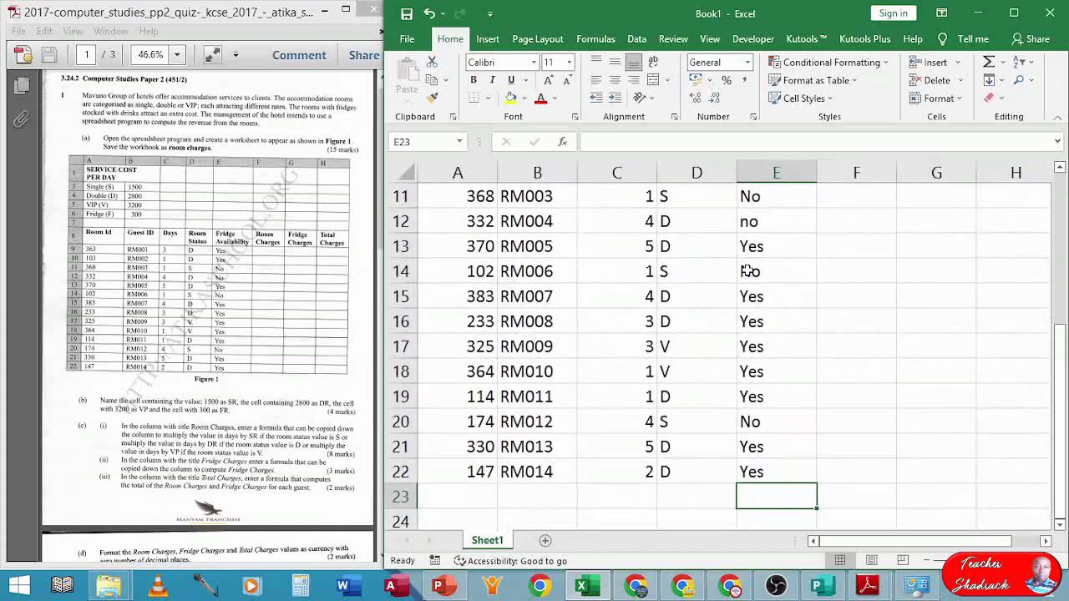
double_click(748, 221)
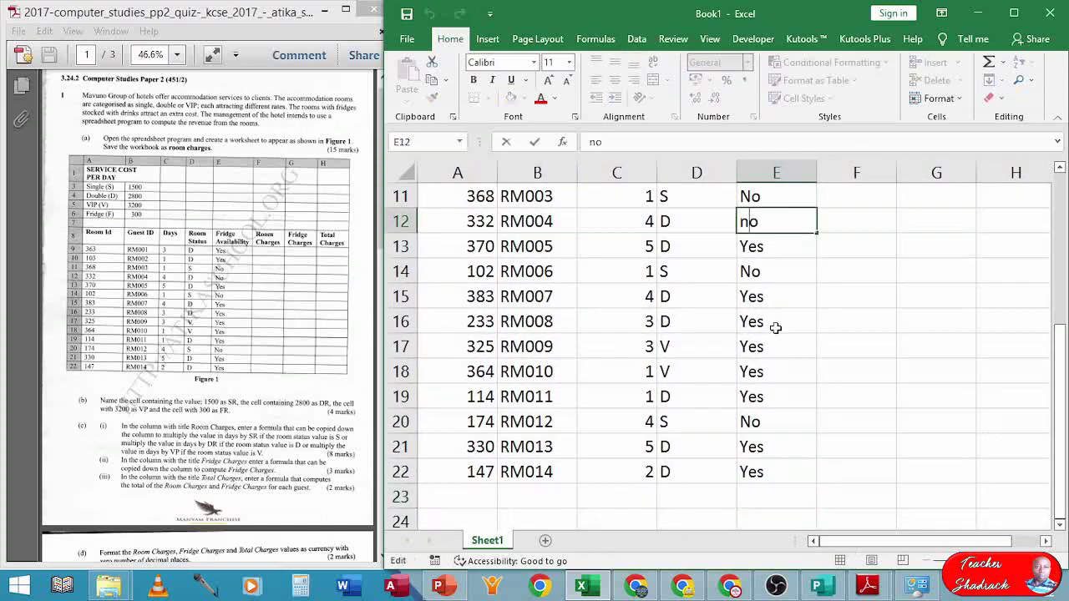
key(BackSpace)
text(N)
key(Return)
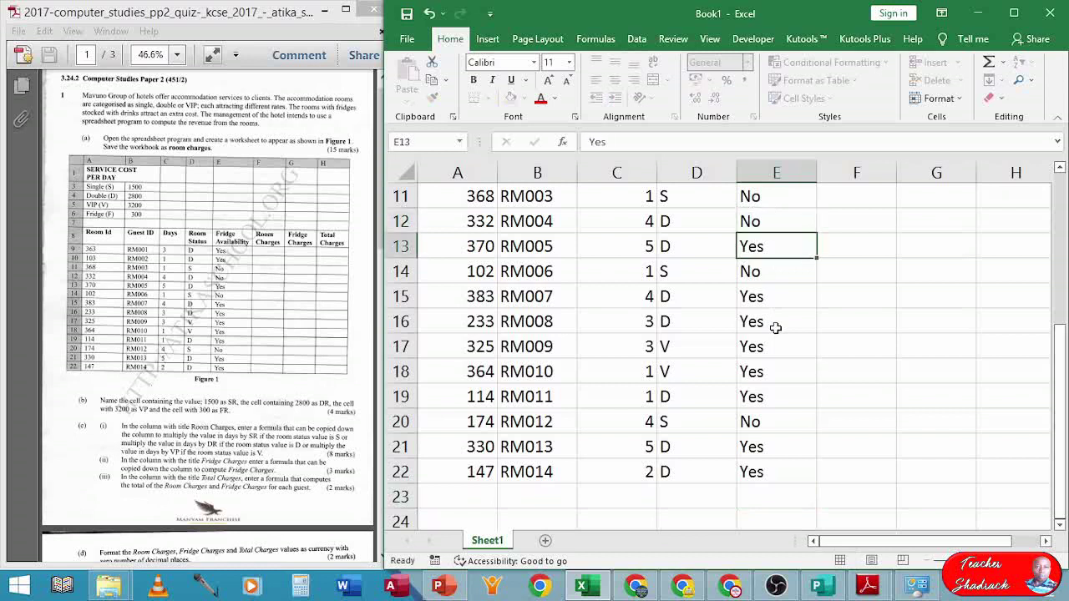
- Select the whole table A1:H23
scroll(776, 328, up, 4)
scroll(581, 324, down, 4)
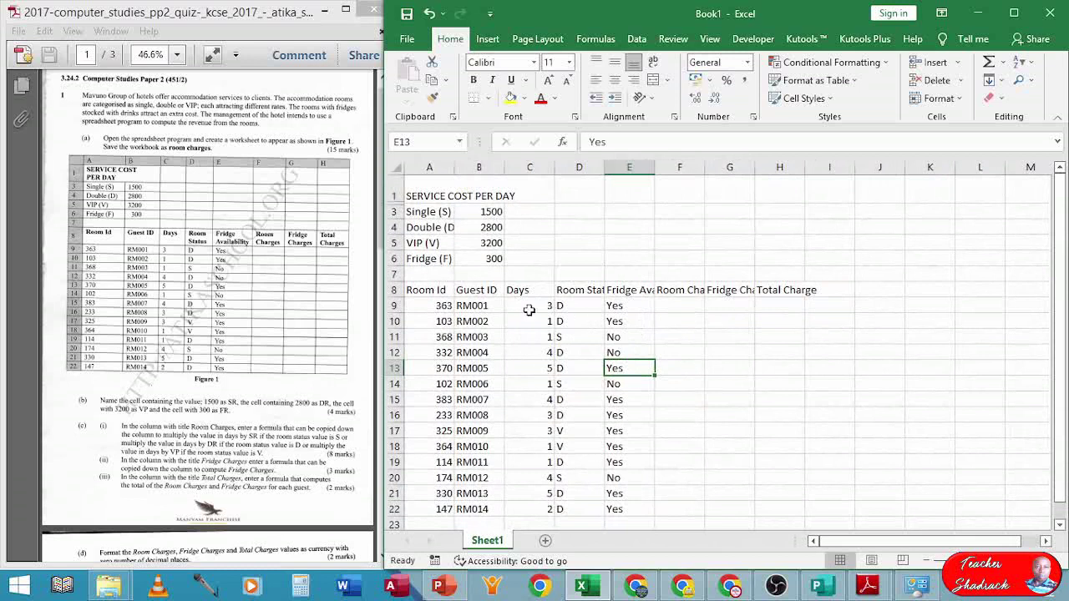
drag(418, 185, 798, 503)
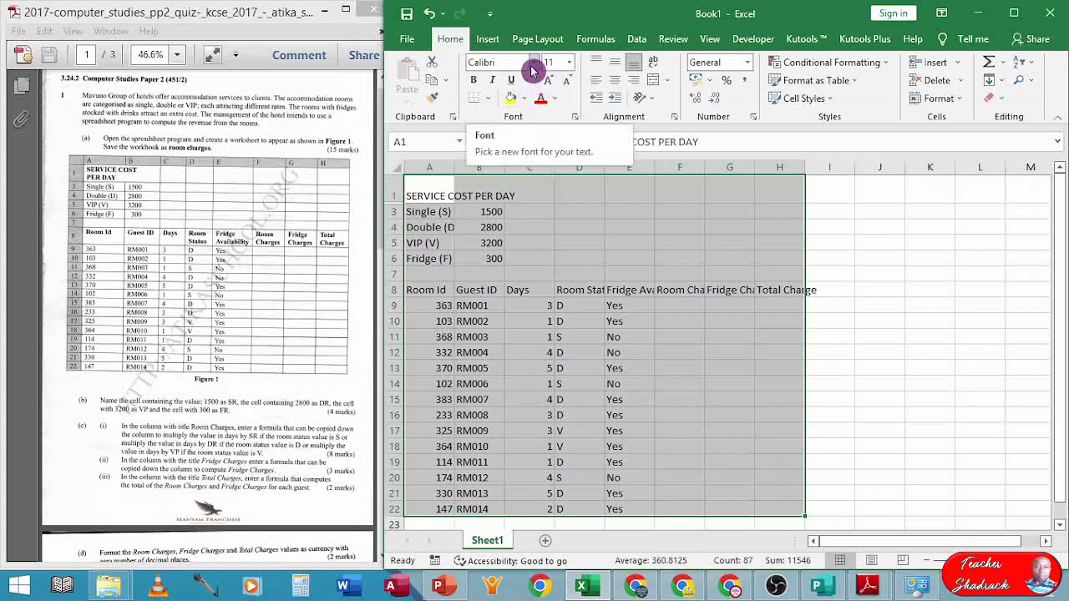
- Maximize the window and format the table in Times New Roman, size 12
click(1014, 13)
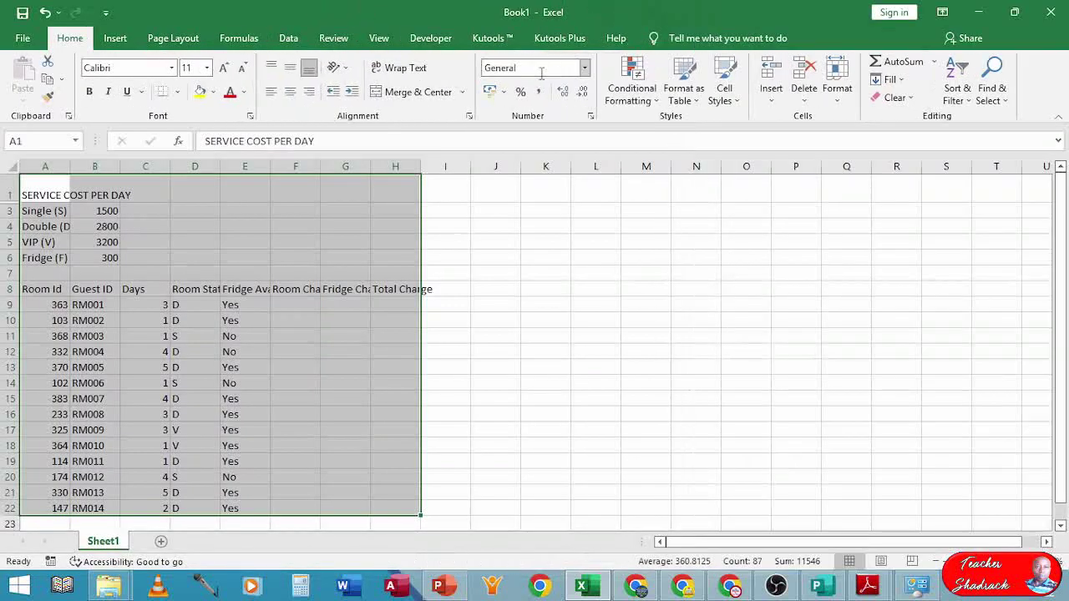
click(148, 67)
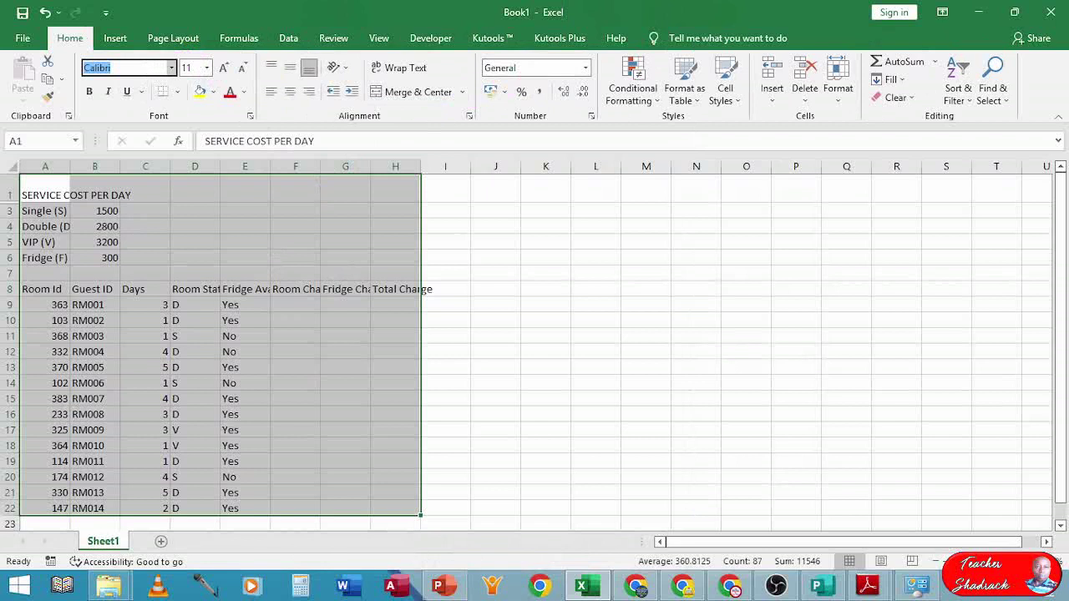
text(Times New Roman)
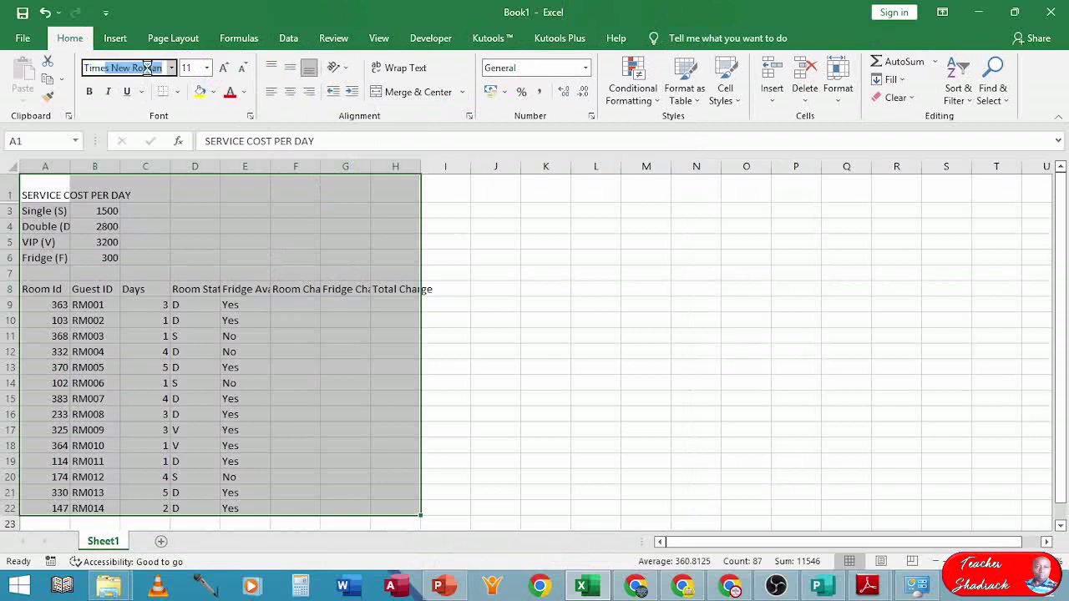
key(Tab)
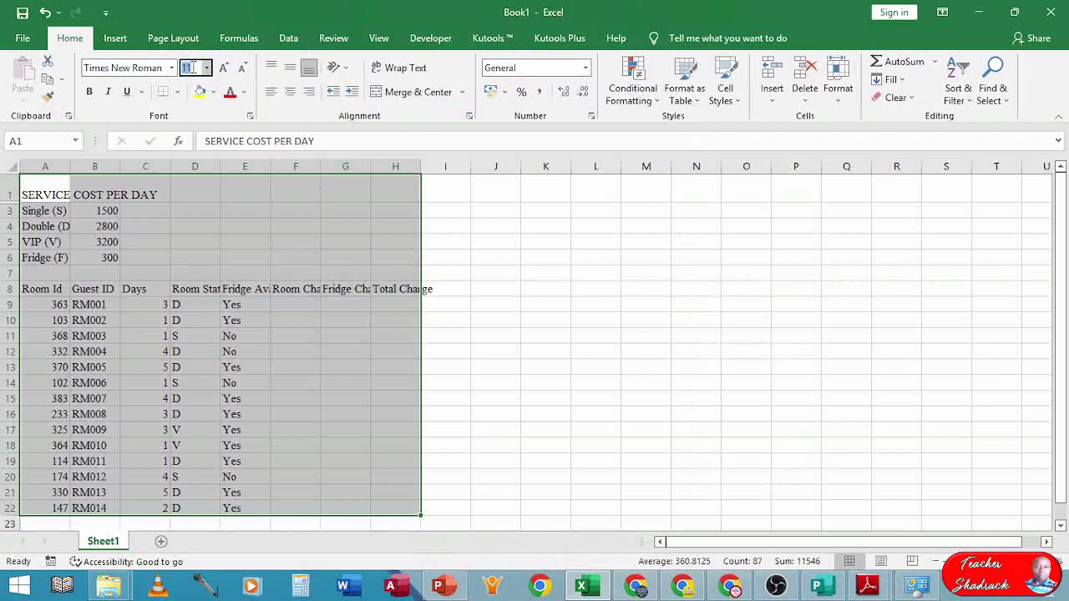
key(Return)
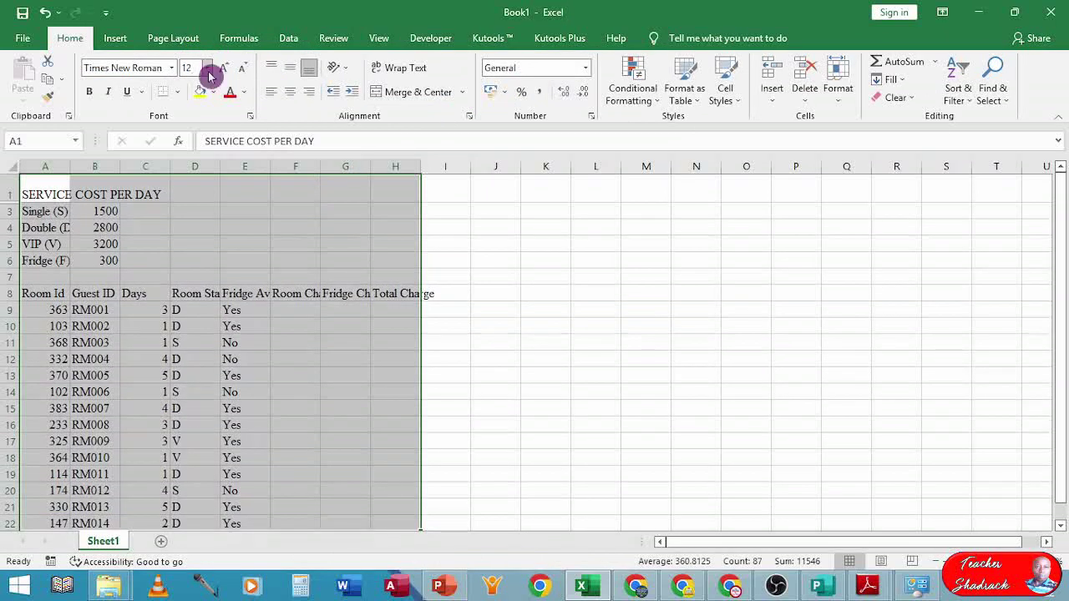
click(48, 258)
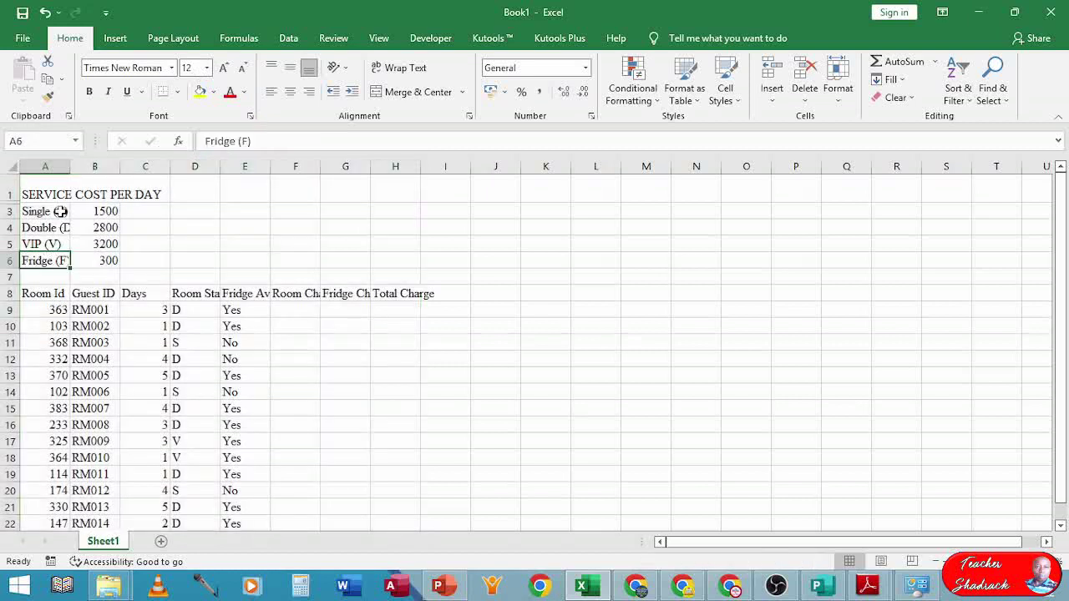
drag(39, 191, 413, 397)
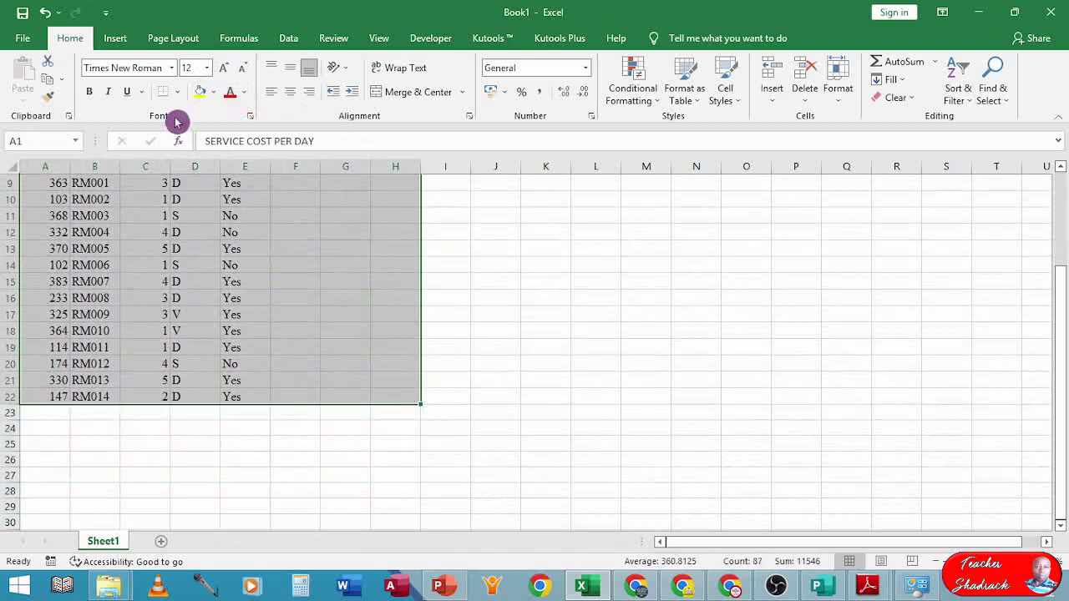
- Apply All Borders to every cell of the table A1:H22
click(178, 93)
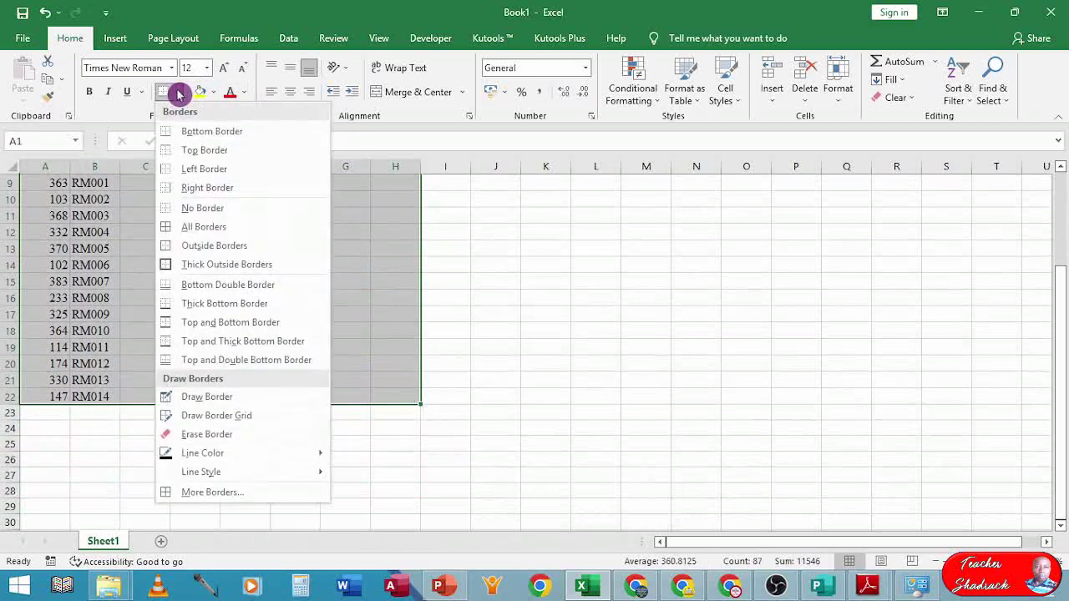
click(174, 227)
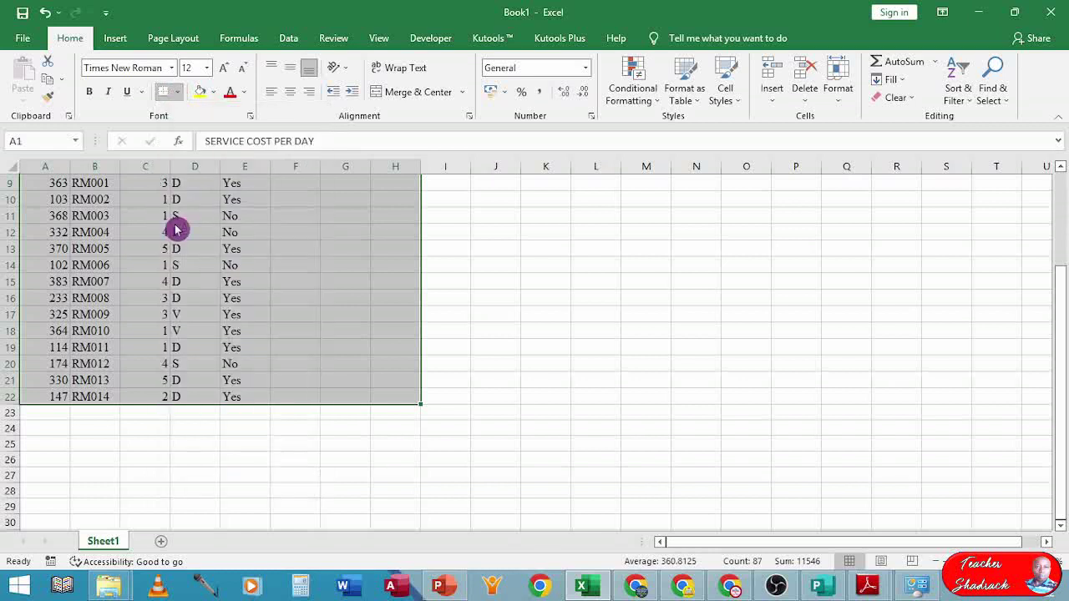
scroll(215, 252, up, 3)
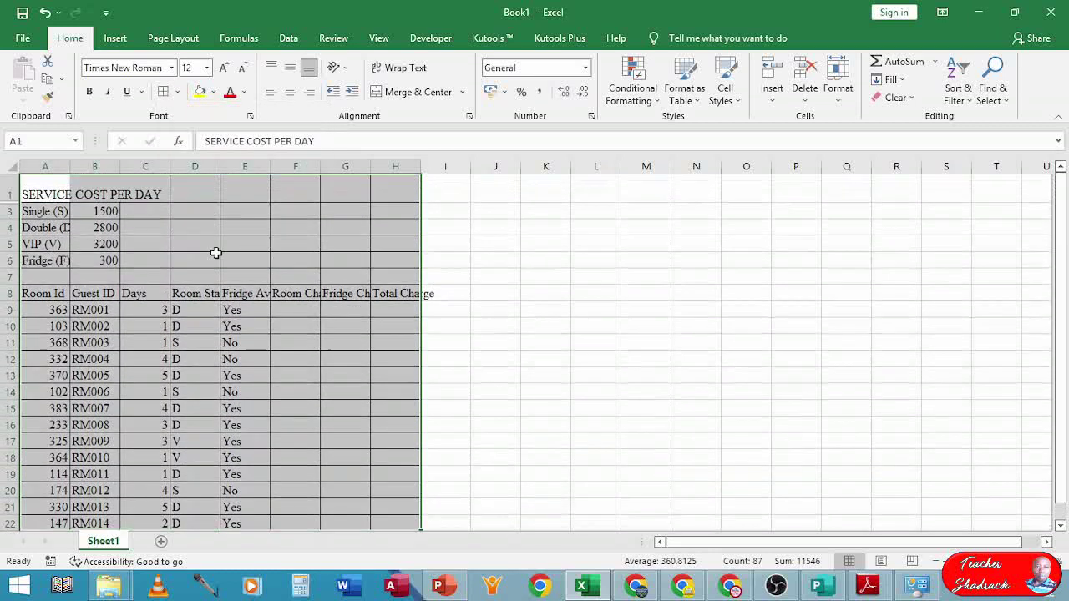
click(180, 93)
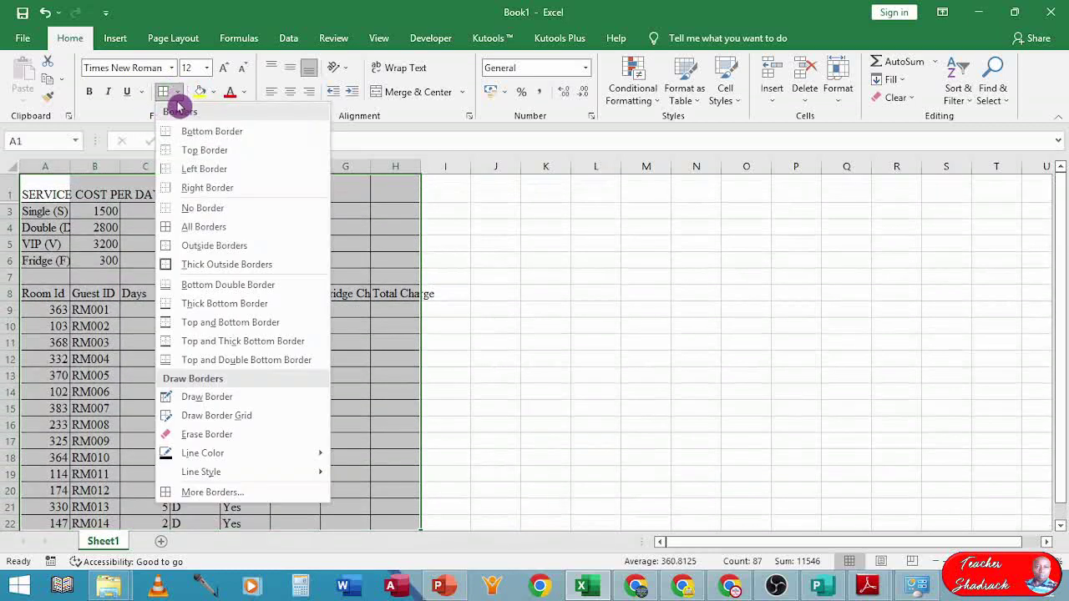
click(185, 233)
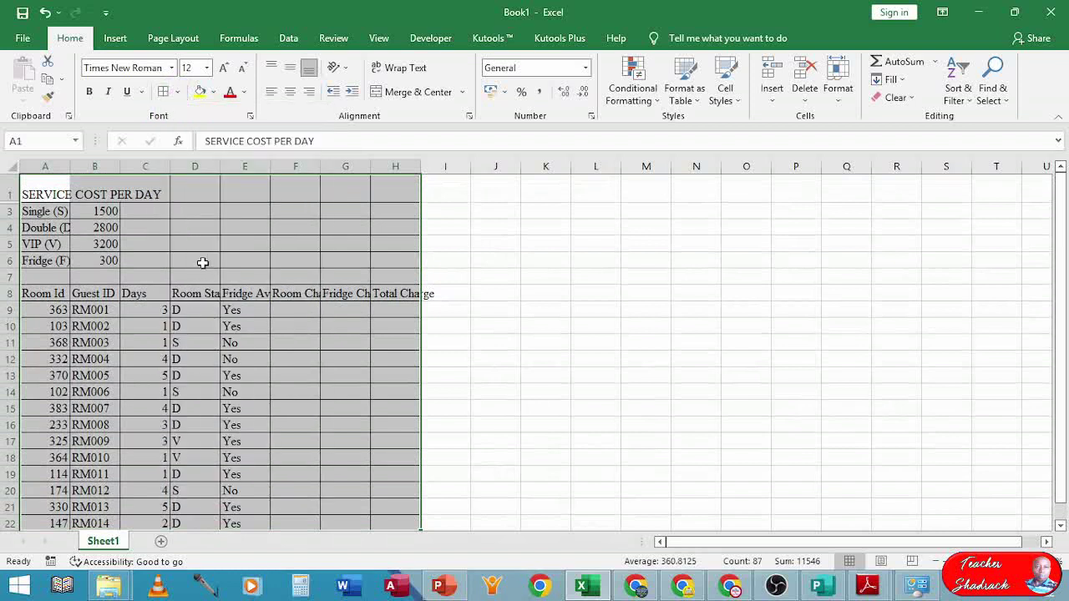
click(58, 212)
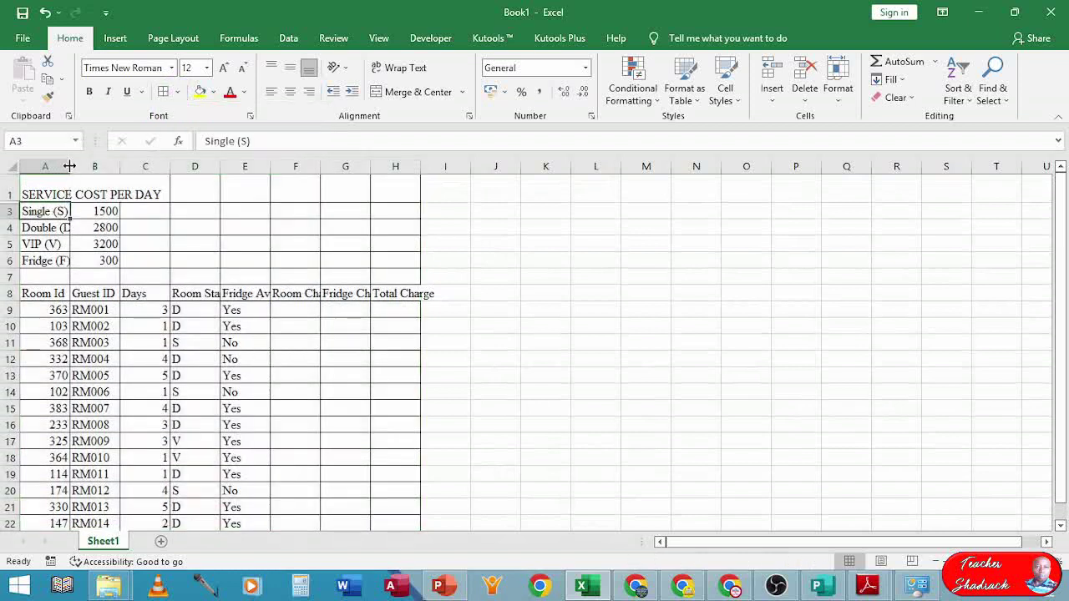
- Widen column A so labels like Double (D) show in full
double_click(70, 166)
drag(168, 167, 100, 169)
click(64, 194)
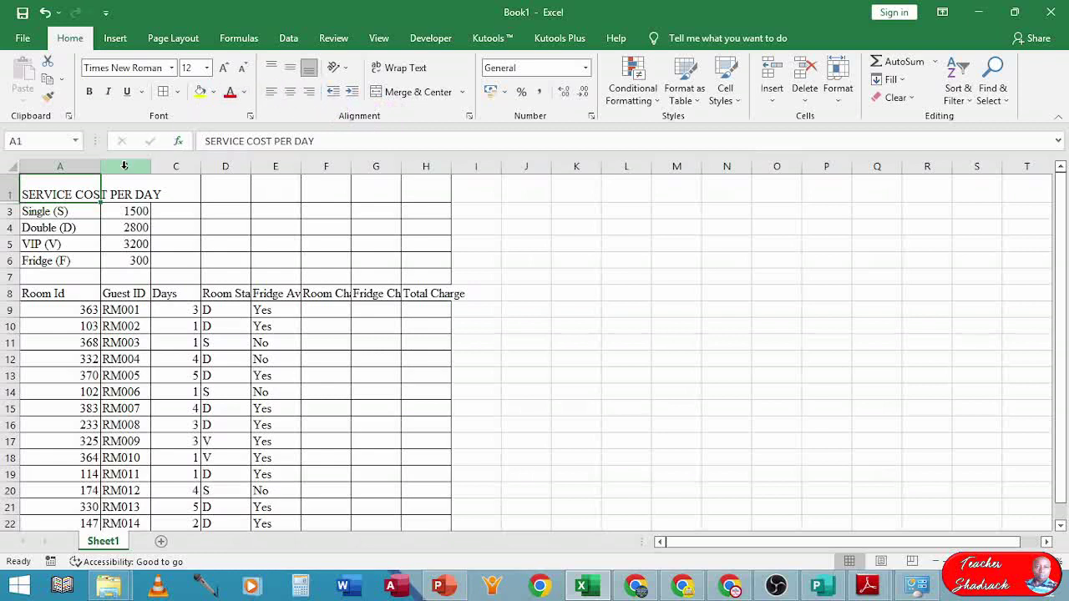
- Merge A1:B1 for the SERVICE COST PER DAY title, wrap and left-align it, and heighten row 1
drag(65, 185, 120, 188)
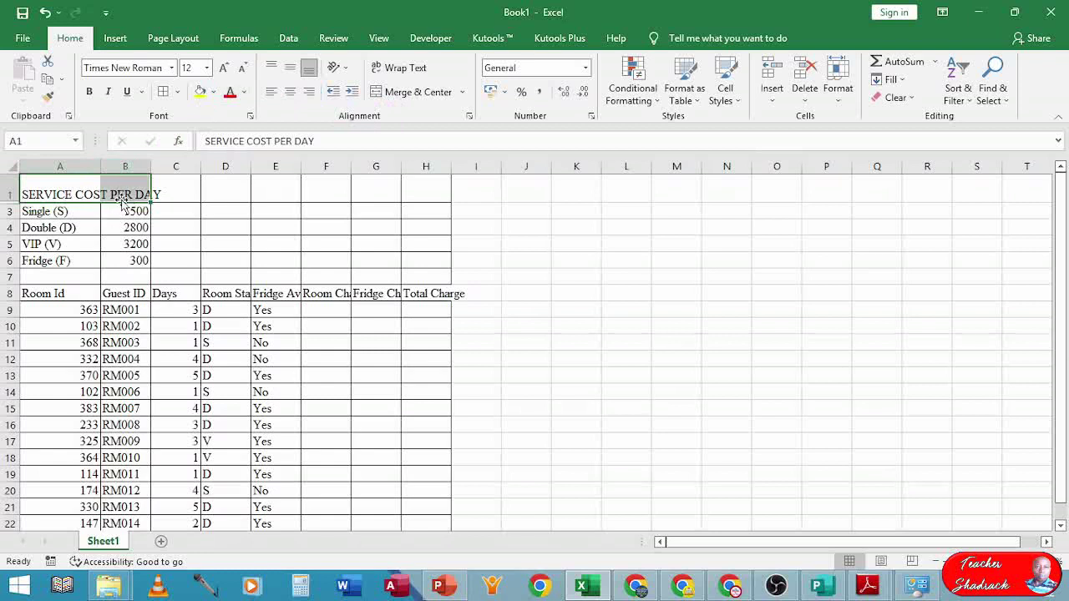
click(382, 98)
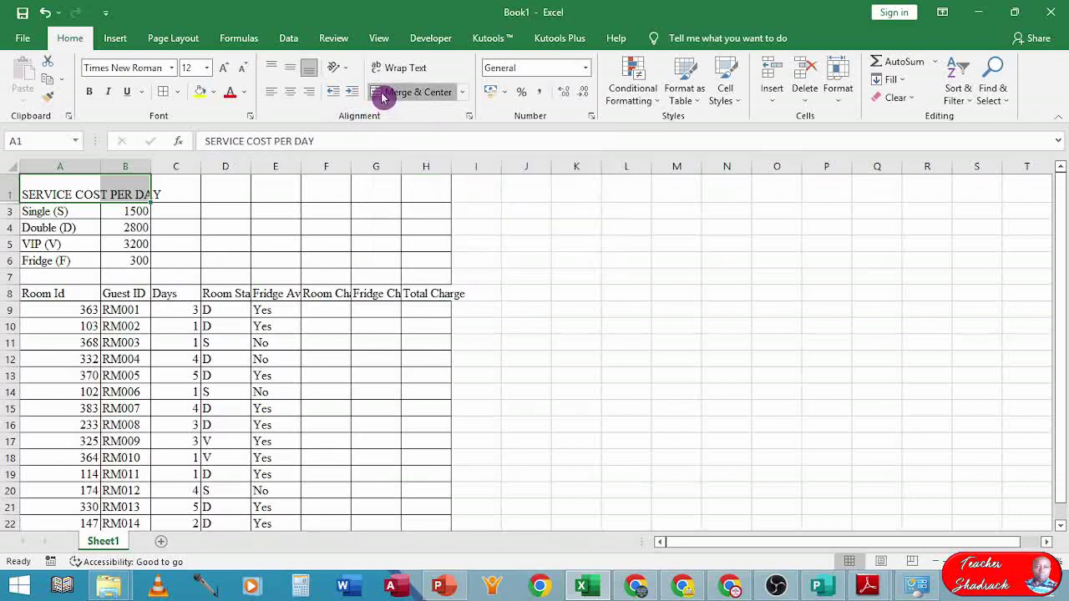
click(382, 73)
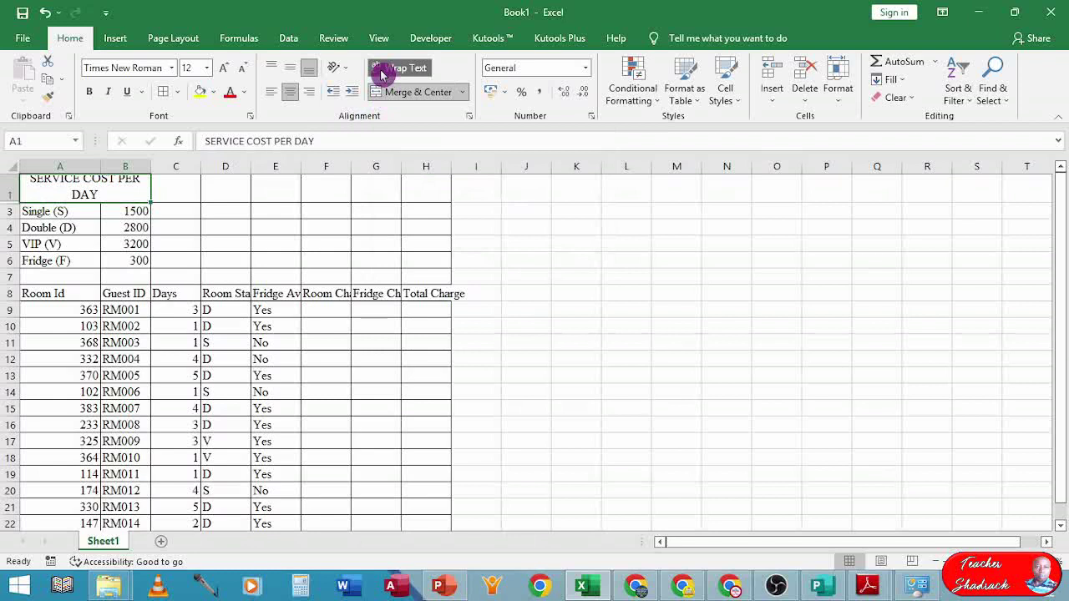
click(271, 95)
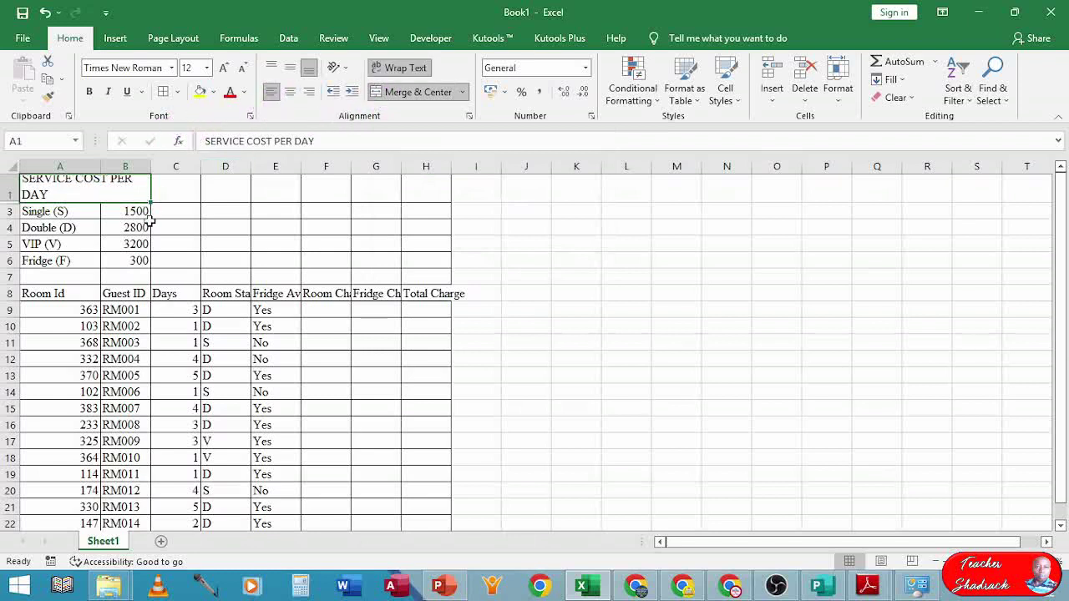
drag(10, 203, 15, 214)
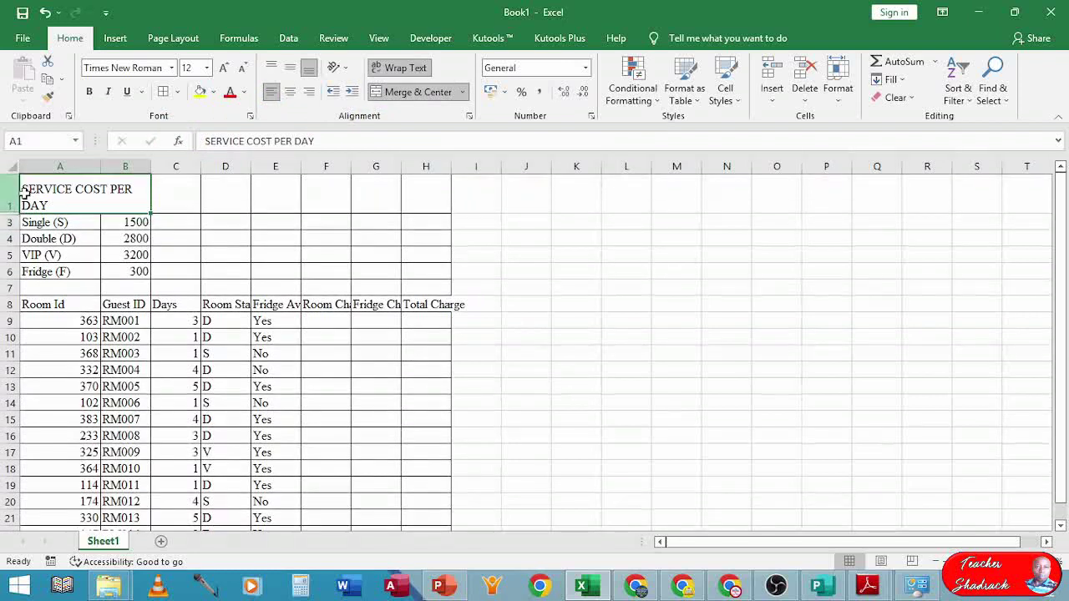
- Make the title bold at font size 14
click(206, 68)
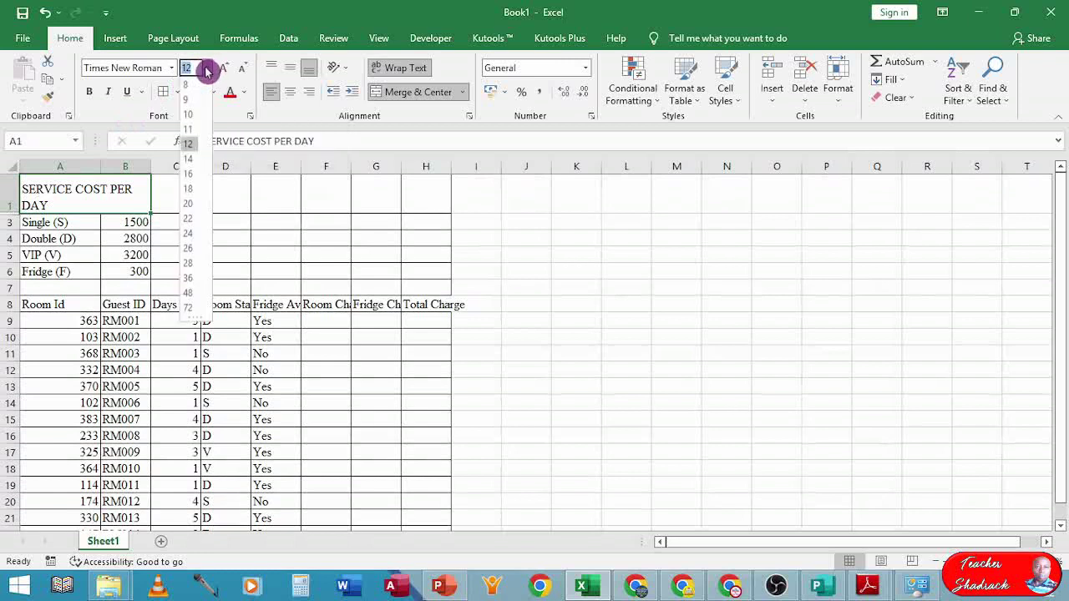
click(189, 165)
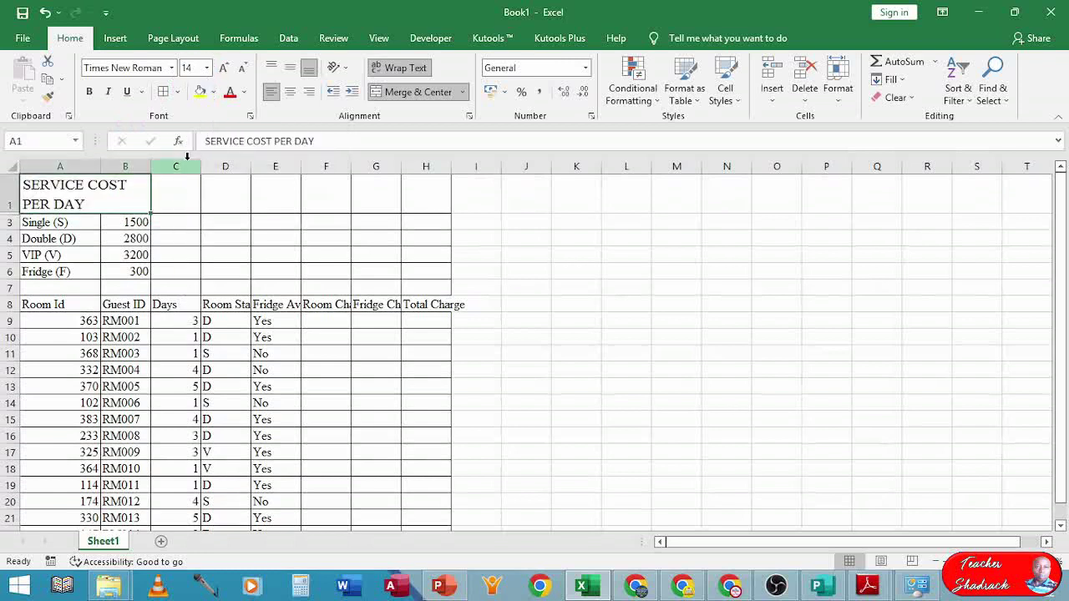
click(90, 94)
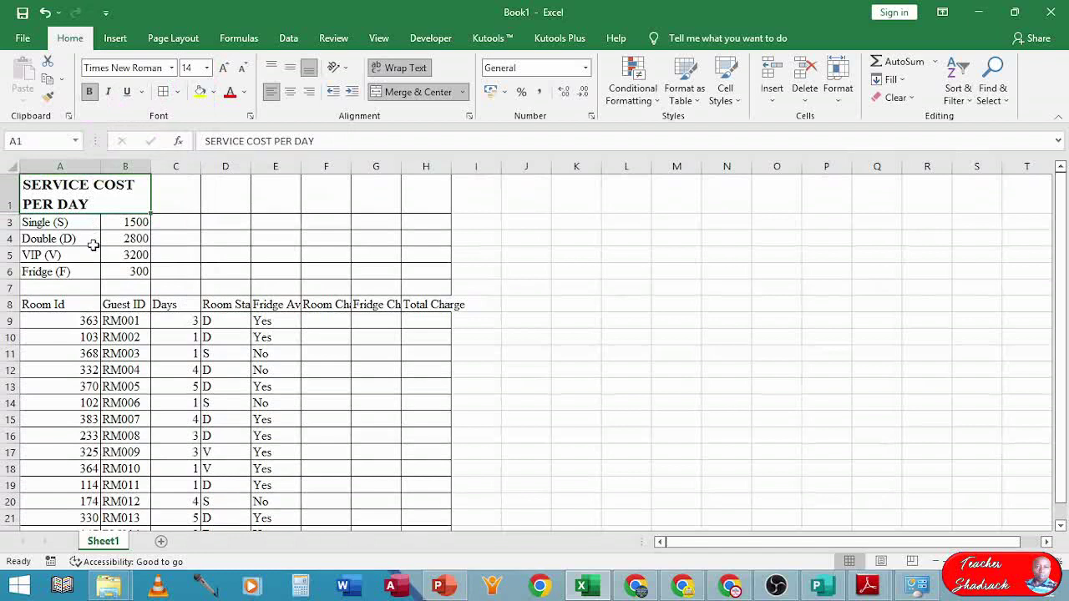
click(68, 241)
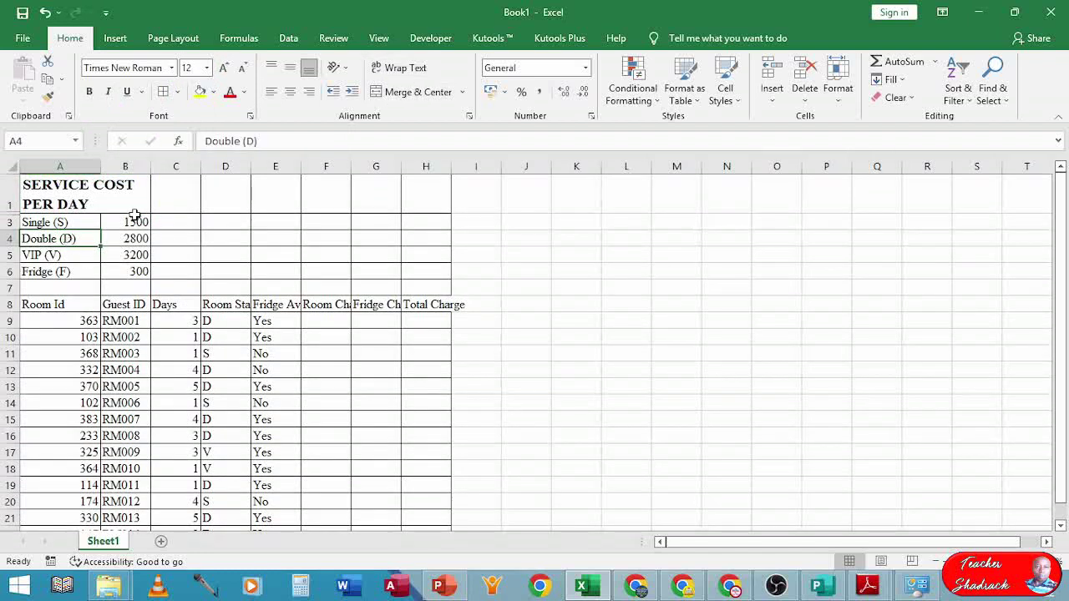
- Make the row 8 headings bold and wrapped, widening columns E and B to fit them
drag(135, 215, 139, 277)
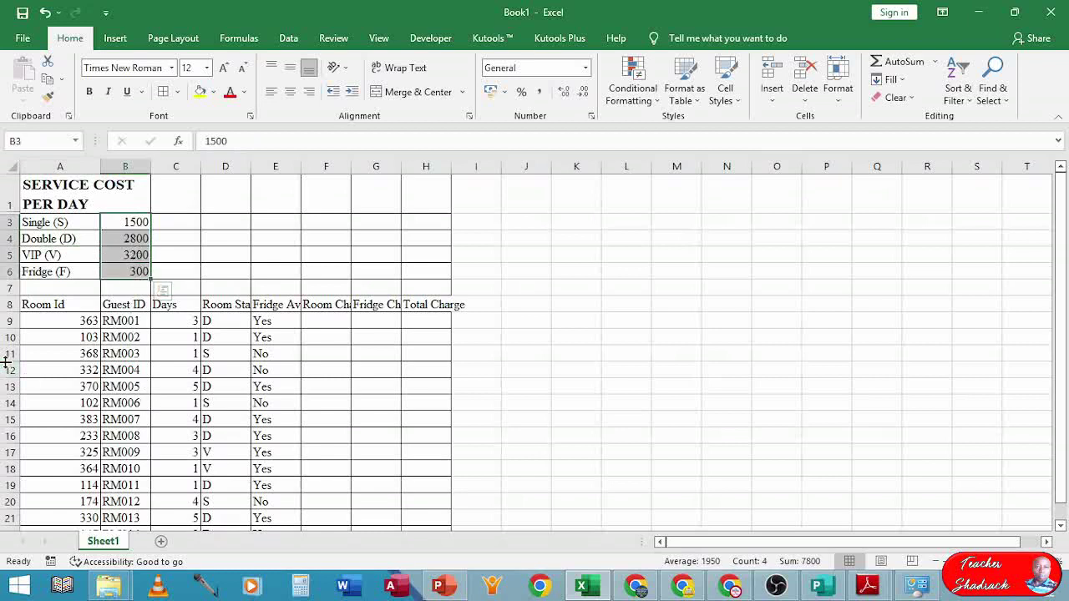
drag(41, 305, 435, 307)
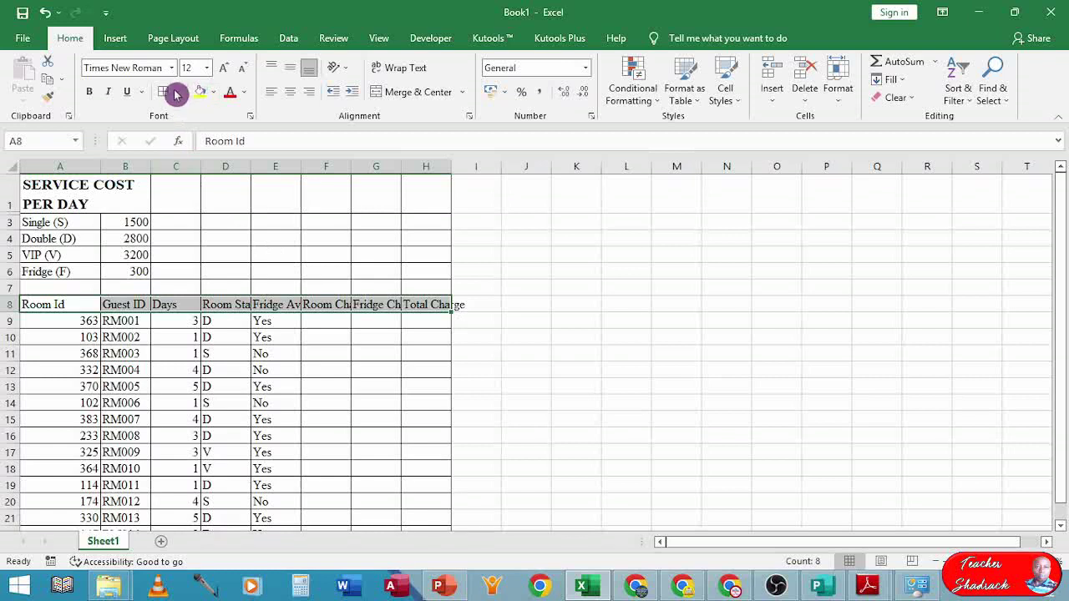
click(92, 93)
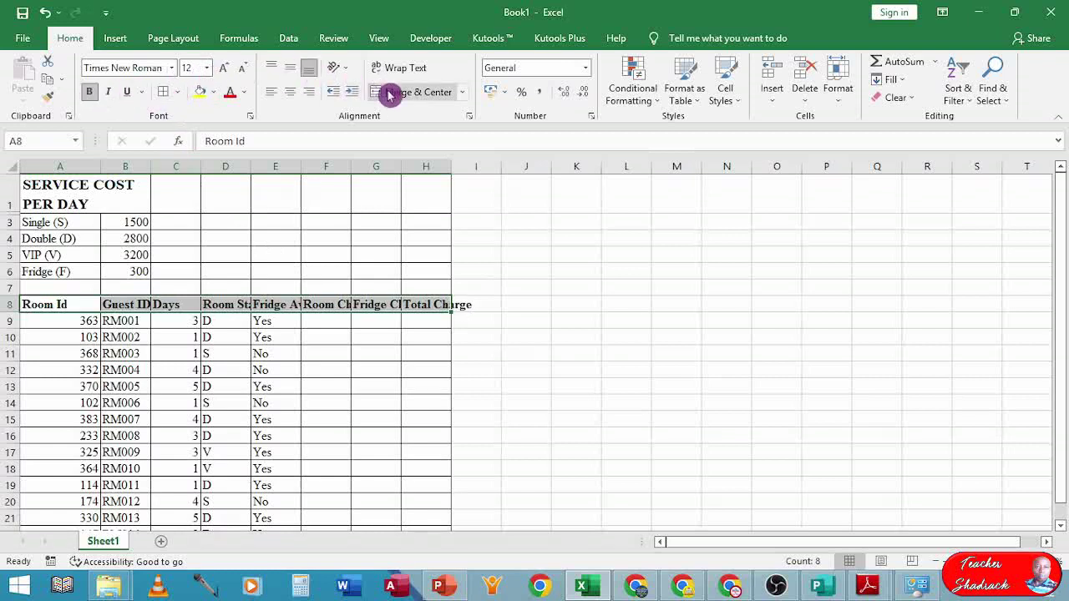
click(406, 71)
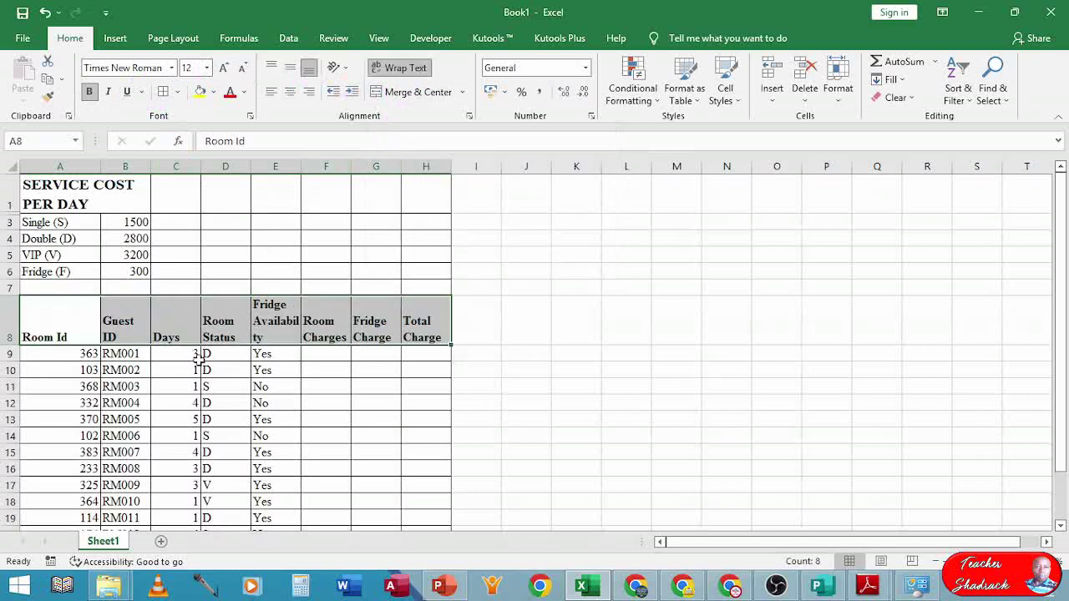
click(145, 373)
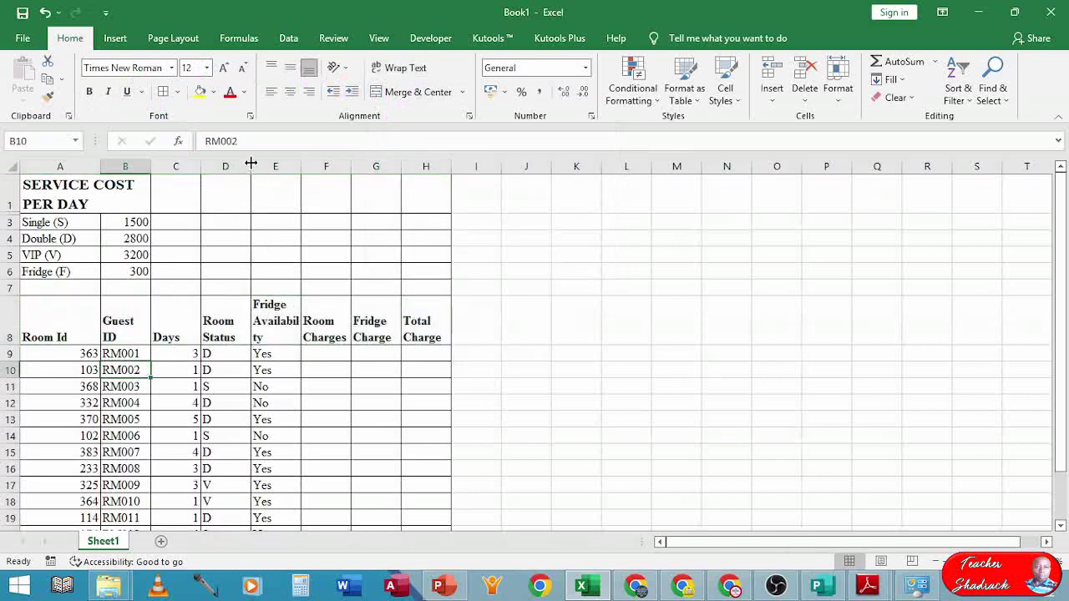
drag(251, 164, 325, 166)
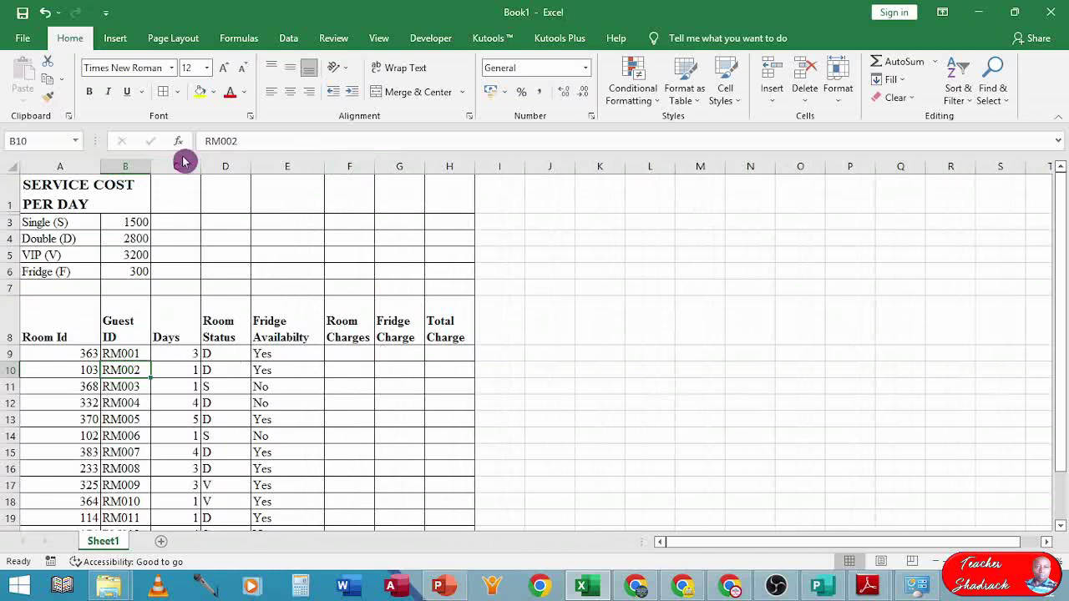
drag(151, 161, 161, 161)
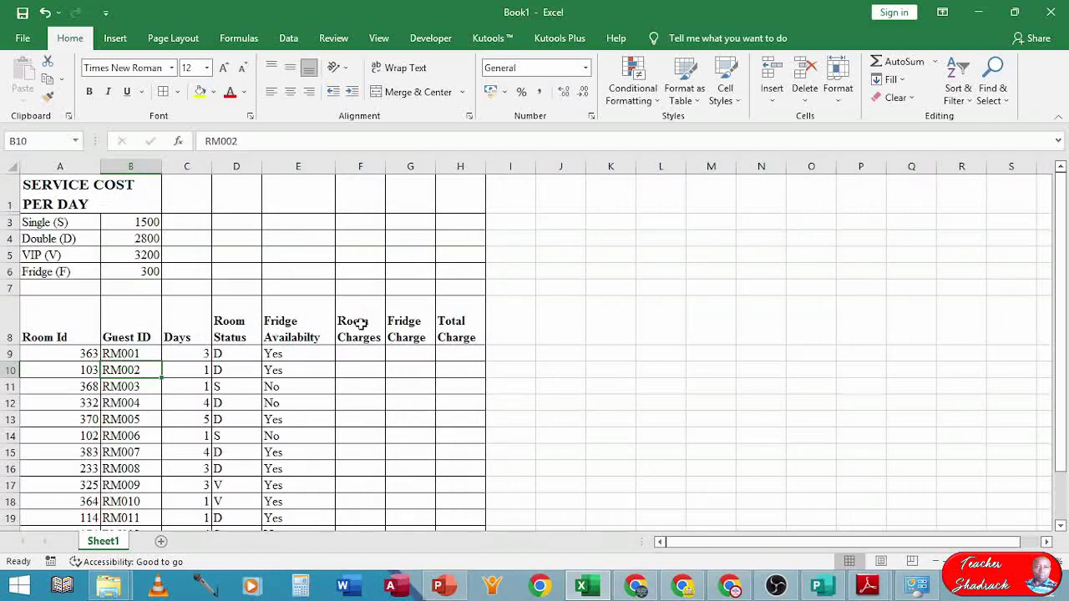
- Top-align the row 8 headings A8:H8
drag(451, 322, 65, 313)
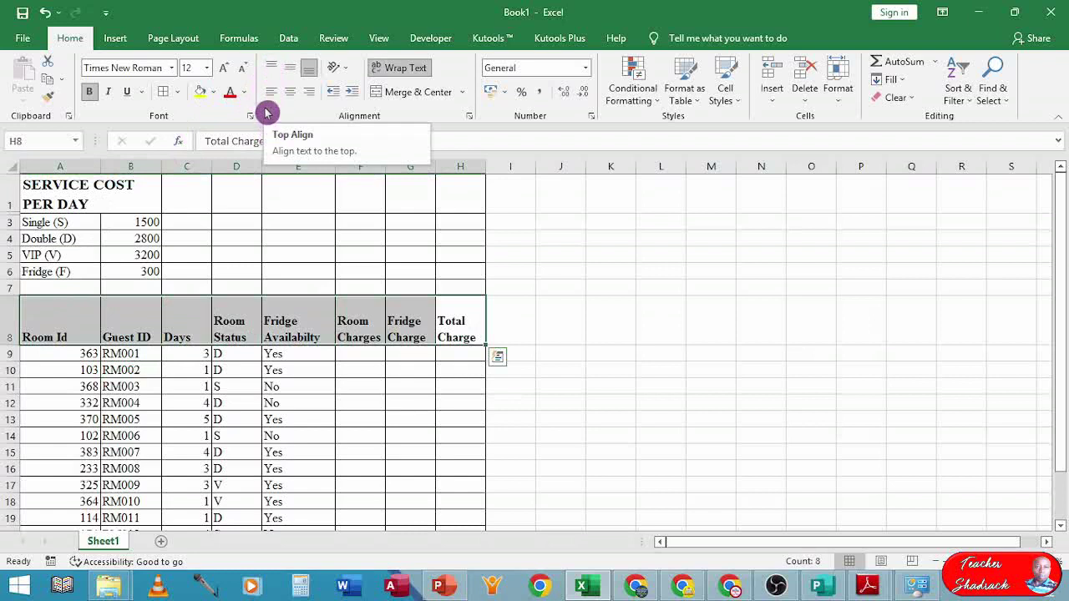
click(271, 70)
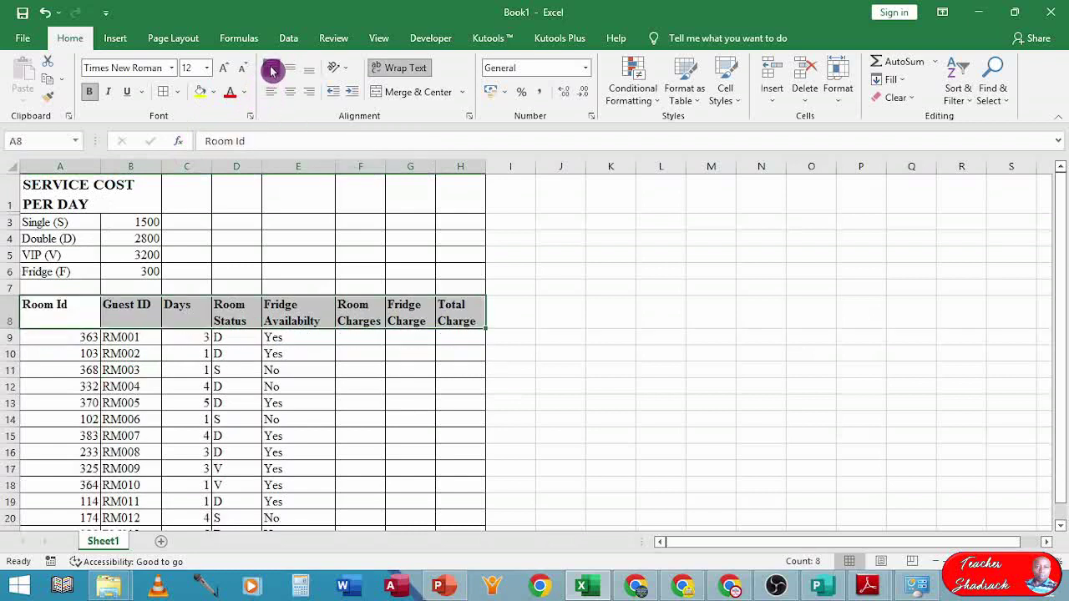
click(99, 387)
scroll(60, 370, down, 2)
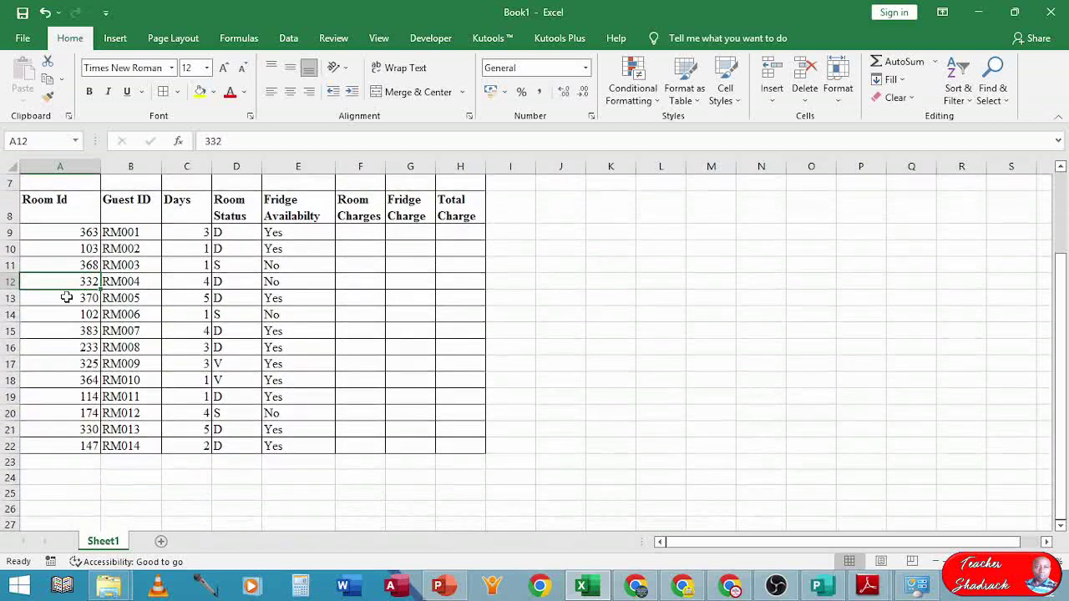
drag(63, 234, 88, 448)
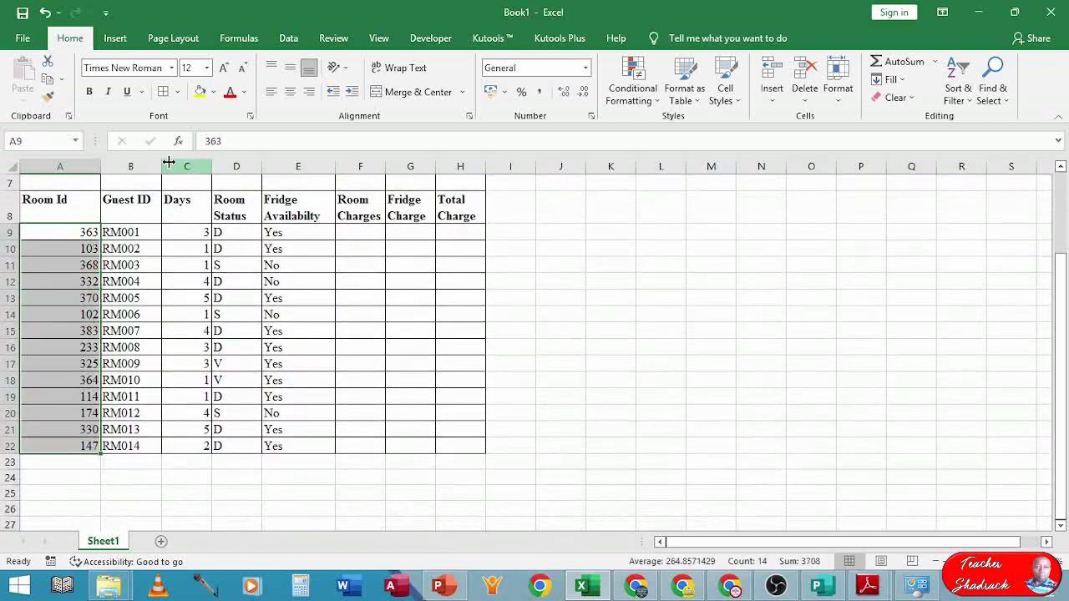
- Left-align the Room Id numbers in A9:A22 and the values in C9:E22
click(275, 95)
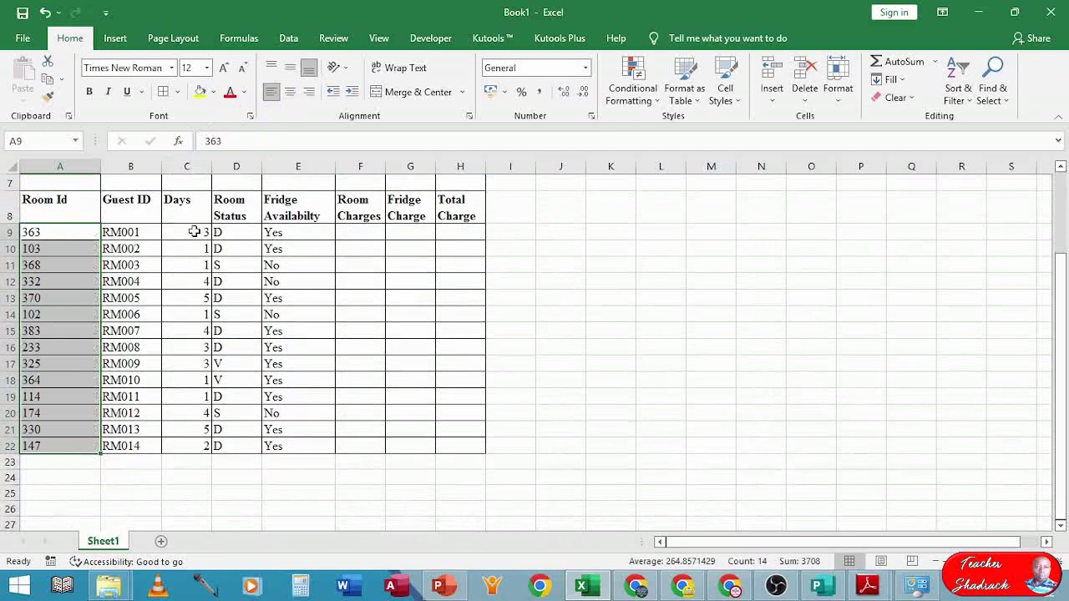
drag(194, 231, 299, 447)
click(272, 92)
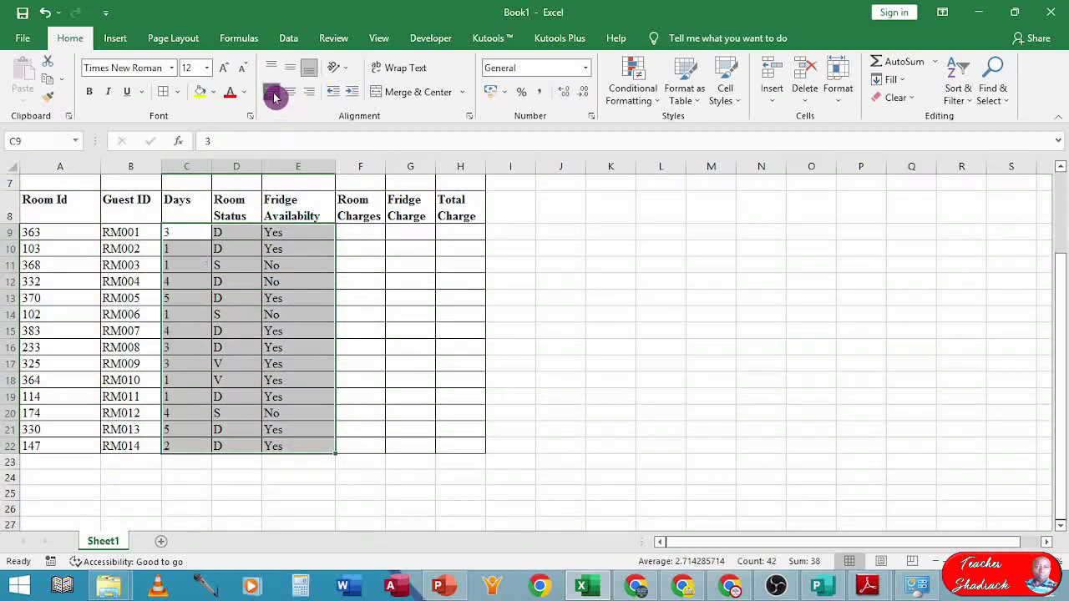
click(244, 277)
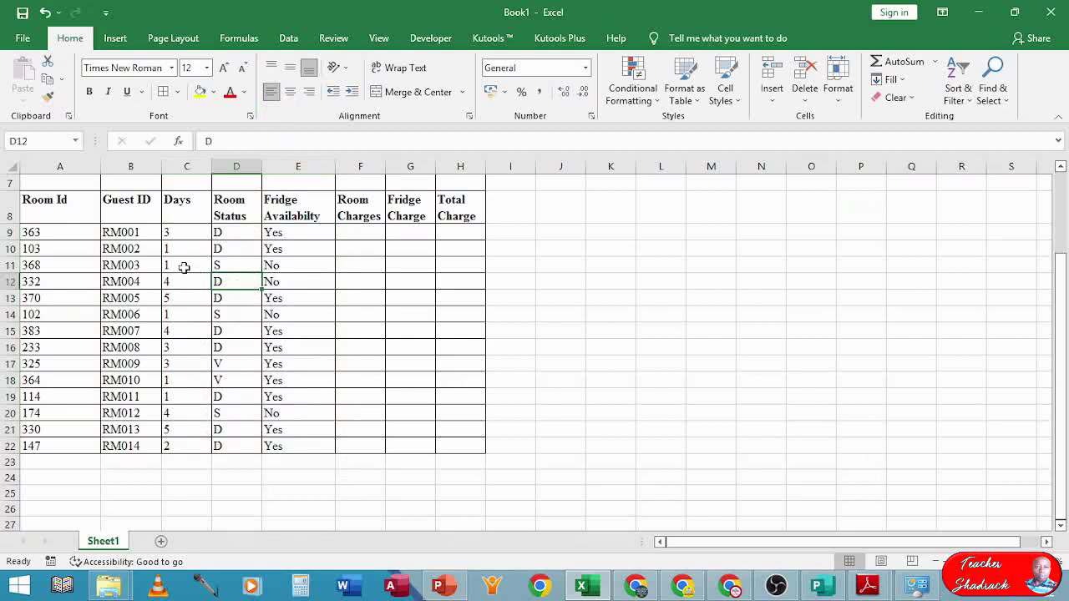
- Start saving the unsaved Book1 workbook and bring up the Save As browse dialog
click(22, 12)
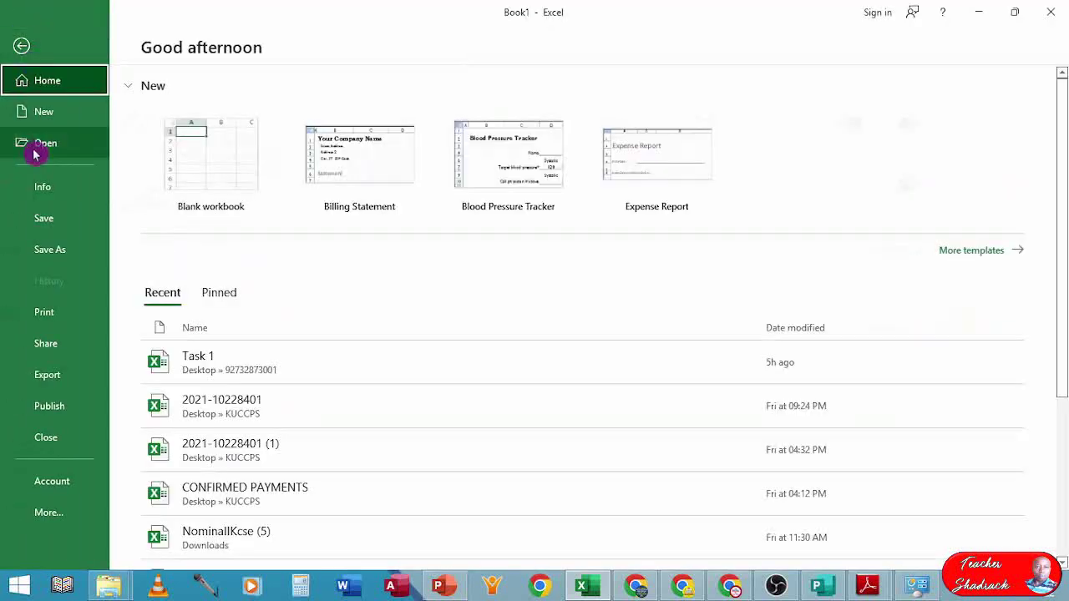
click(51, 249)
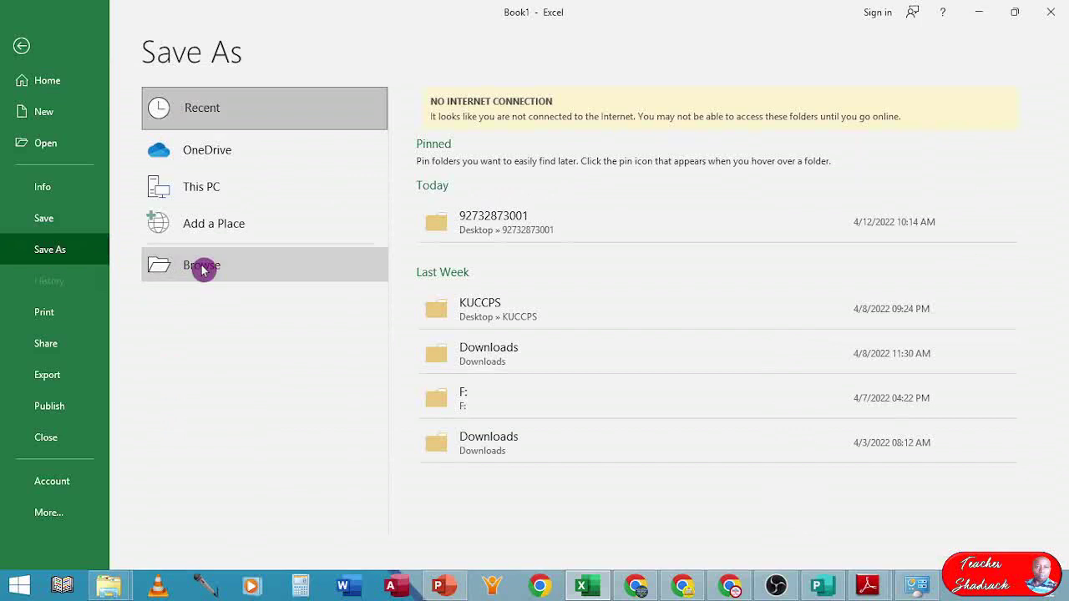
click(203, 267)
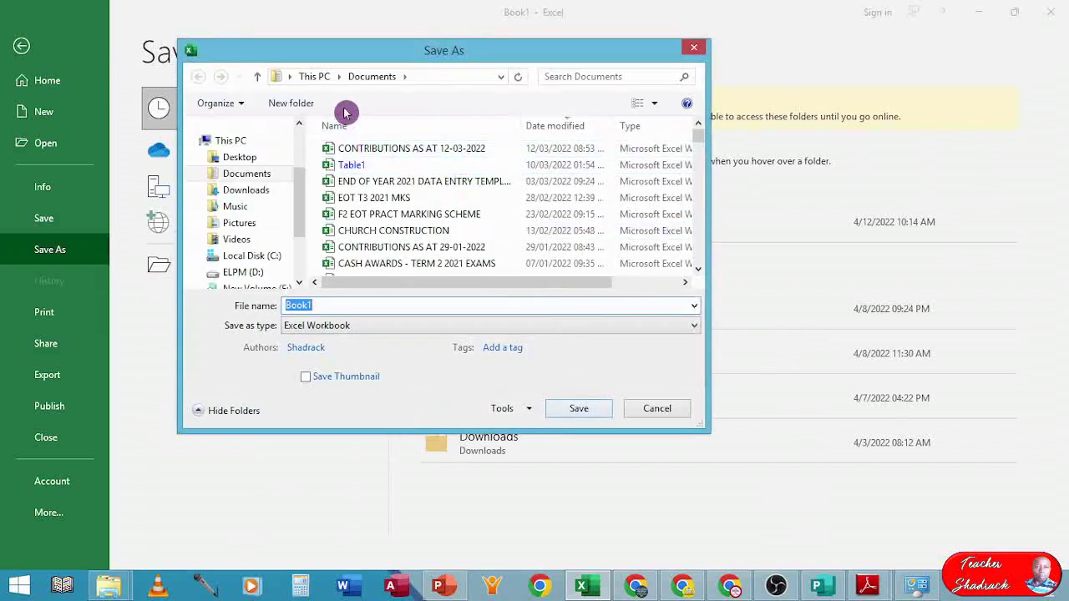
- Set the save location to the Desktop and replace Book1 with the index number as the file name
click(243, 159)
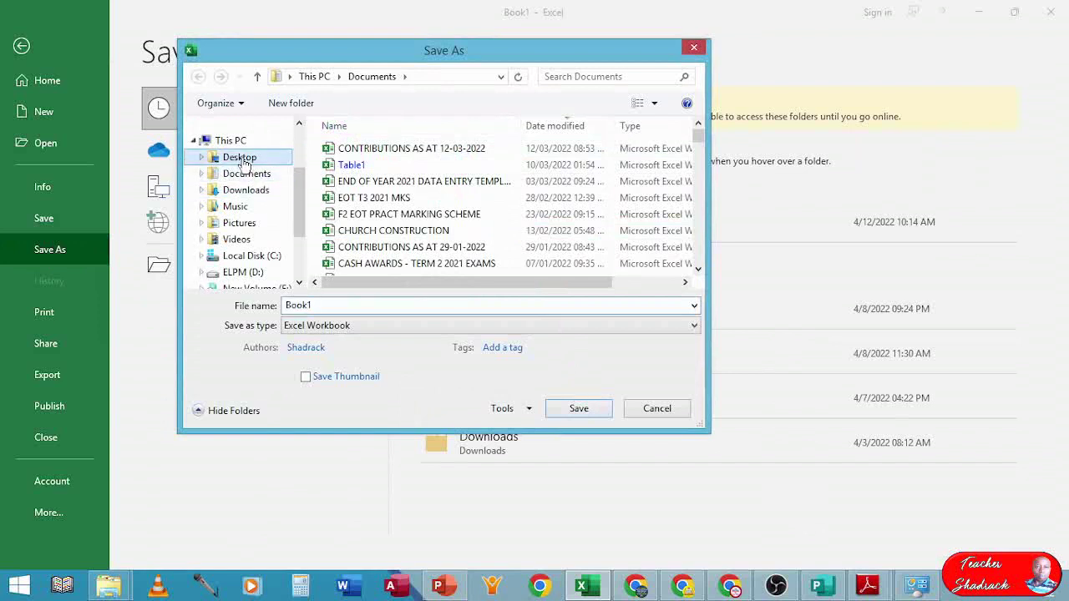
double_click(347, 306)
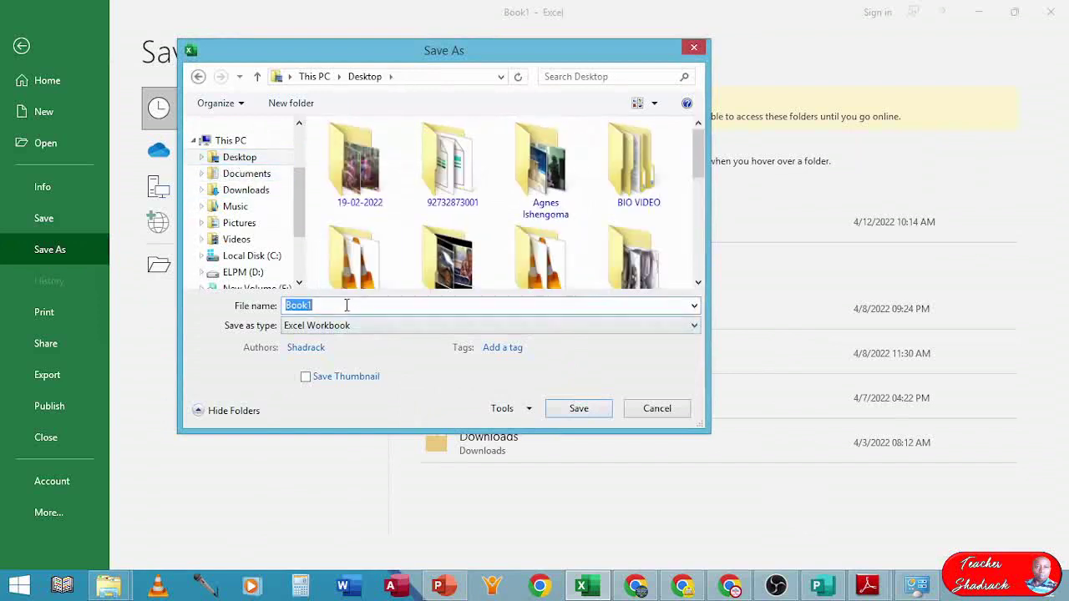
text(1)
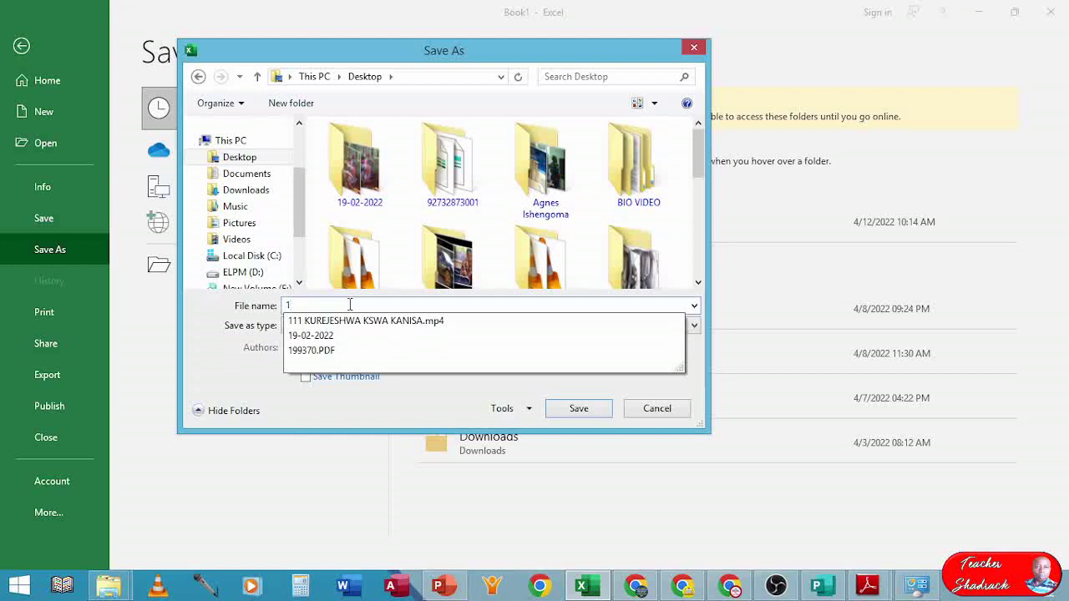
text(0222222001)
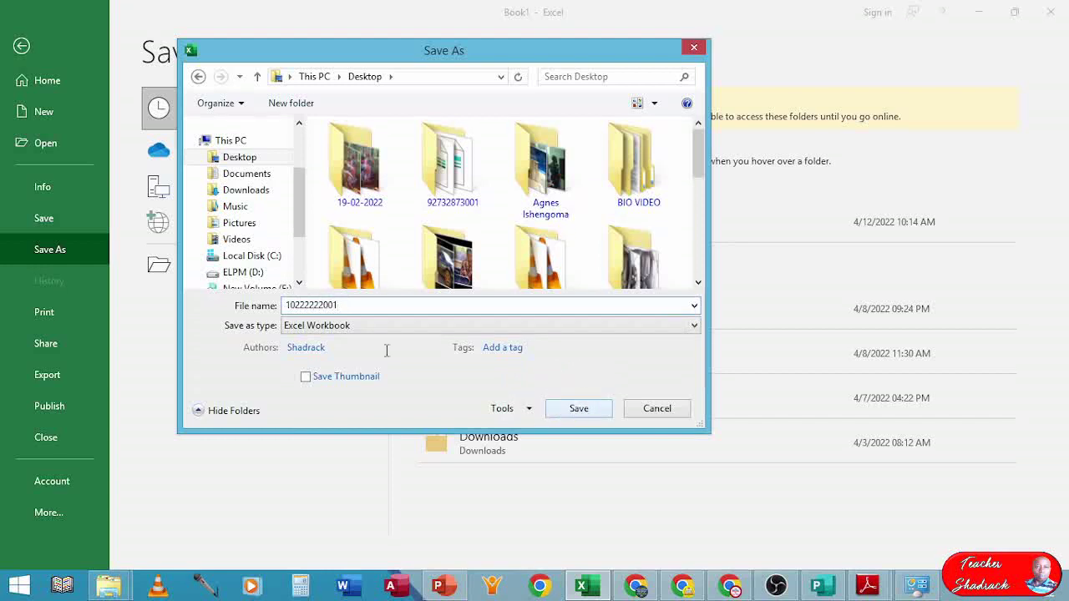
drag(344, 306, 264, 305)
key(ctrl+c)
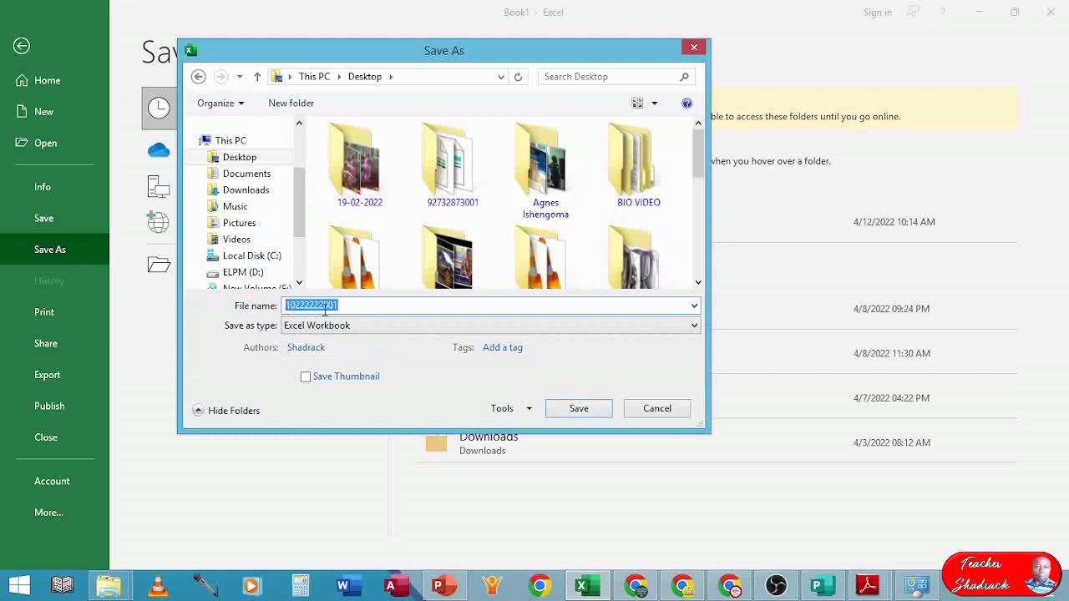
- Create a new Desktop folder named with the index number and open it
click(290, 105)
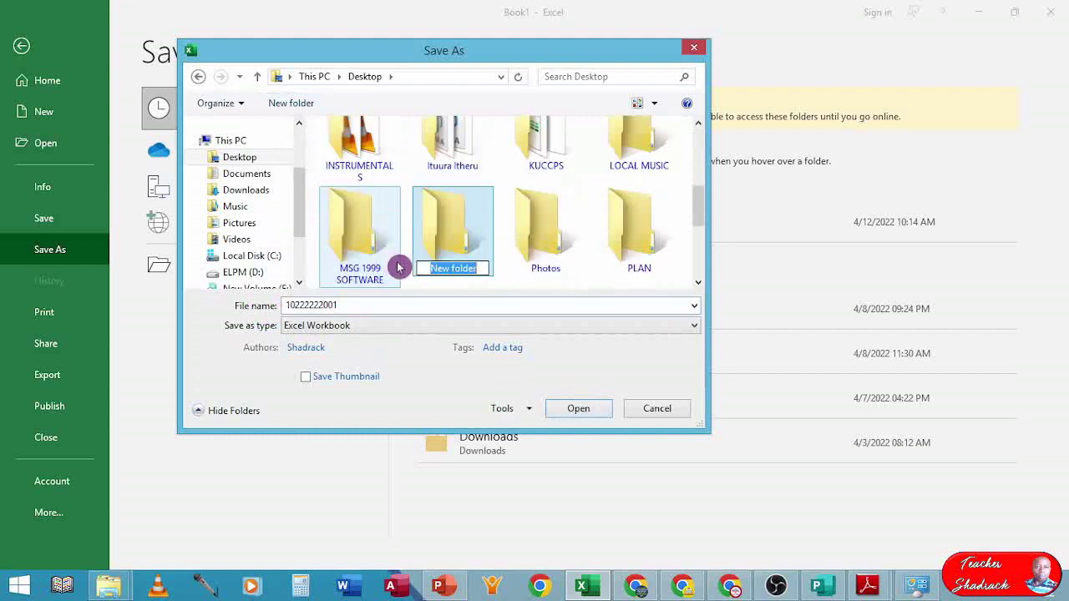
key(BackSpace)
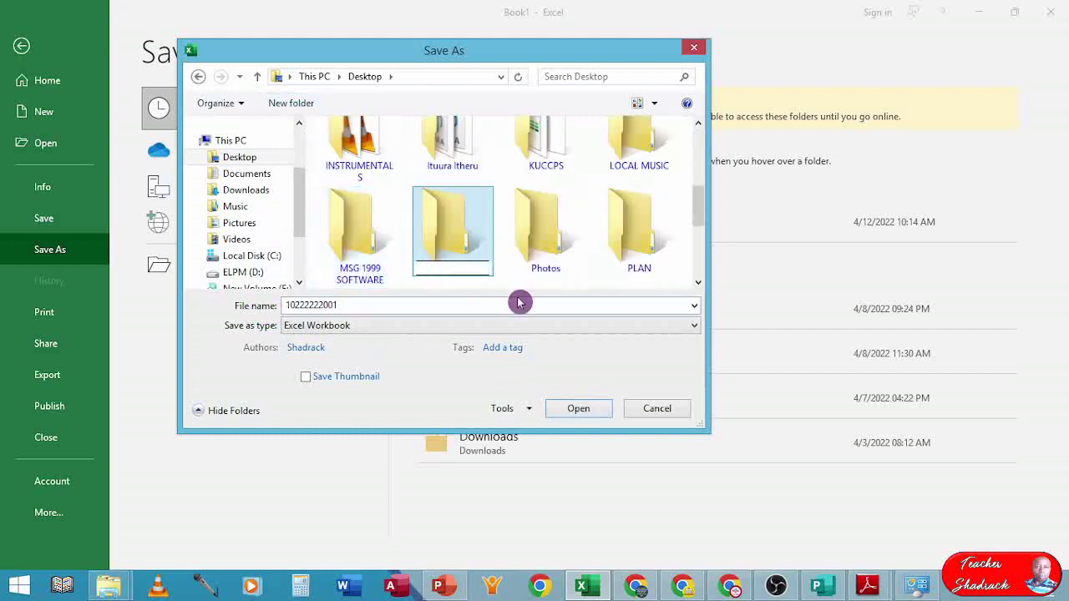
key(ctrl+v)
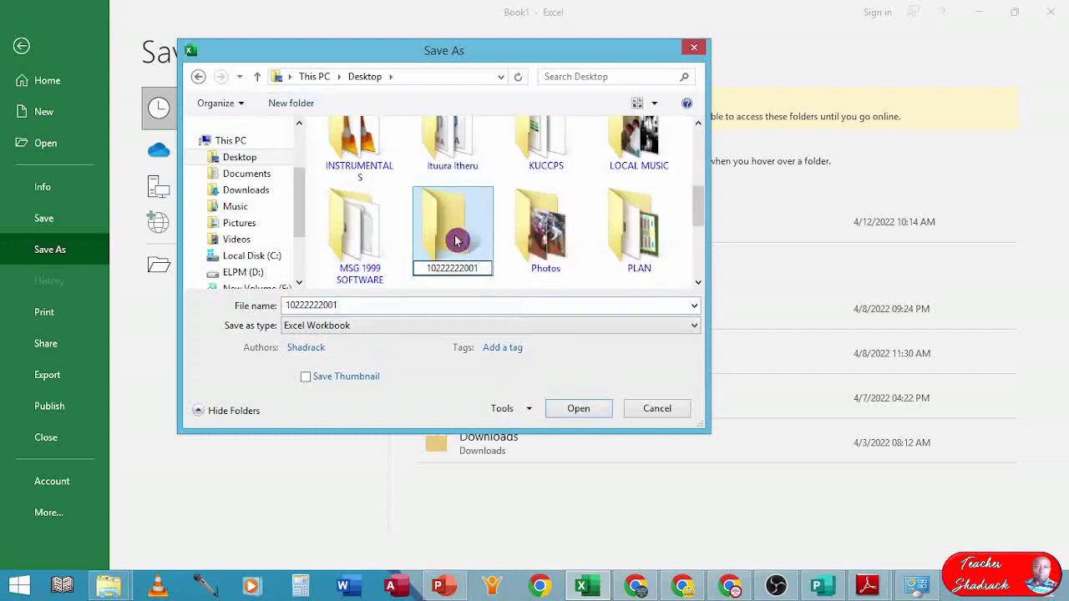
double_click(457, 251)
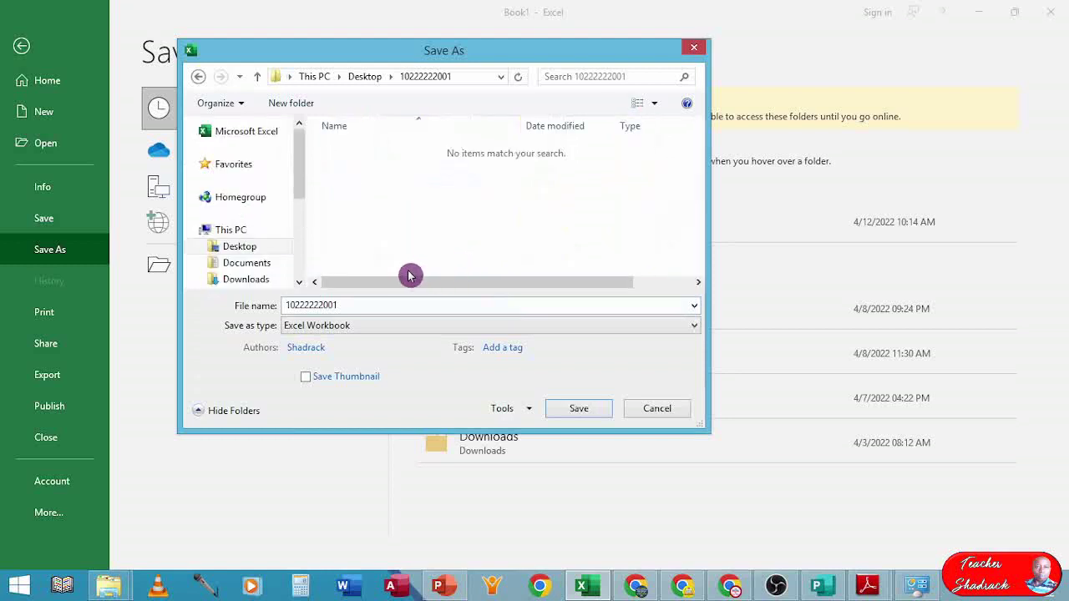
click(471, 77)
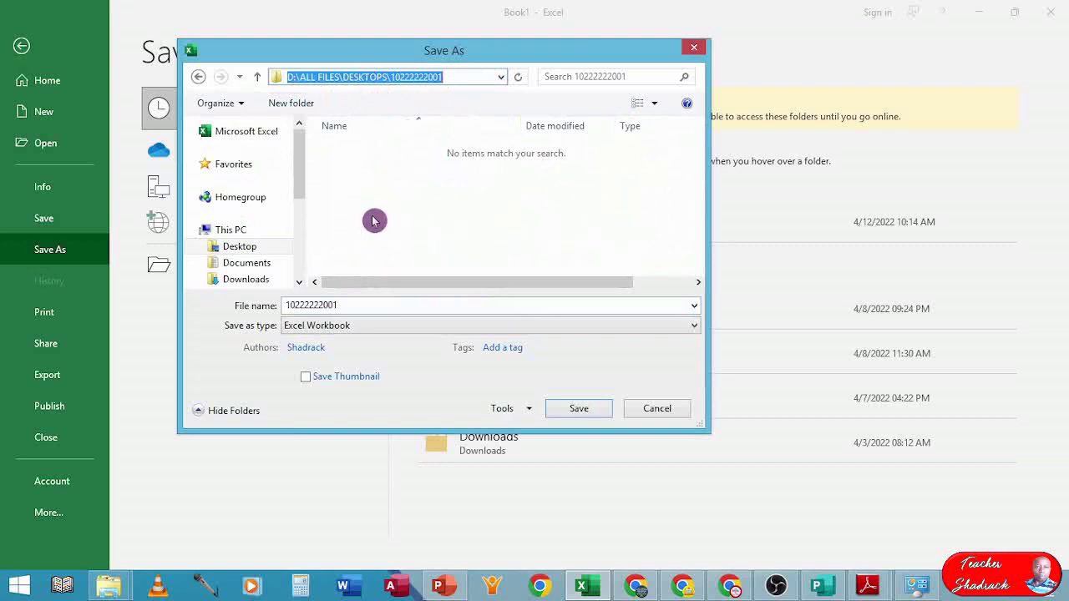
- Save the workbook as 'room charges' in that folder
click(351, 305)
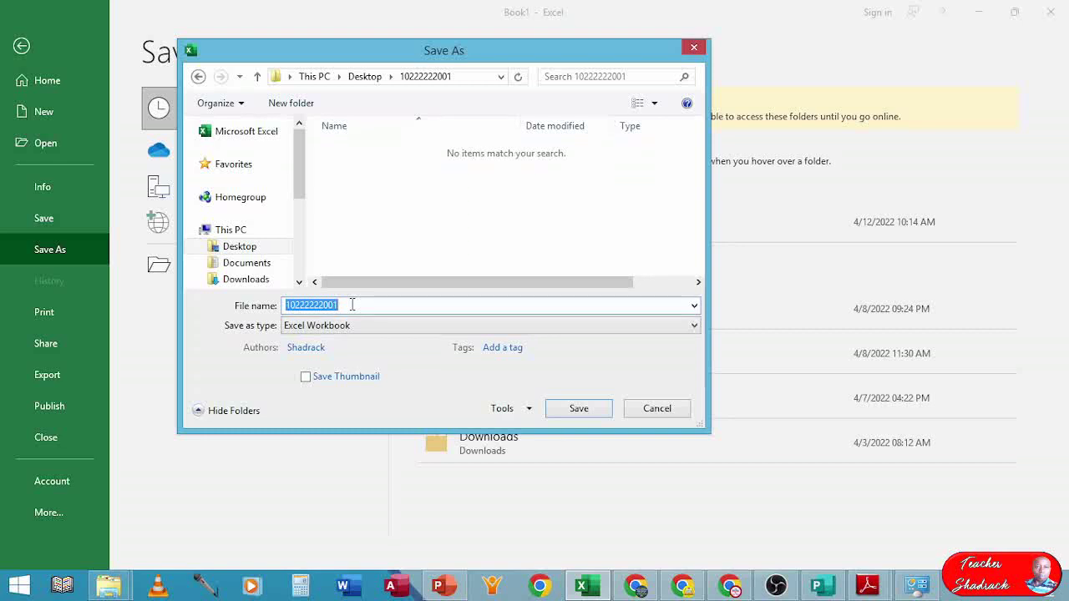
text(room charges)
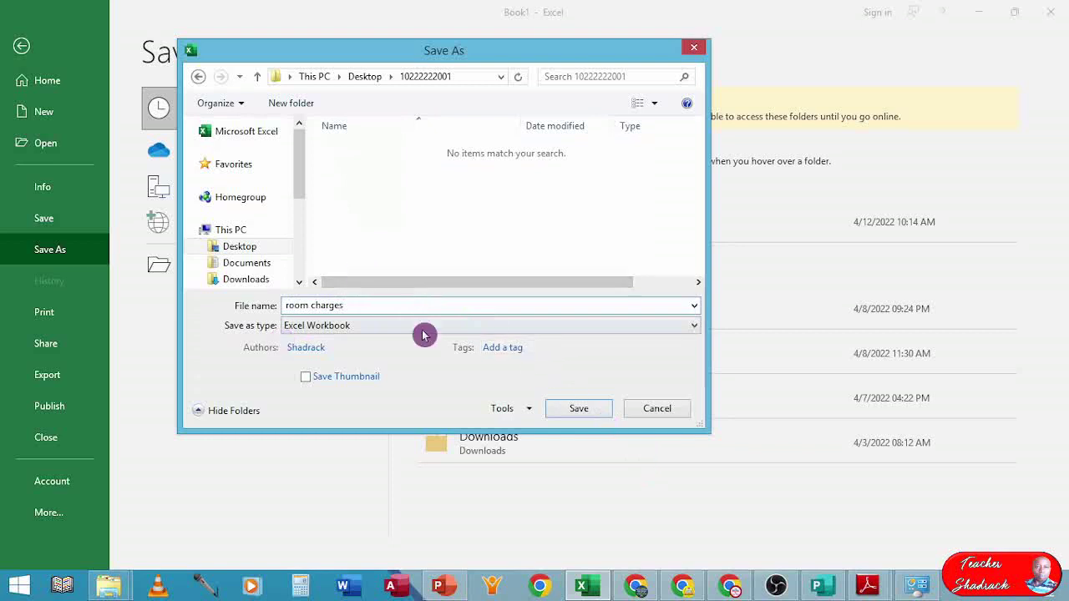
click(573, 409)
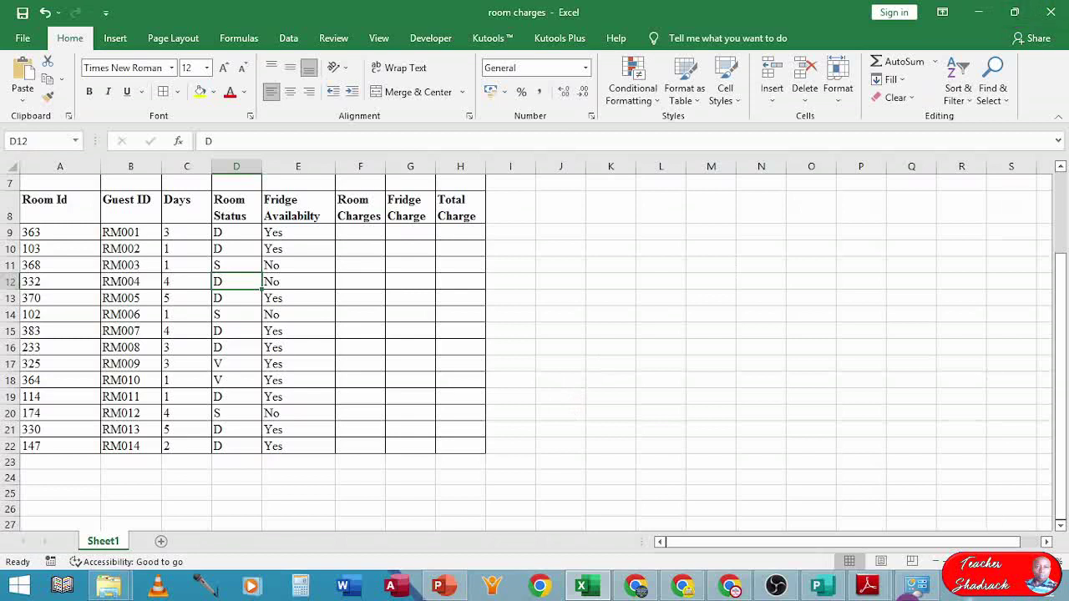
click(1021, 11)
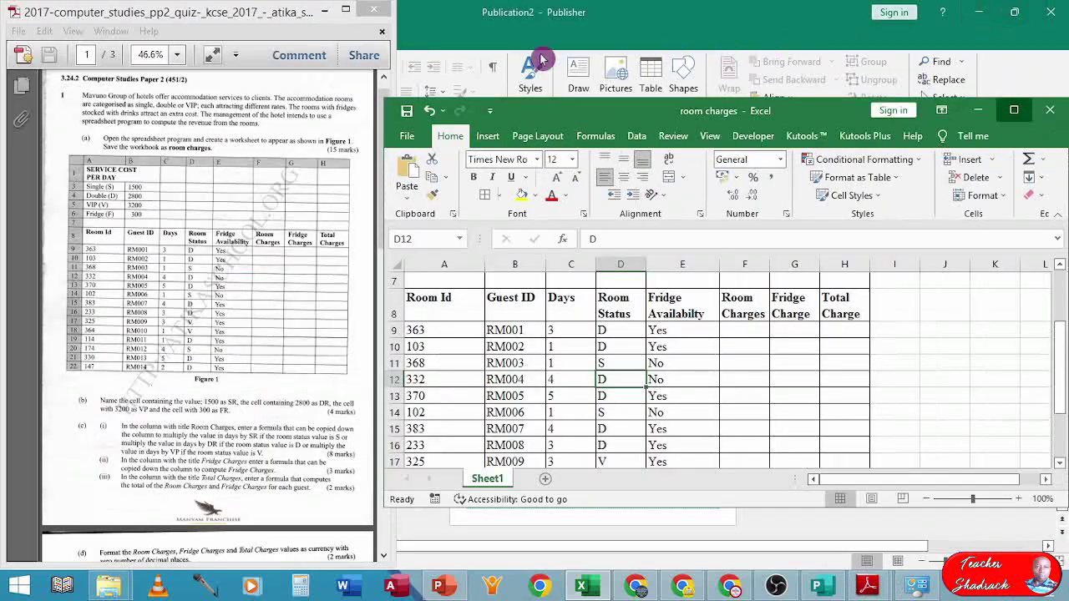
- Read parts (b) and (c) of the question paper on naming rate cells SR, DR, VP and FR
click(330, 8)
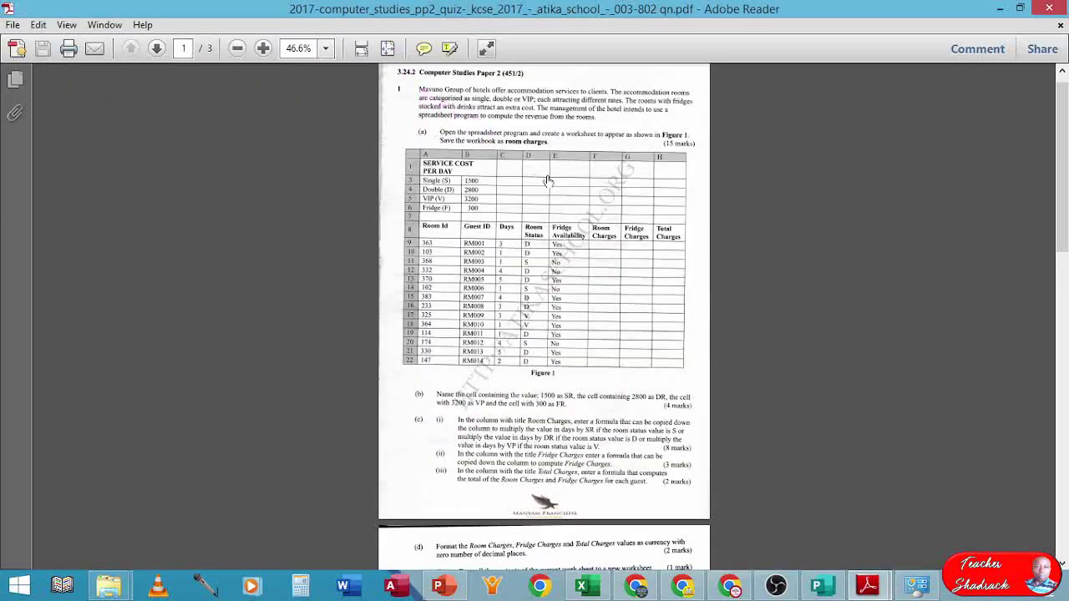
scroll(752, 228, up, 5)
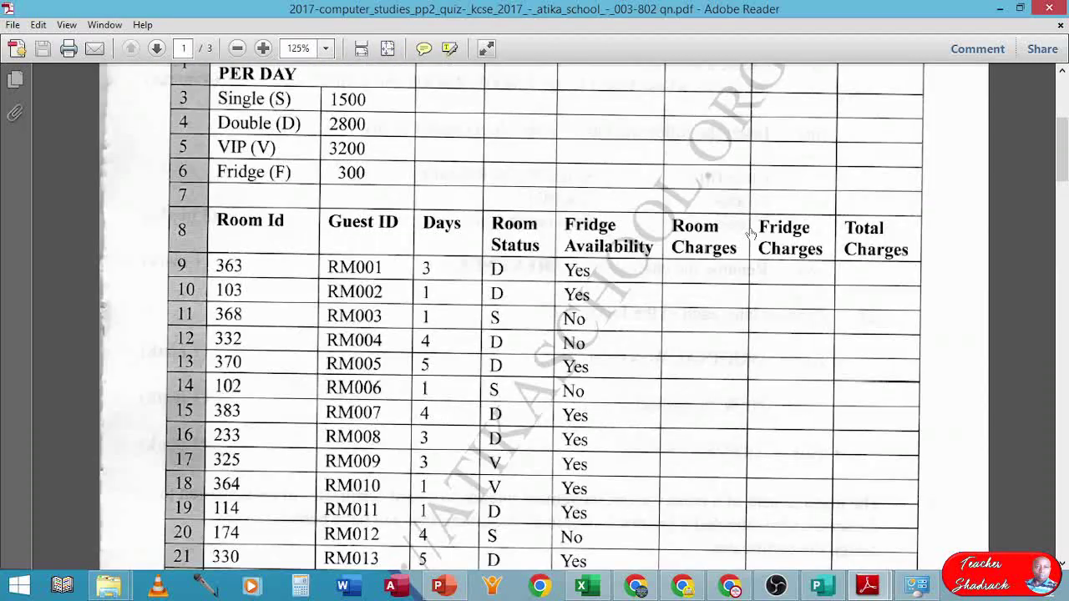
scroll(749, 234, up, 1)
scroll(748, 236, down, 7)
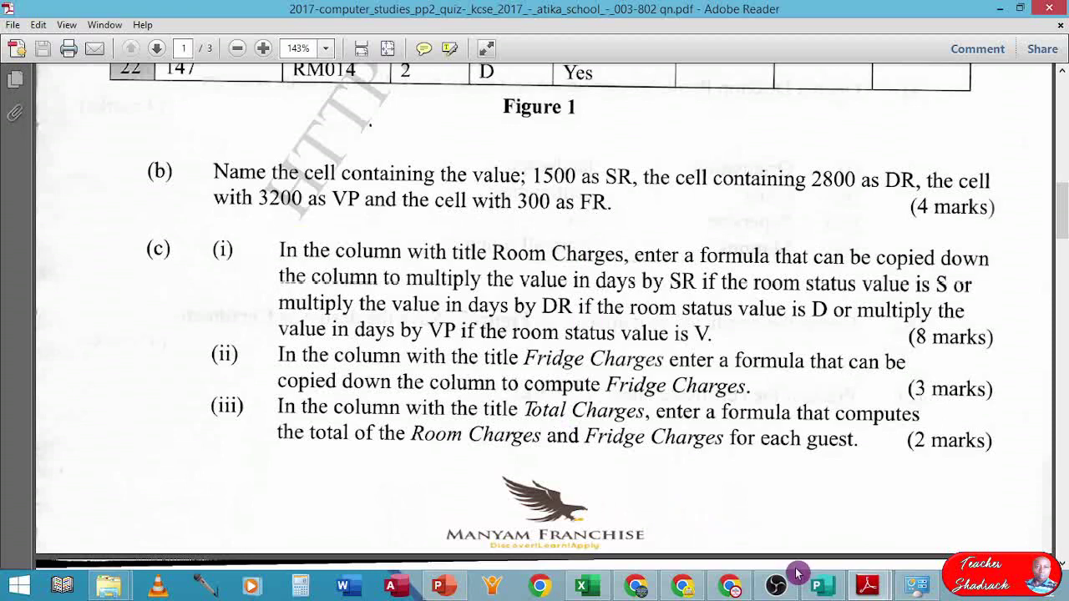
scroll(495, 296, up, 4)
scroll(495, 296, up, 10)
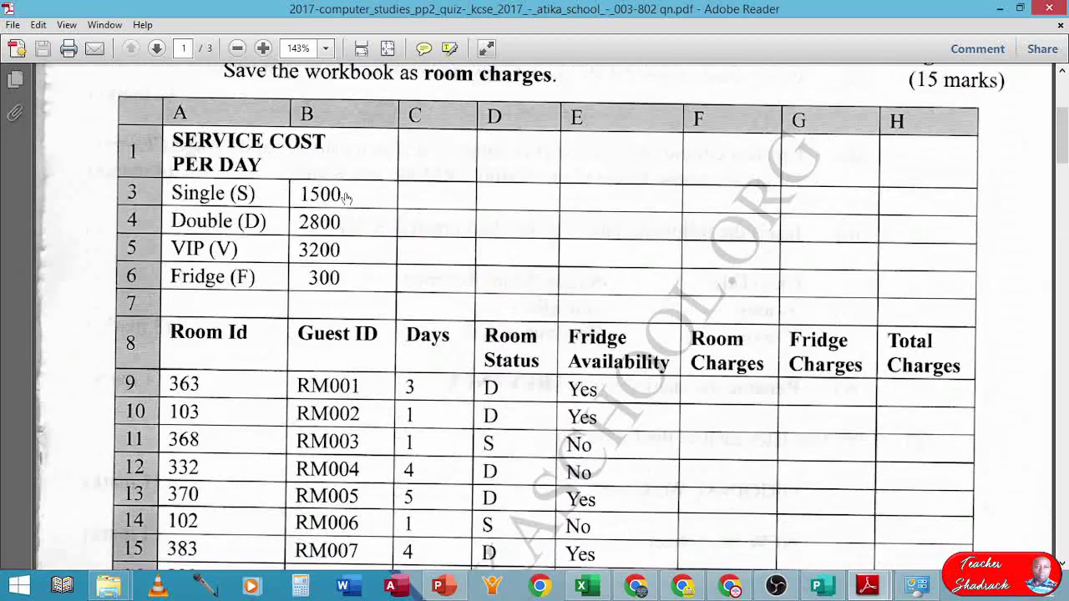
scroll(653, 408, down, 11)
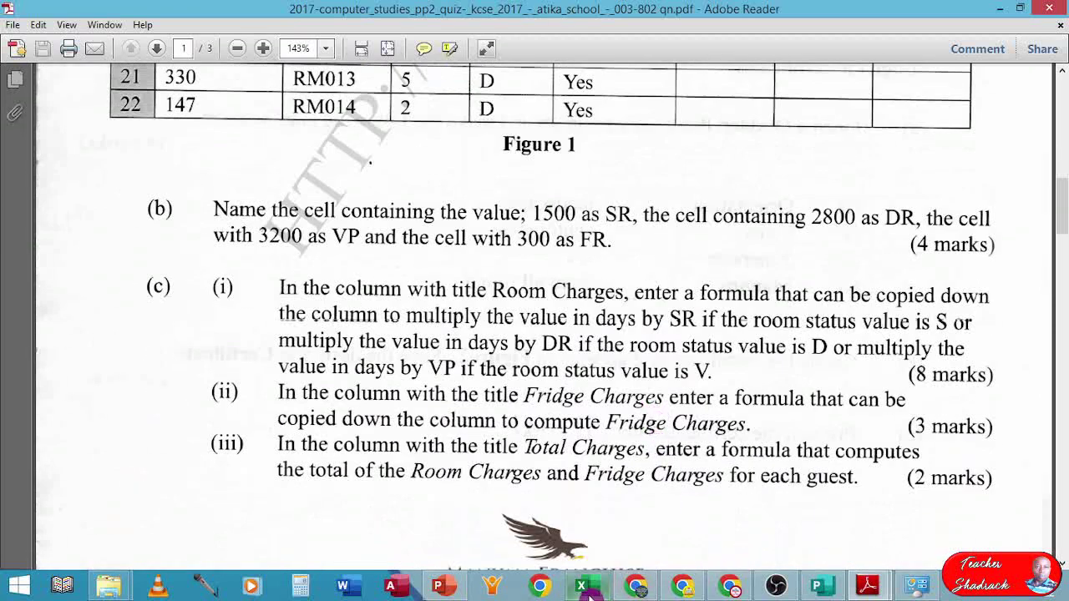
click(587, 587)
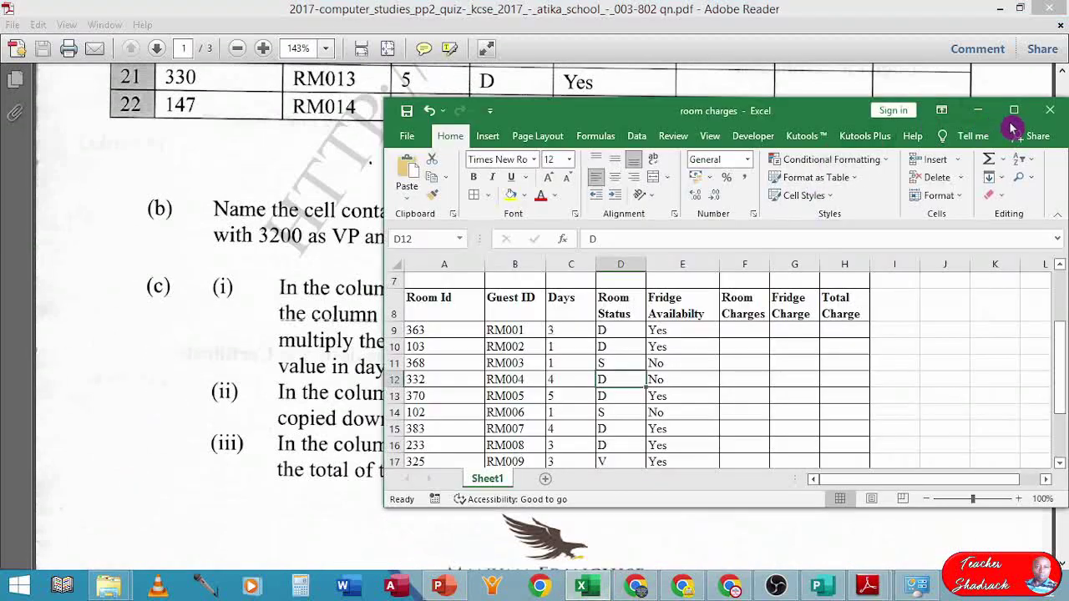
- Maximise the workbook and name the 1500 cell B3 SR and the 2800 cell B4 DR
click(1014, 110)
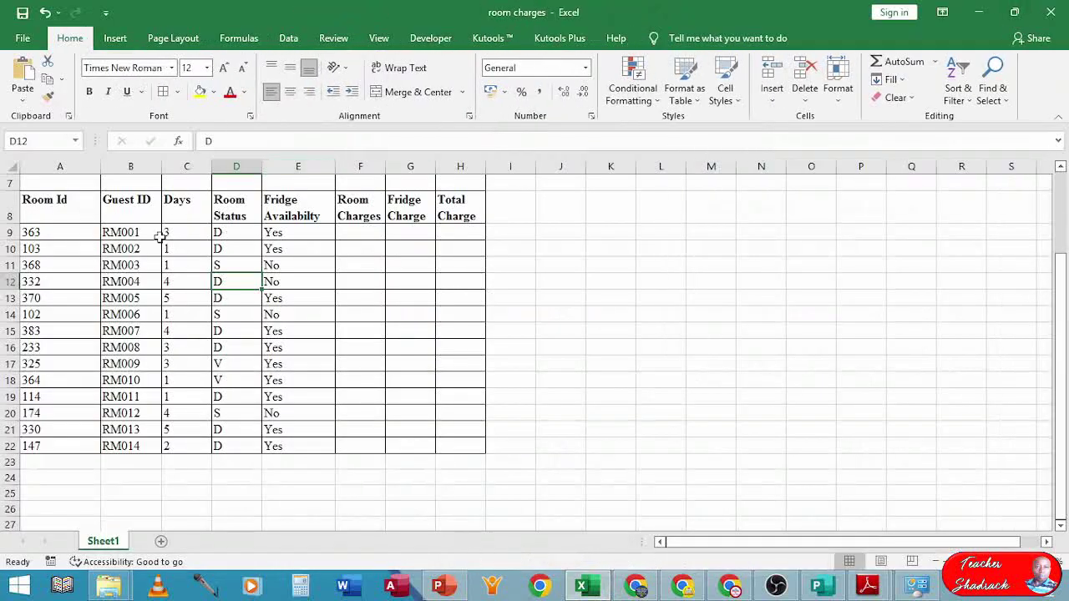
scroll(158, 238, up, 2)
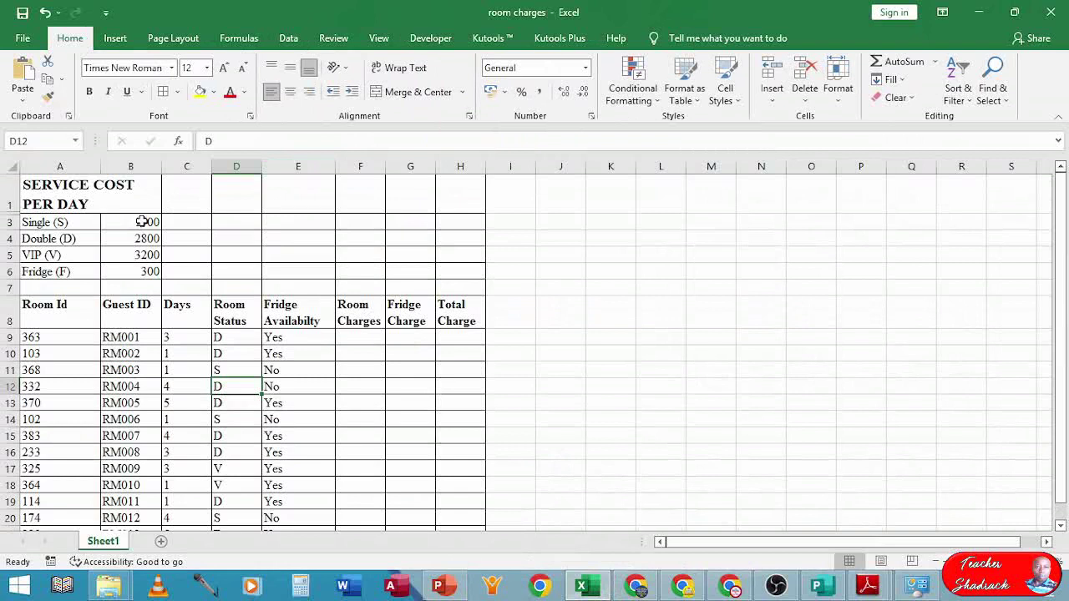
click(143, 222)
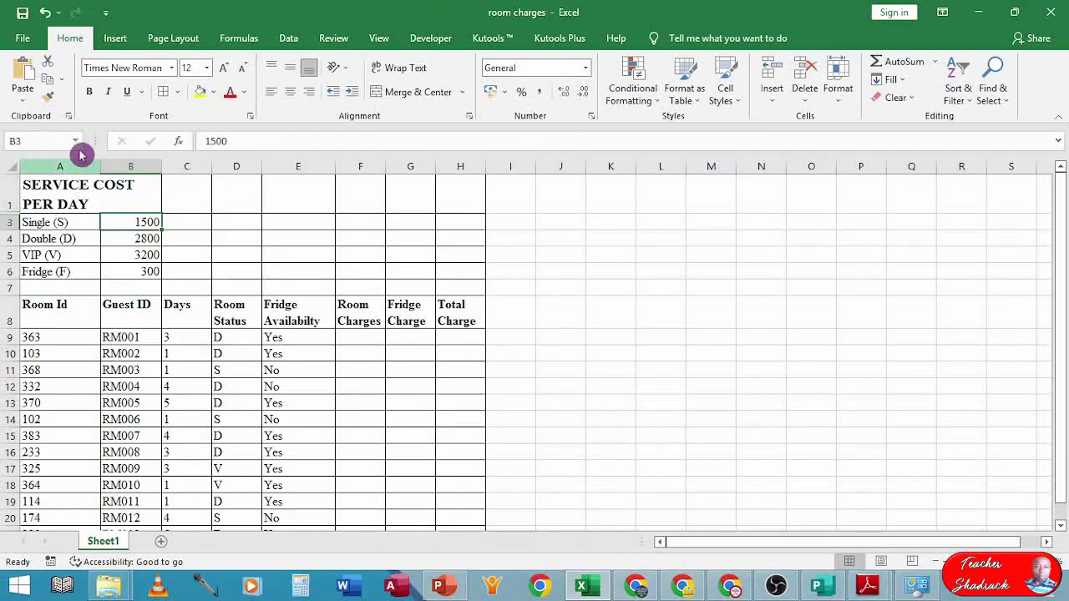
click(31, 136)
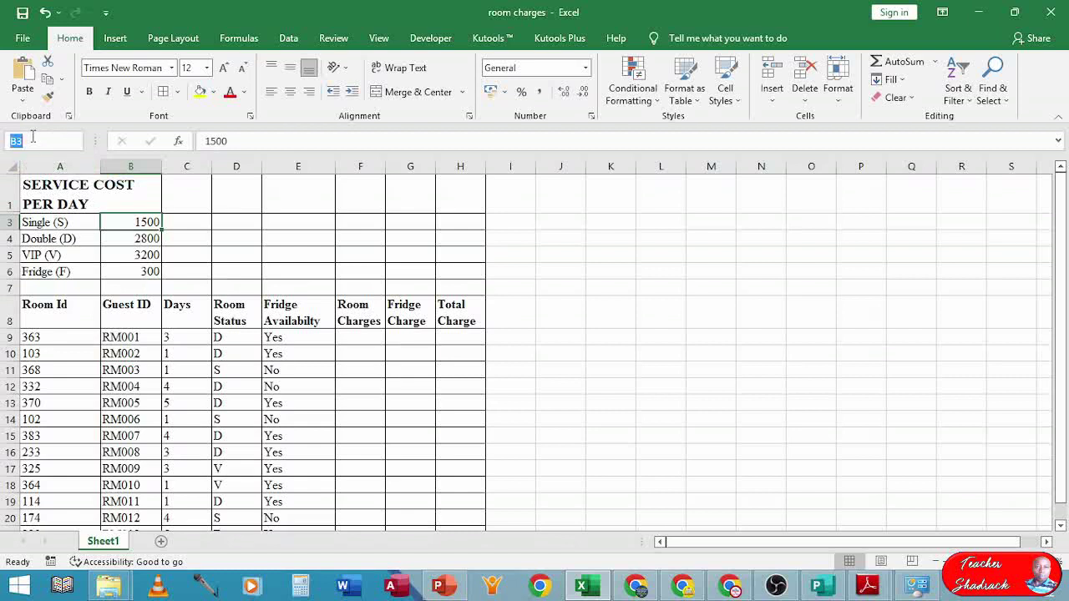
text(SR)
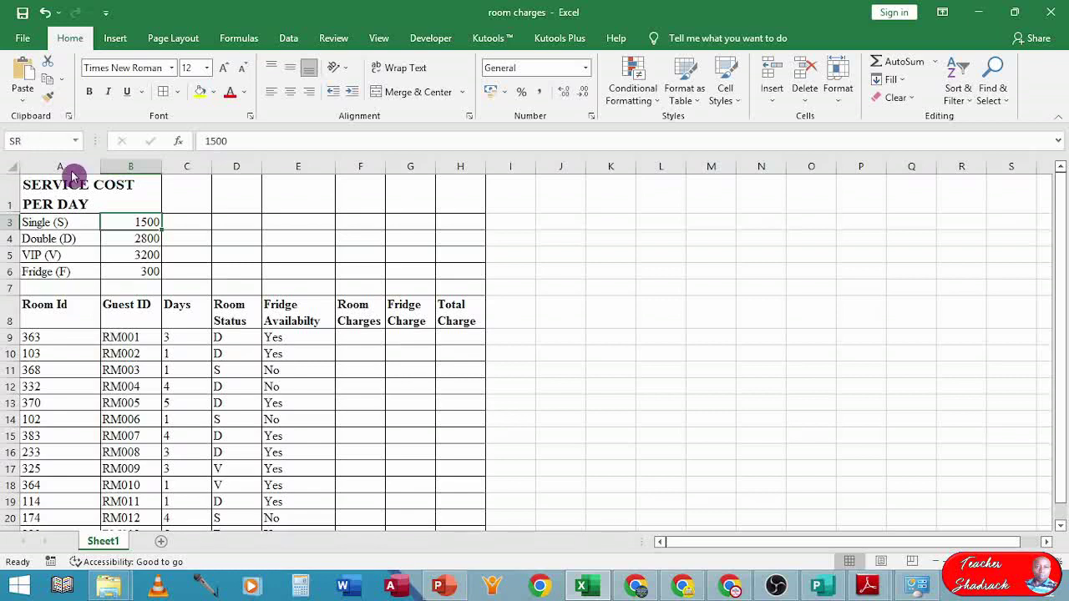
click(134, 239)
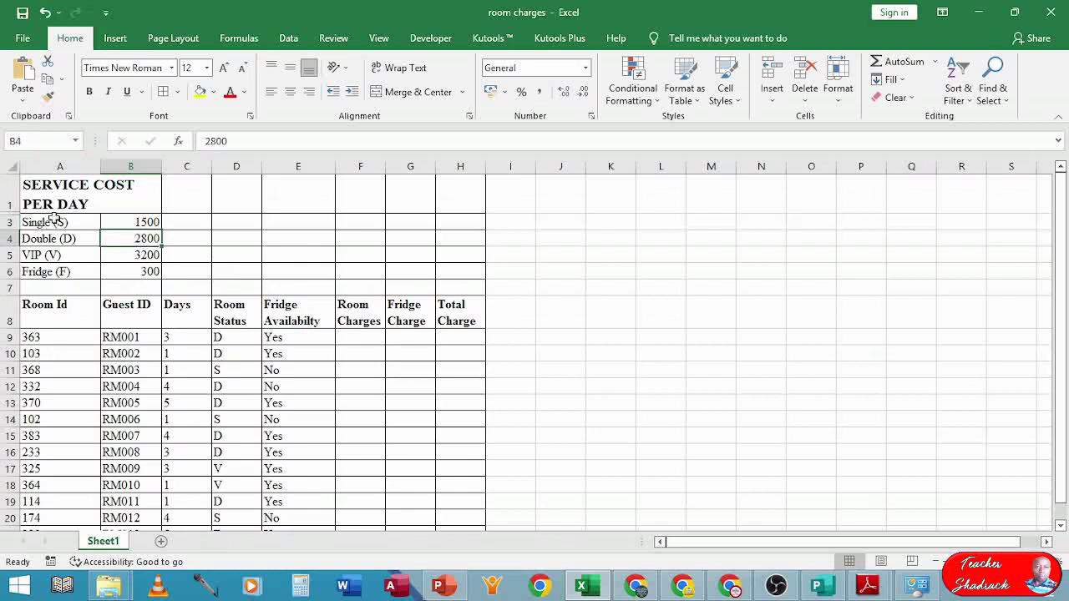
click(42, 142)
text(DR)
- Name the 3200 cell B5 VP, check the SR, DR and VP names, and return to the question paper
click(150, 254)
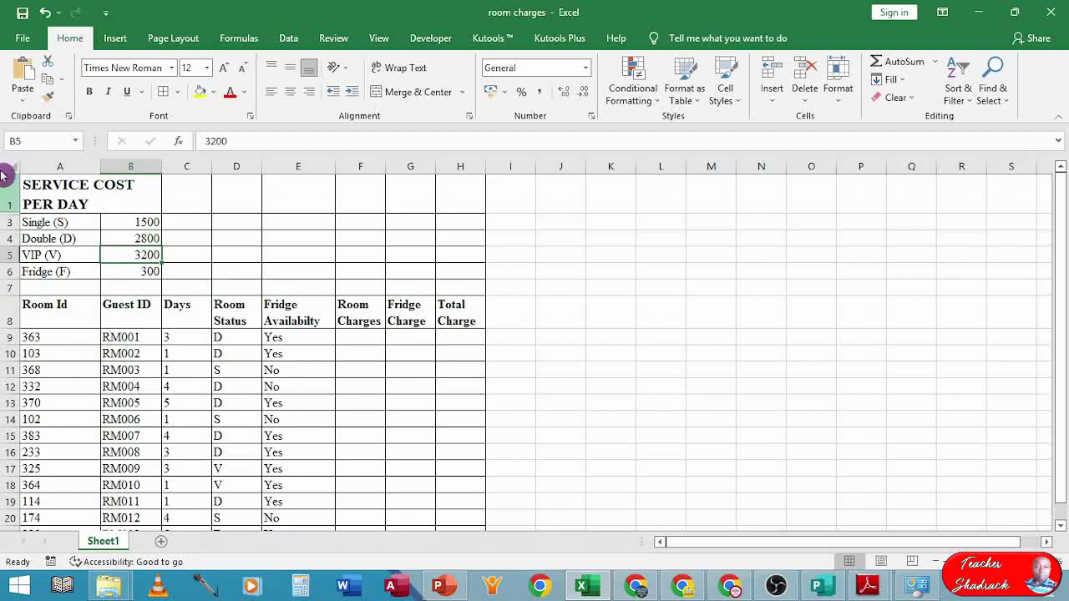
click(55, 140)
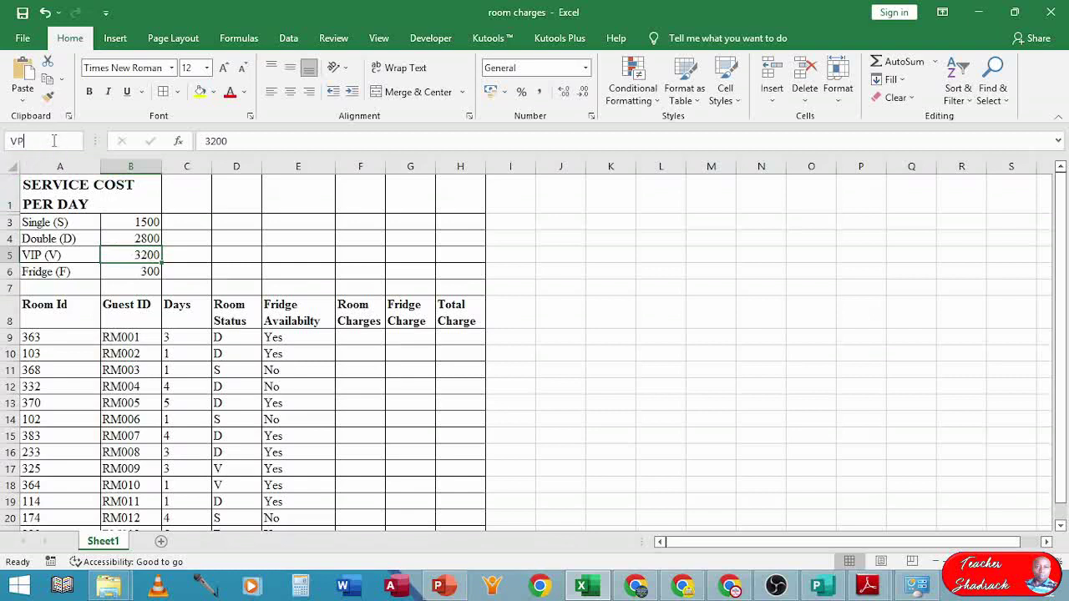
click(139, 271)
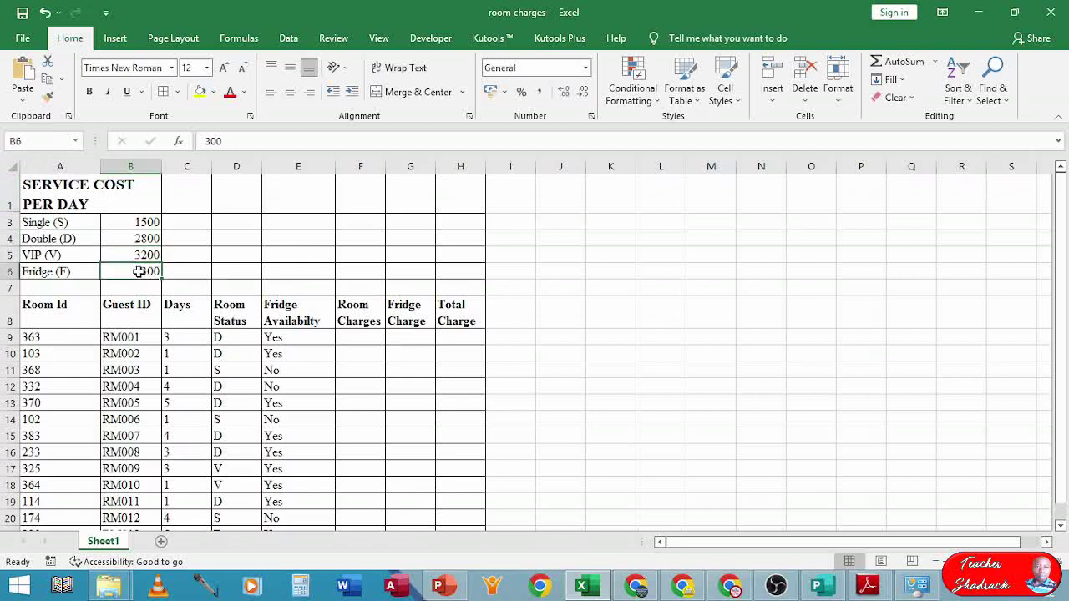
click(41, 140)
click(144, 237)
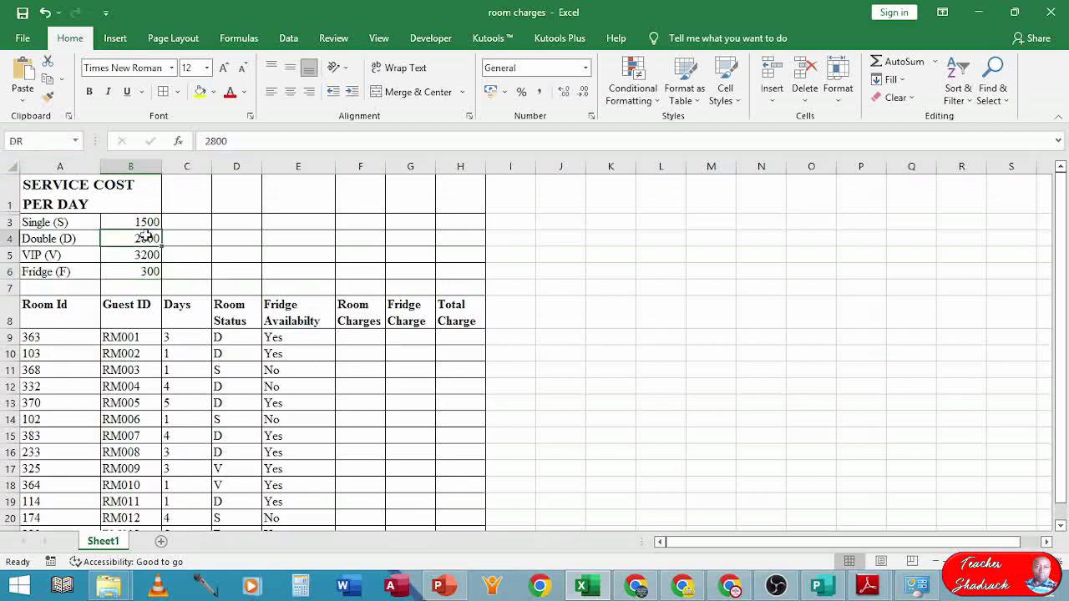
click(146, 223)
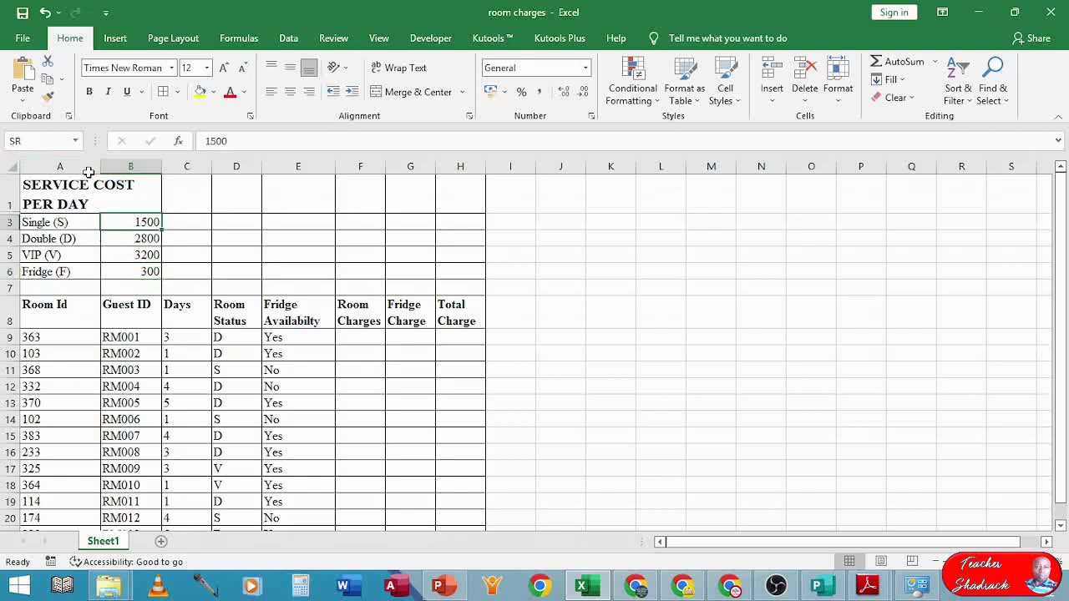
click(129, 243)
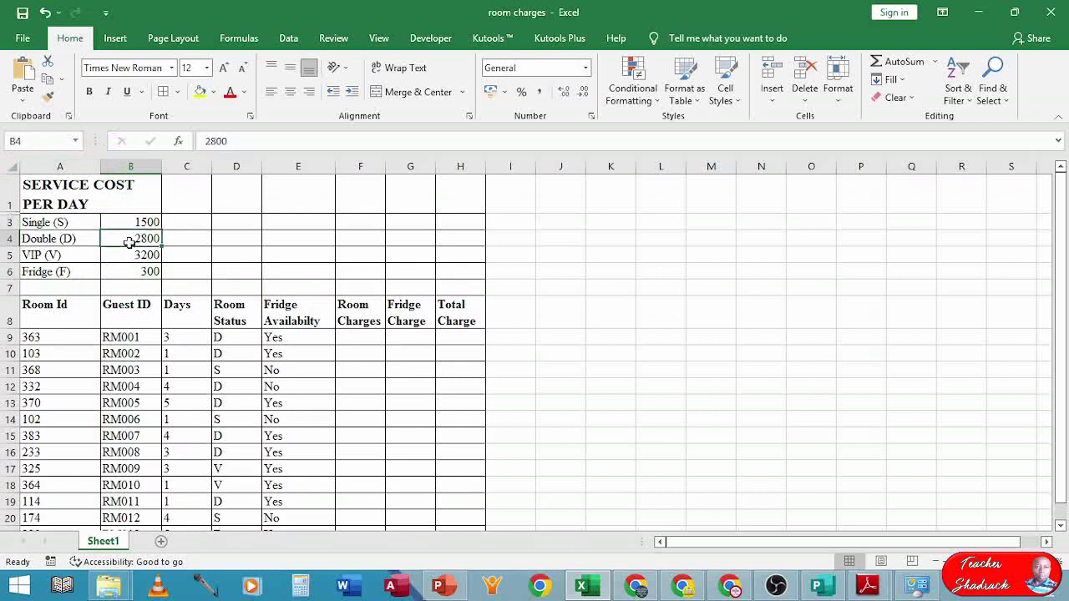
click(136, 254)
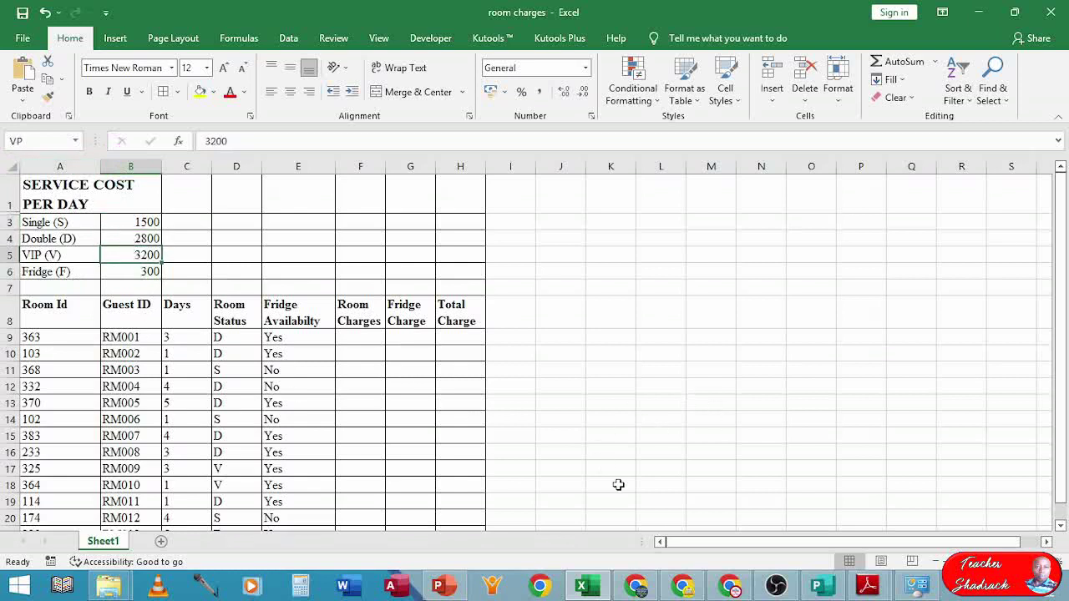
click(863, 587)
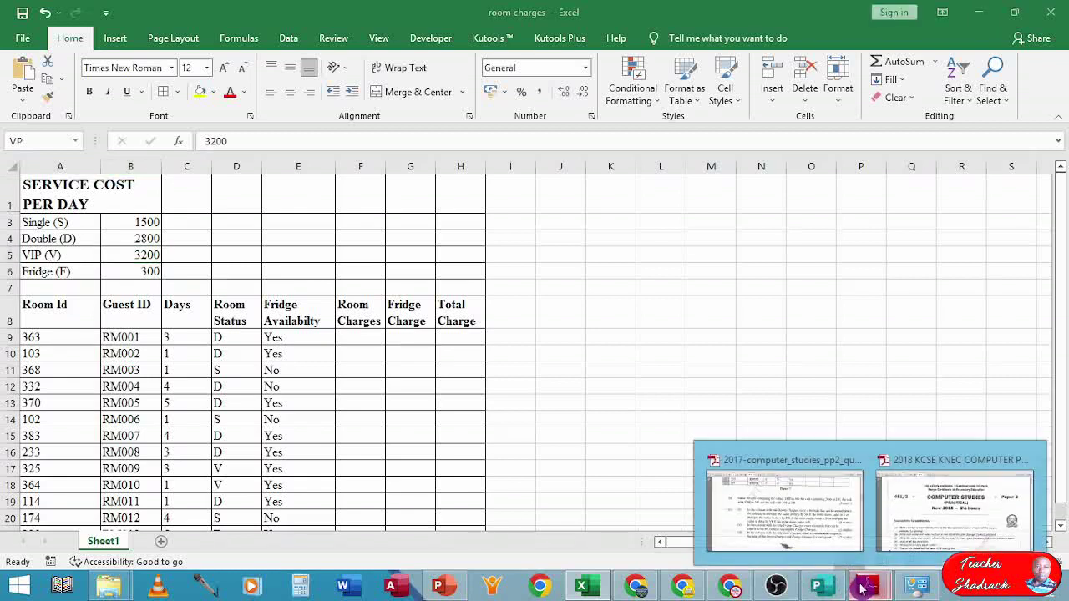
click(756, 518)
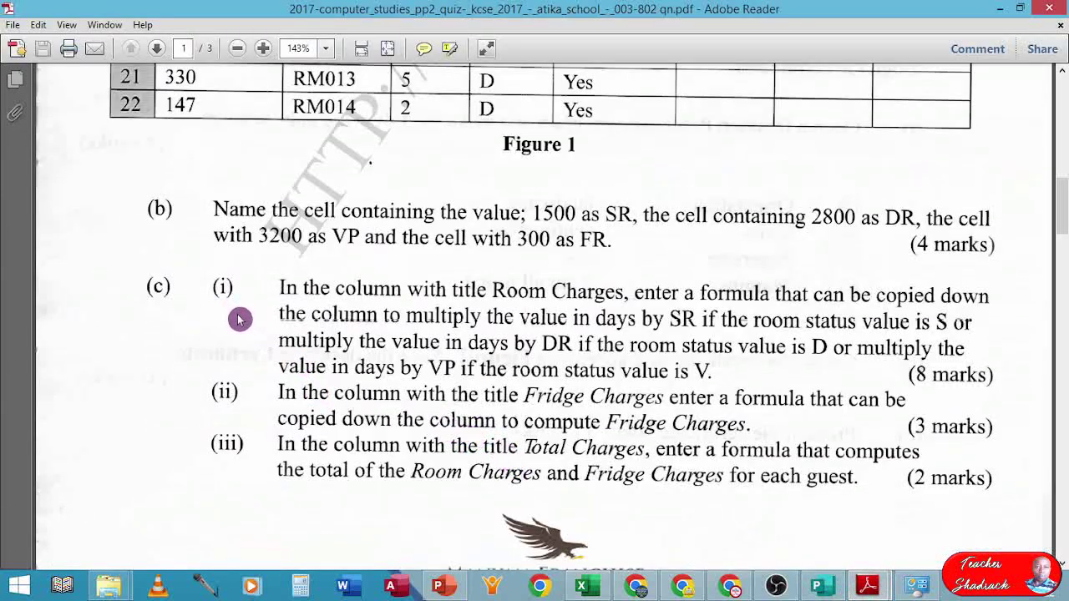
- Scroll the question paper back up to Figure 1's service cost rates and room records
scroll(352, 308, down, 1)
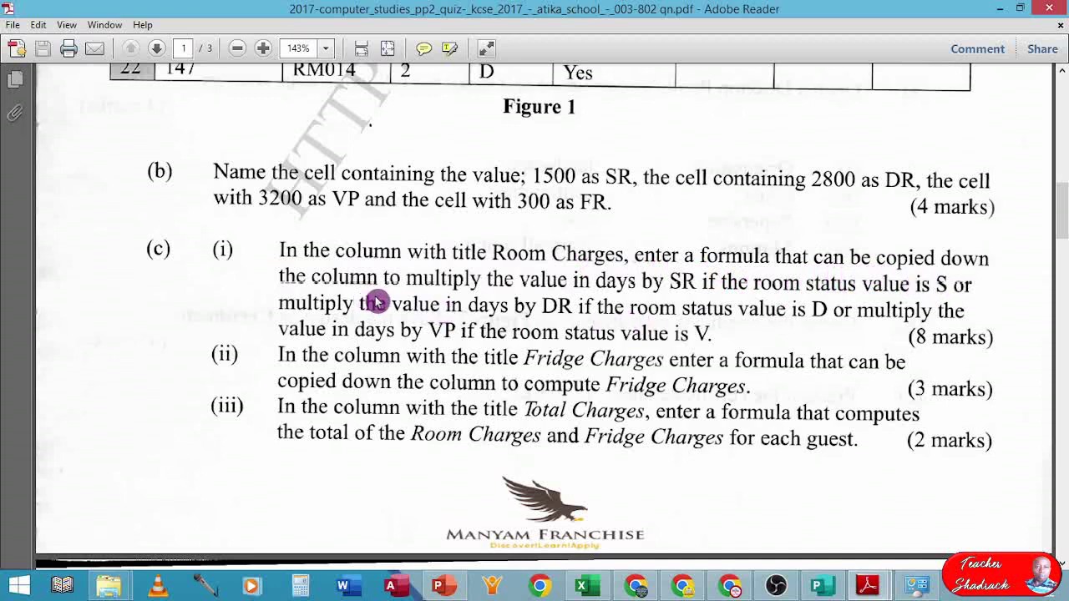
scroll(383, 300, down, 1)
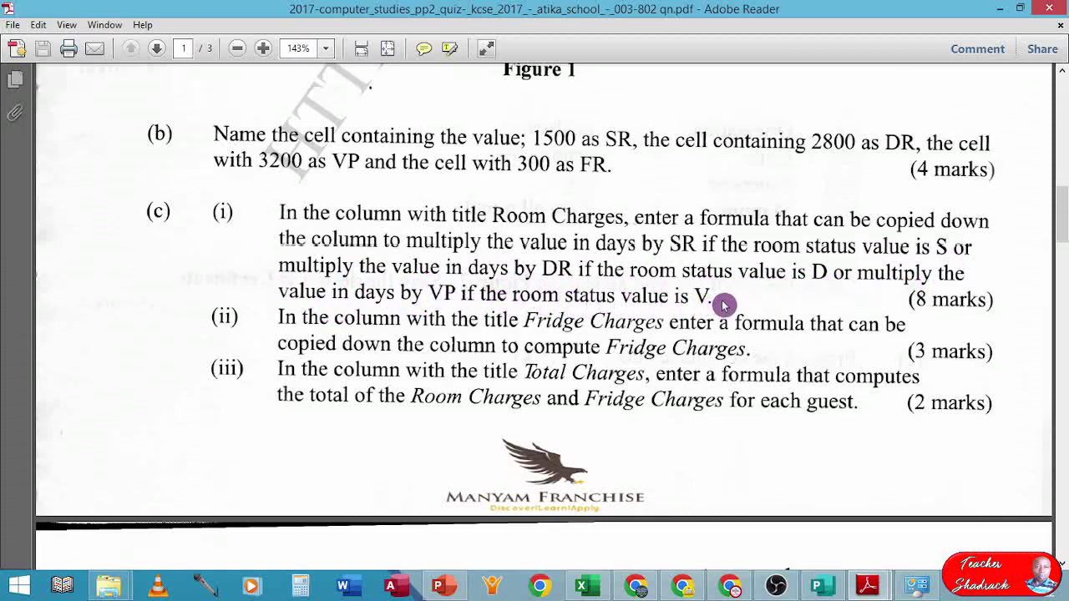
scroll(724, 306, up, 3)
scroll(723, 305, up, 3)
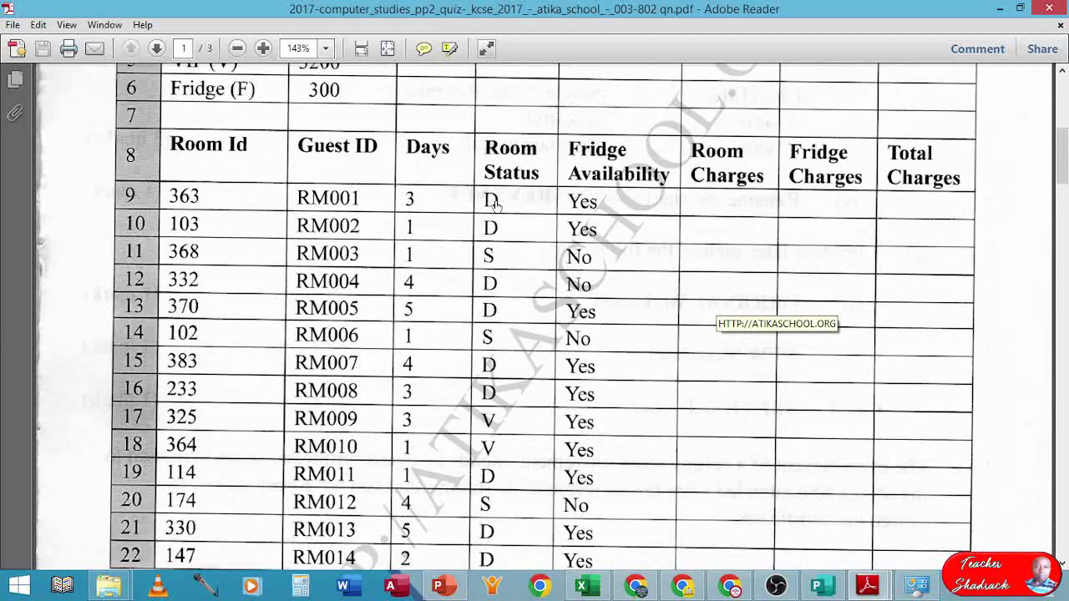
scroll(494, 205, up, 1)
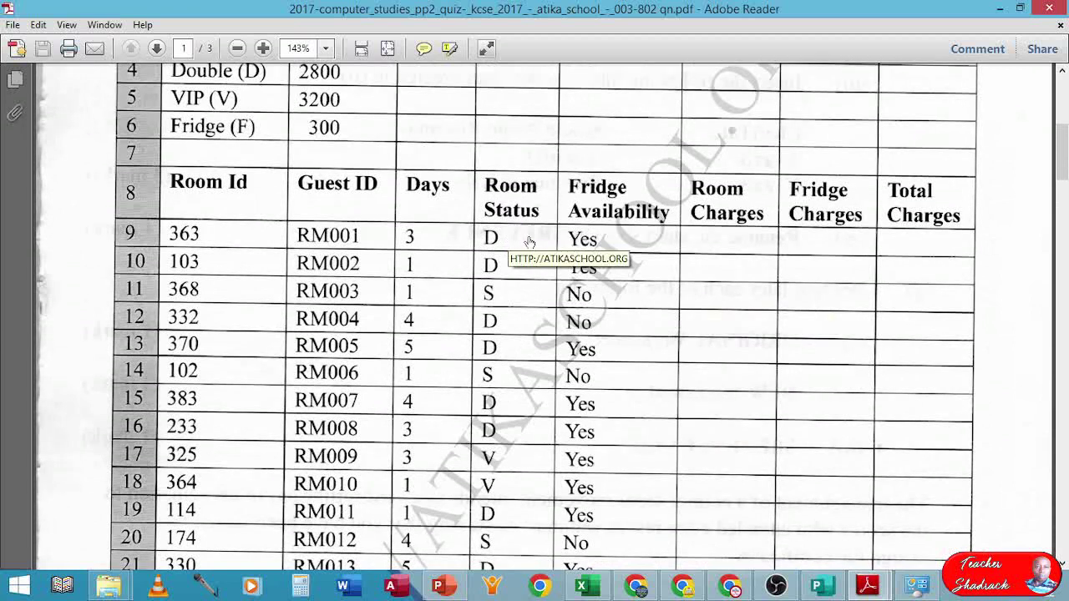
scroll(739, 244, up, 1)
scroll(738, 244, up, 2)
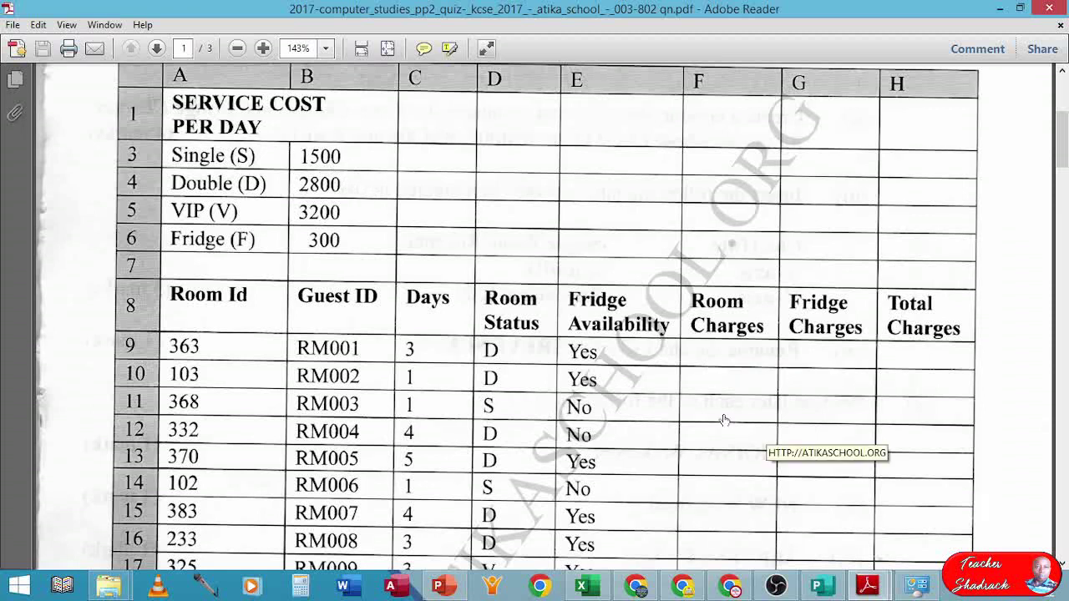
- Bring the room charges workbook back and zoom in on the rate table and guest rows
click(585, 587)
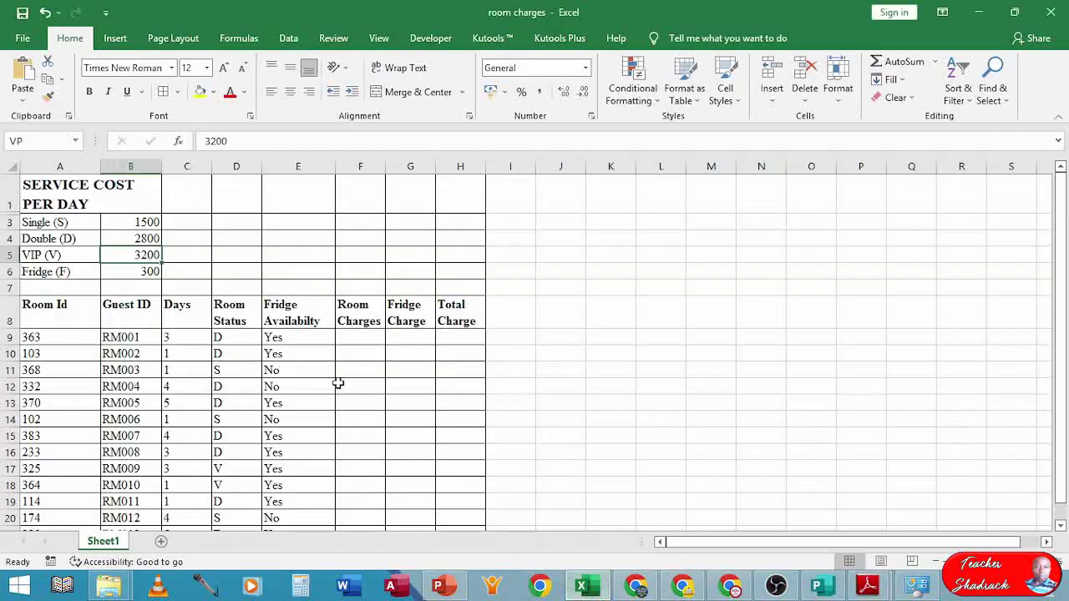
scroll(326, 383, up, 4)
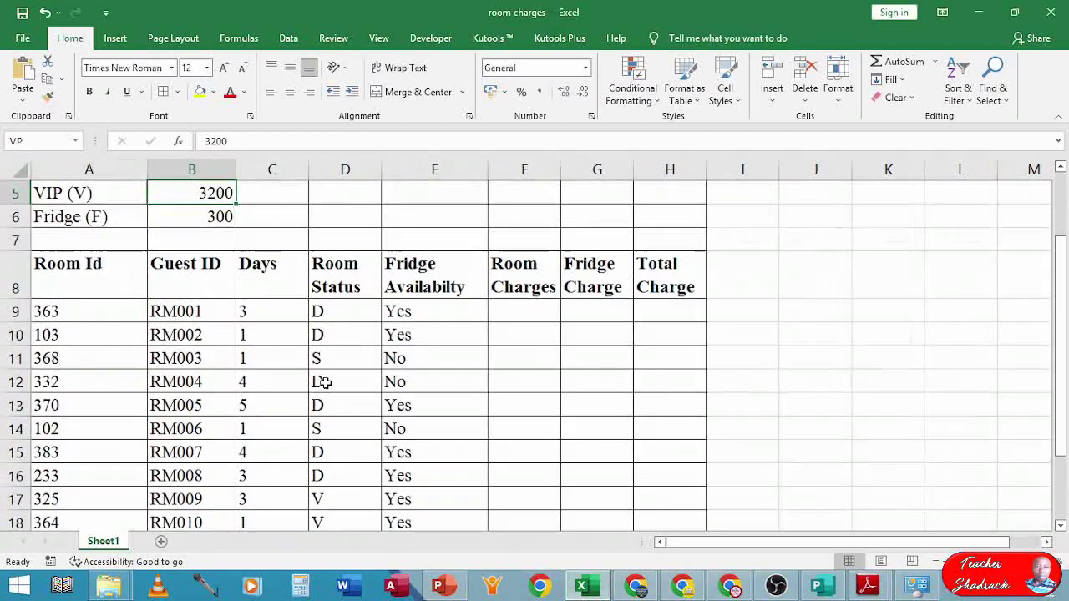
scroll(332, 382, up, 2)
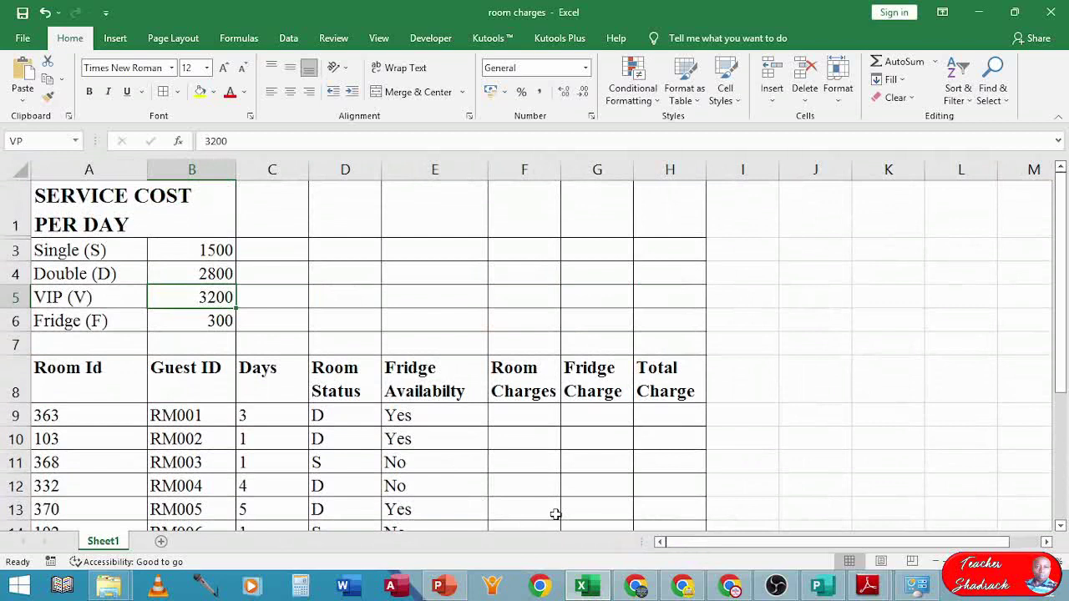
click(517, 414)
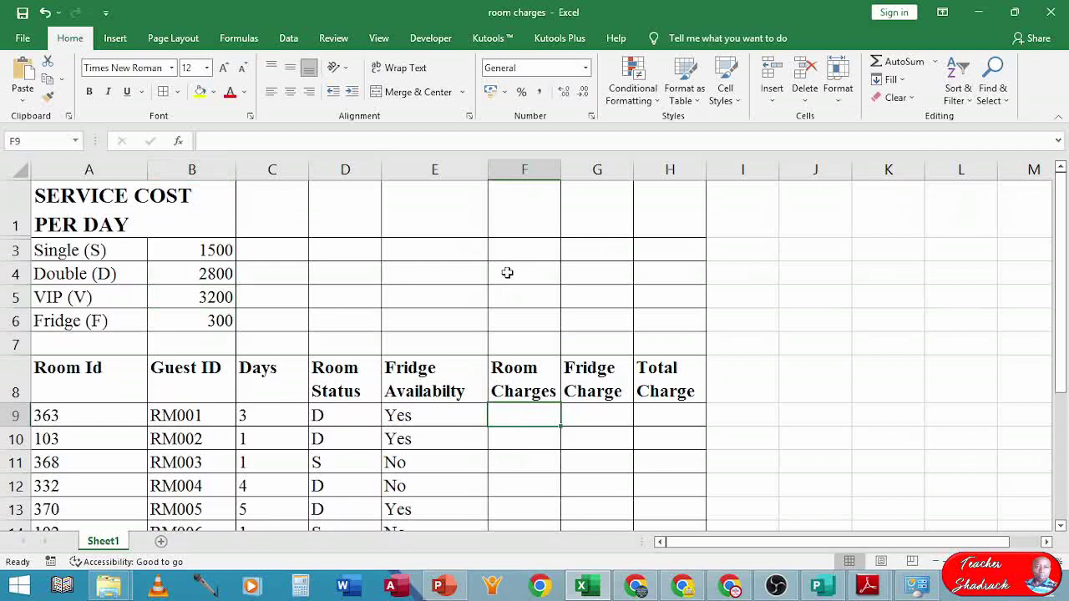
- In F9 begin the formula =IF(D9="S",C9*SR, charging single rooms at the SR rate
text(=)
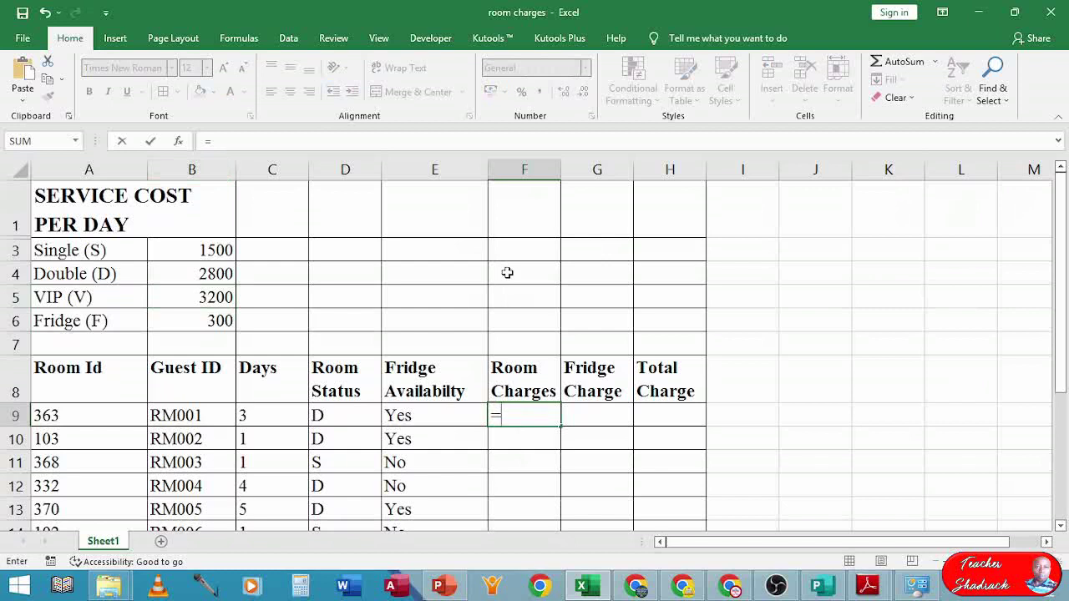
text(IF)
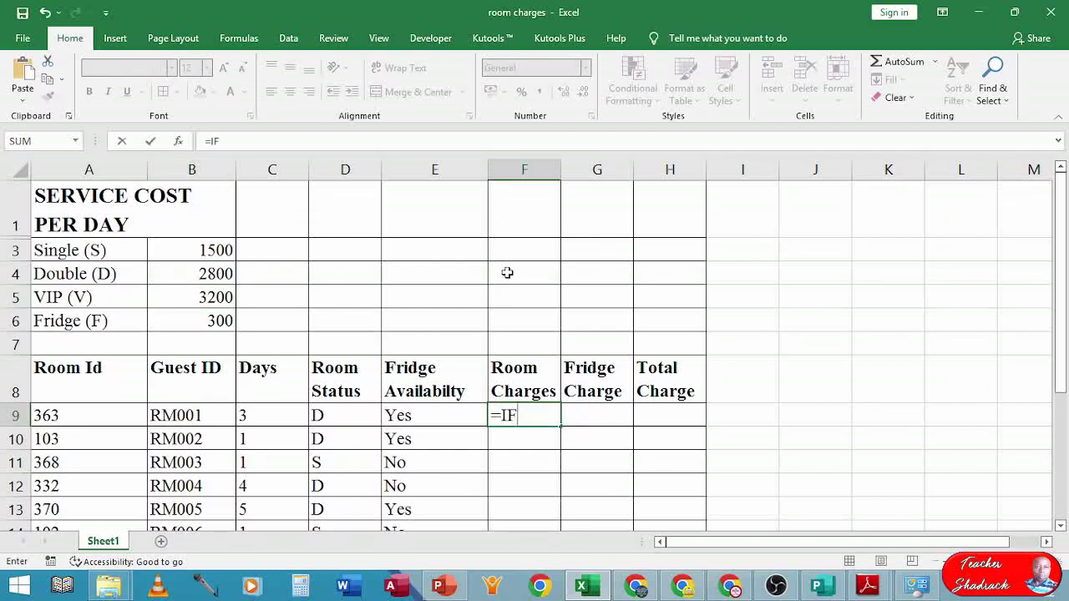
text(()
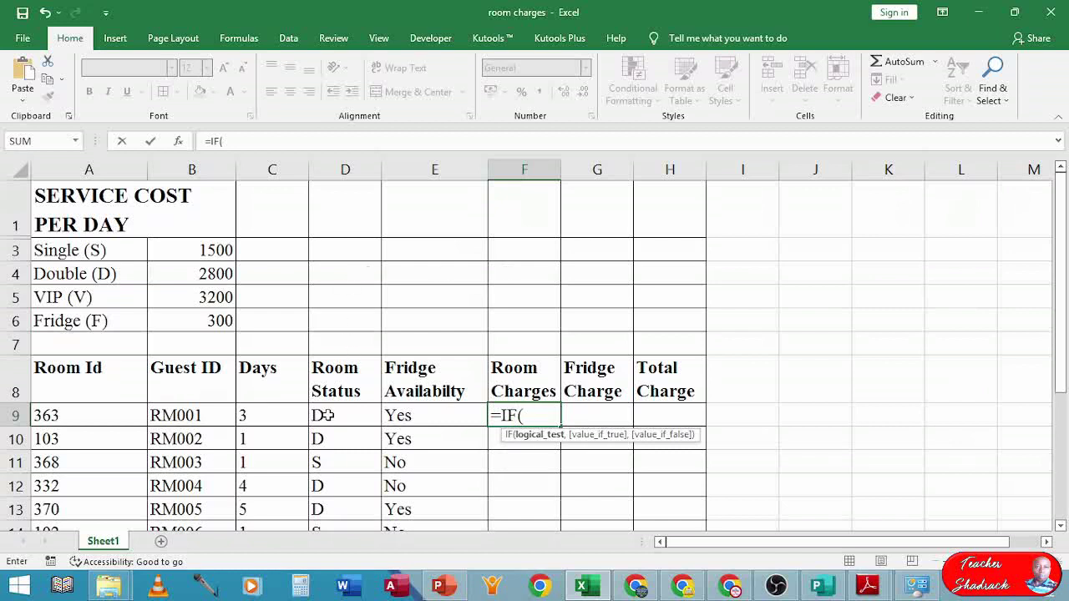
text(D)
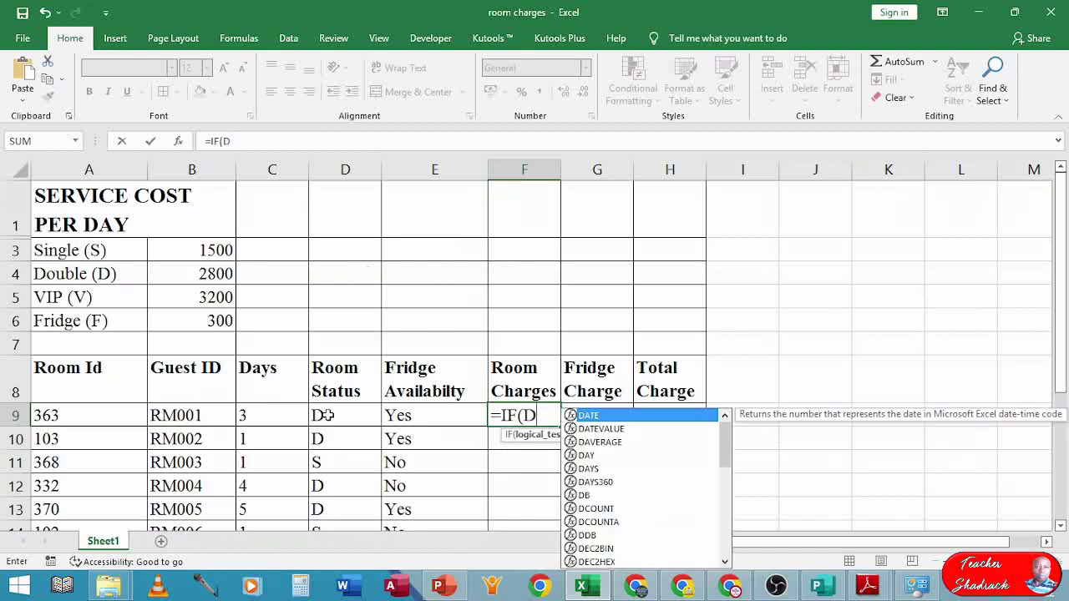
text(9)
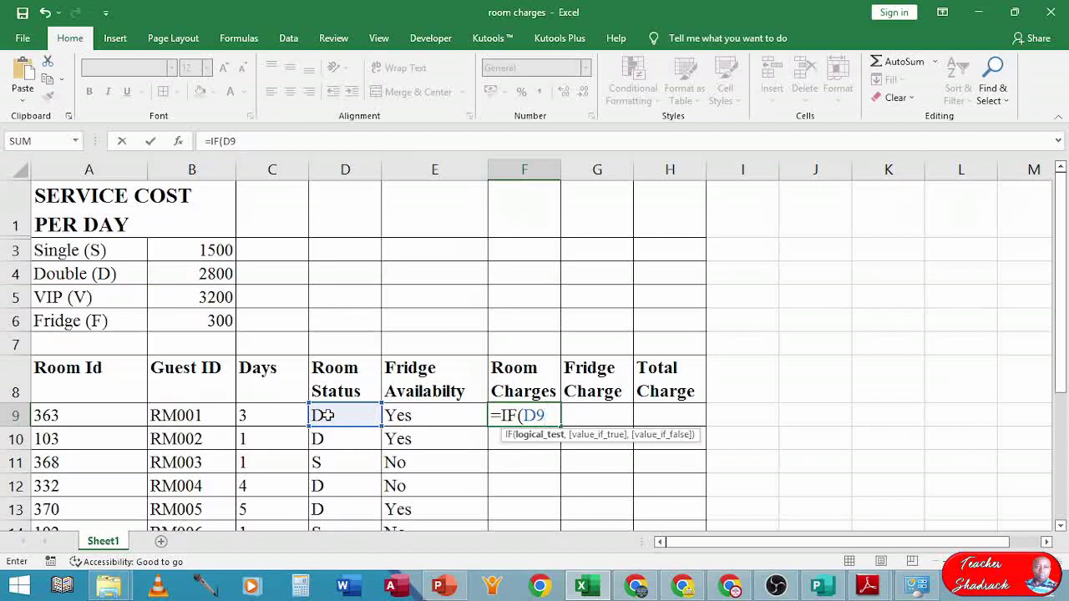
text(="S")
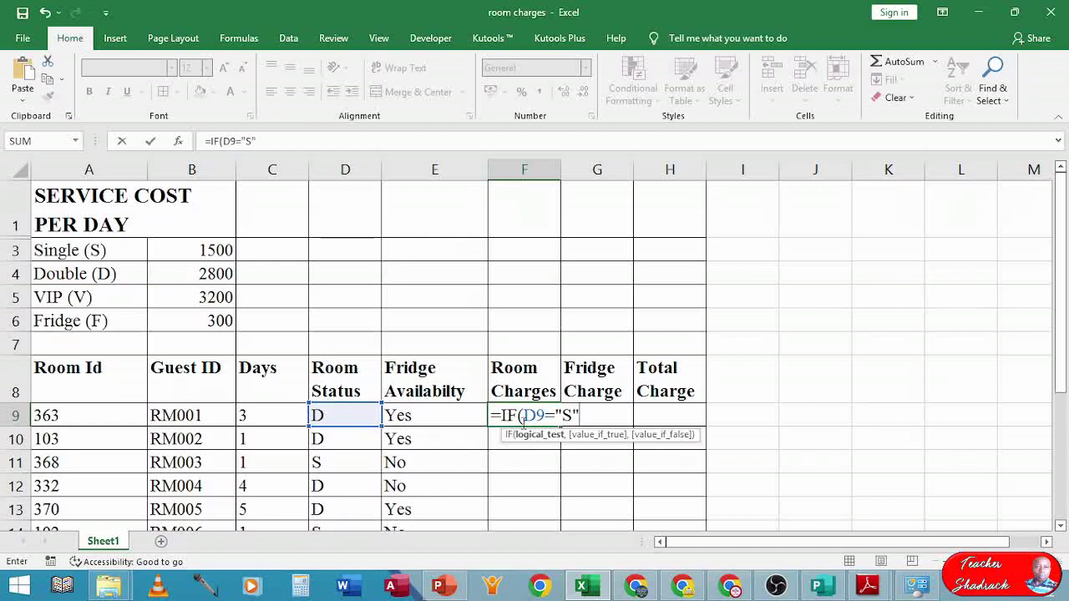
text(,)
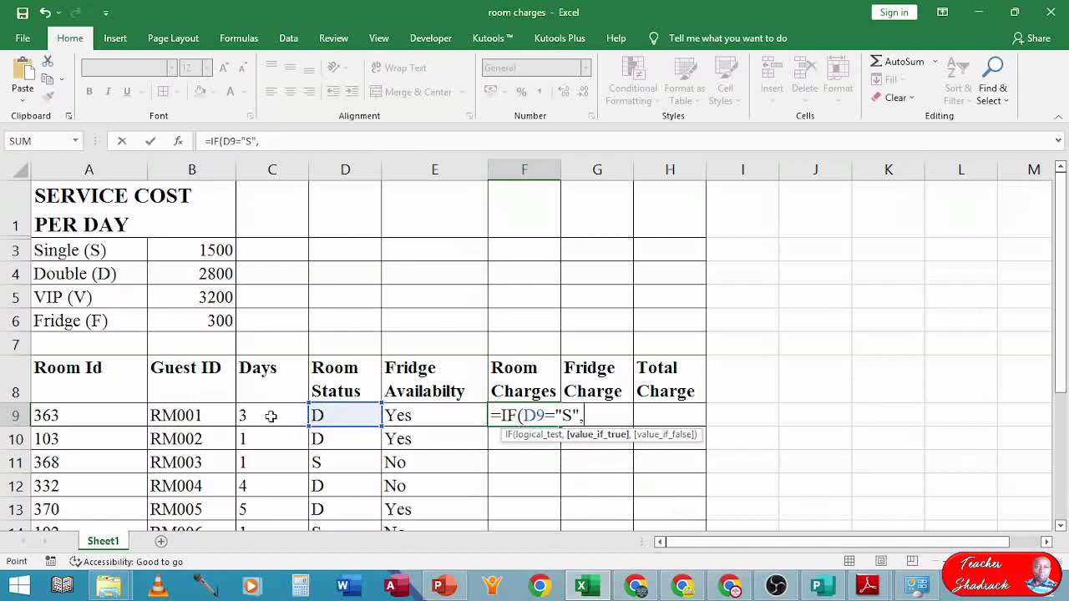
click(271, 416)
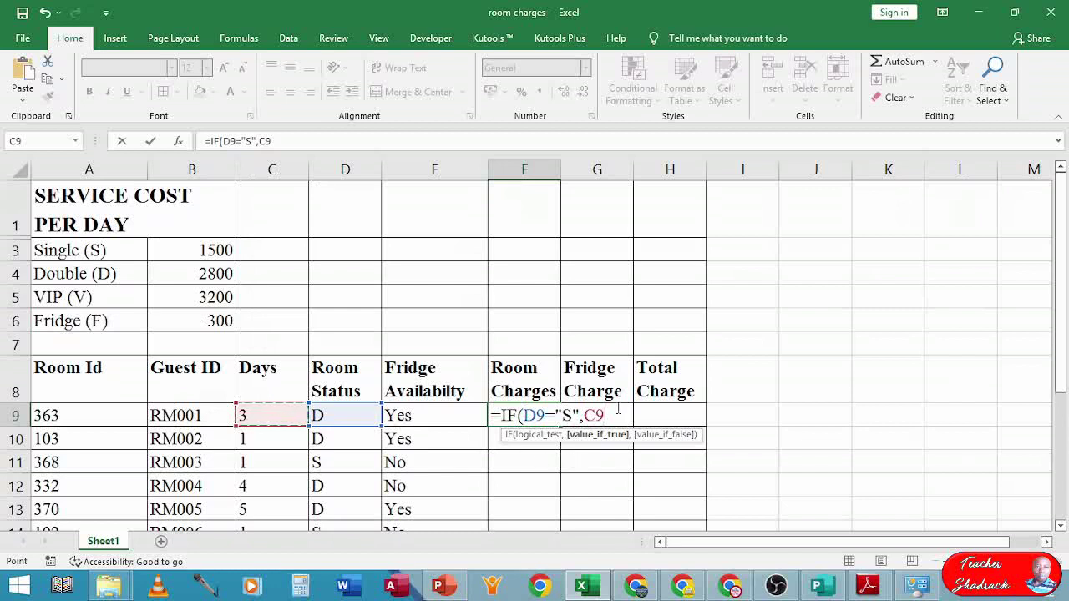
text(*)
text(S)
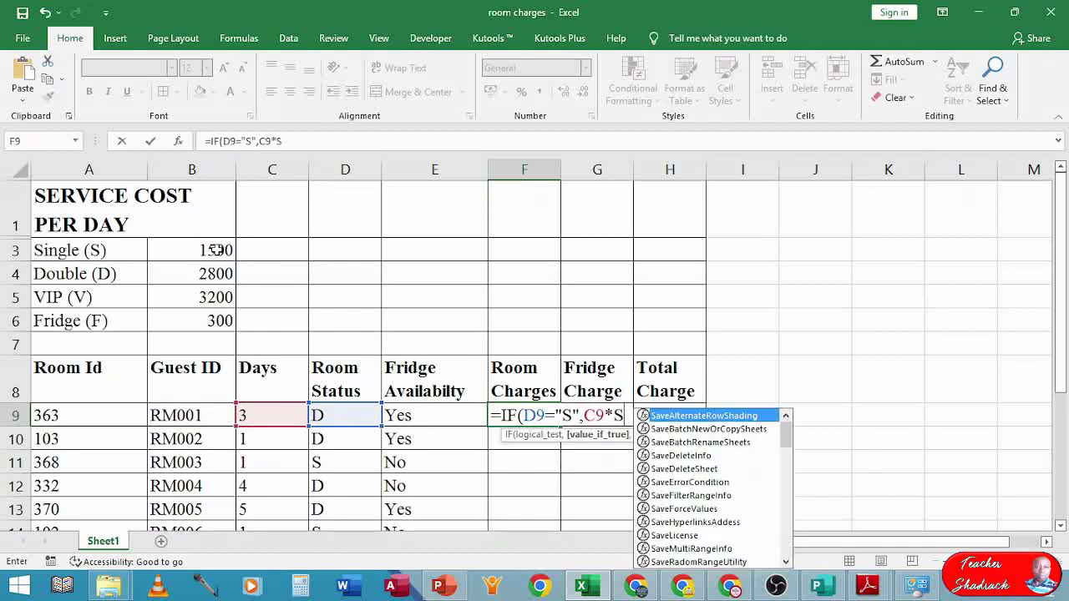
text(R)
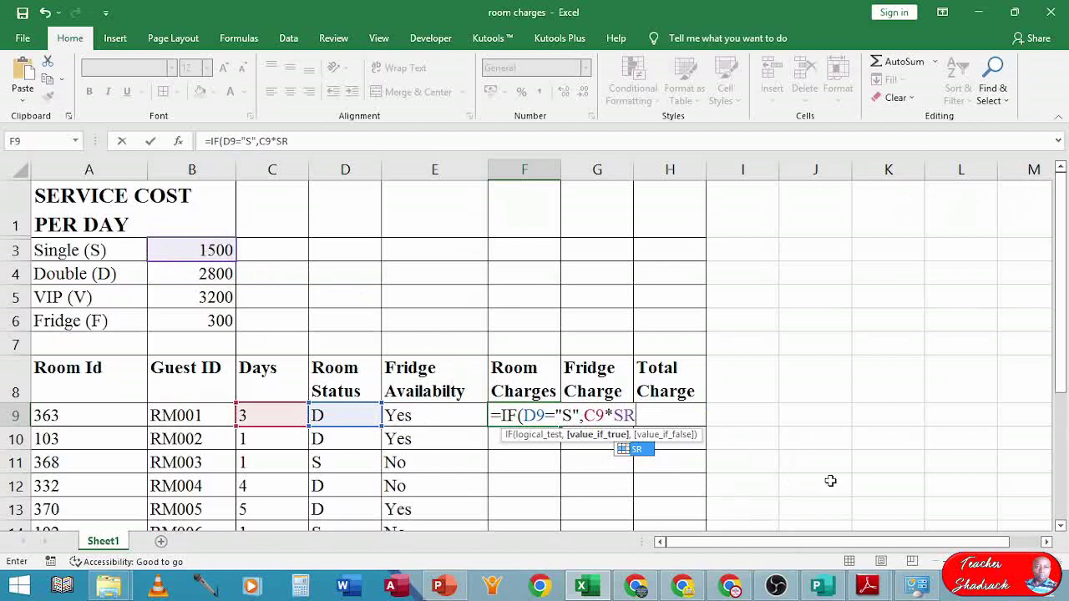
text(,)
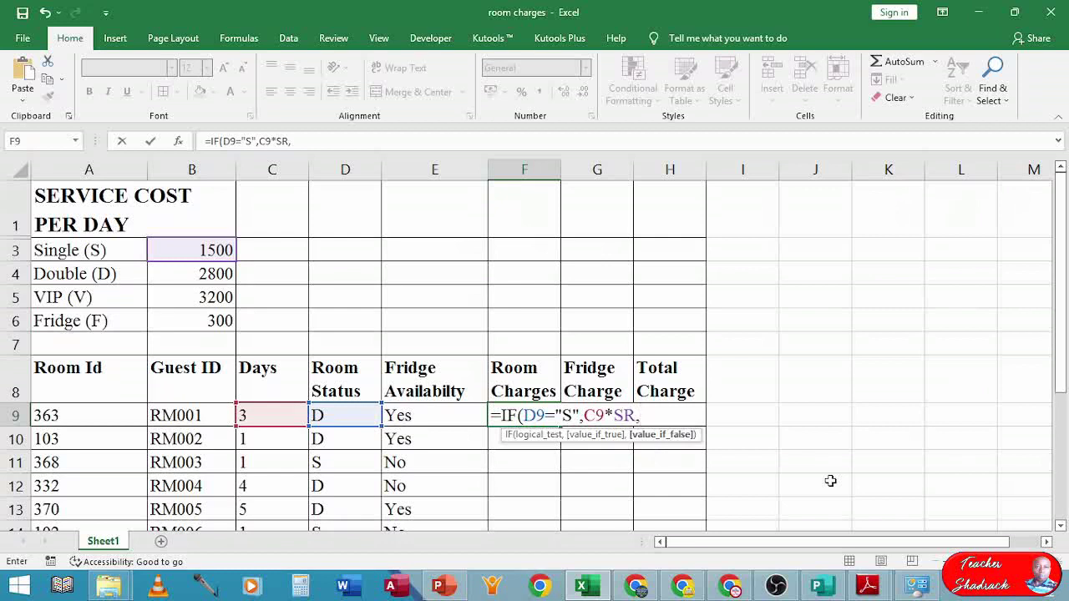
- Add the nested test IF(D9="D",C9*DR, for double rooms and open another IF
text(IF)
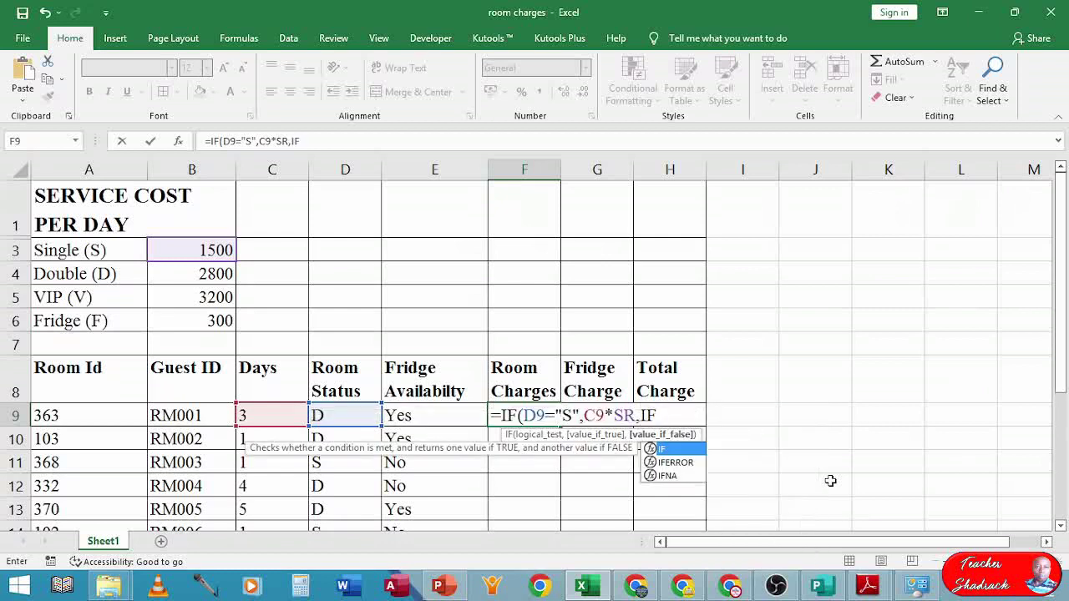
text(()
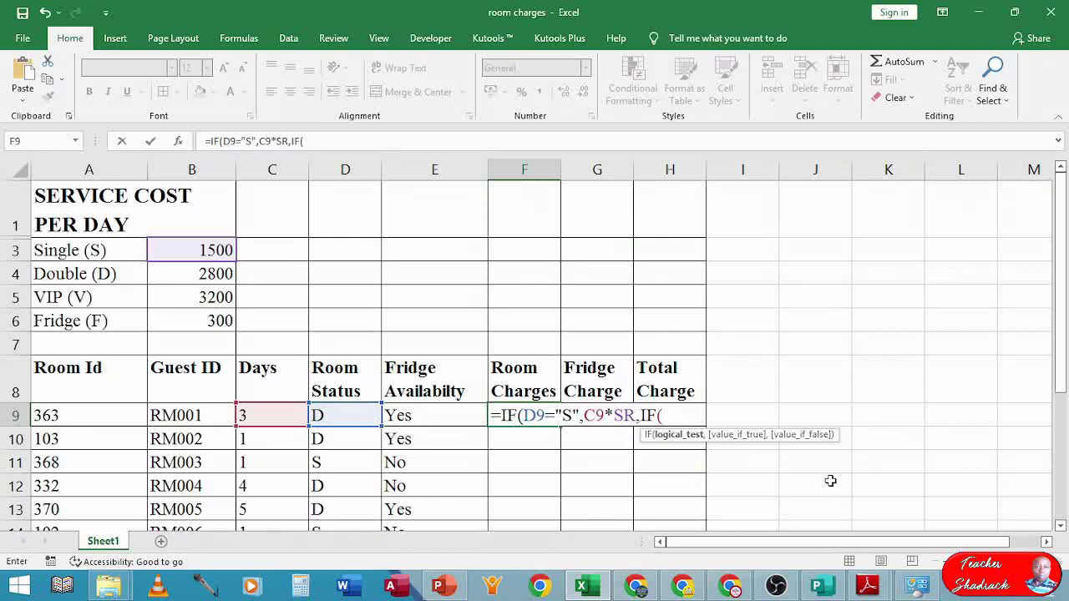
click(335, 418)
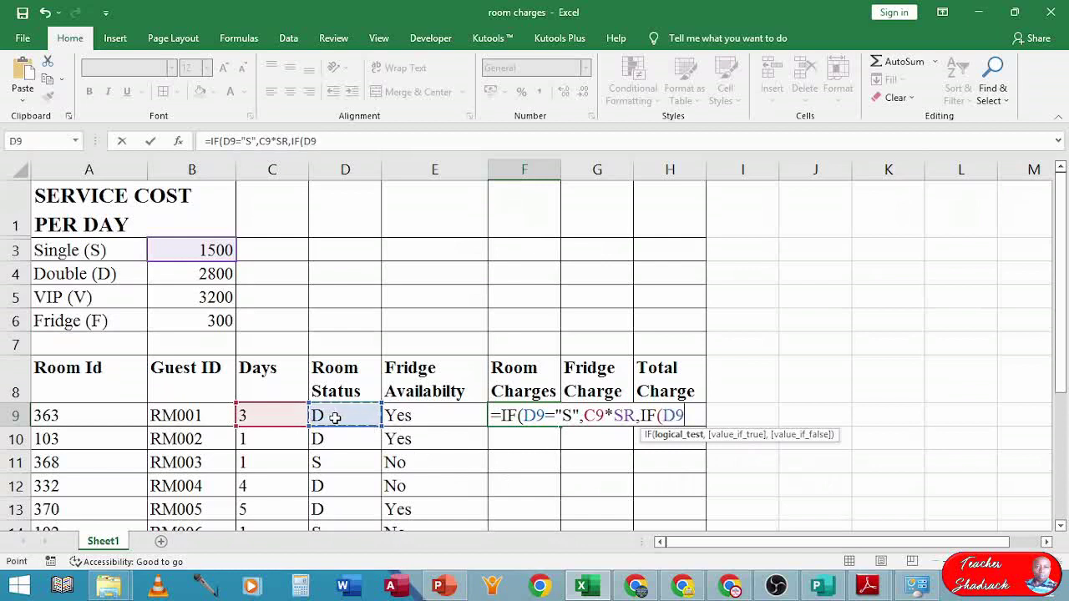
text(="D")
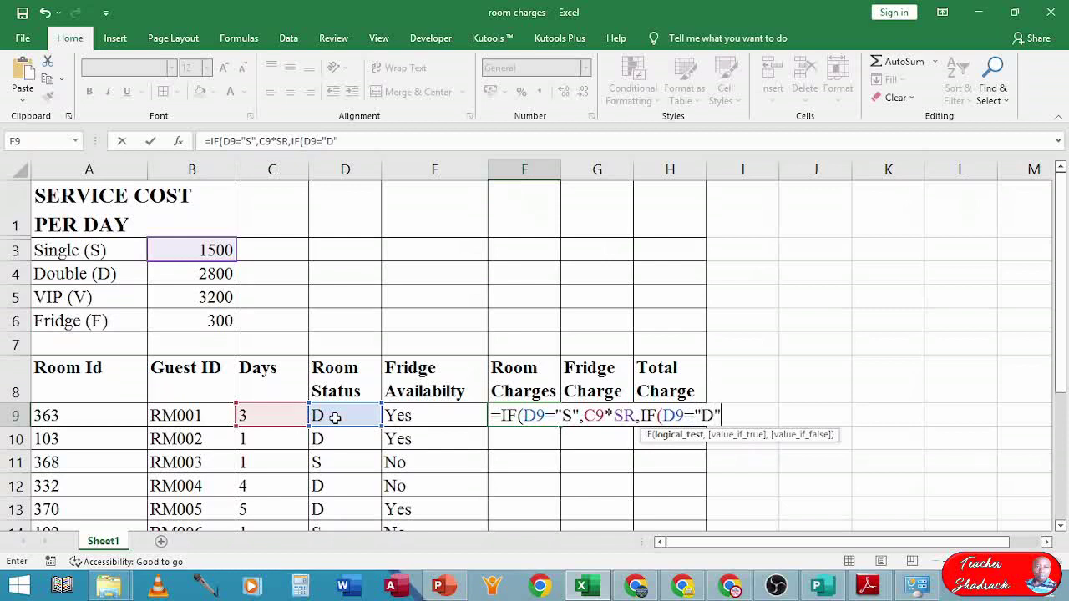
text(,)
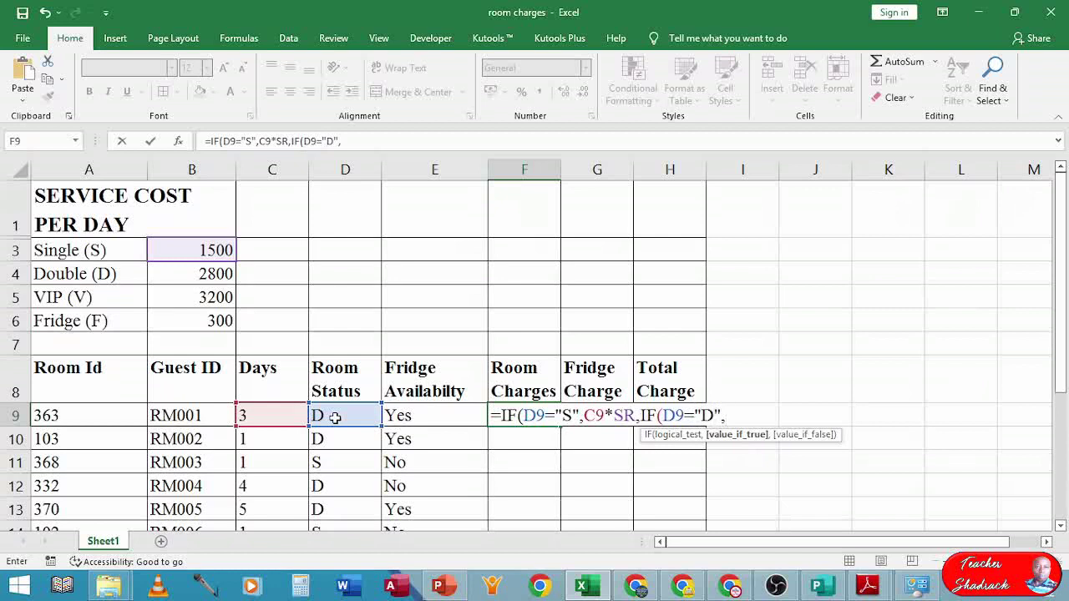
click(267, 415)
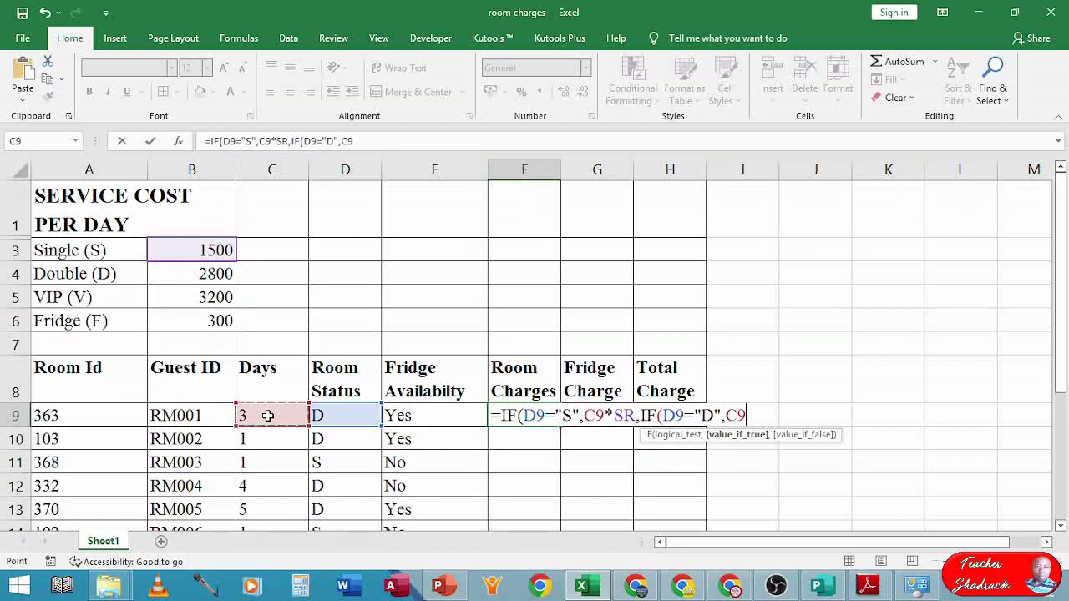
text(*)
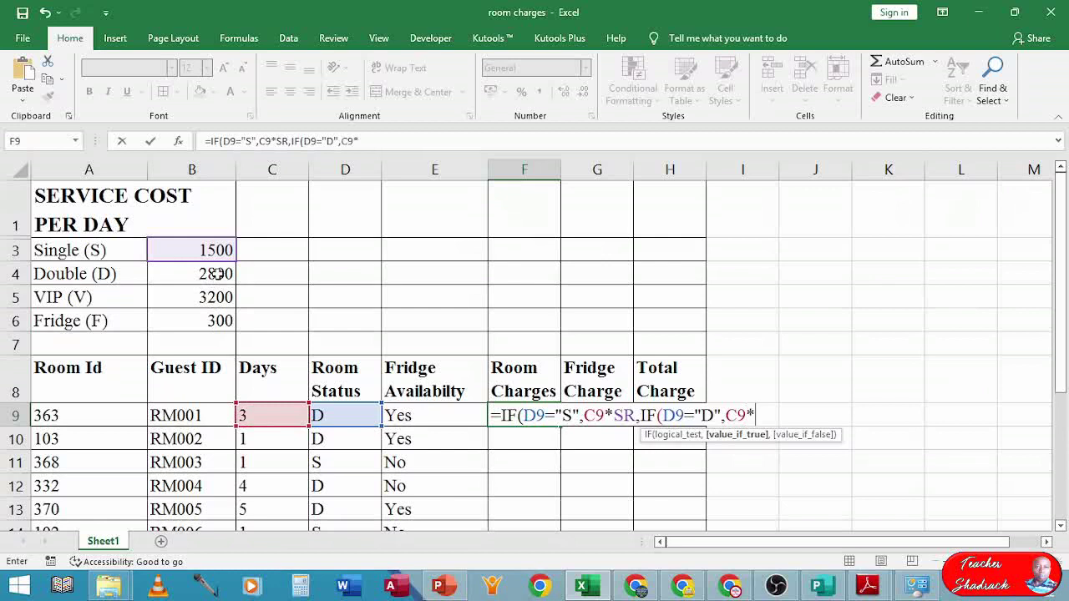
text(DR)
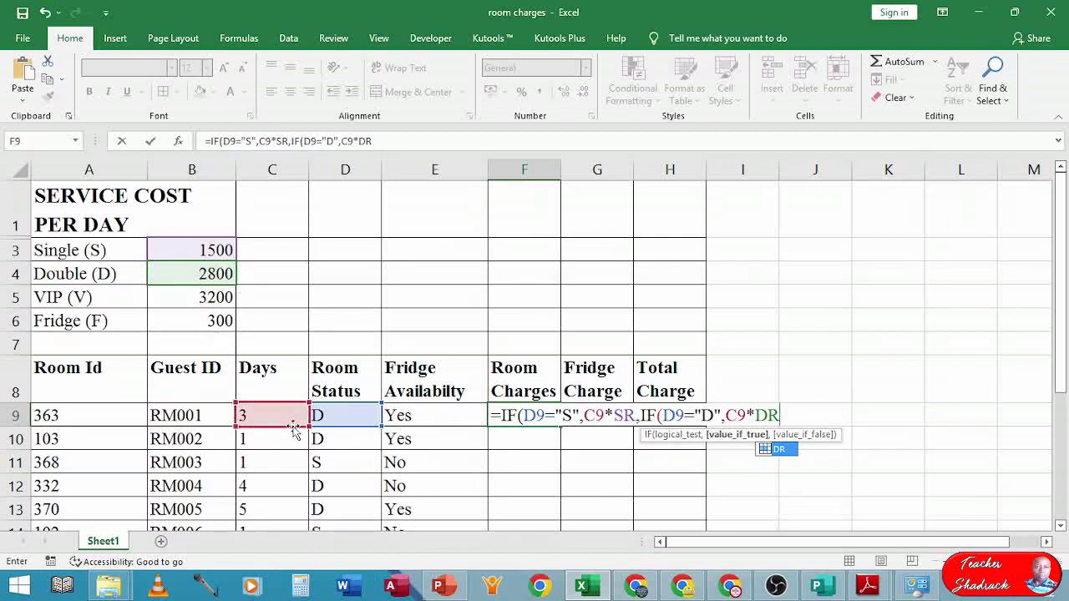
text(,)
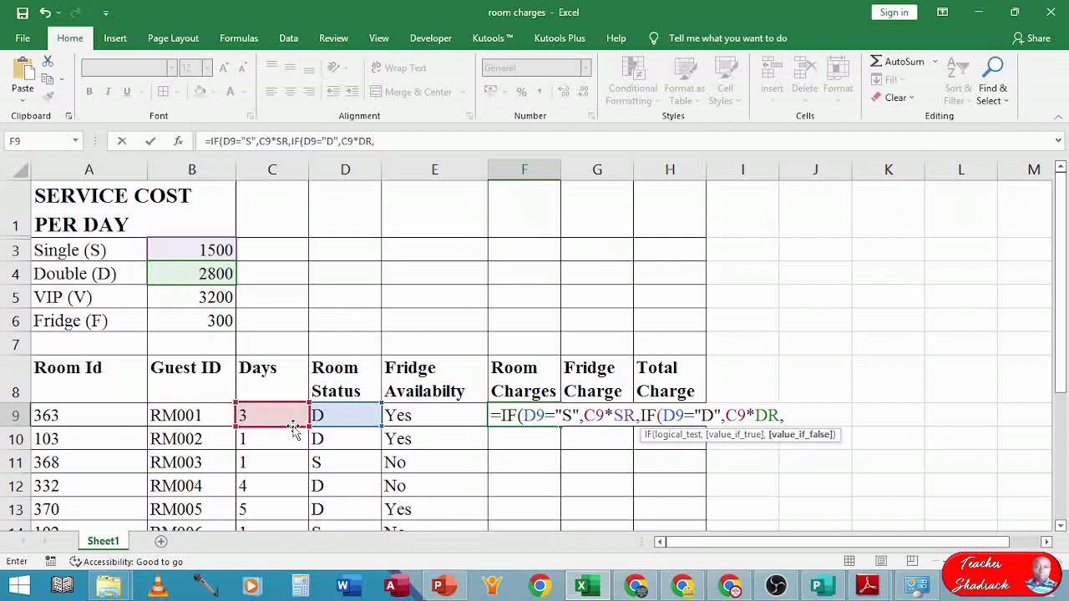
text(IF)
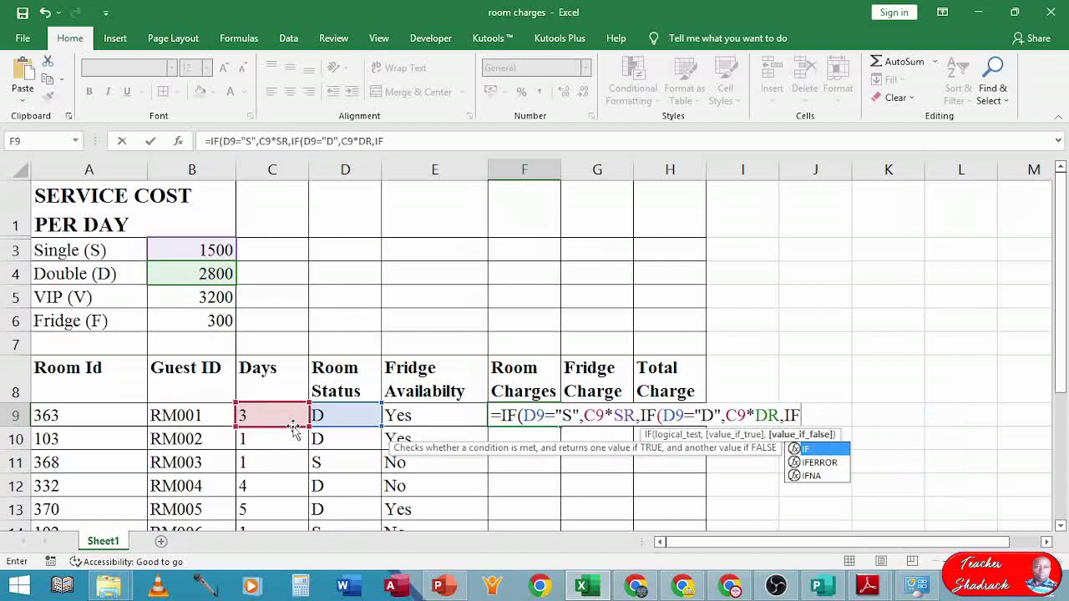
text(()
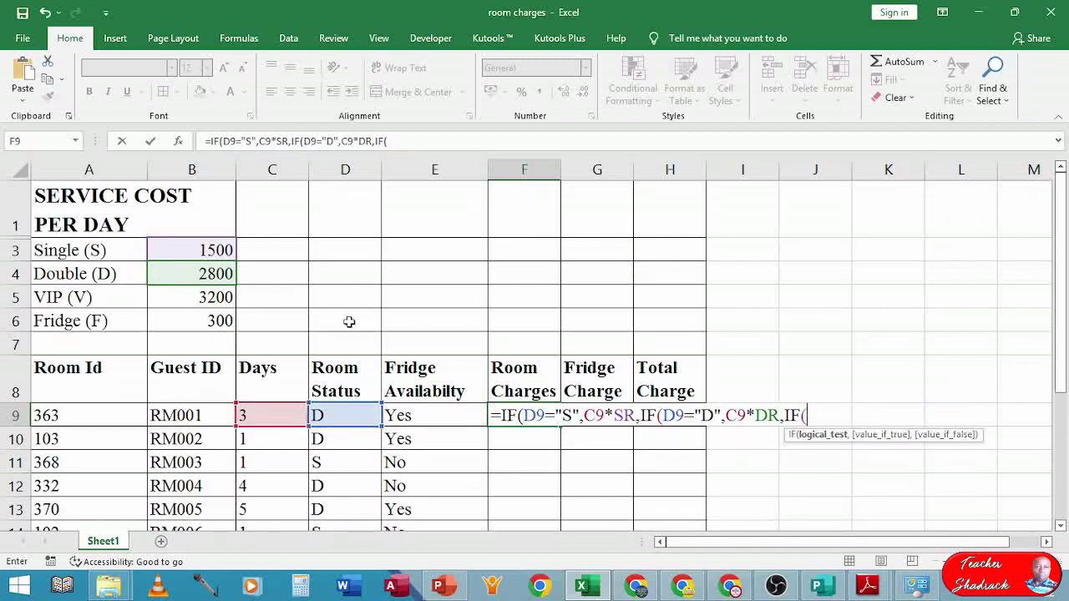
- Add the VIP test IF(D9="V",C9*VP, and begin the next IF with D9=
click(341, 416)
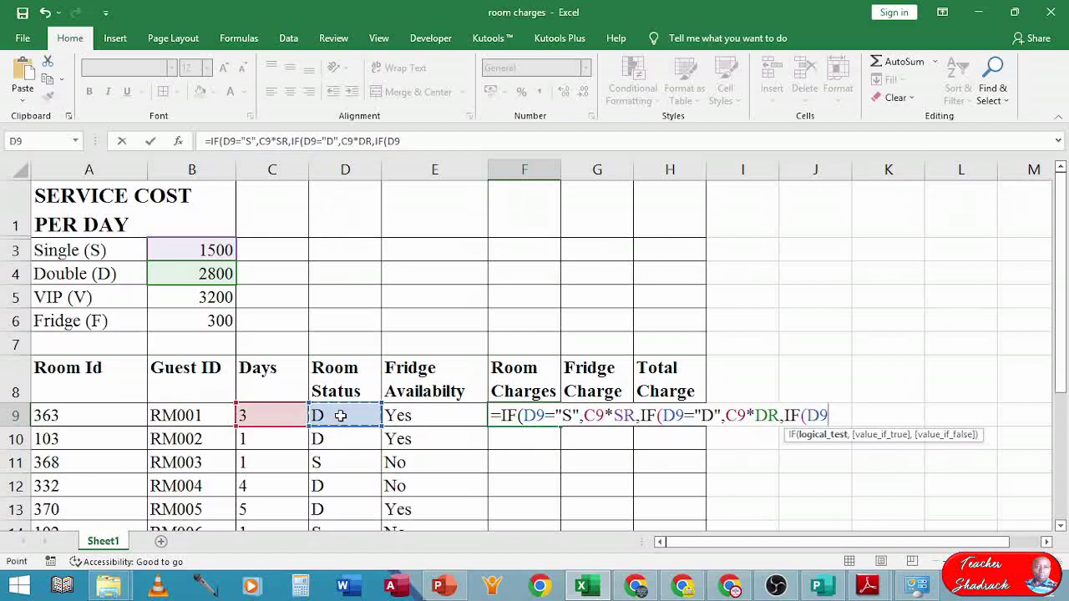
text(="V")
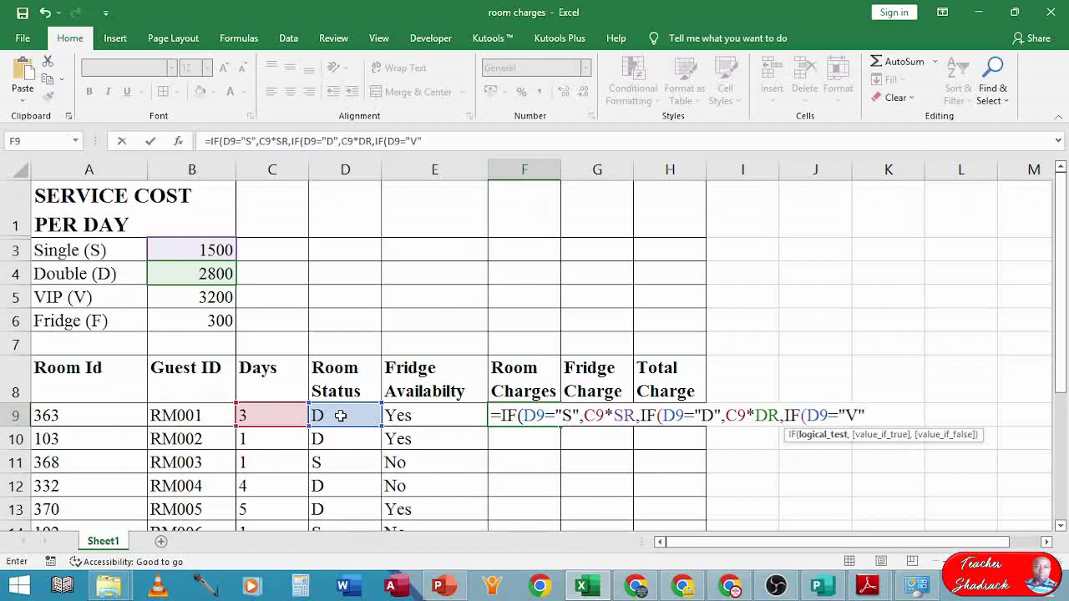
text(,)
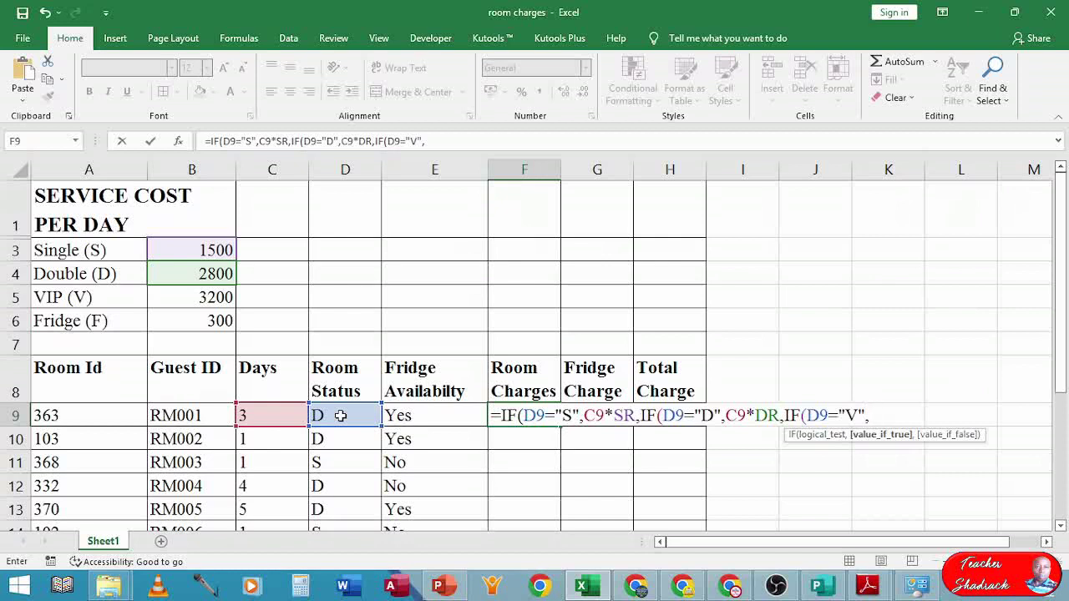
click(262, 415)
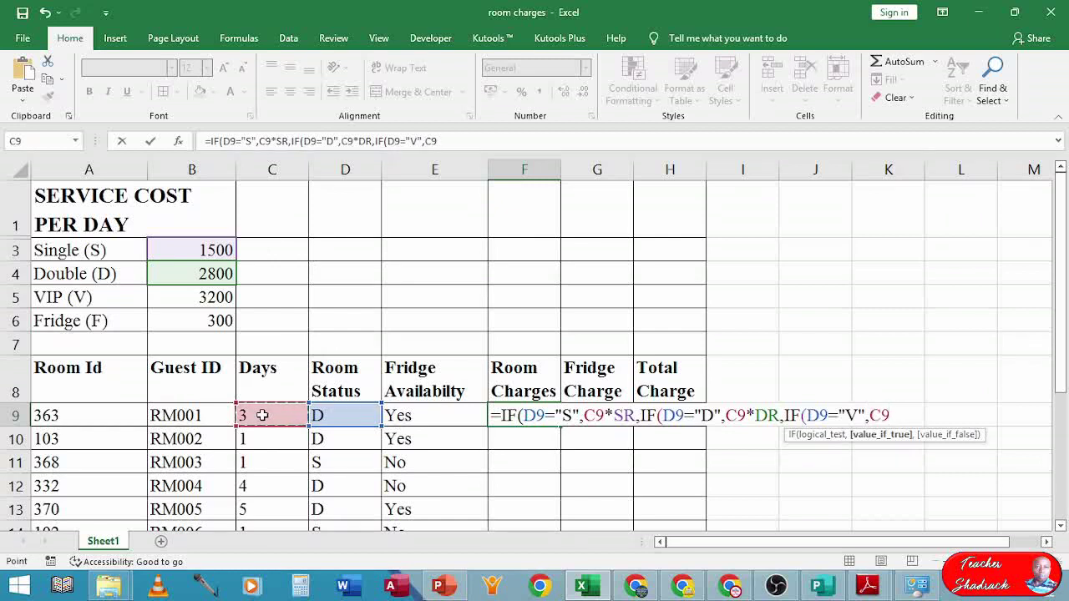
text(*)
text(VP)
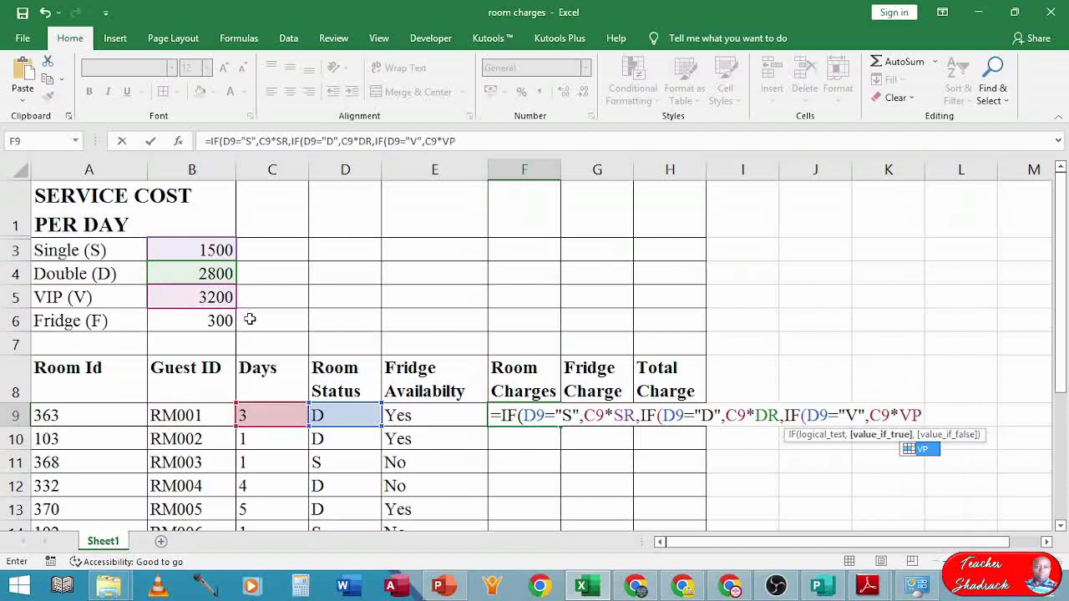
text(,)
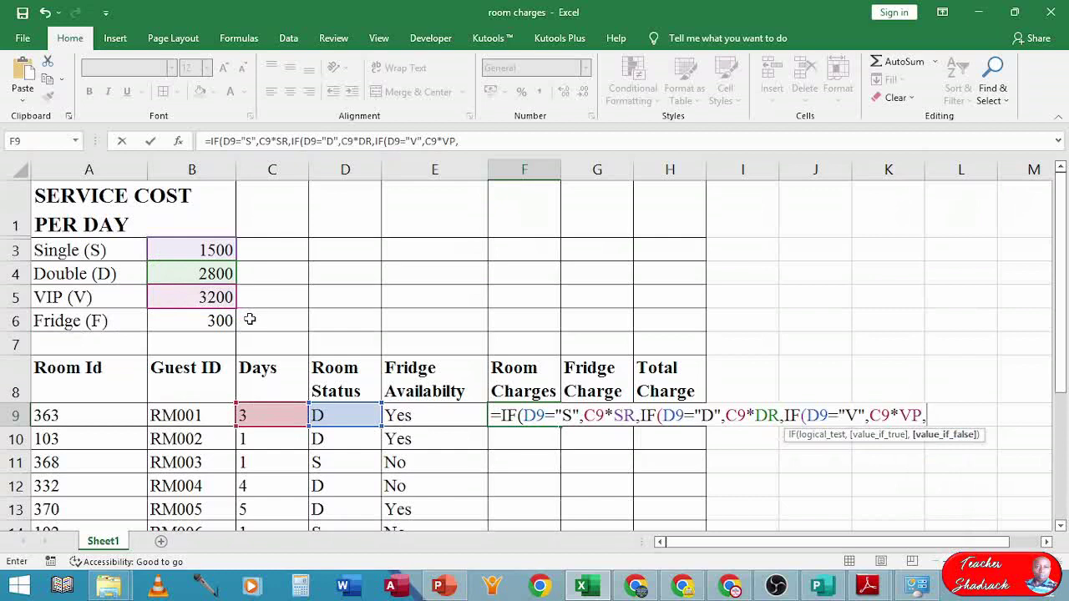
text(IF)
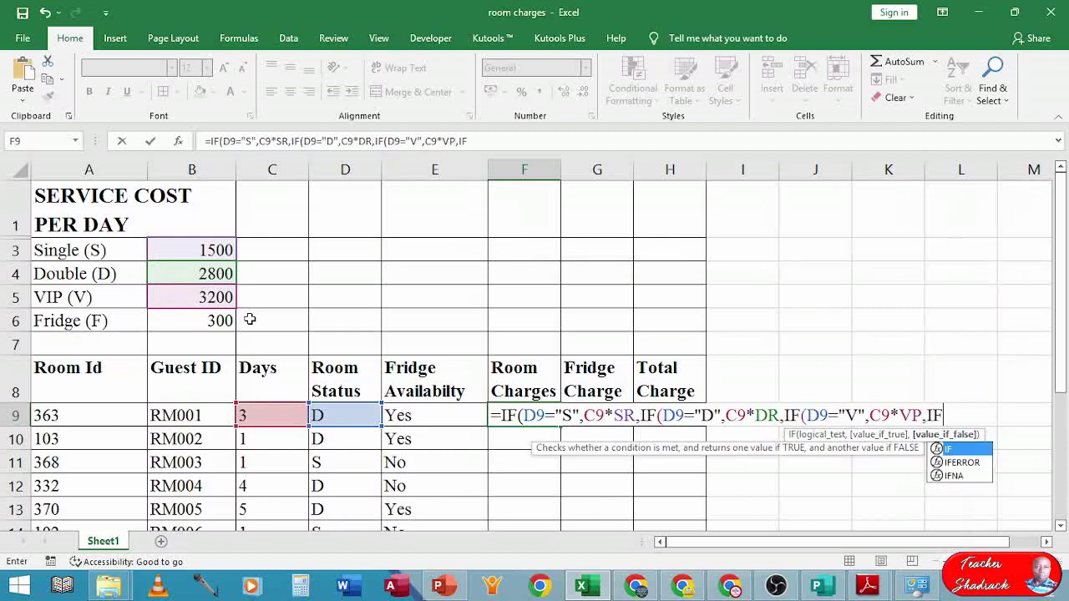
text(()
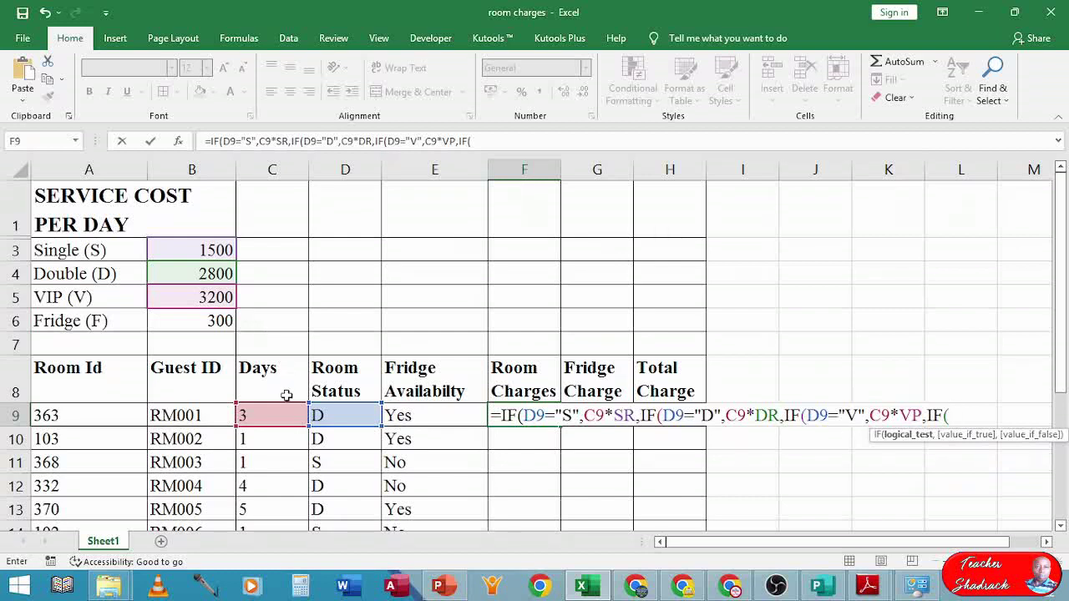
click(326, 415)
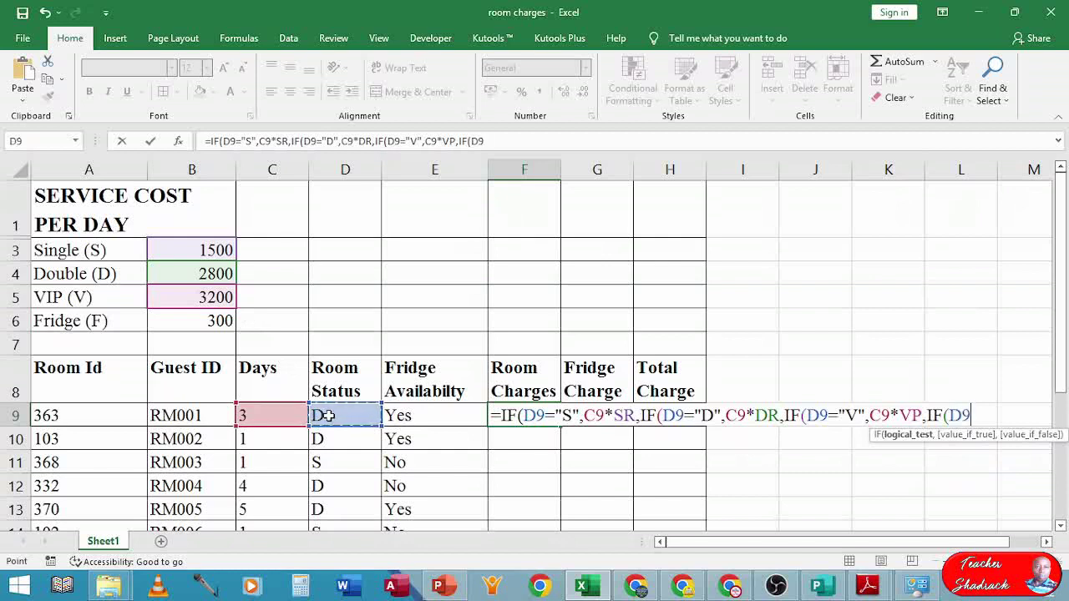
text(=)
- Drop the extra IF test and close F9's nested IF with ""))) so it returns 8400
key(BackSpace)
key(BackSpace)
key(BackSpace)
key(BackSpace)
key(BackSpace)
key(BackSpace)
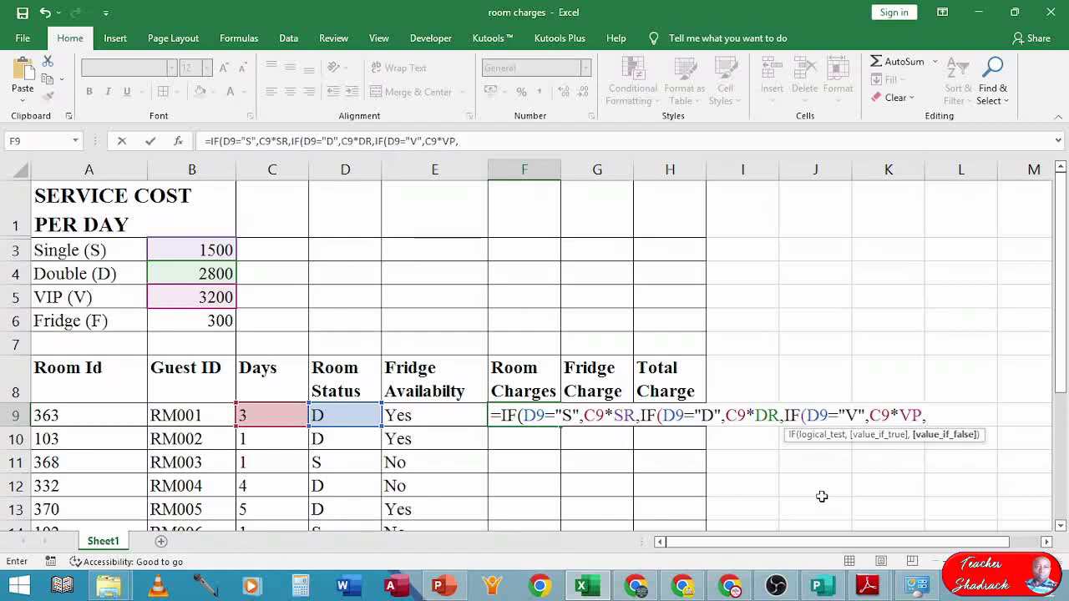
text(""))
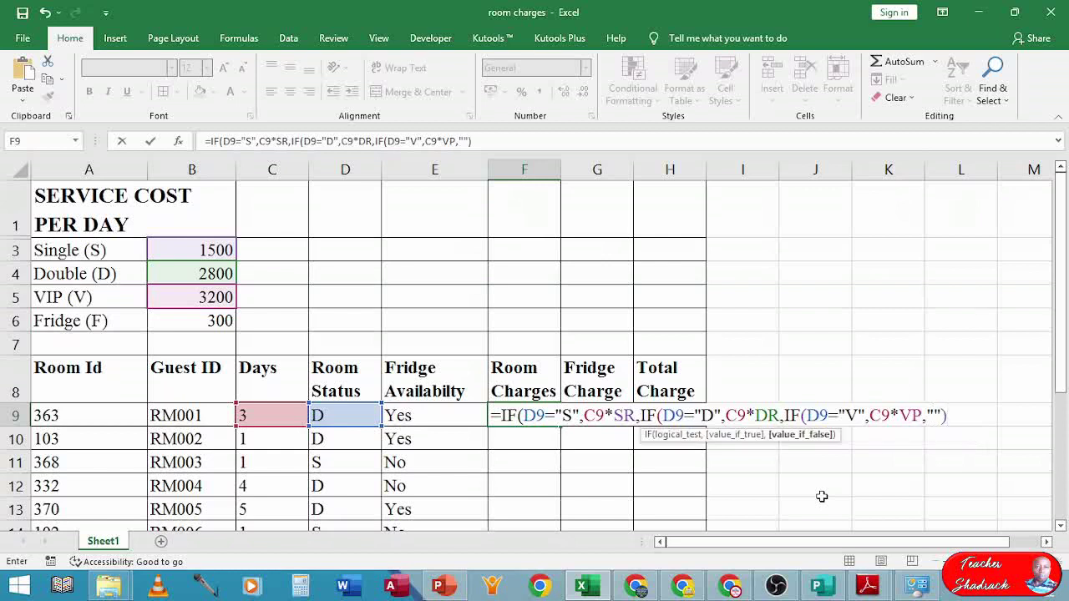
text()))
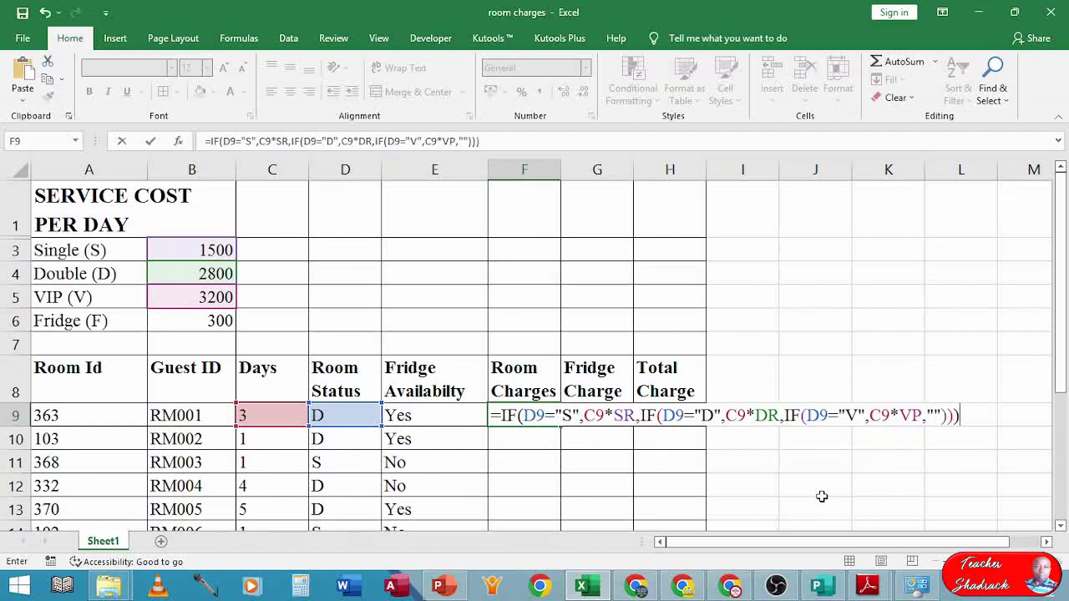
key(Return)
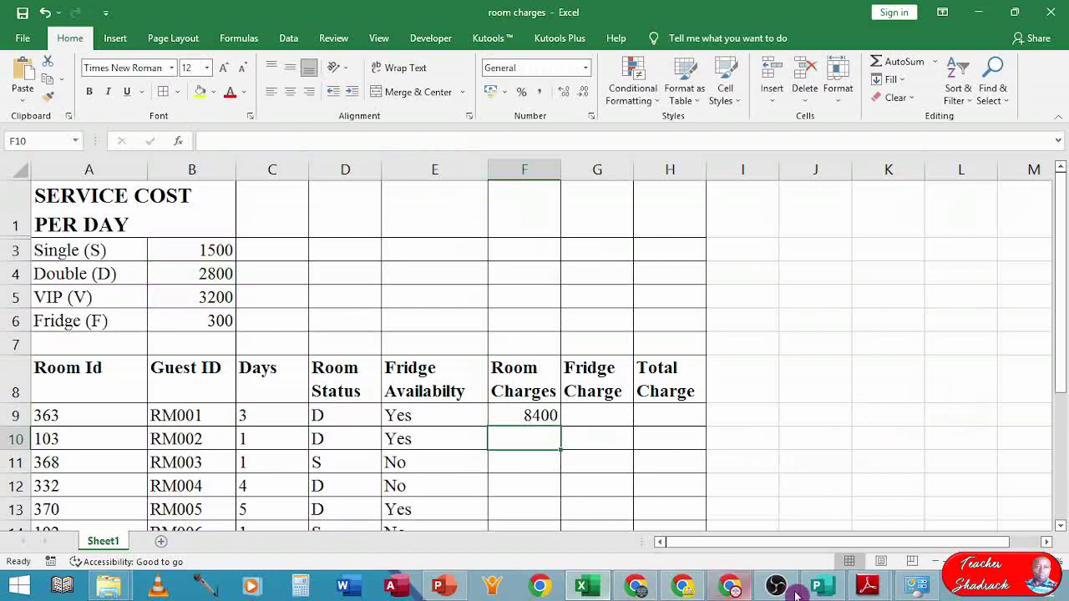
- Bring up the exam PDF in Adobe Reader at question (c)'s Fridge and Total Charges tasks
mouse_move(871, 591)
click(785, 501)
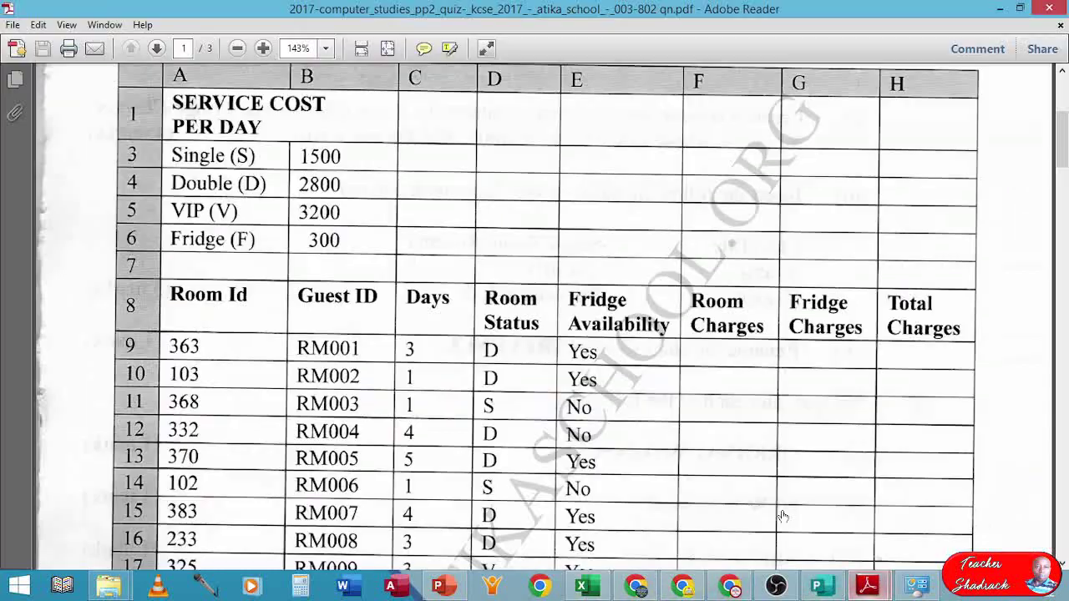
scroll(491, 510, down, 5)
scroll(492, 510, down, 5)
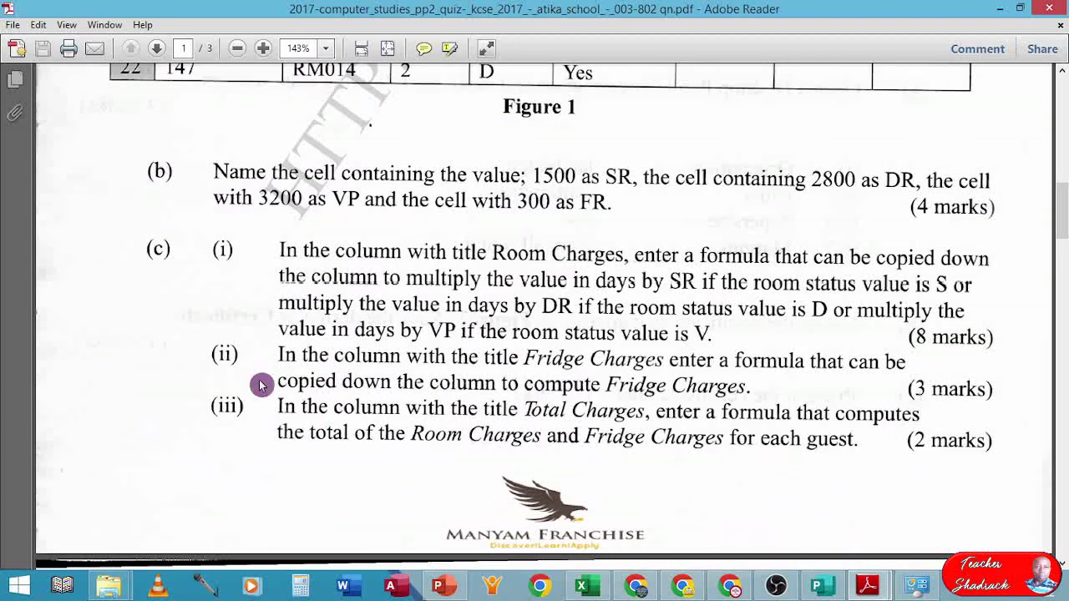
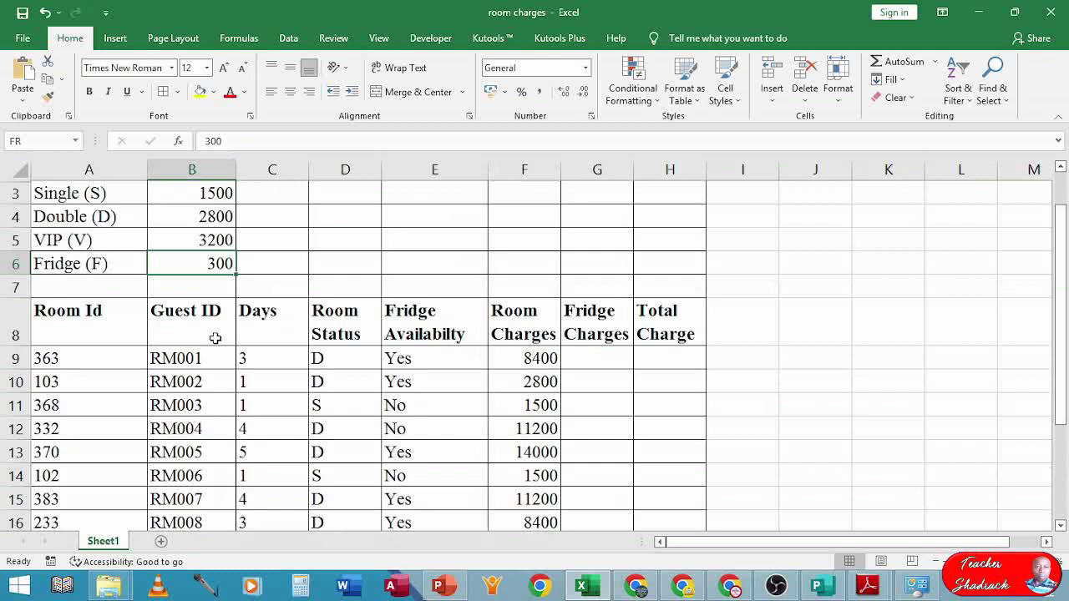
- Select cell G9, the first Fridge Charges entry
click(592, 357)
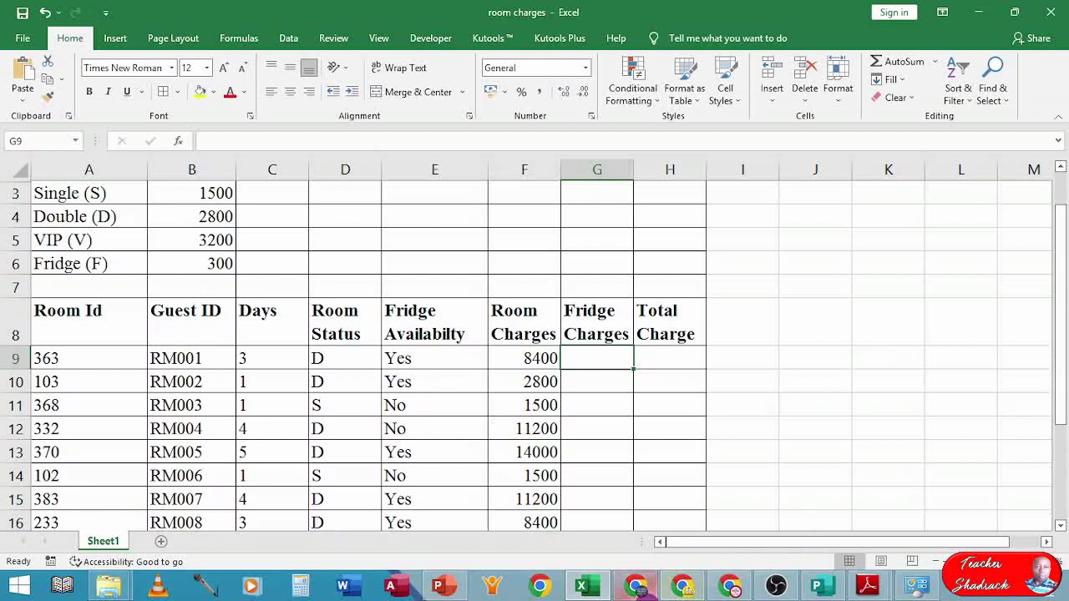
mouse_move(876, 589)
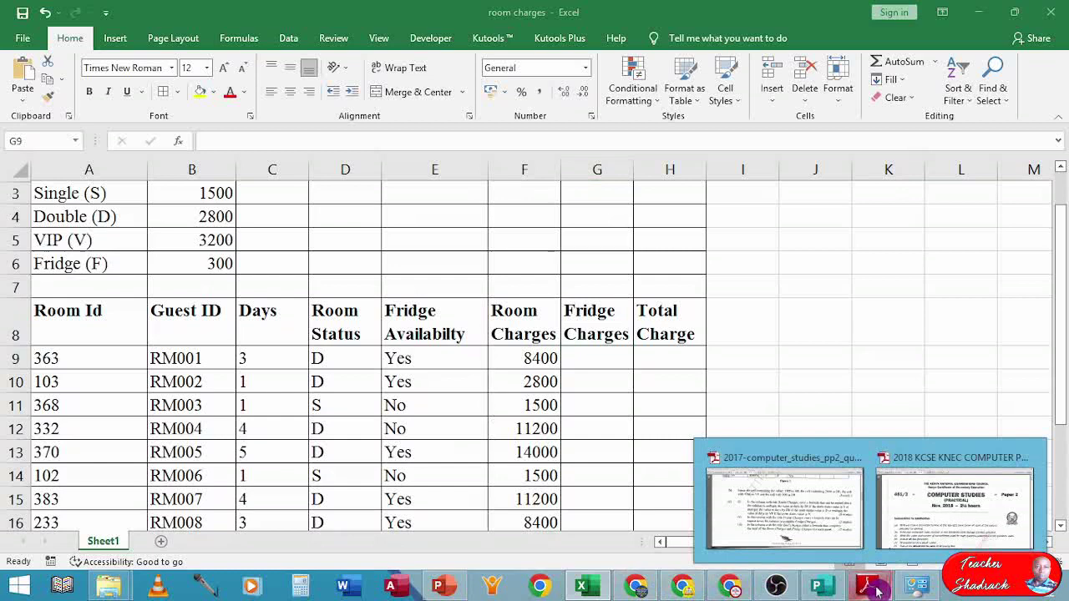
click(759, 511)
scroll(651, 390, up, 3)
scroll(651, 390, up, 8)
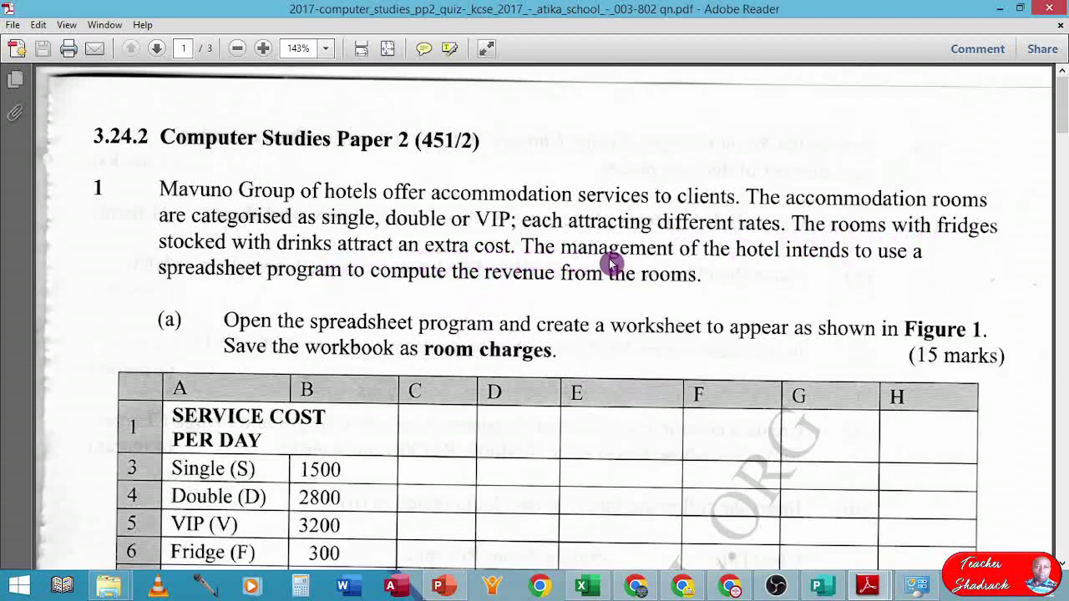
scroll(614, 267, down, 3)
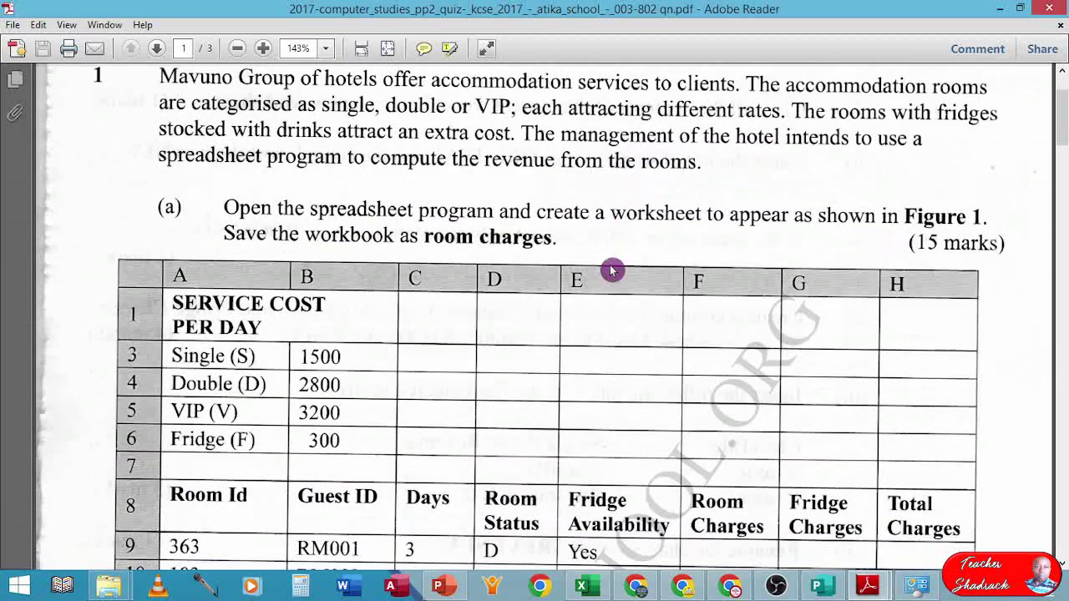
scroll(611, 270, down, 18)
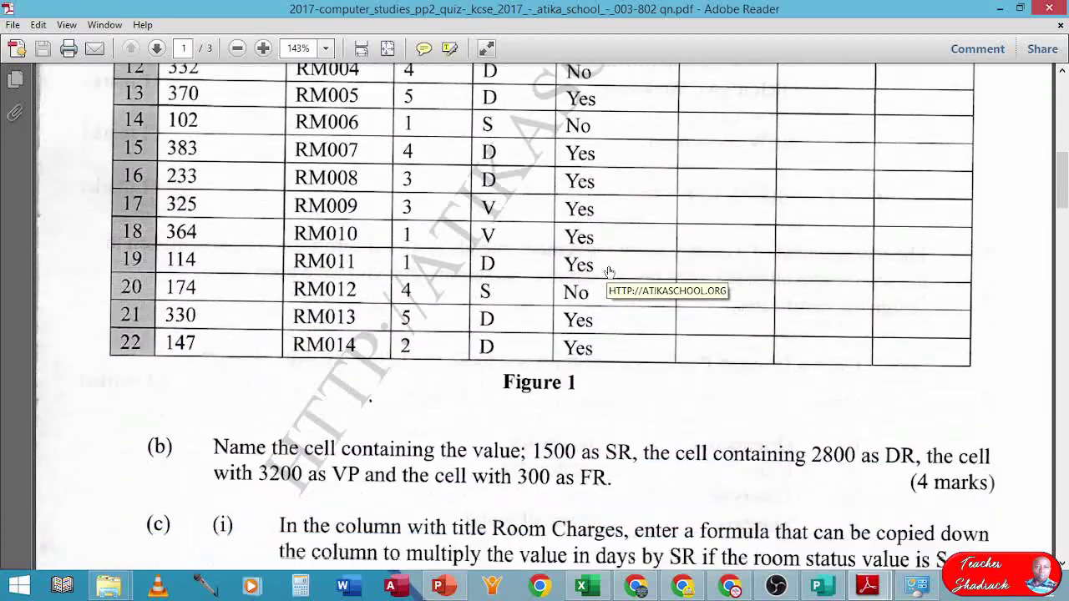
scroll(612, 271, down, 4)
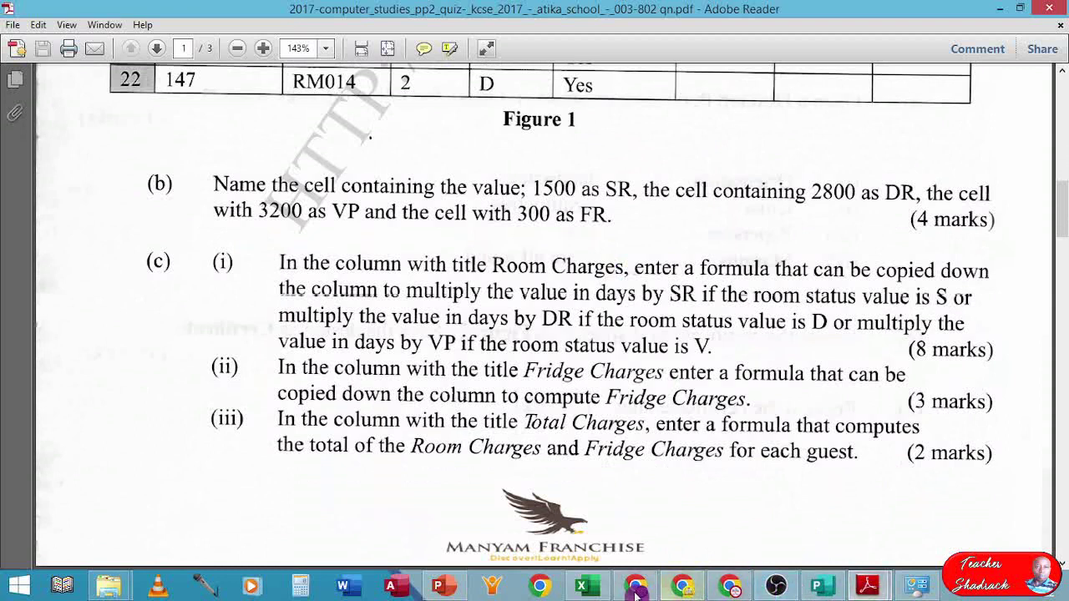
click(589, 588)
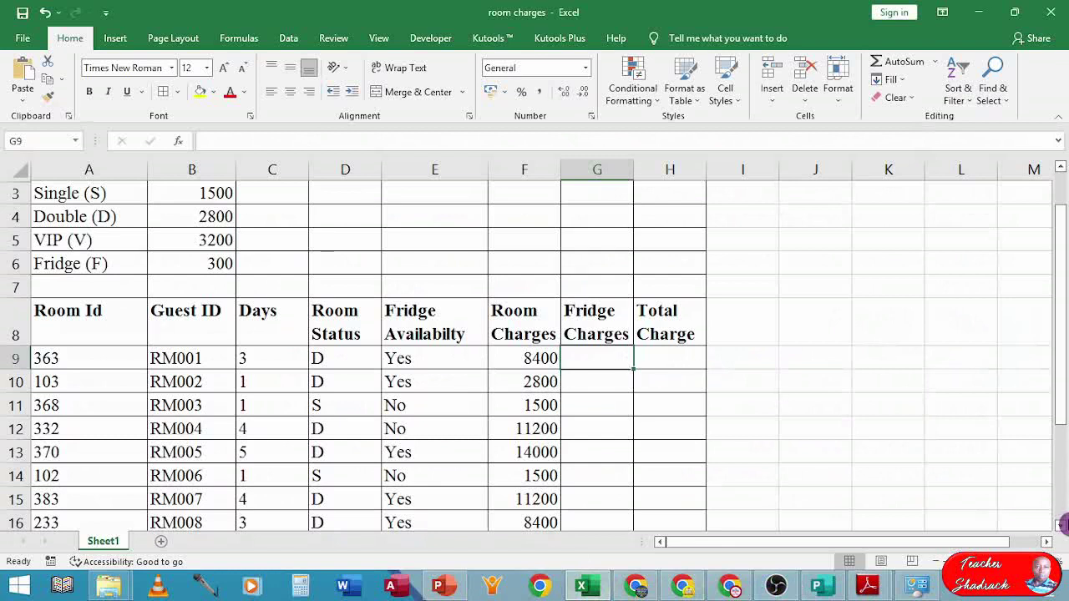
- Enter =IF(F9="Yes",fr*C9,0) in G9, which shows 0 for the first guest
text(=)
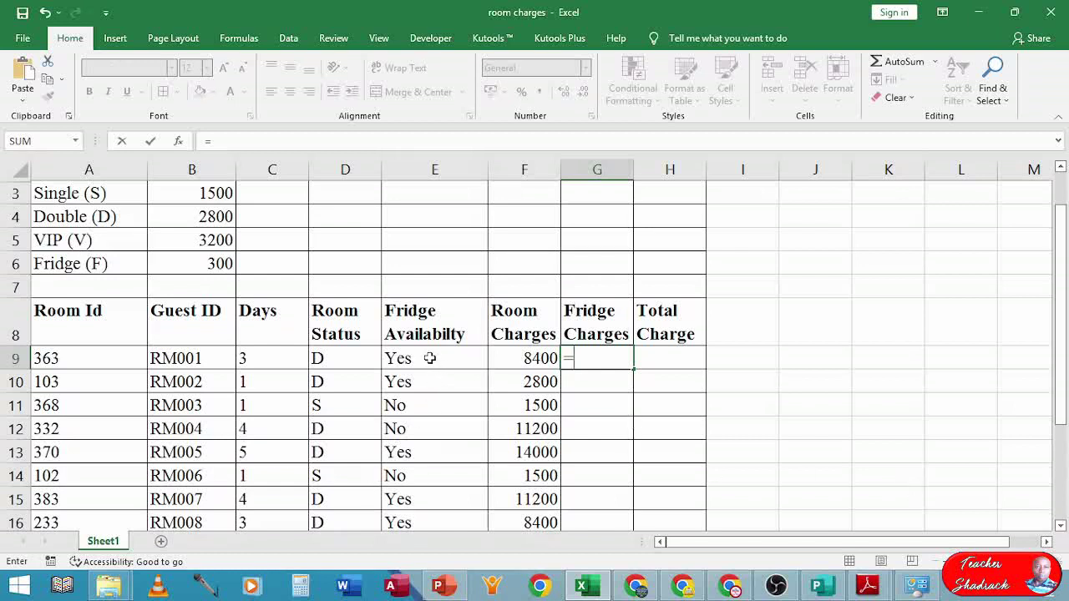
click(429, 357)
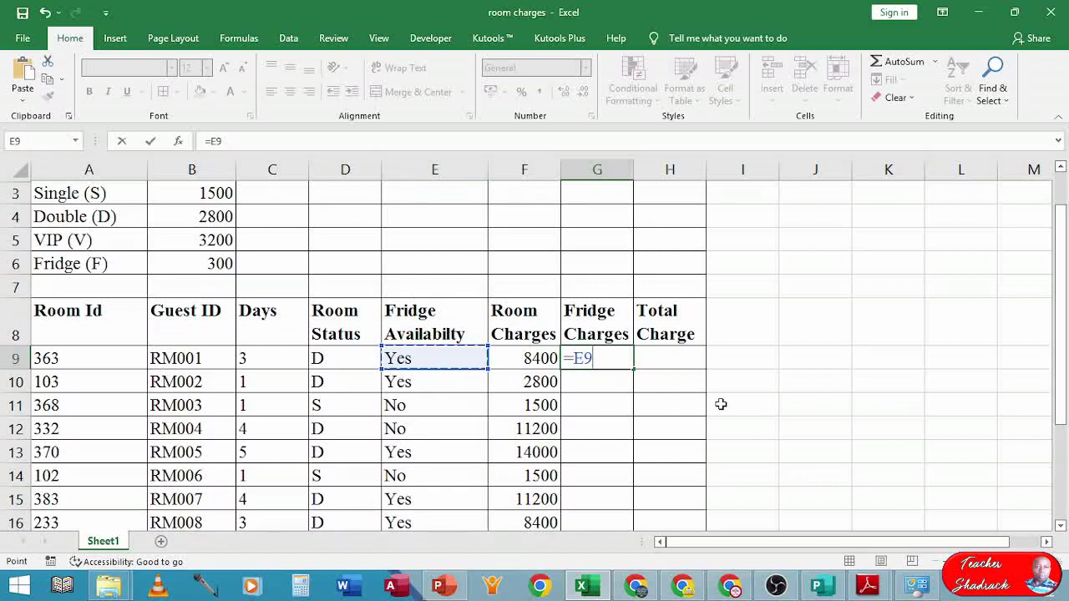
key(BackSpace)
key(BackSpace)
text(I)
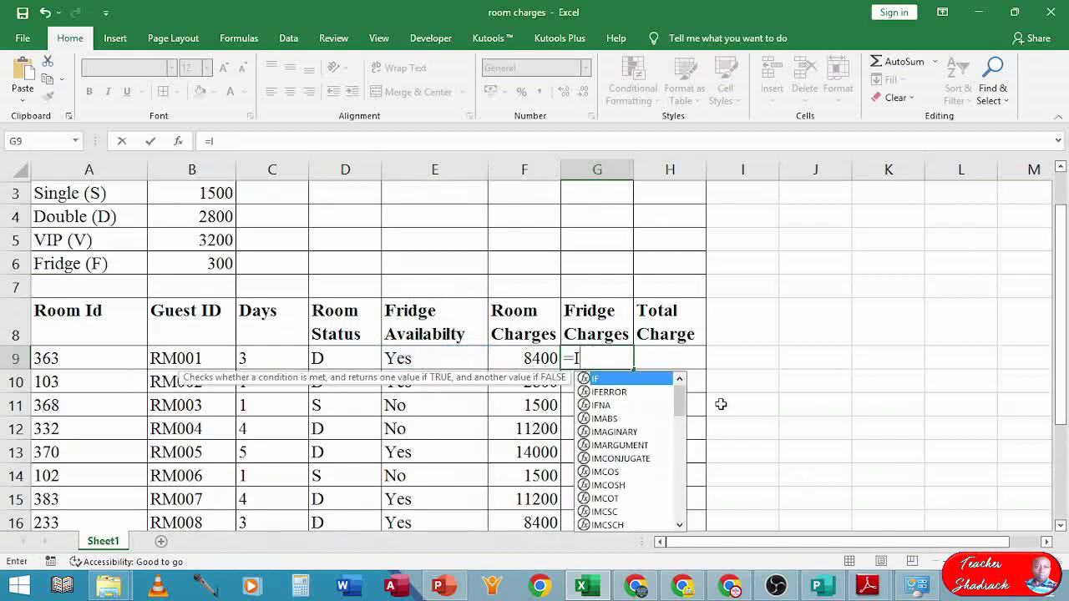
text(F()
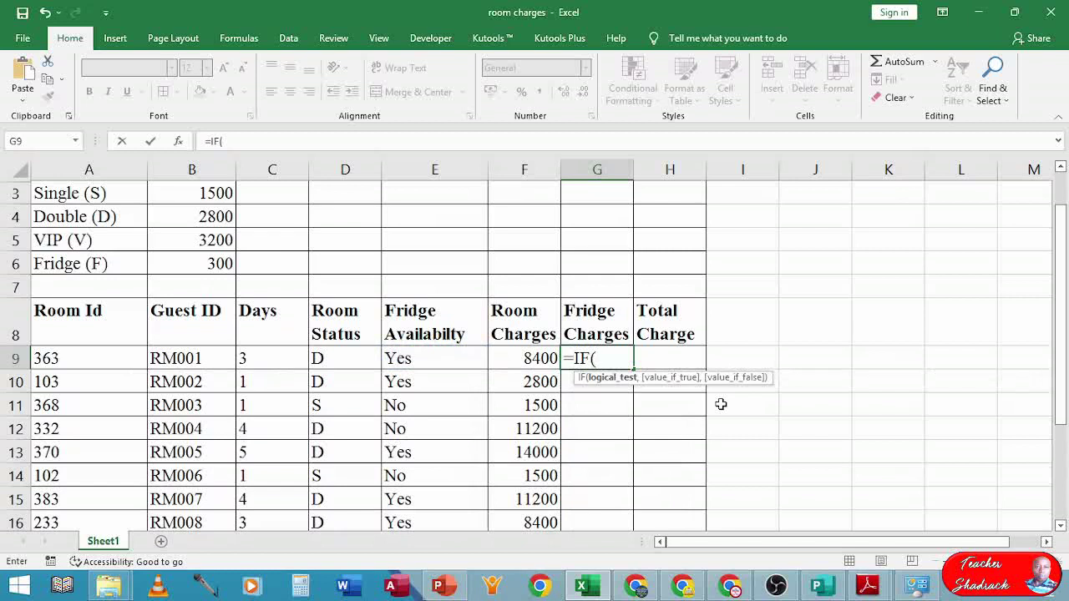
click(534, 357)
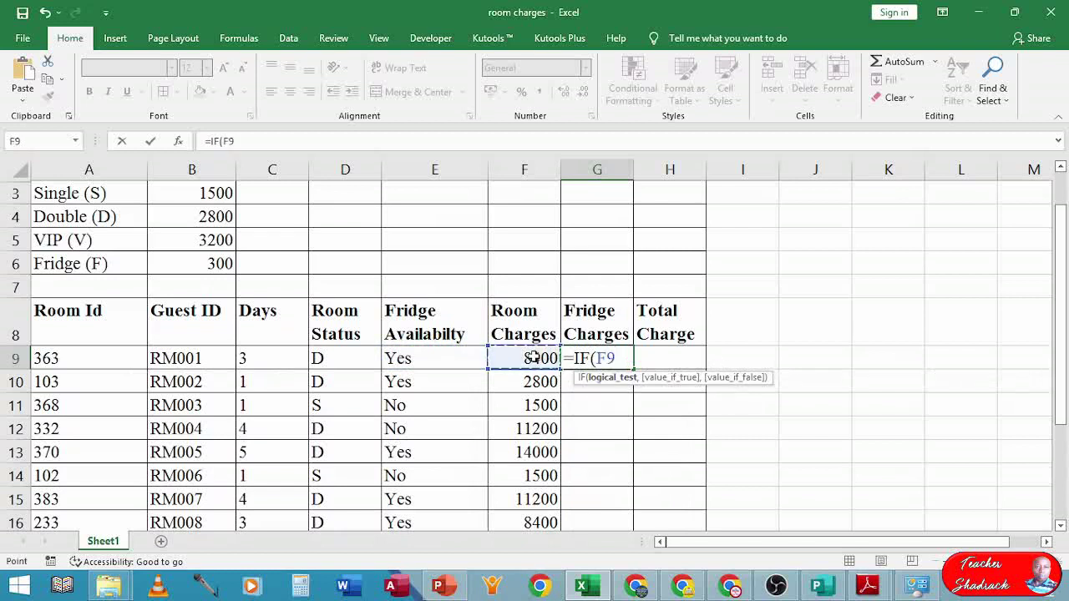
text(="y)
key(BackSpace)
text(Yes)
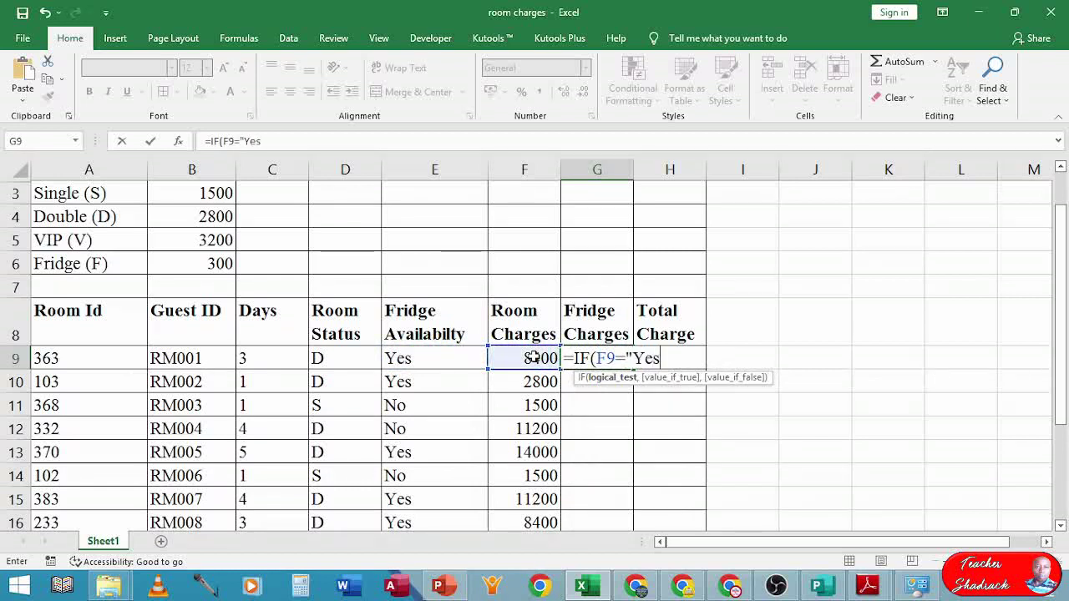
text(",)
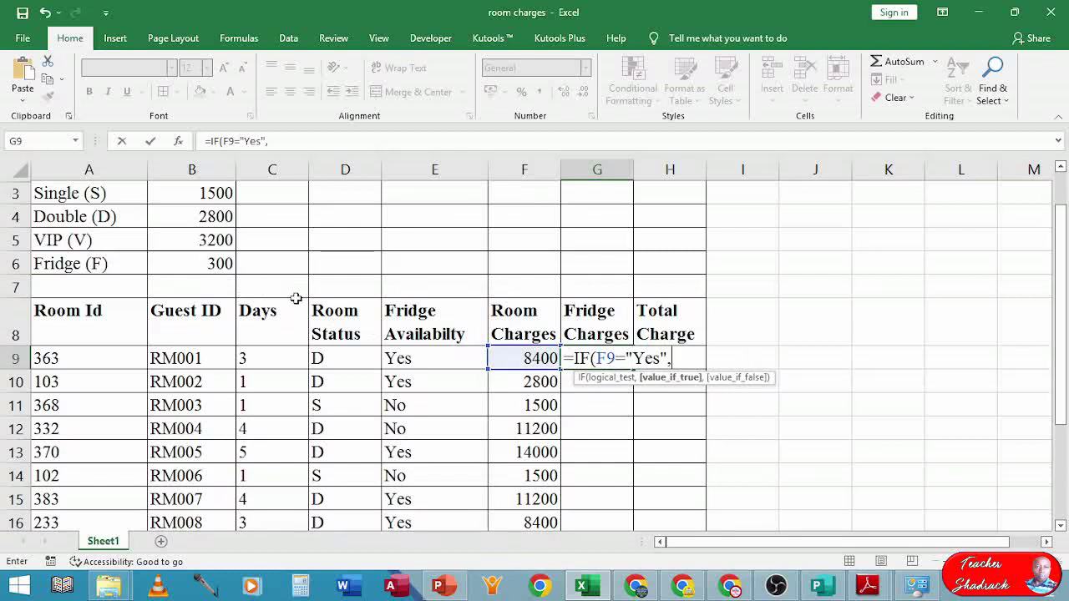
text(fr)
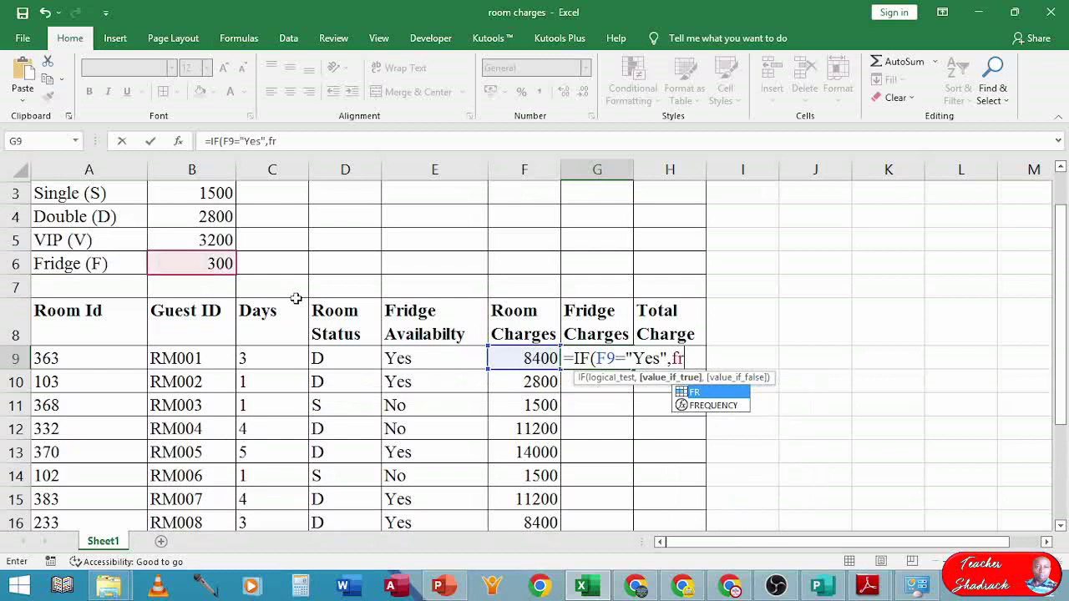
text(*)
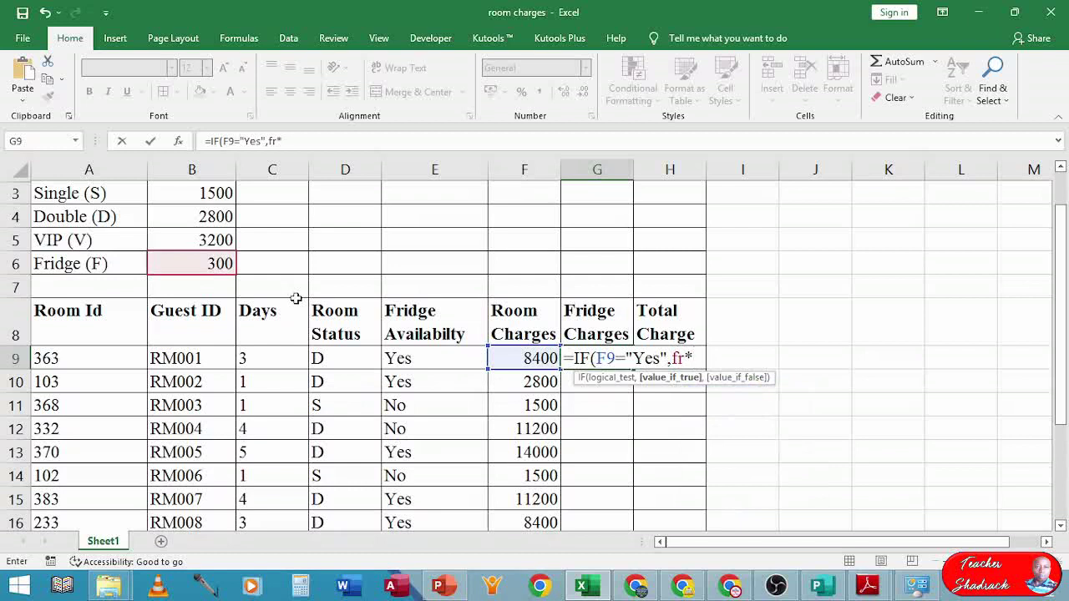
click(251, 360)
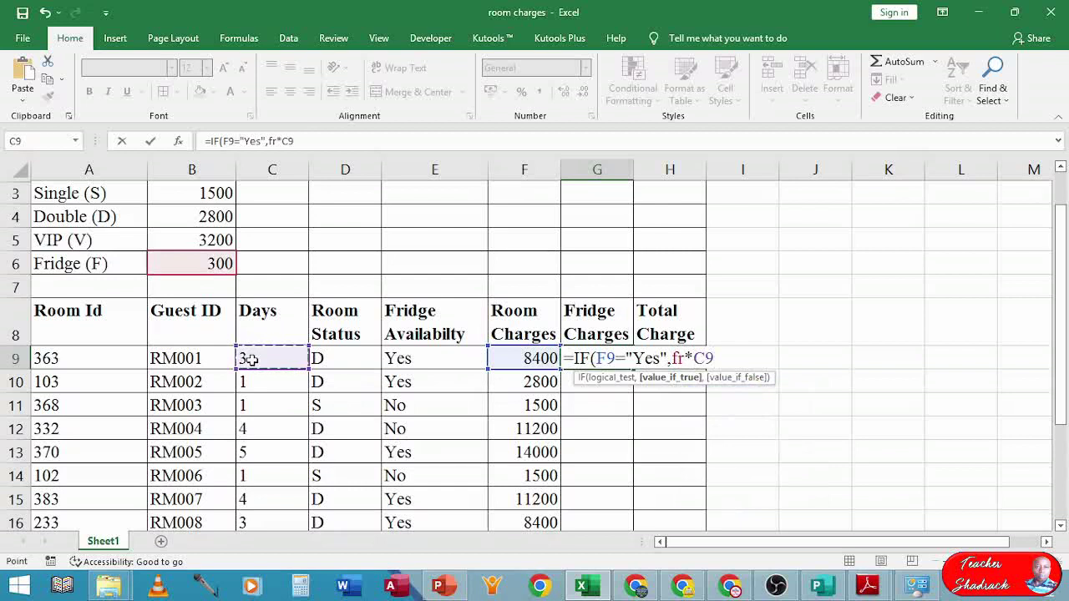
text(,)
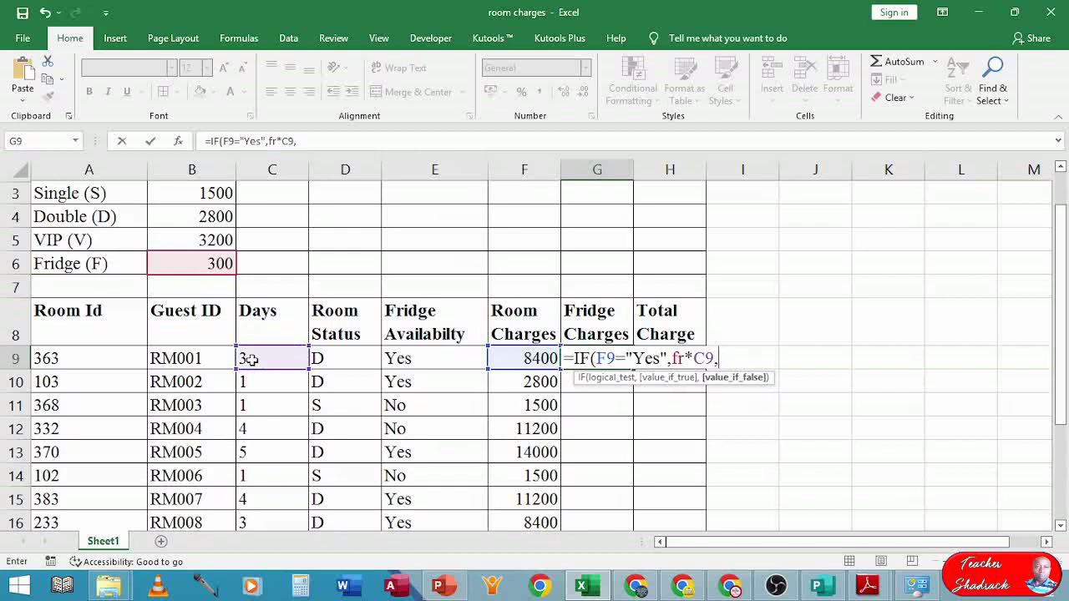
text(0)
text())
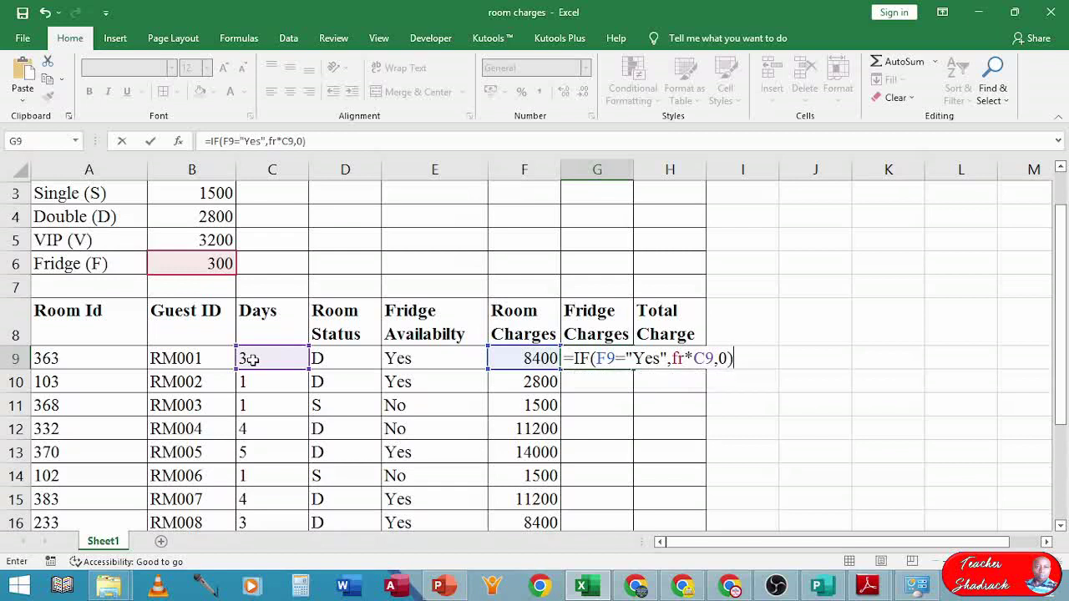
key(Return)
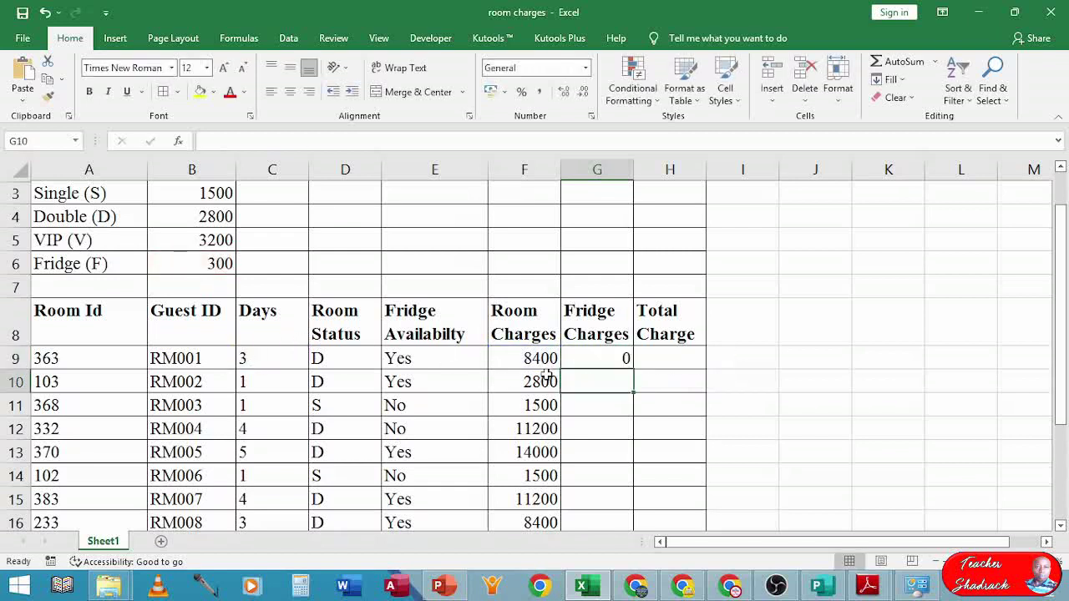
- Change G9's formula to test E9 instead of F9
click(581, 358)
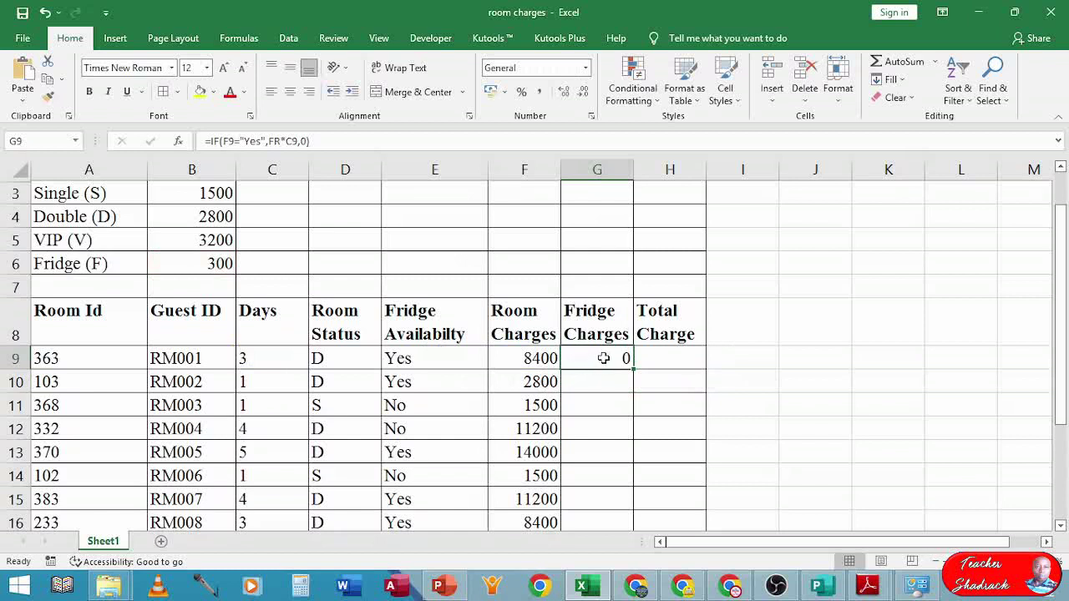
double_click(604, 359)
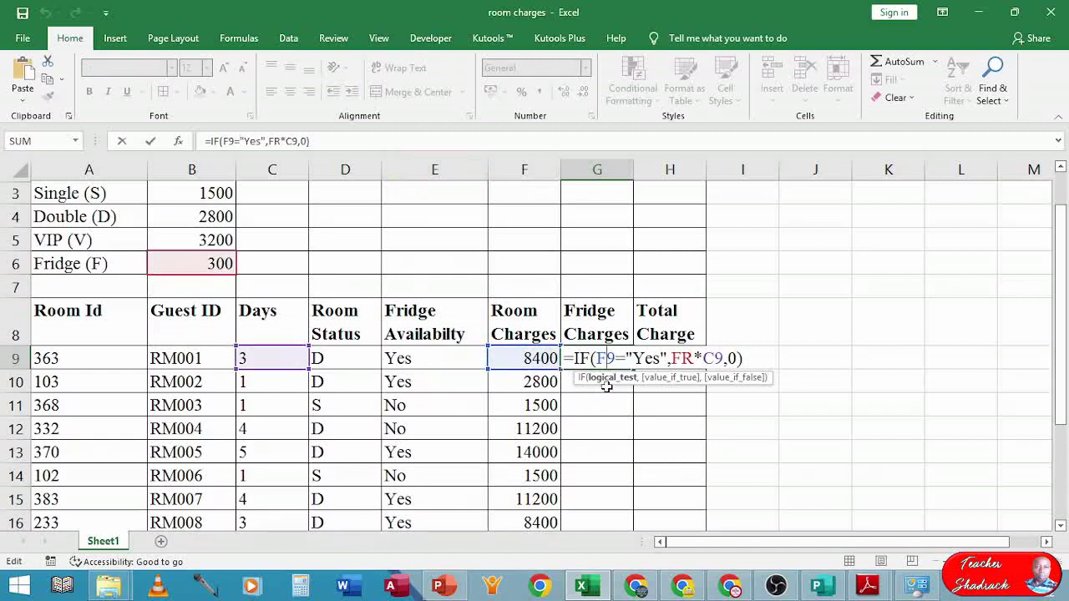
key(BackSpace)
text(e)
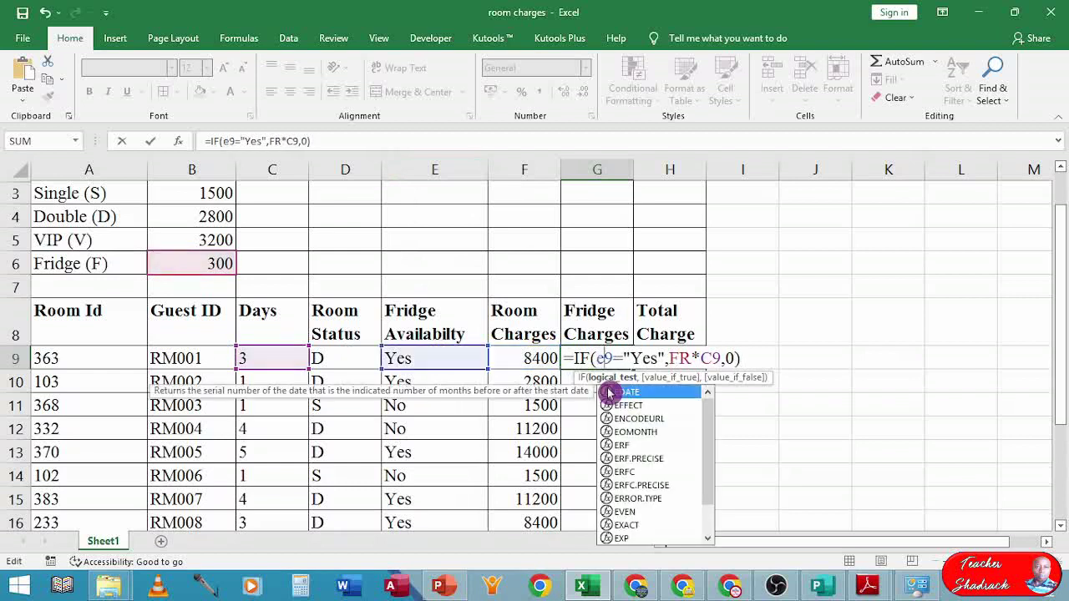
key(BackSpace)
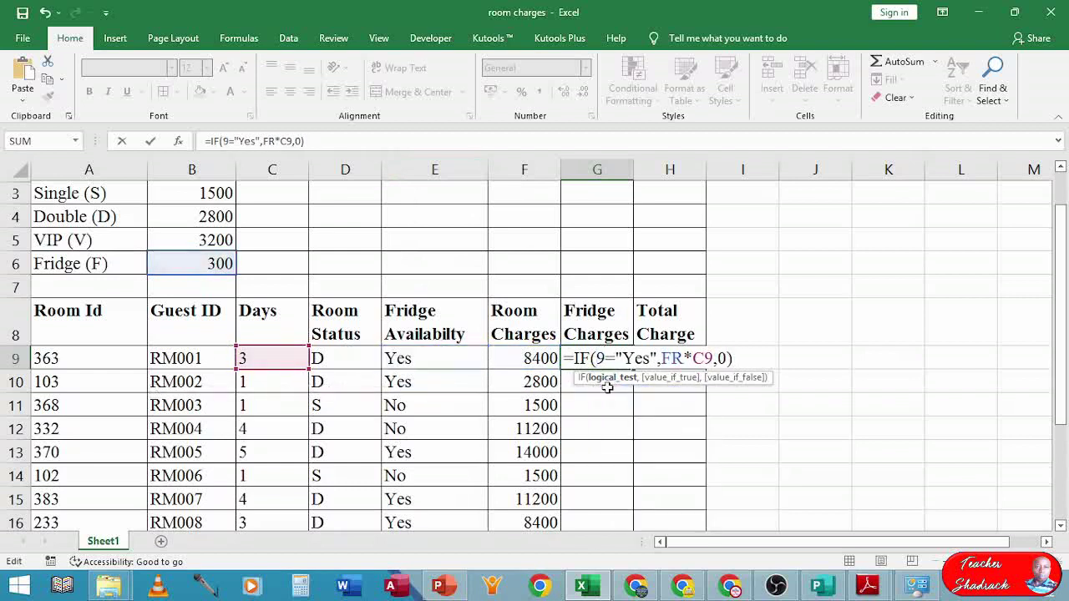
text(E)
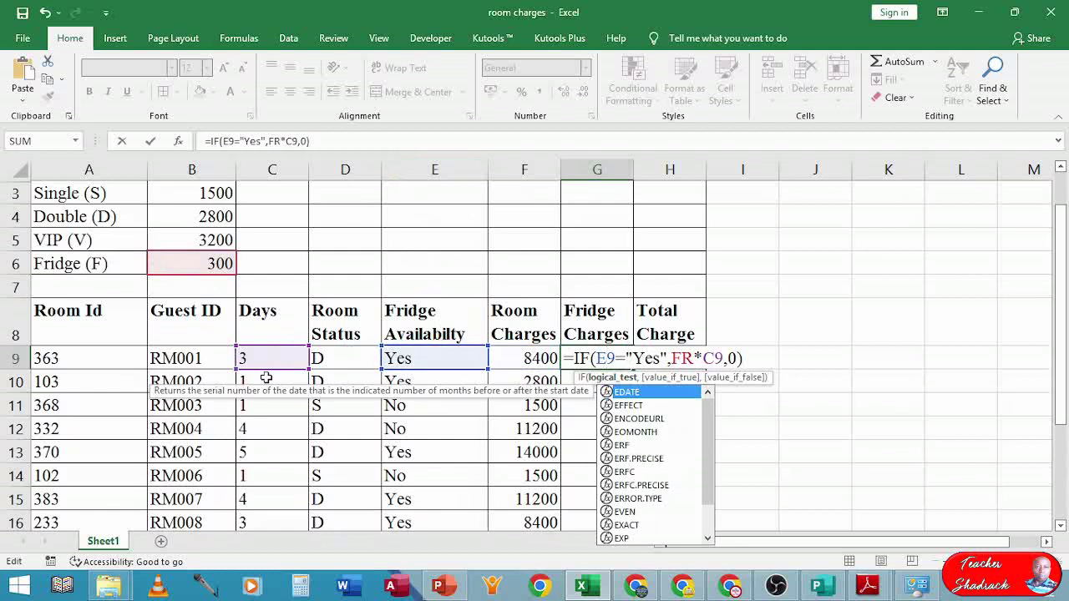
key(Return)
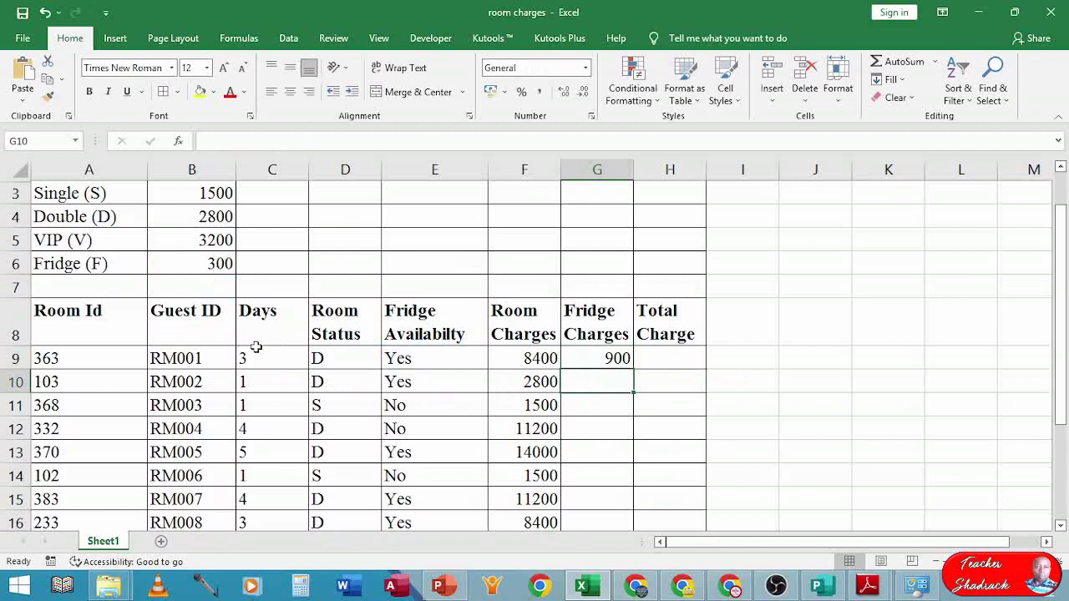
- Fill the Fridge Charges formula down G9:G22, then bring up the exam PDF
click(616, 359)
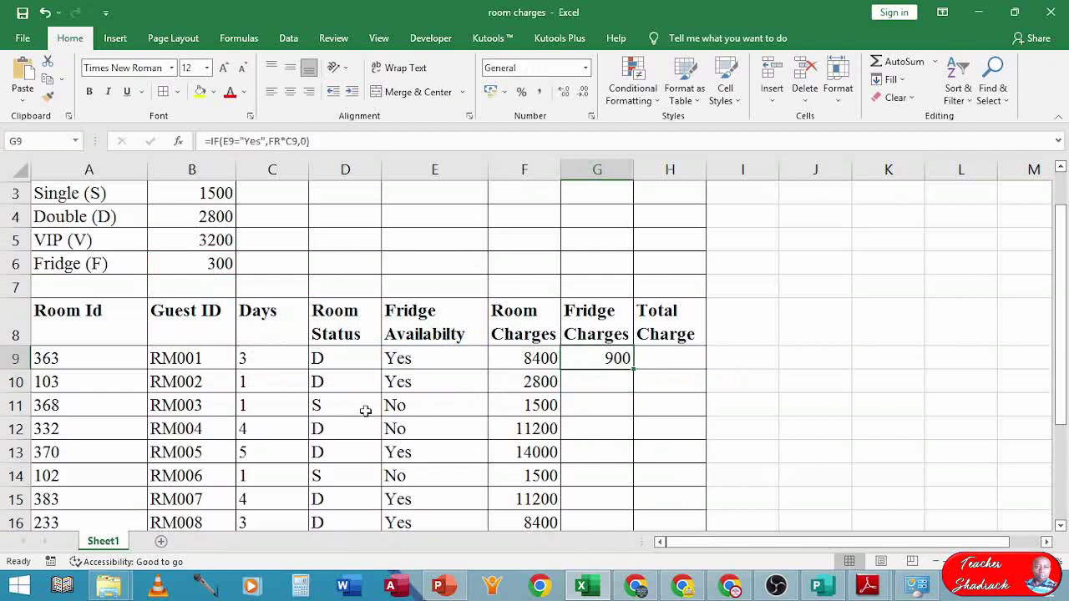
drag(633, 368, 629, 482)
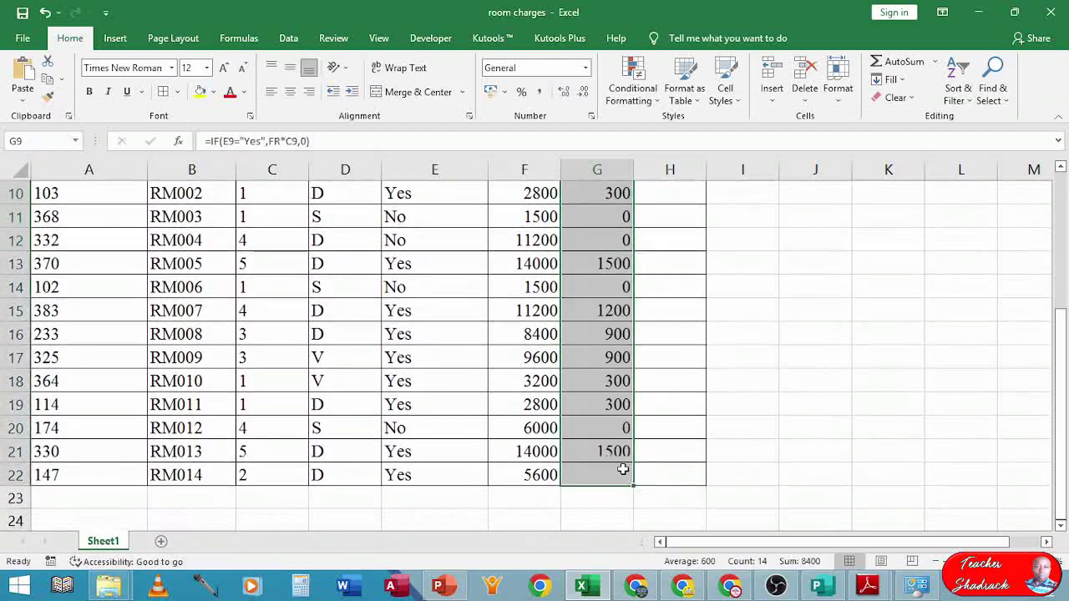
scroll(624, 469, up, 3)
click(650, 415)
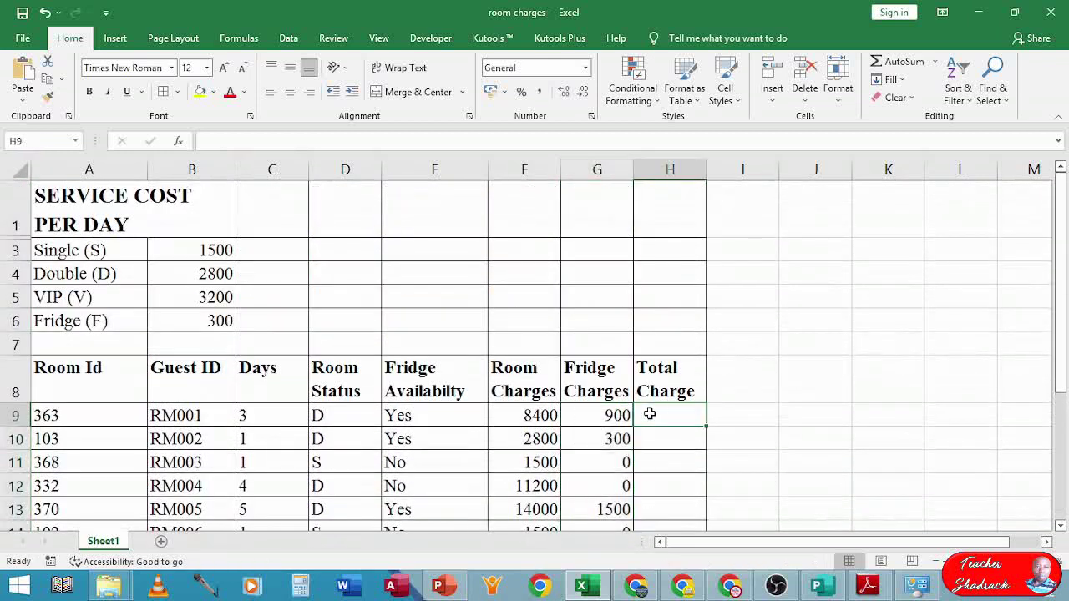
click(869, 589)
click(812, 533)
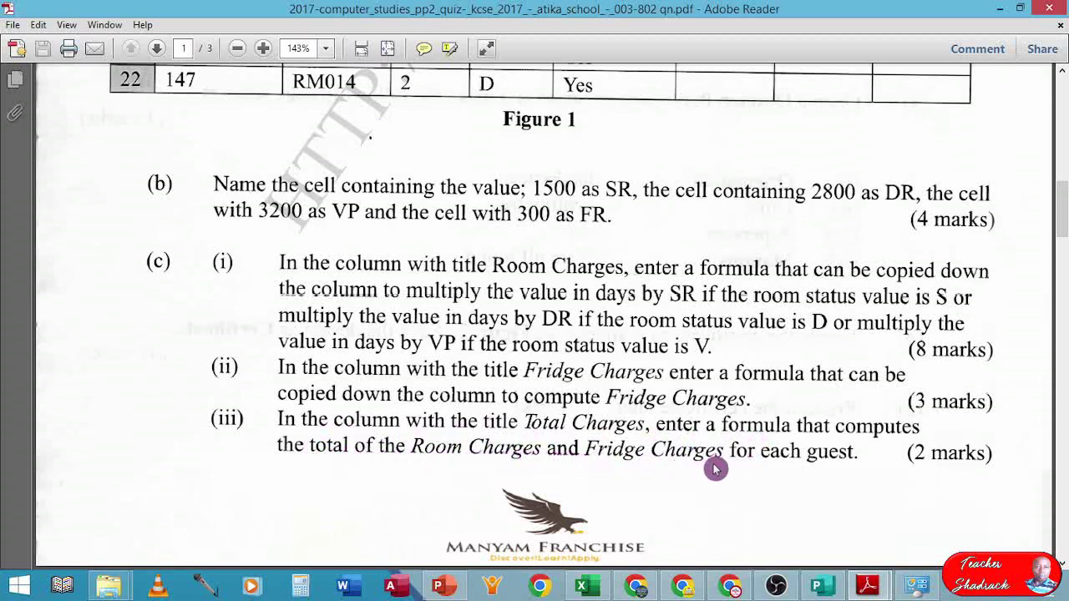
click(587, 584)
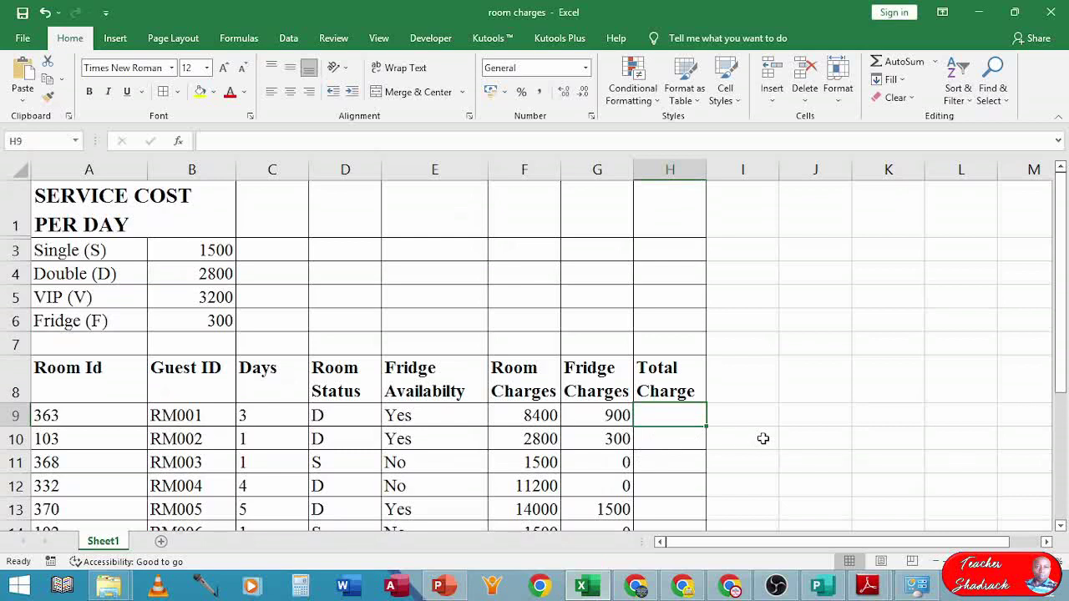
- Enter H9's total first as F9+G9, then rewrite it as =SUM(F9:G9)
text(=)
click(544, 418)
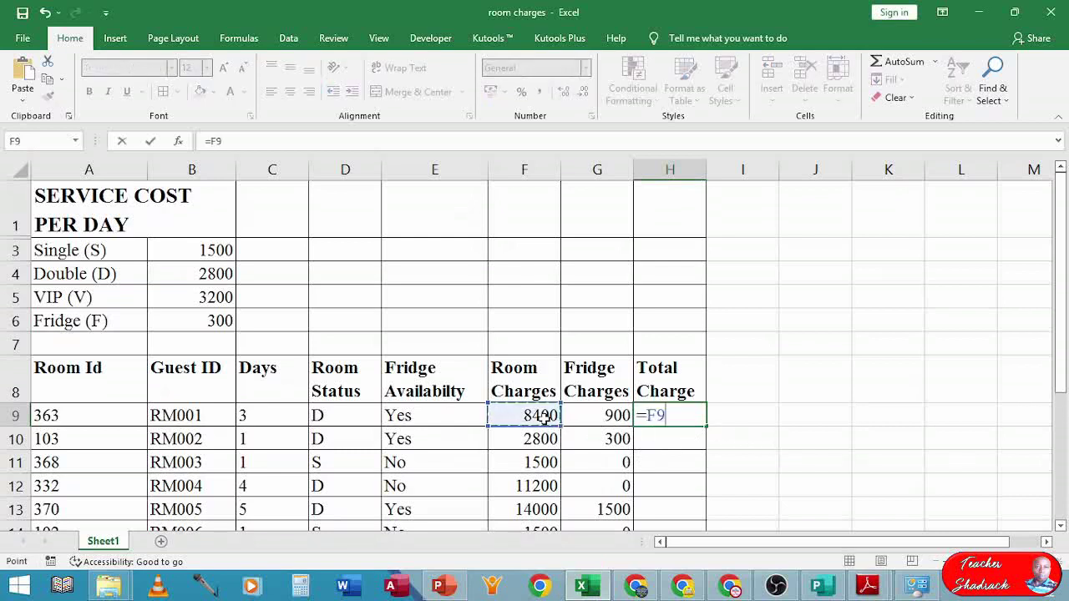
text(+)
click(595, 410)
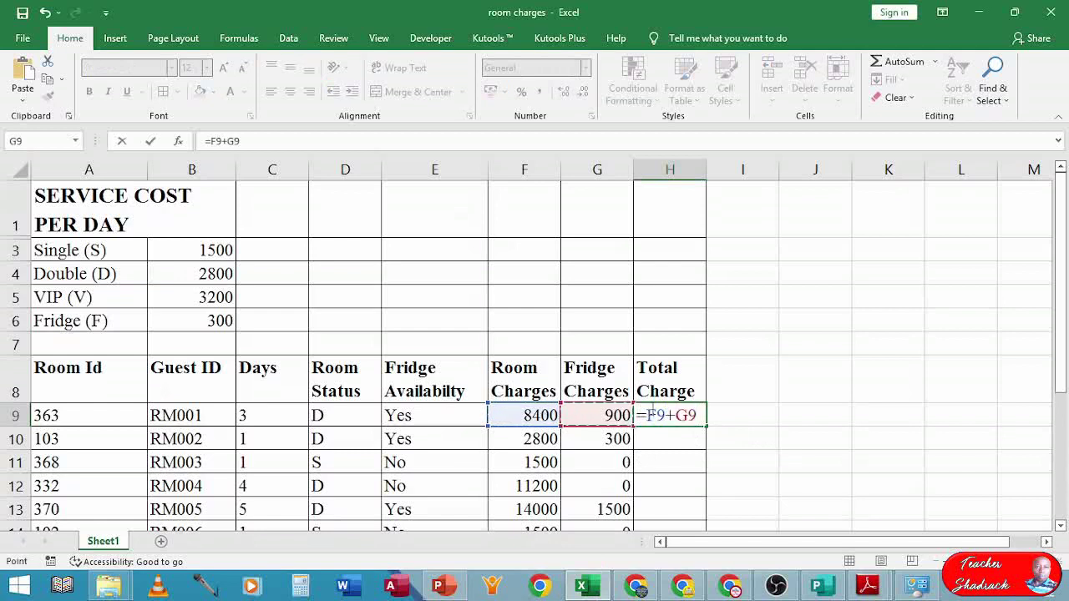
drag(647, 415, 699, 415)
key(Return)
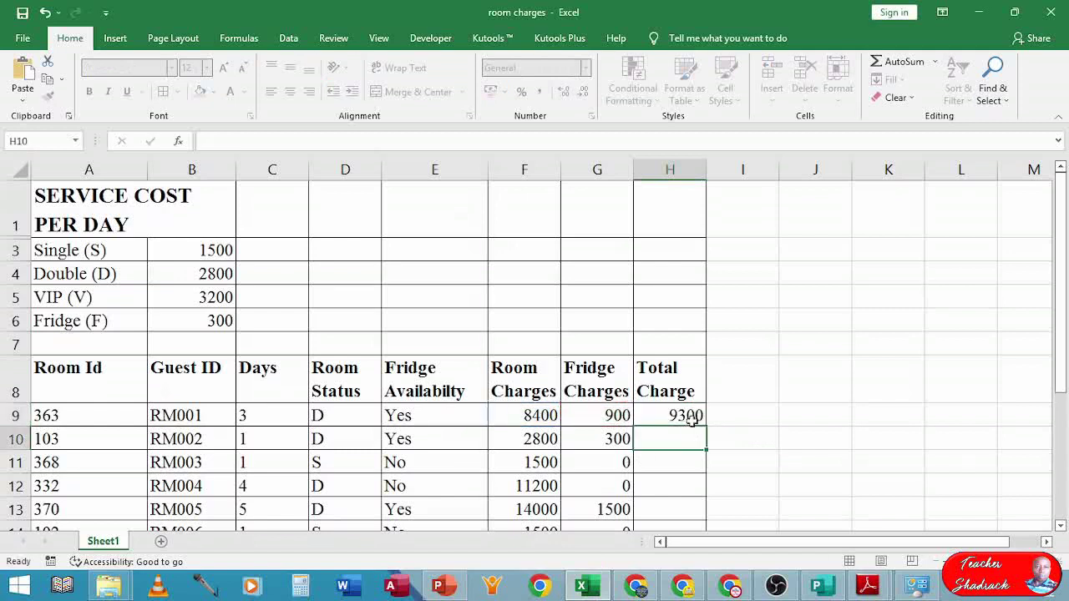
click(684, 416)
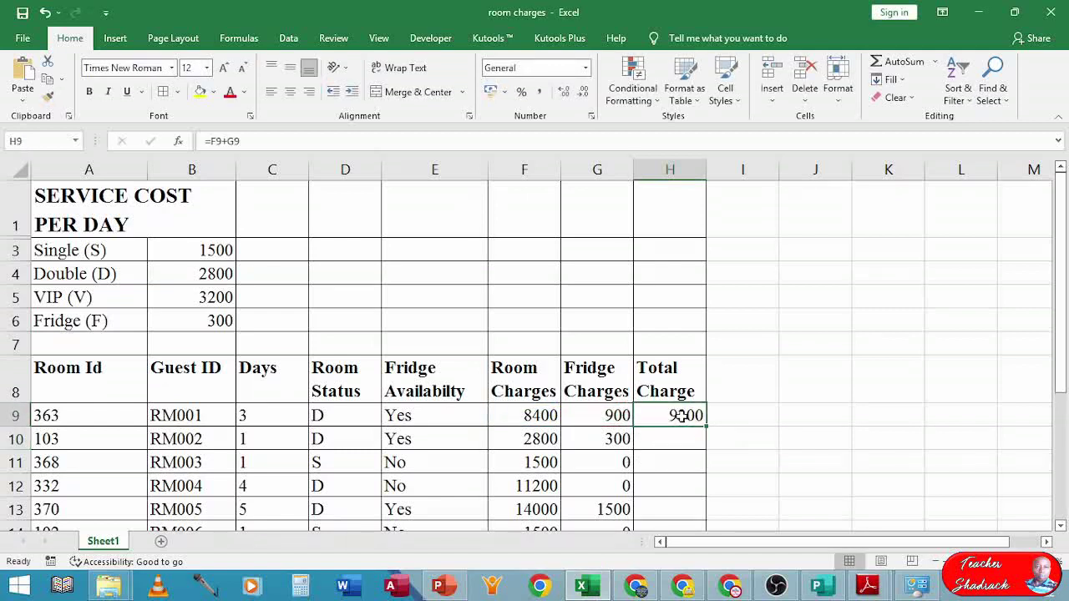
text(=SU)
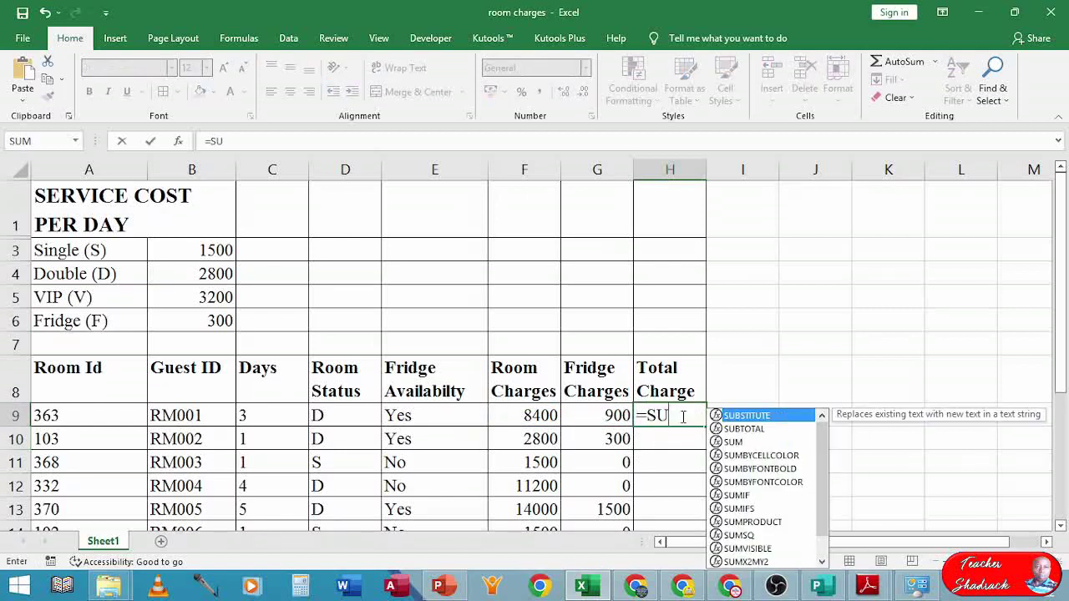
text(M()
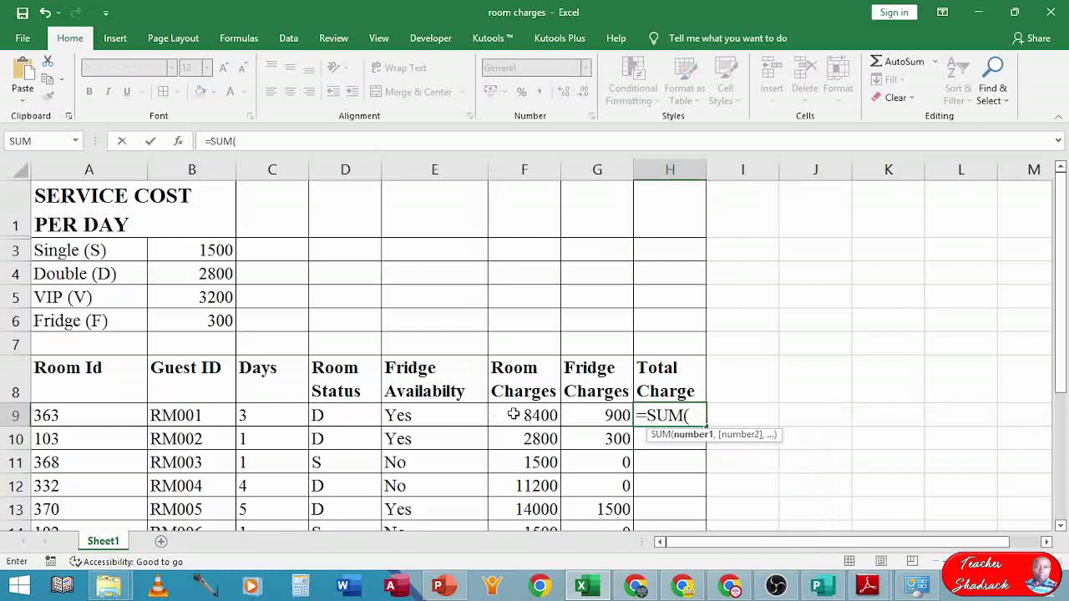
drag(513, 414, 576, 422)
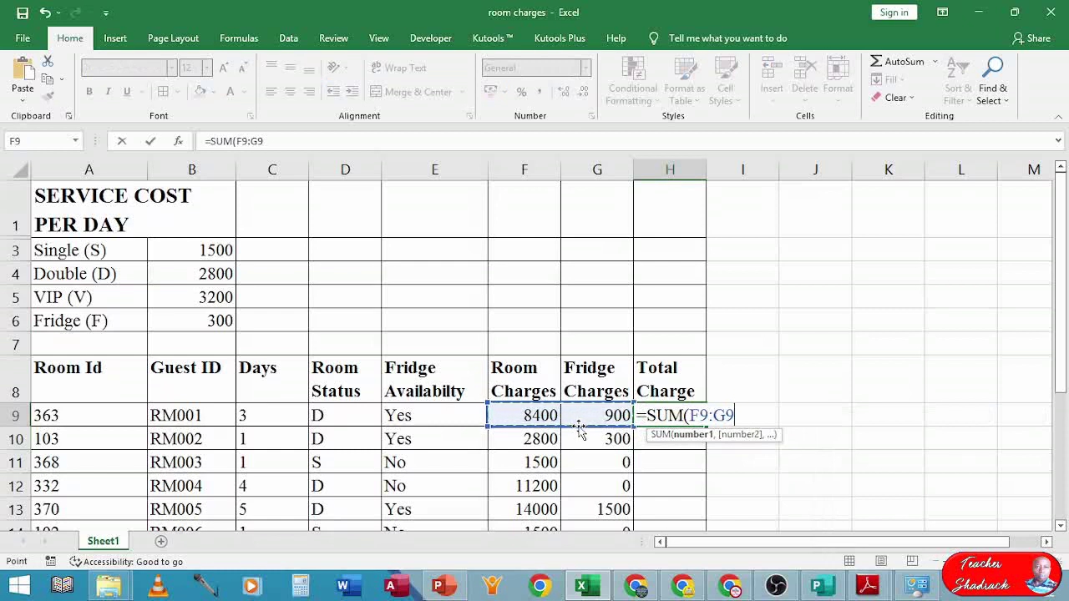
text())
key(Return)
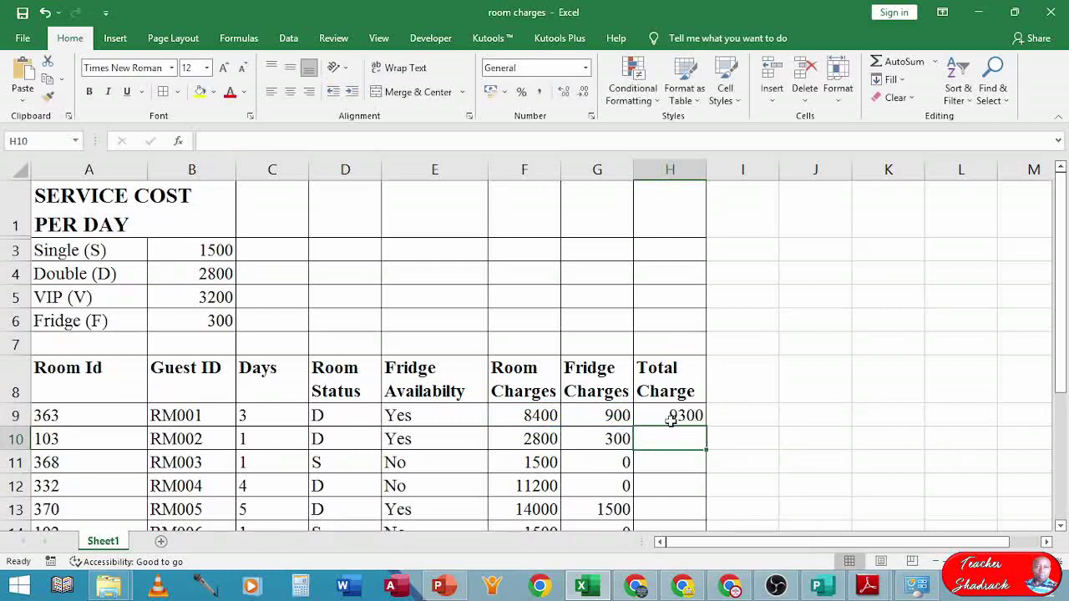
- Fill the H9 SUM formula down to H22
click(672, 416)
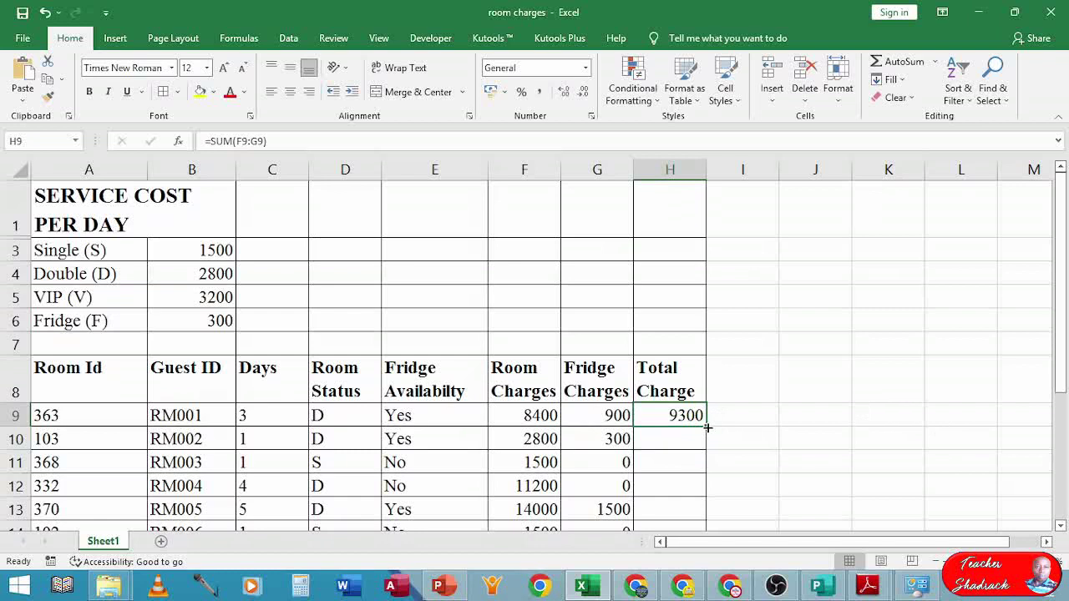
drag(707, 428, 697, 480)
scroll(696, 483, up, 1)
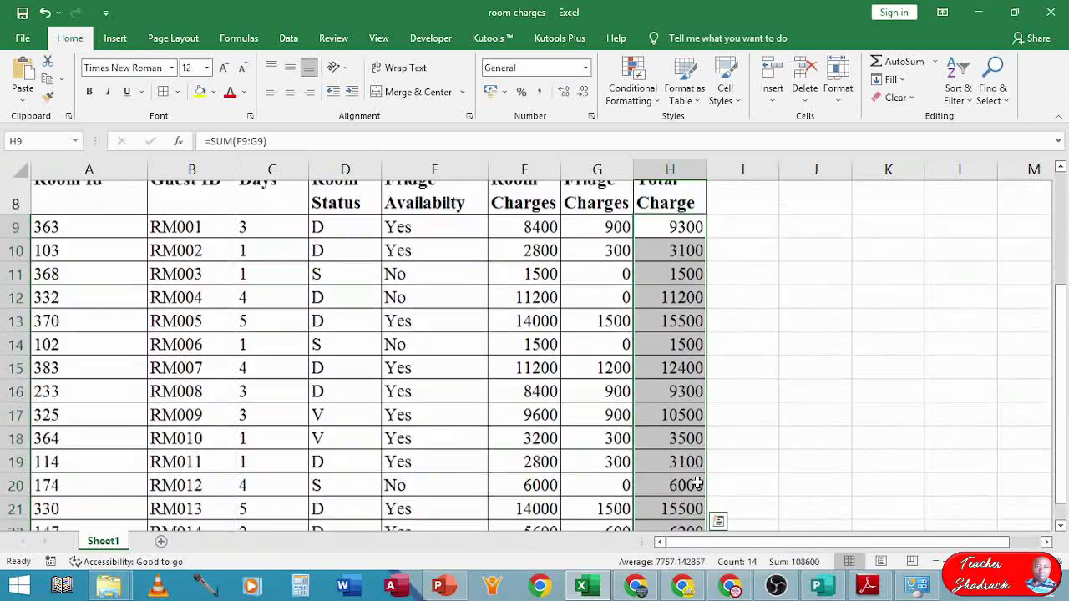
scroll(697, 483, up, 3)
scroll(696, 481, down, 1)
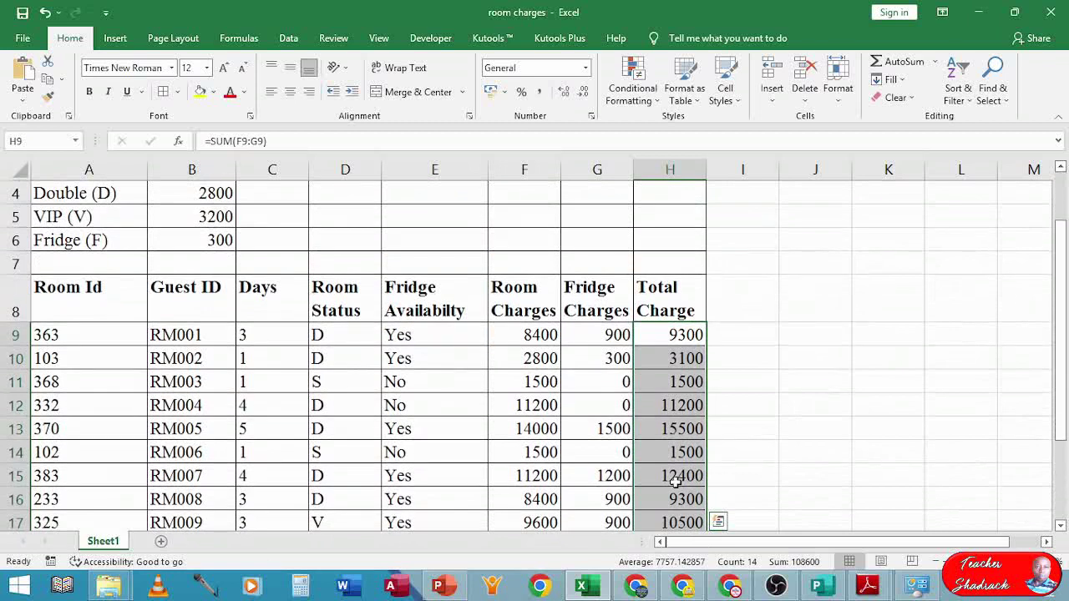
- Scroll the exam PDF down to part (d) on currency formatting
click(582, 587)
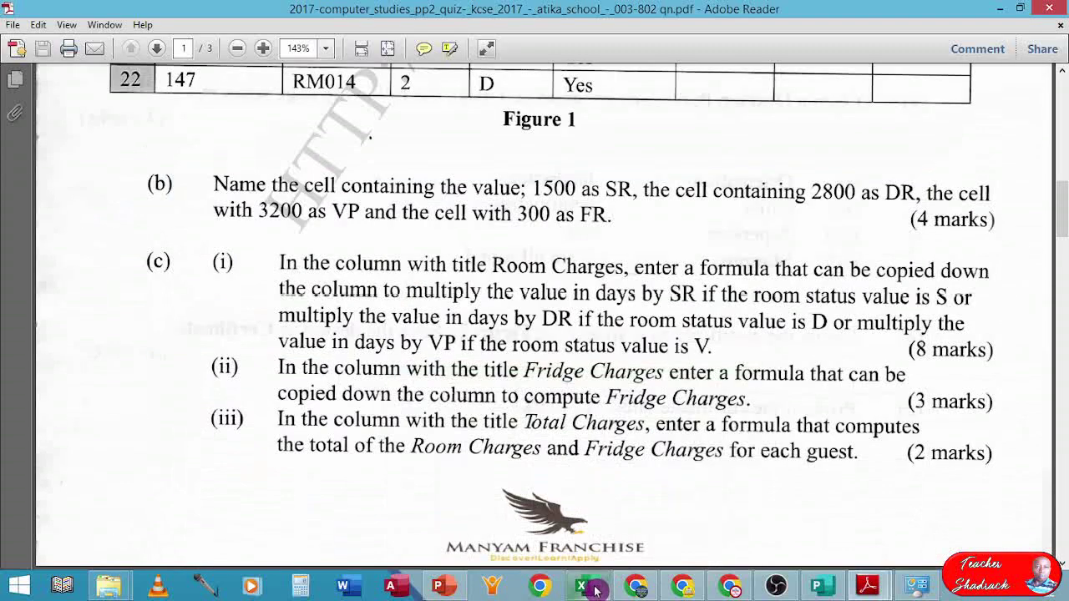
scroll(505, 454, down, 6)
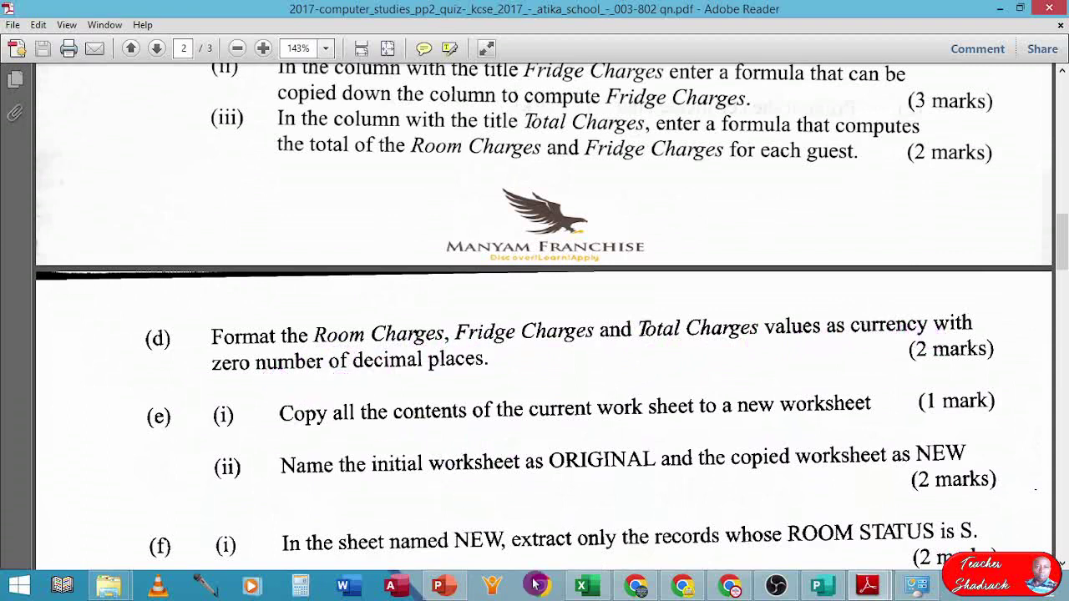
- Select F9:H22 and apply Ksh. Accounting Number Format
click(587, 587)
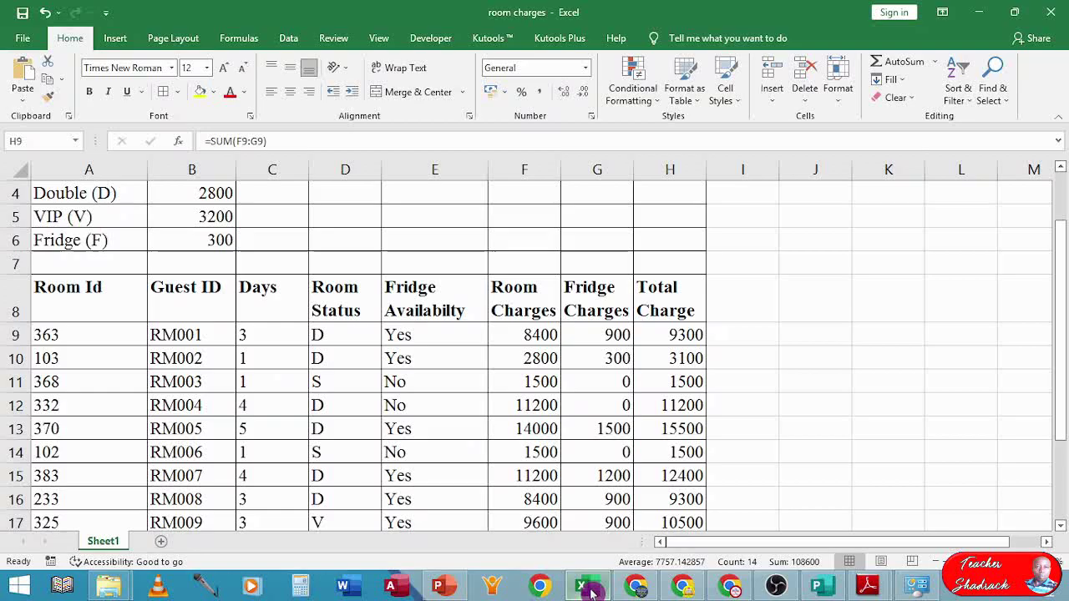
scroll(452, 453, down, 1)
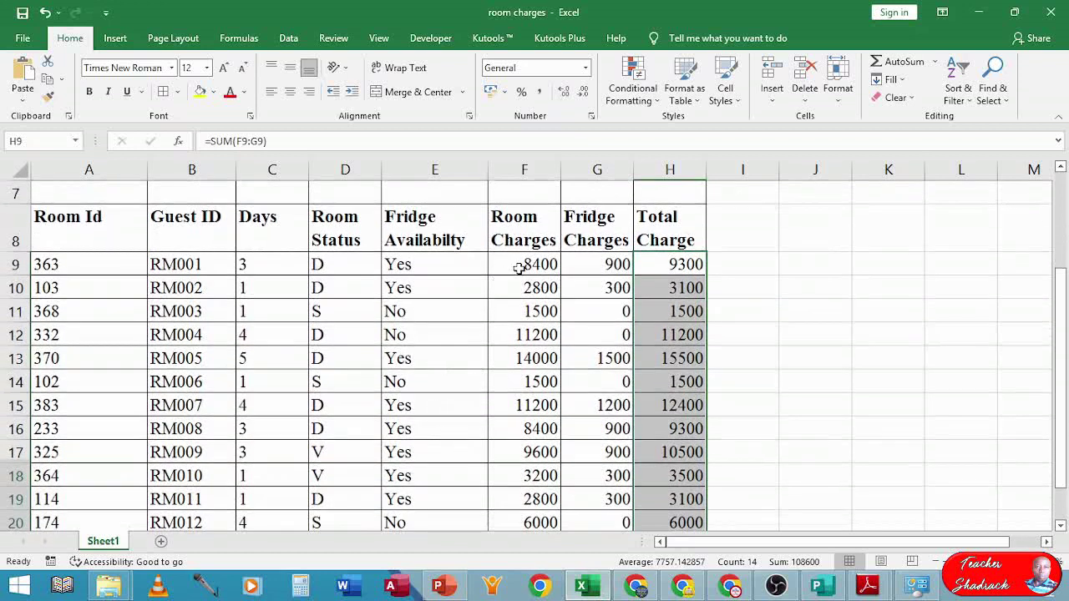
scroll(520, 266, down, 1)
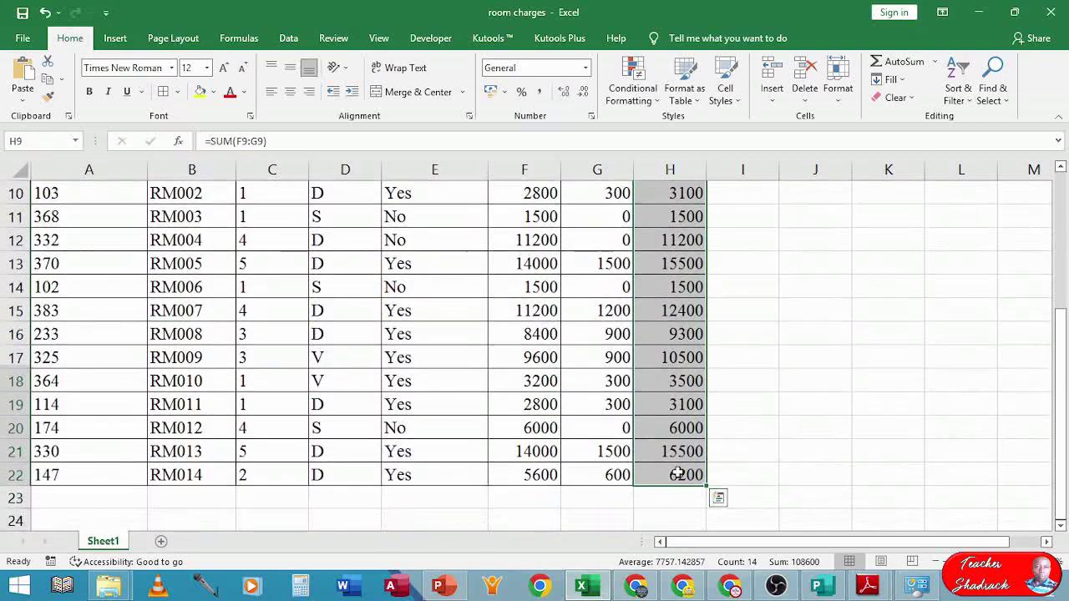
drag(676, 474, 546, 264)
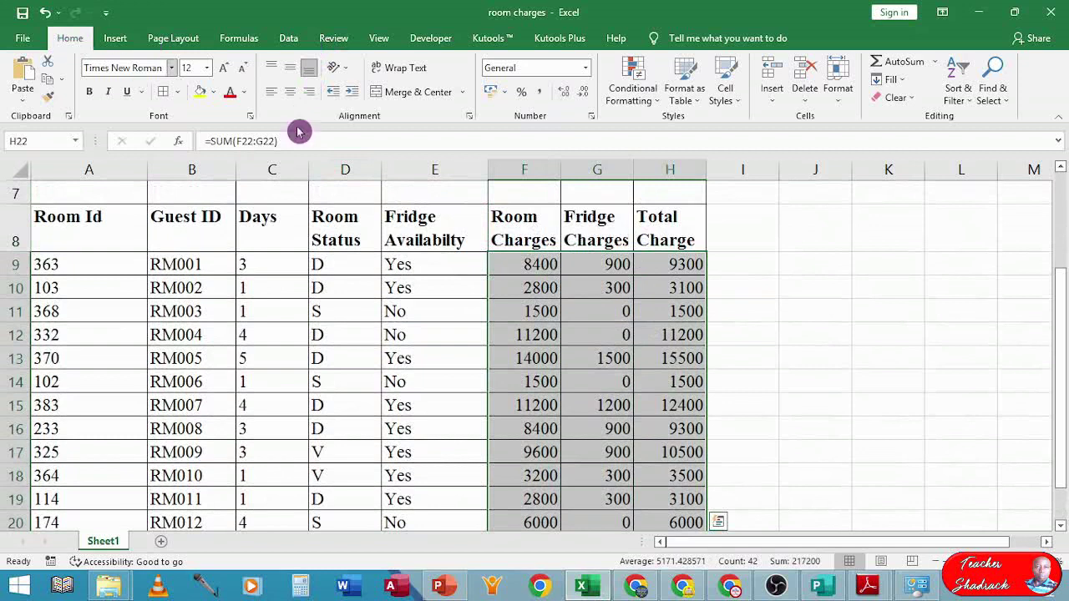
click(494, 97)
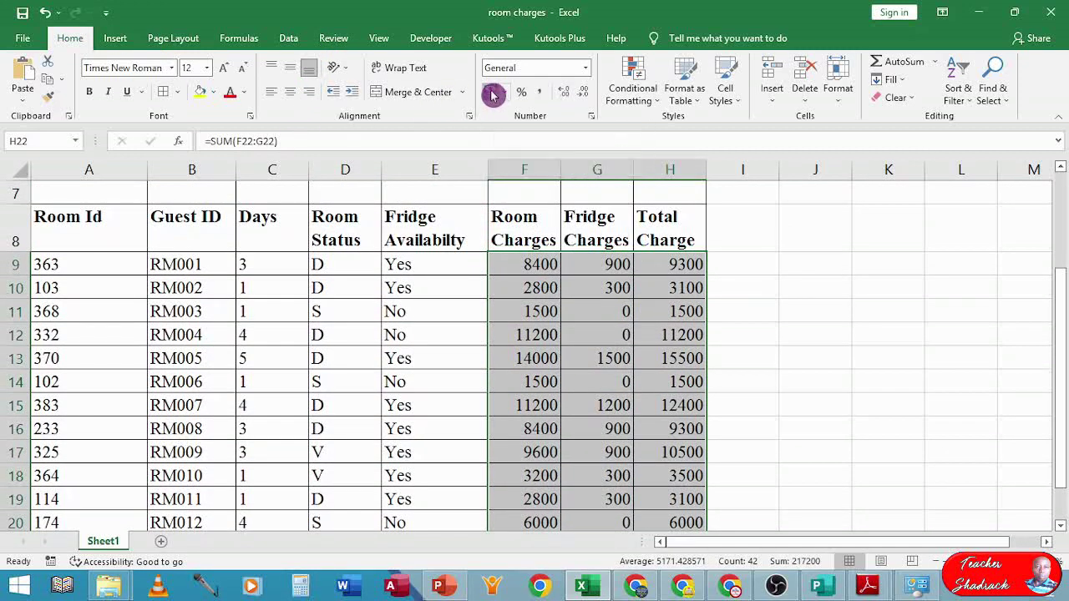
- Adjust decimal places until the charges show zero decimals, e.g. Ksh. 8,400
scroll(565, 288, up, 4)
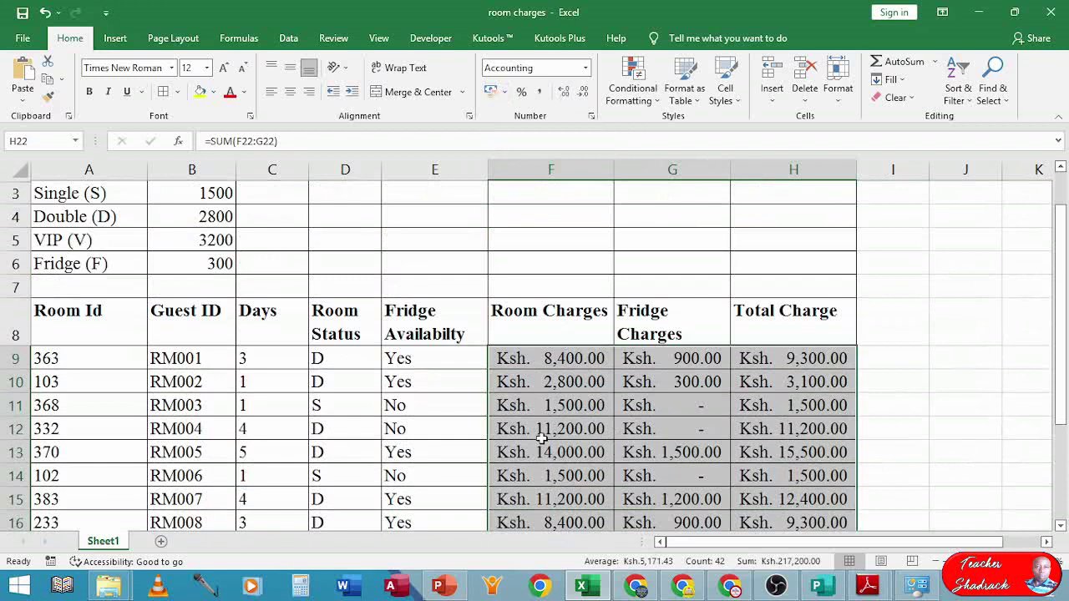
click(582, 91)
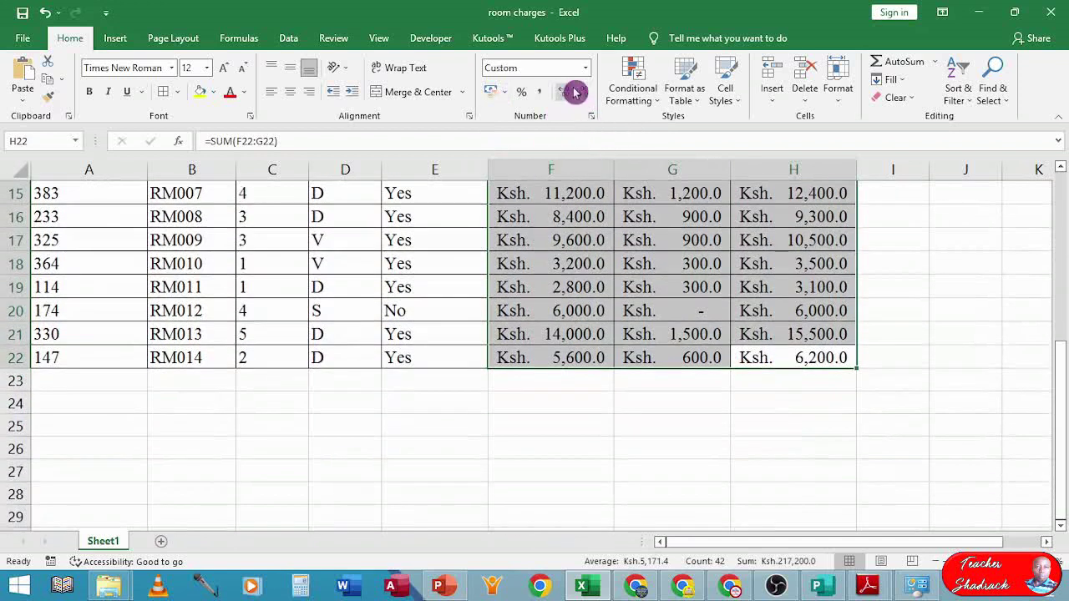
click(582, 92)
scroll(623, 208, up, 2)
scroll(622, 211, up, 2)
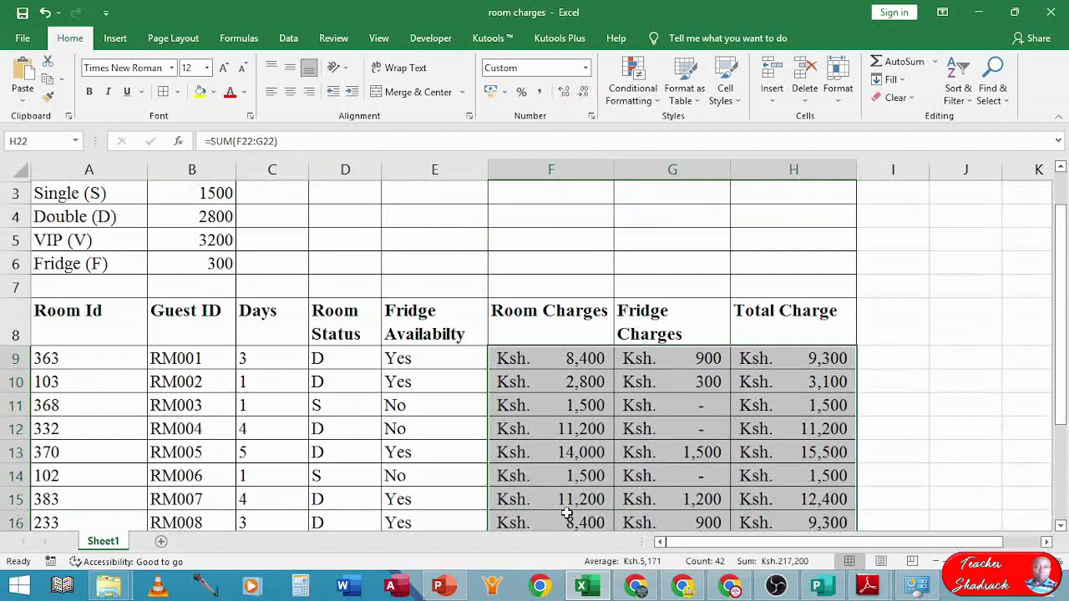
click(563, 92)
scroll(563, 92, down, 4)
click(562, 93)
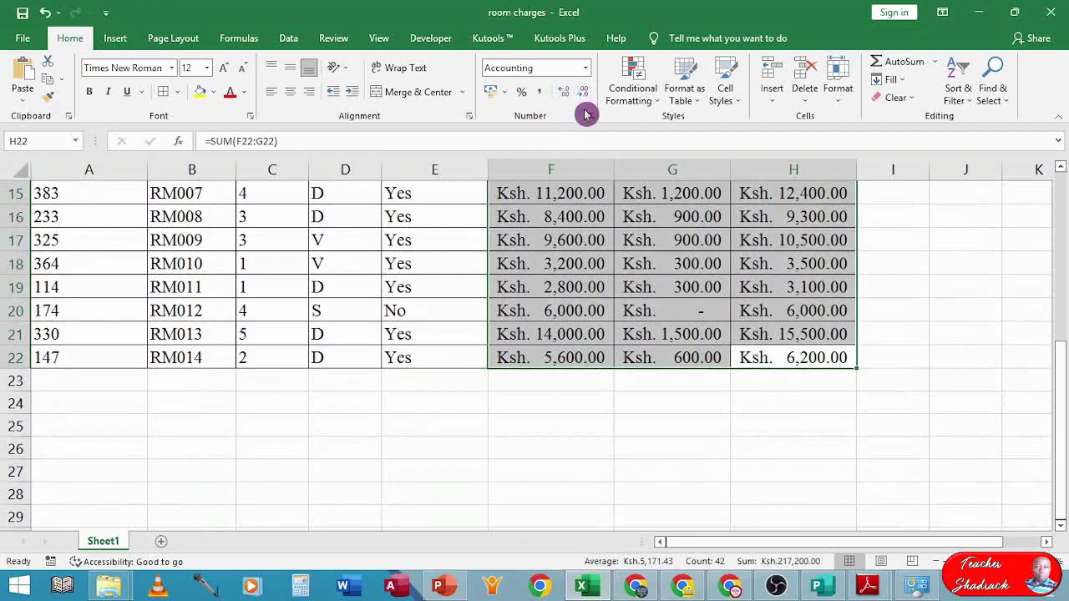
click(582, 93)
click(582, 93)
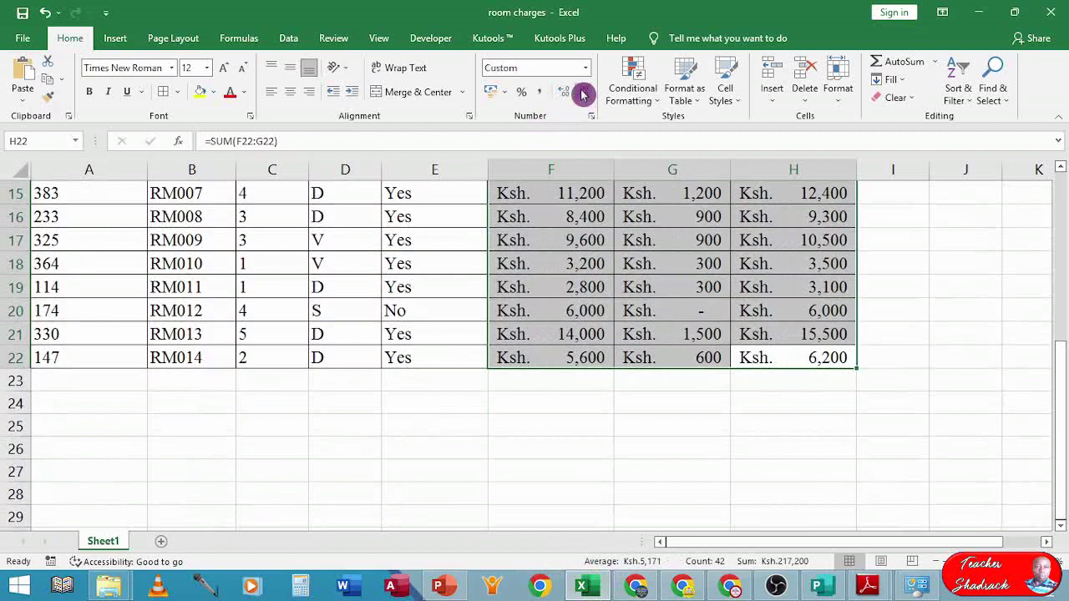
click(566, 94)
click(566, 94)
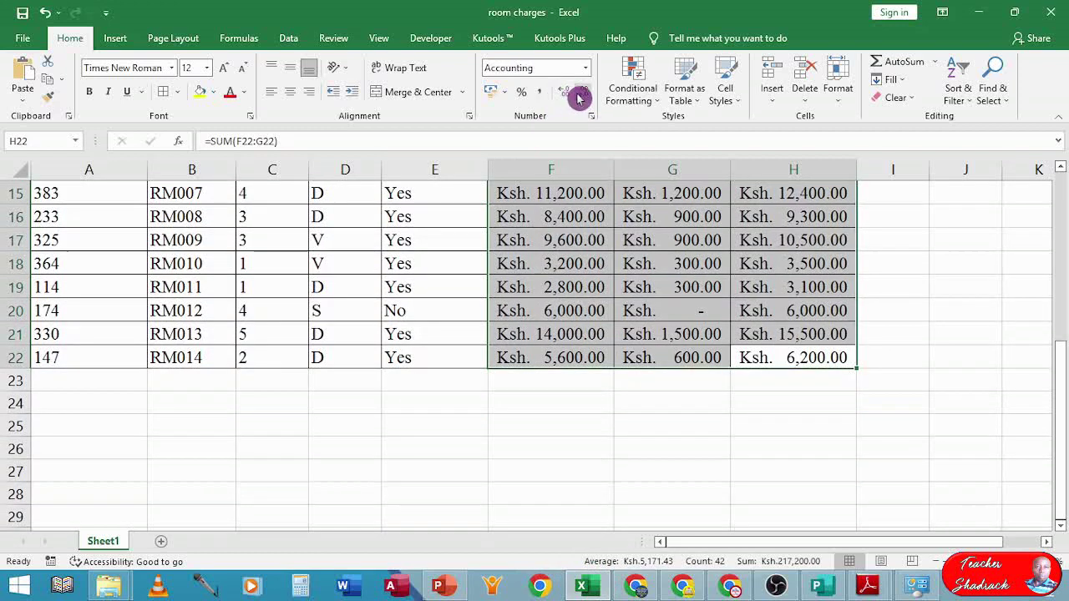
click(581, 94)
click(581, 94)
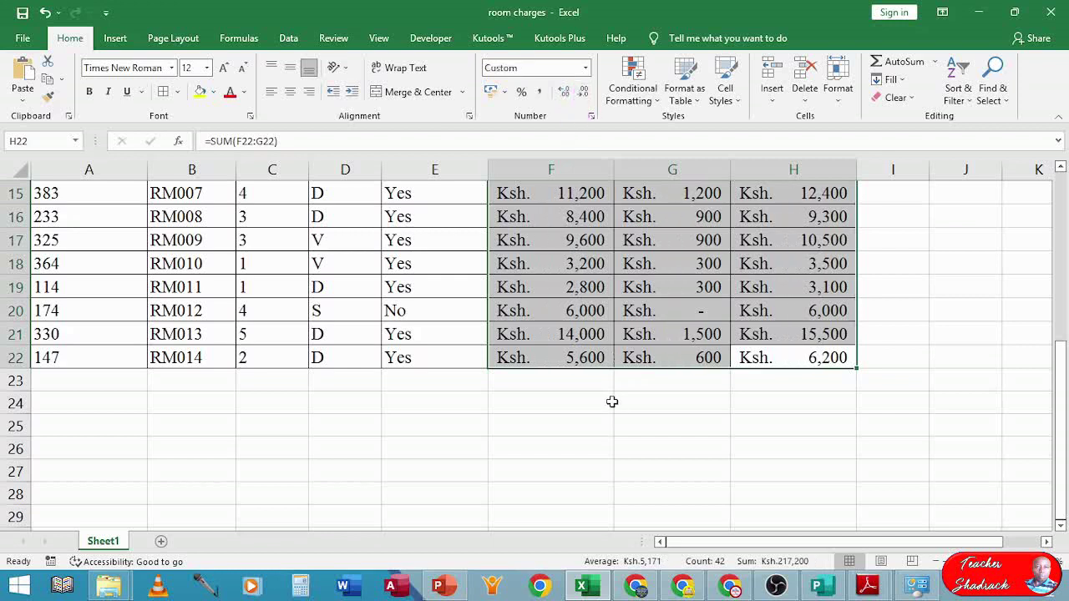
scroll(611, 397, up, 3)
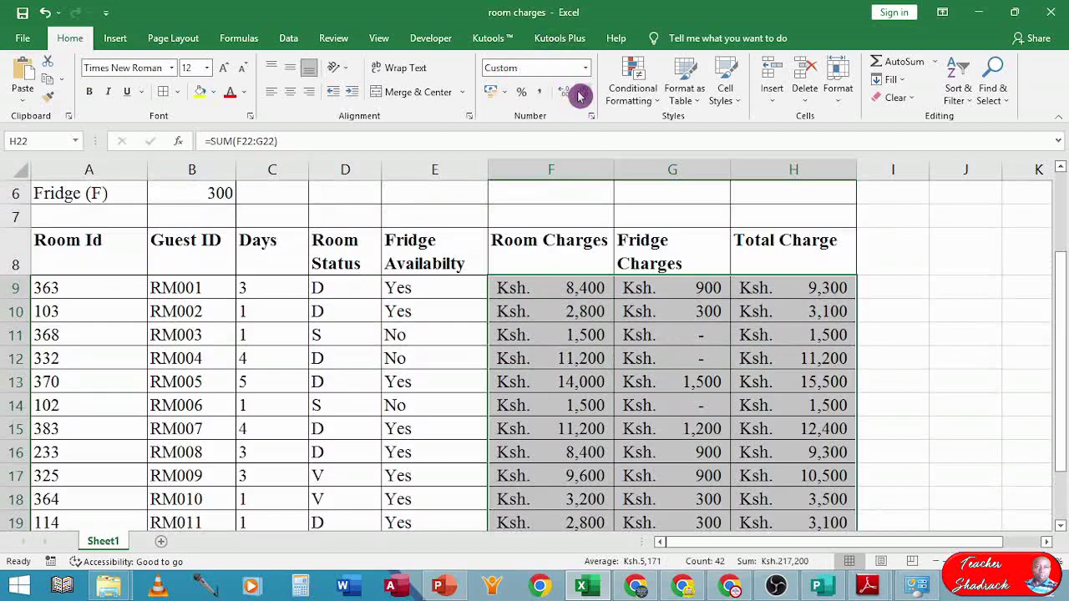
click(578, 359)
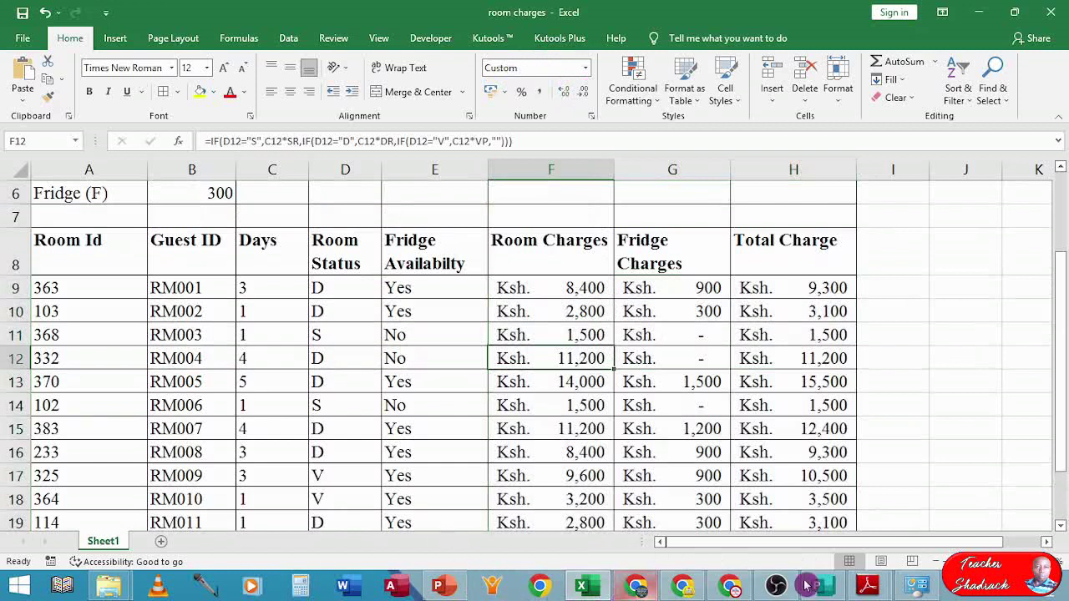
- Read the exam PDF's parts (e) and (f), then return to the room charges workbook
mouse_move(863, 590)
click(760, 506)
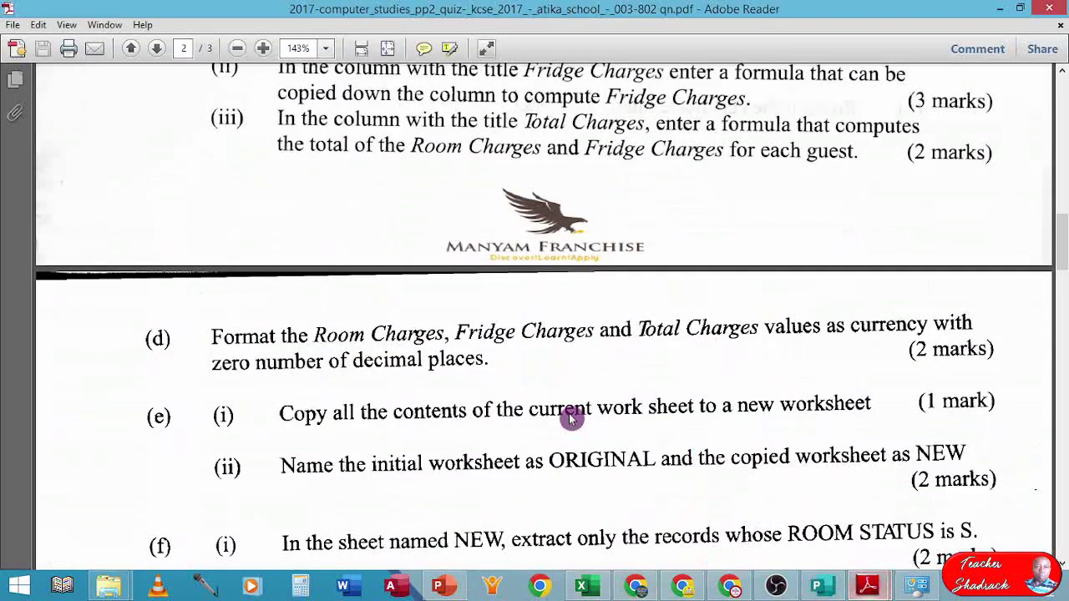
scroll(369, 395, down, 4)
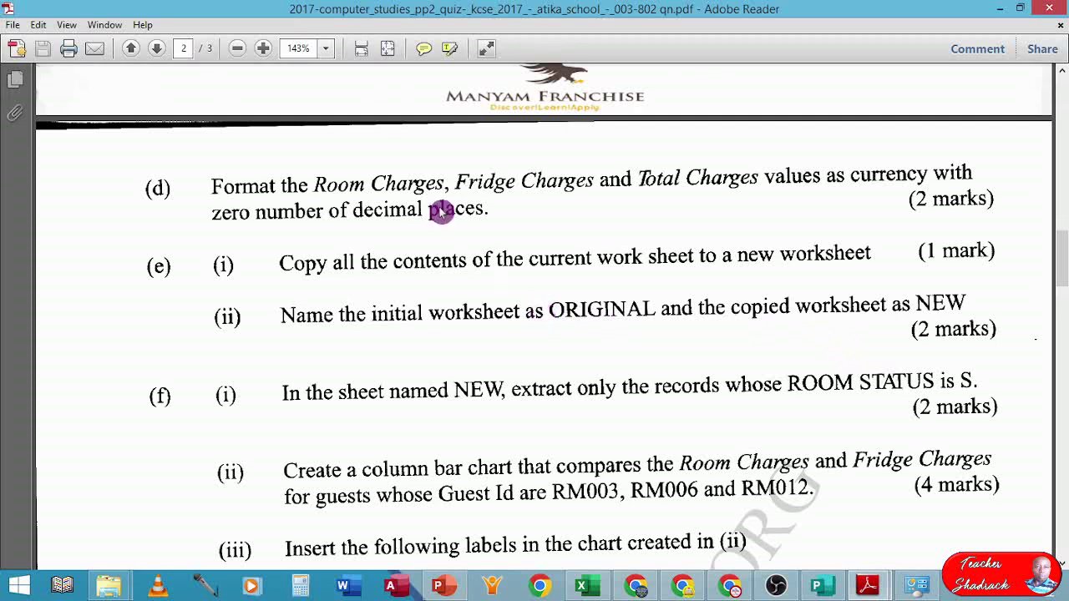
click(587, 584)
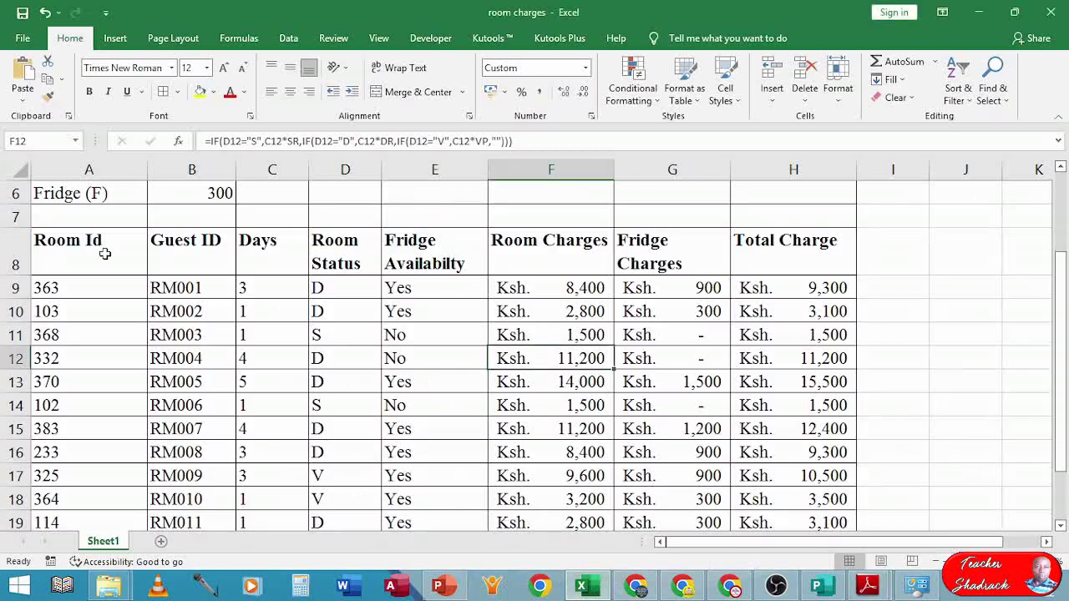
- Select all cells, then Ctrl-drag the Sheet1 tab to create the copy Sheet1 (2)
scroll(105, 254, up, 2)
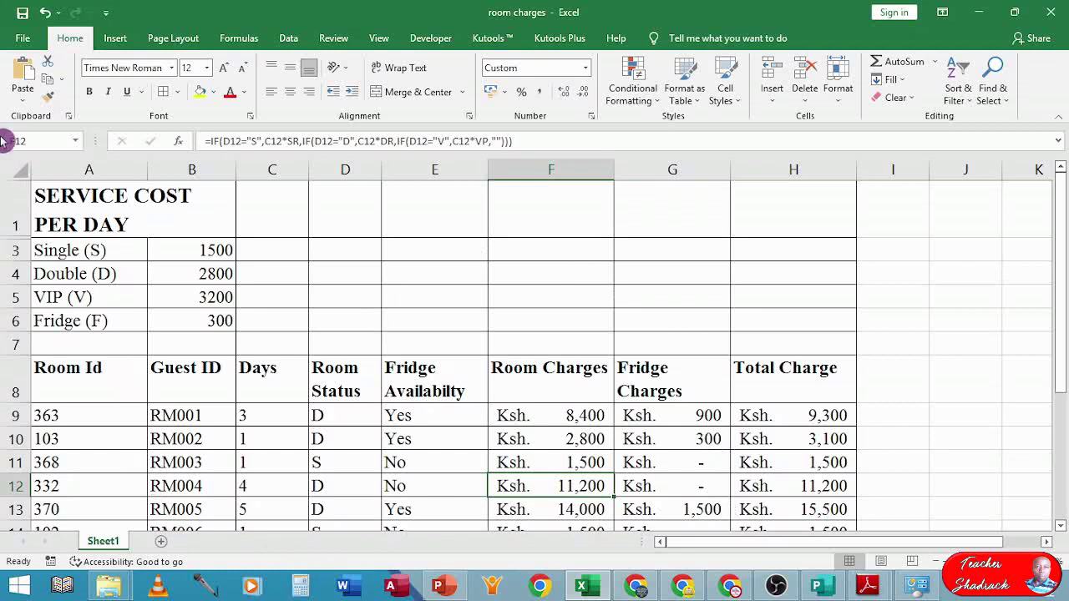
click(13, 168)
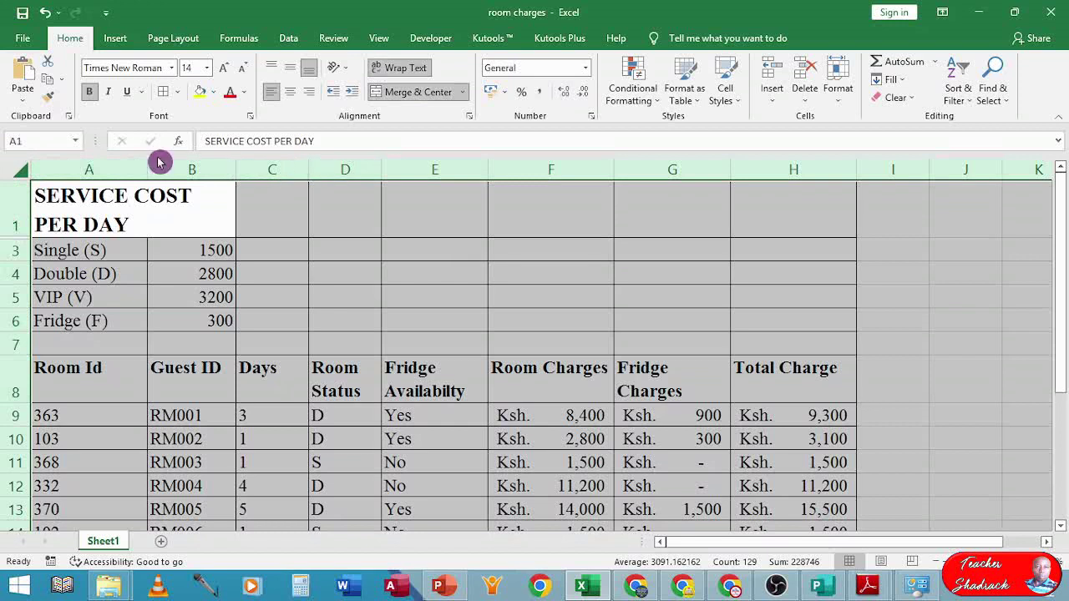
right_click(12, 165)
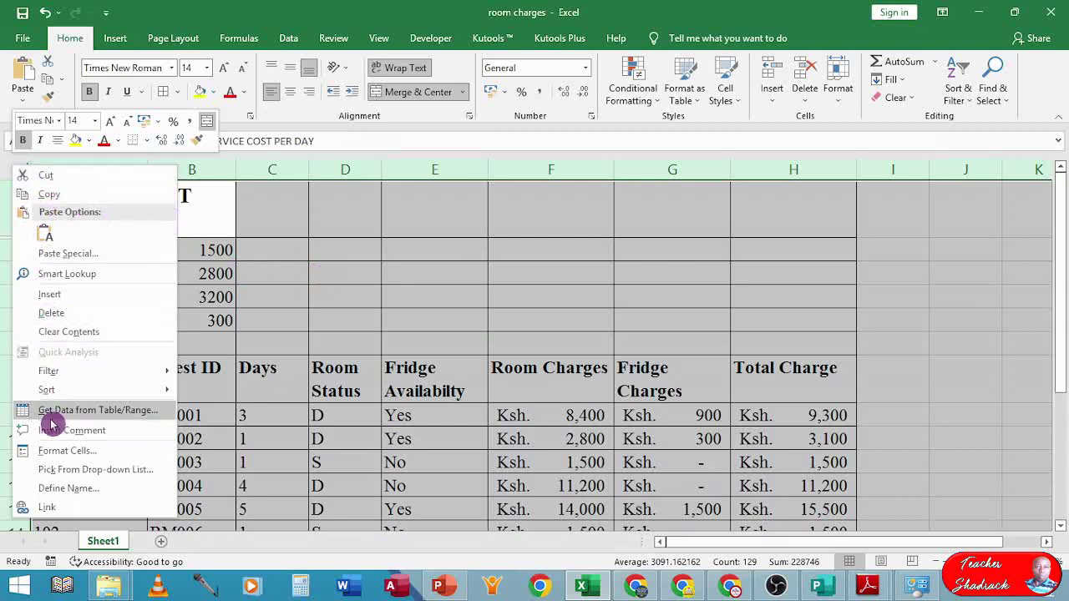
click(287, 242)
click(144, 213)
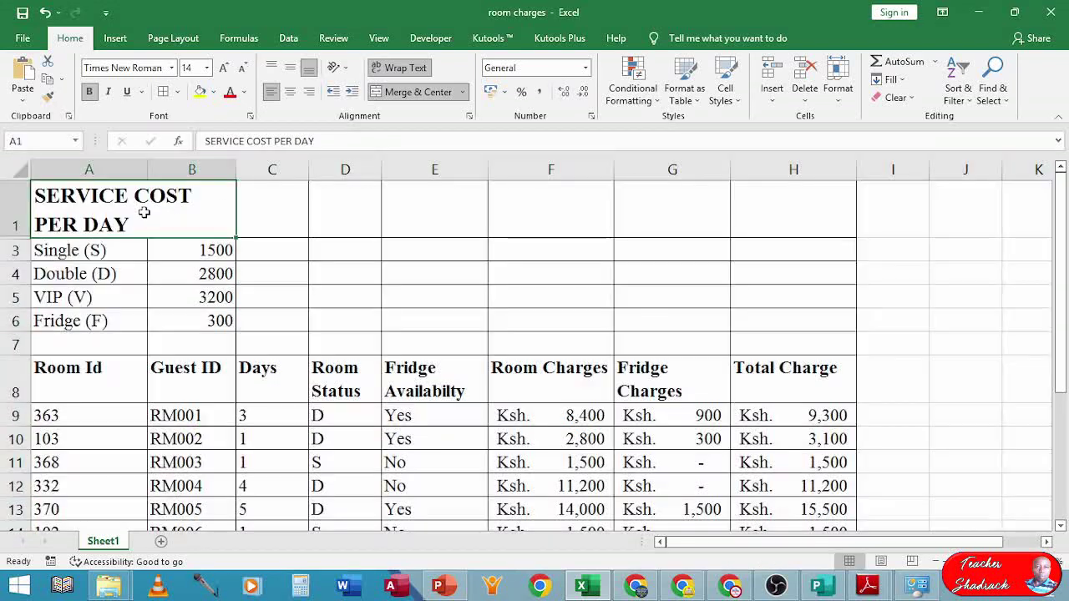
click(140, 549)
click(104, 546)
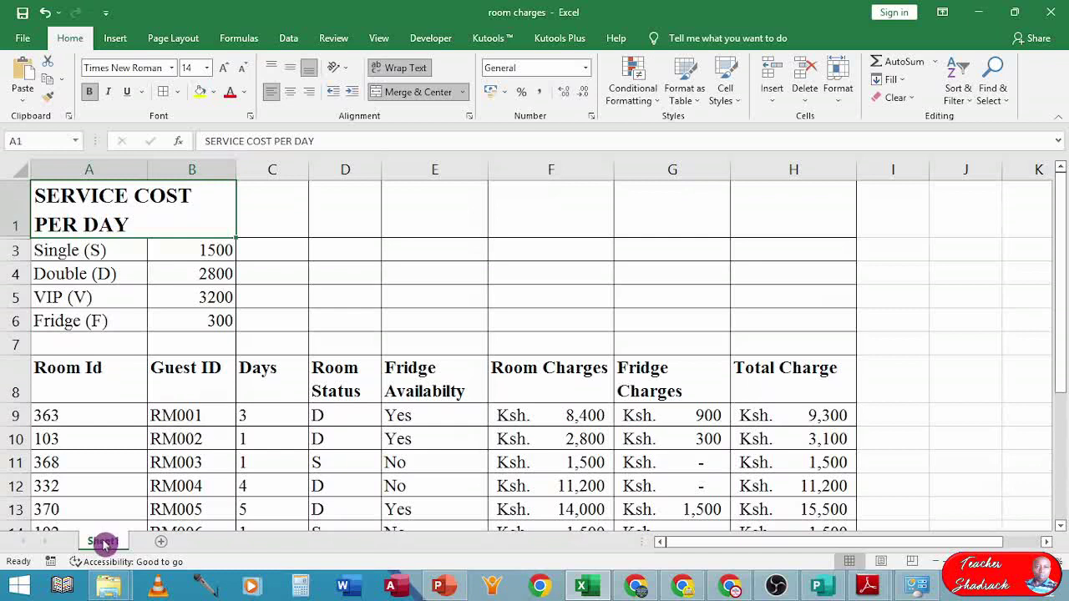
drag(107, 543, 127, 543)
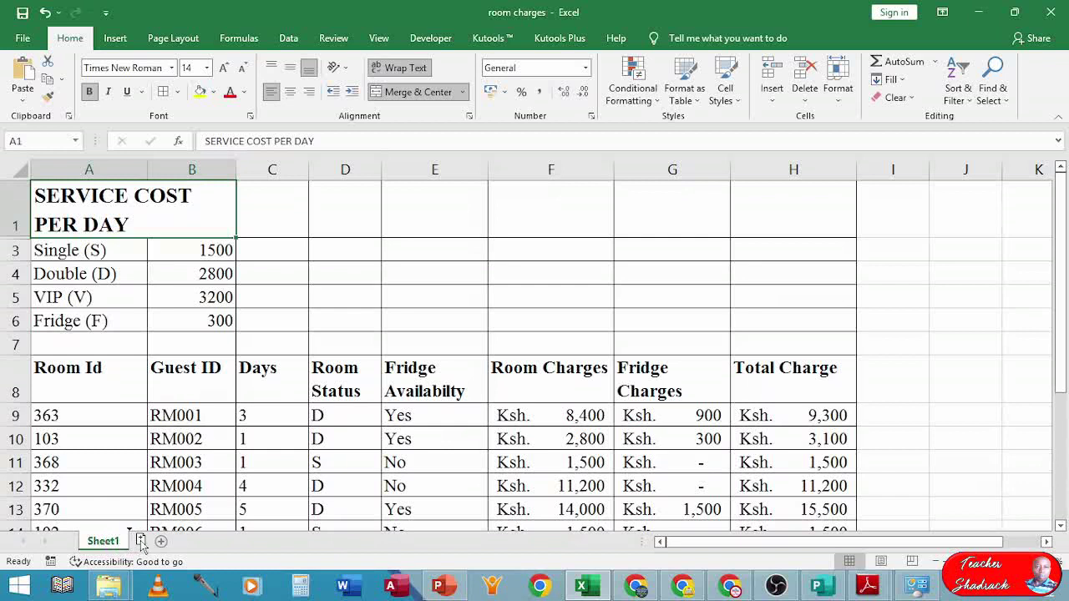
mouse_move(142, 541)
mouse_down()
mouse_move(123, 543)
mouse_move(136, 543)
mouse_up()
drag(139, 543, 138, 543)
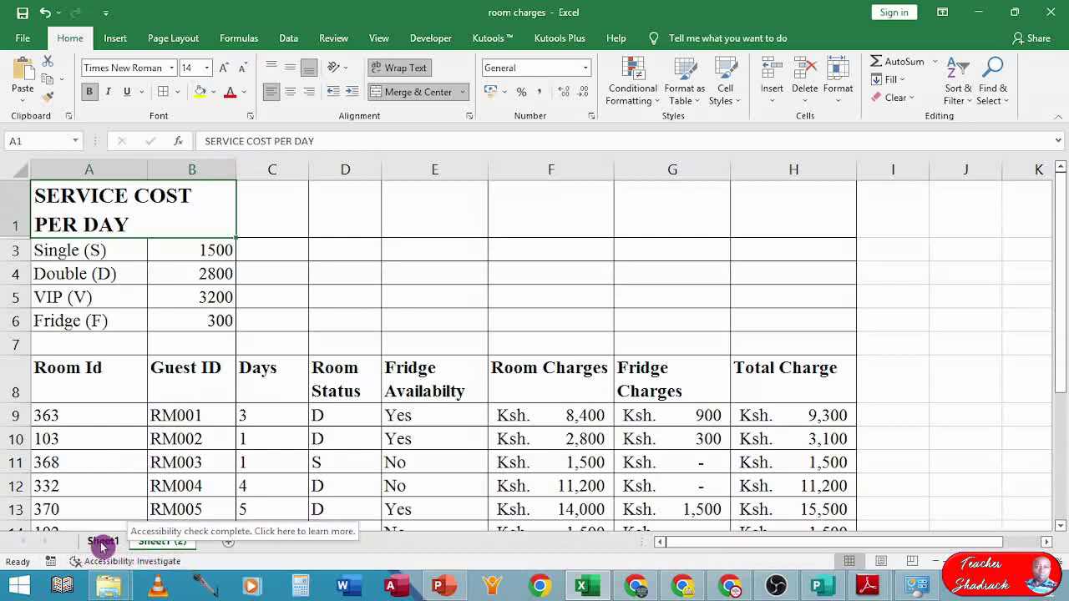
- Rename the Sheet1 tab to ORIGINAL
click(101, 543)
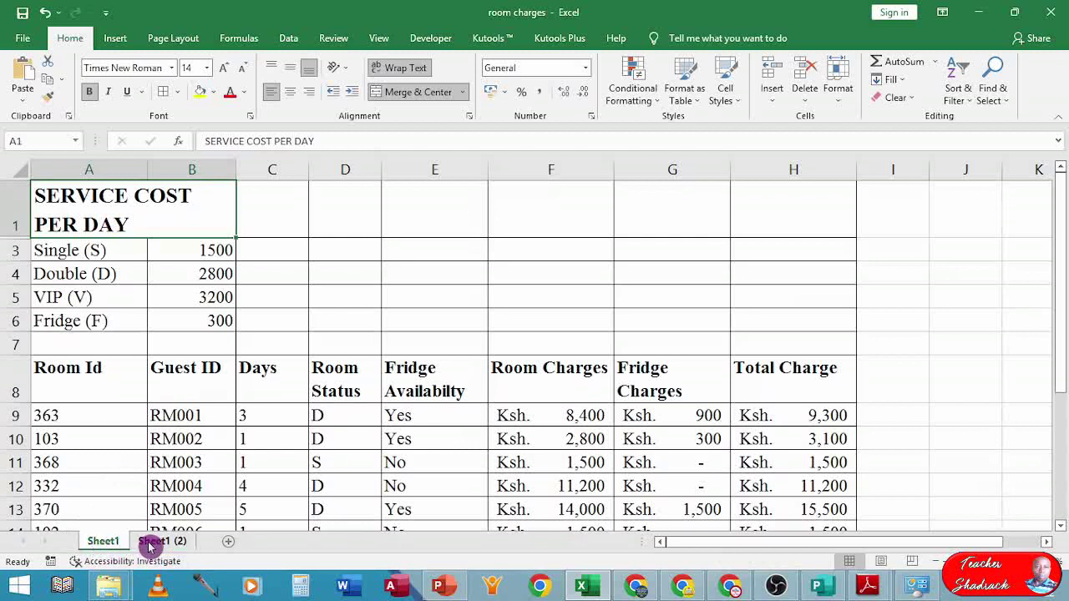
click(150, 547)
double_click(109, 547)
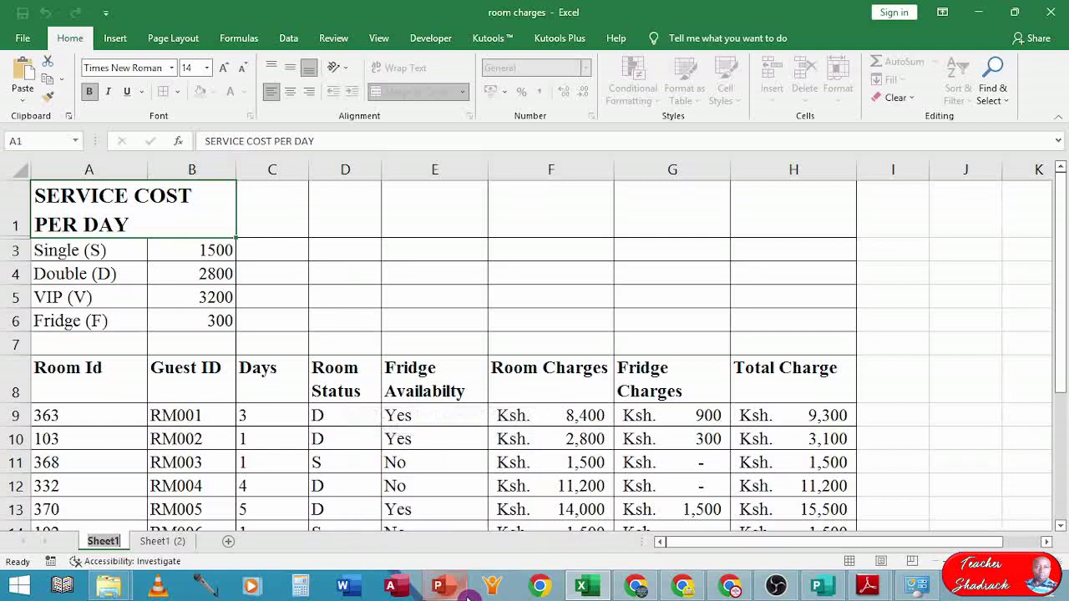
text(O)
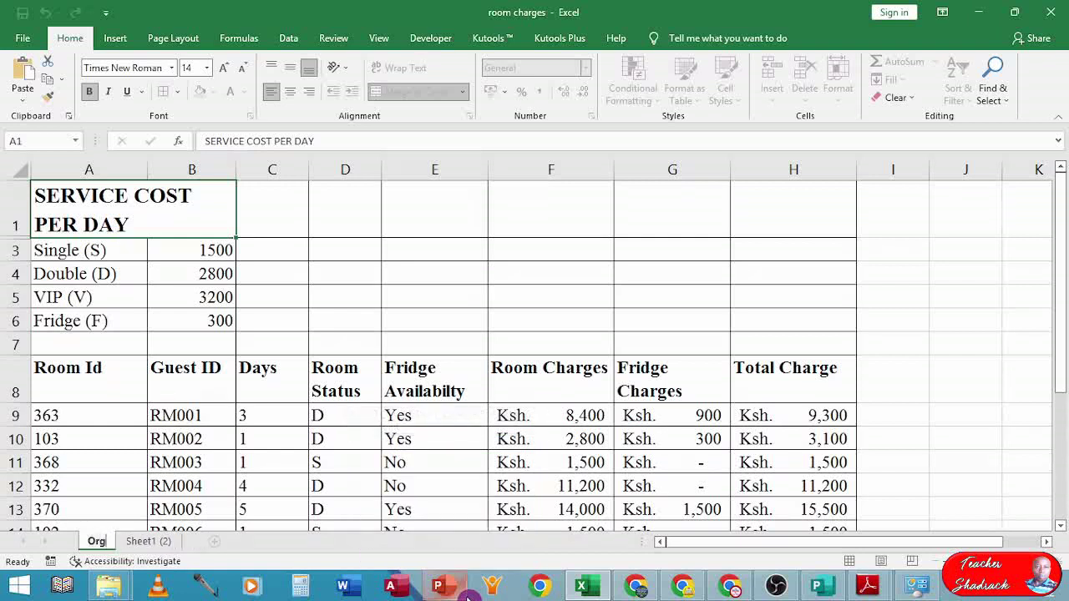
text(riginal)
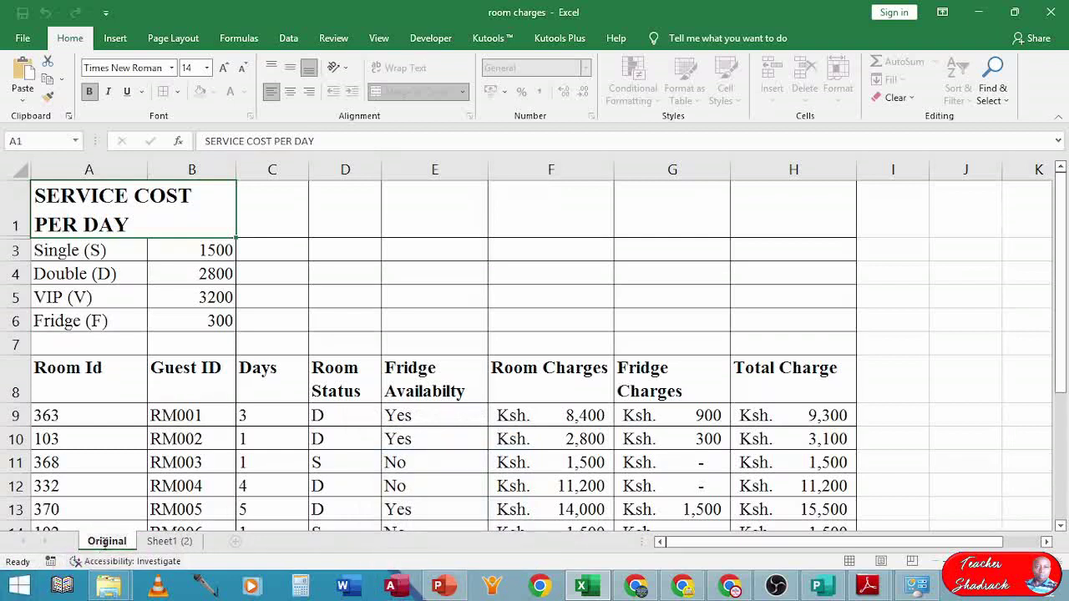
click(107, 540)
double_click(107, 540)
text(ORIGI)
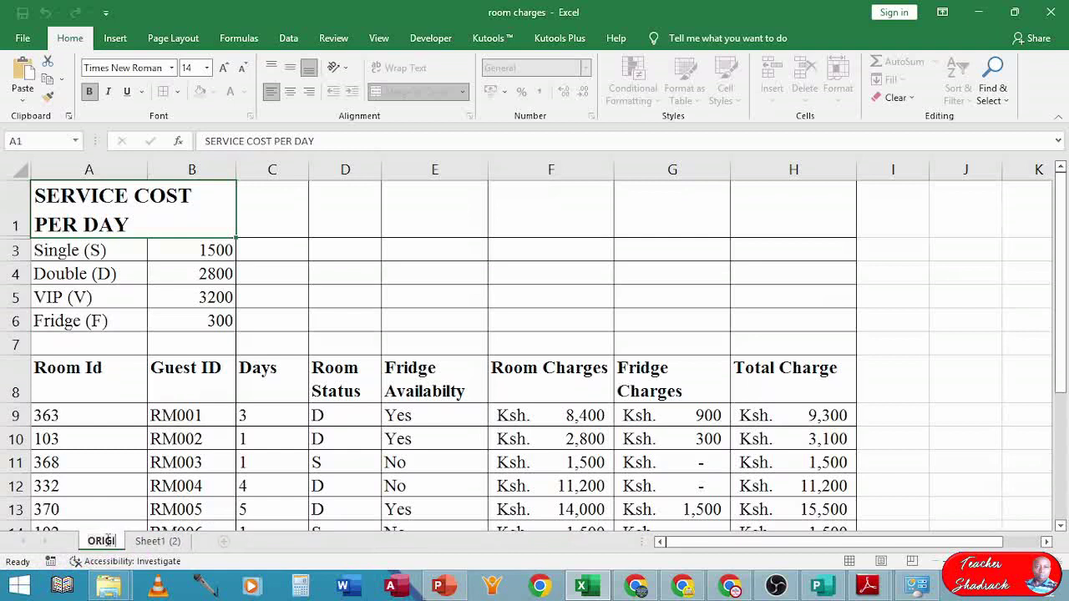
text(NAL)
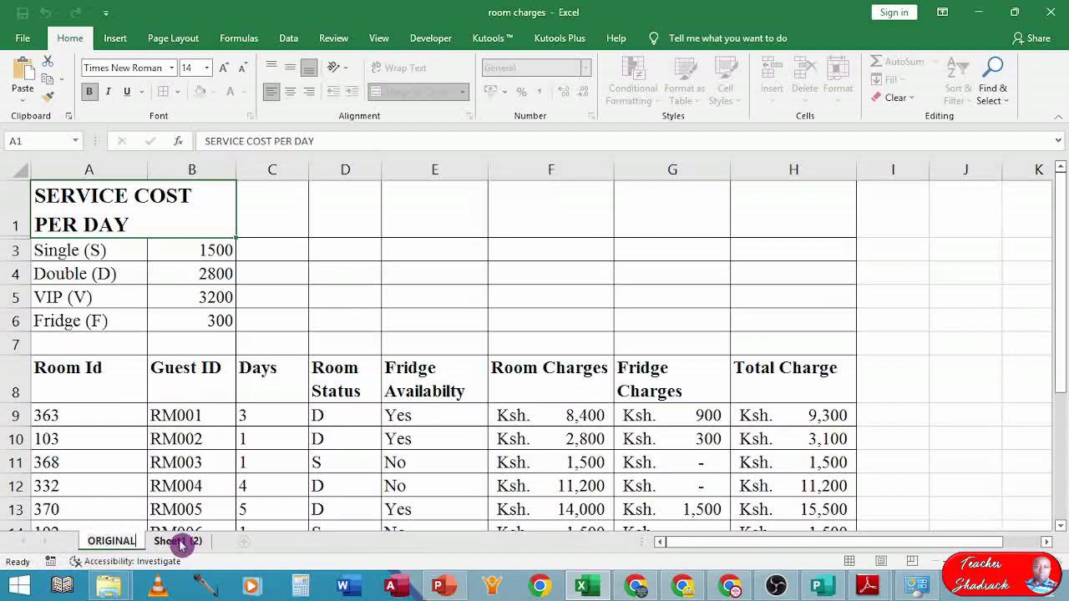
click(178, 542)
- Rename the Sheet1 (2) tab to NEW
click(178, 542)
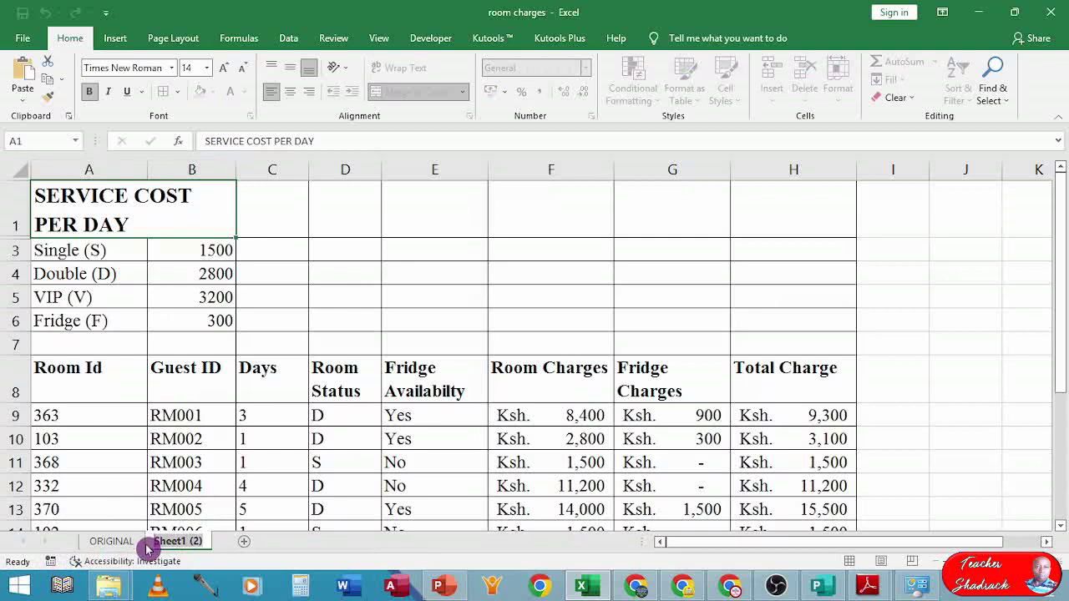
double_click(147, 545)
text(NEW)
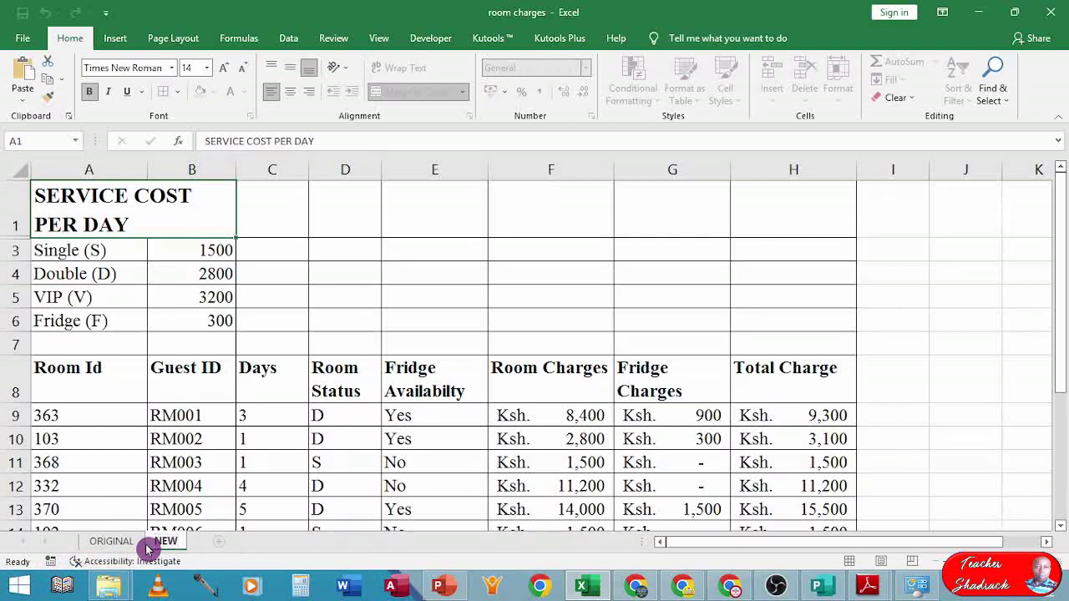
key(Return)
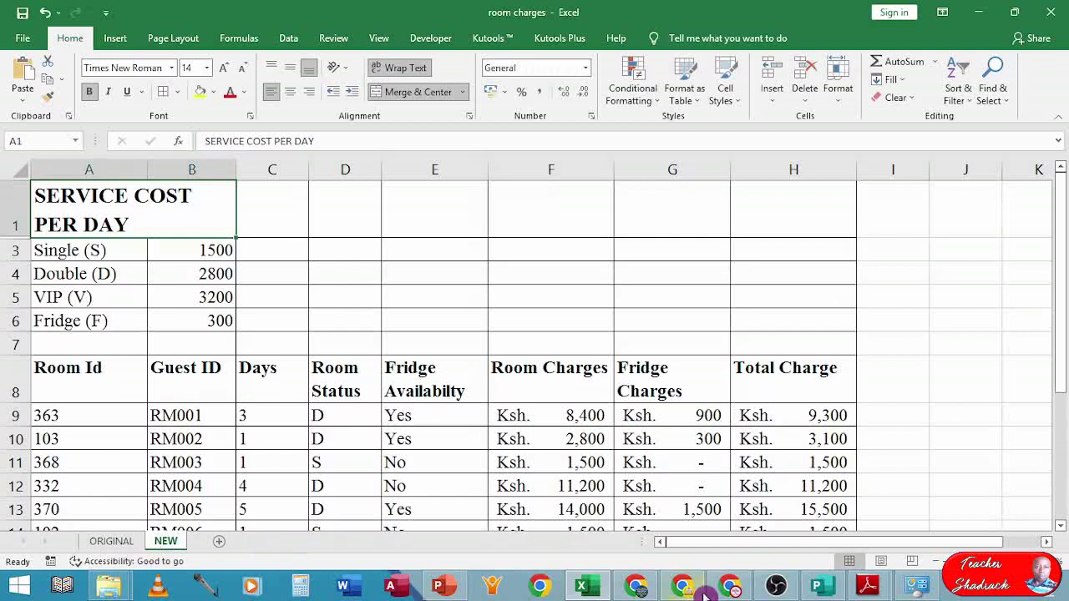
click(869, 588)
click(818, 539)
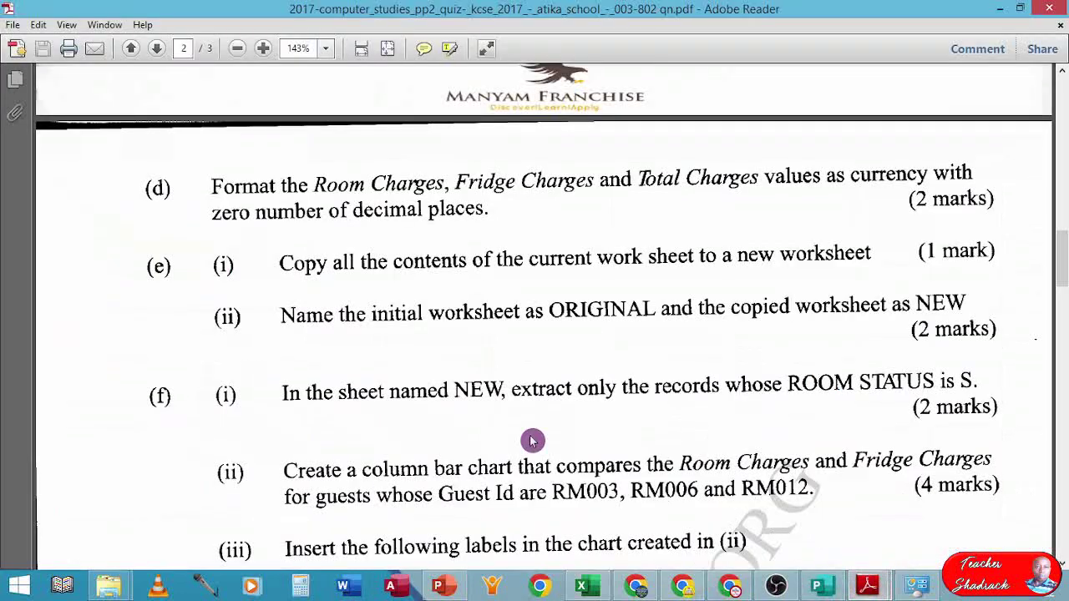
scroll(291, 339, down, 3)
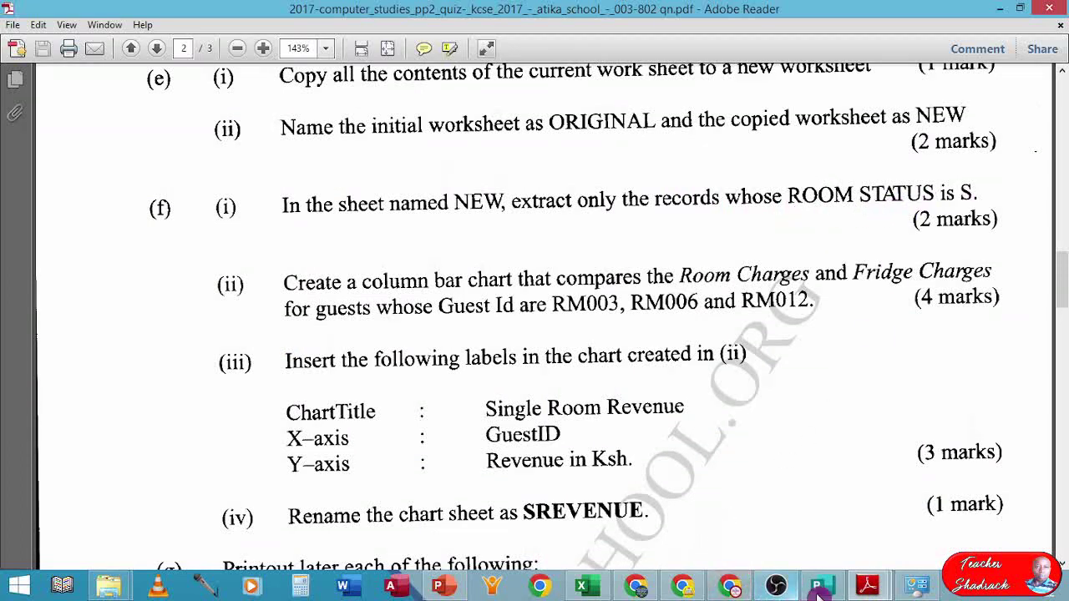
click(592, 590)
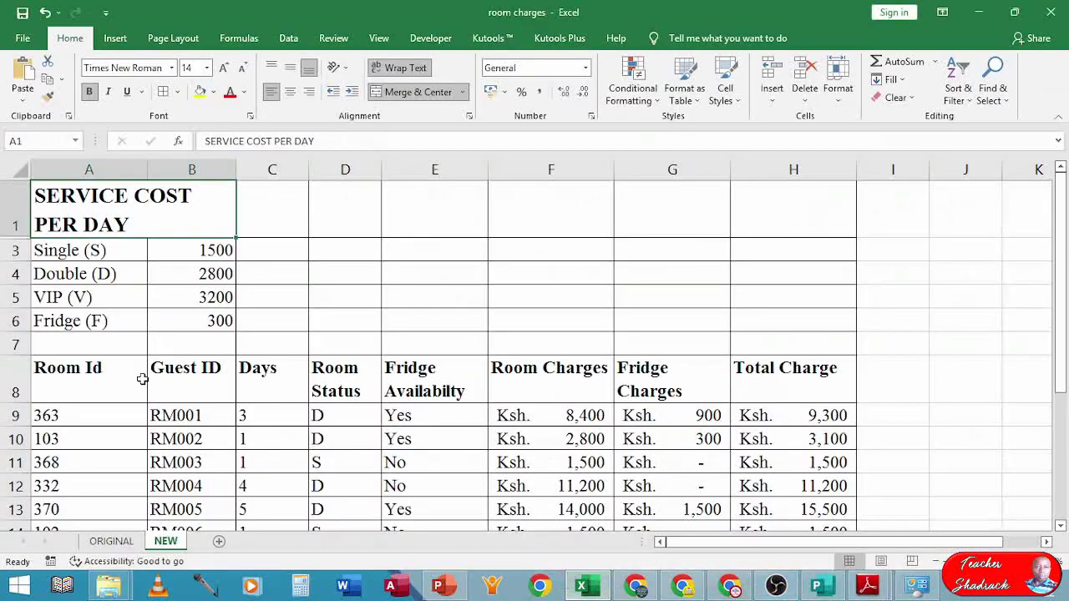
click(157, 373)
scroll(157, 373, down, 2)
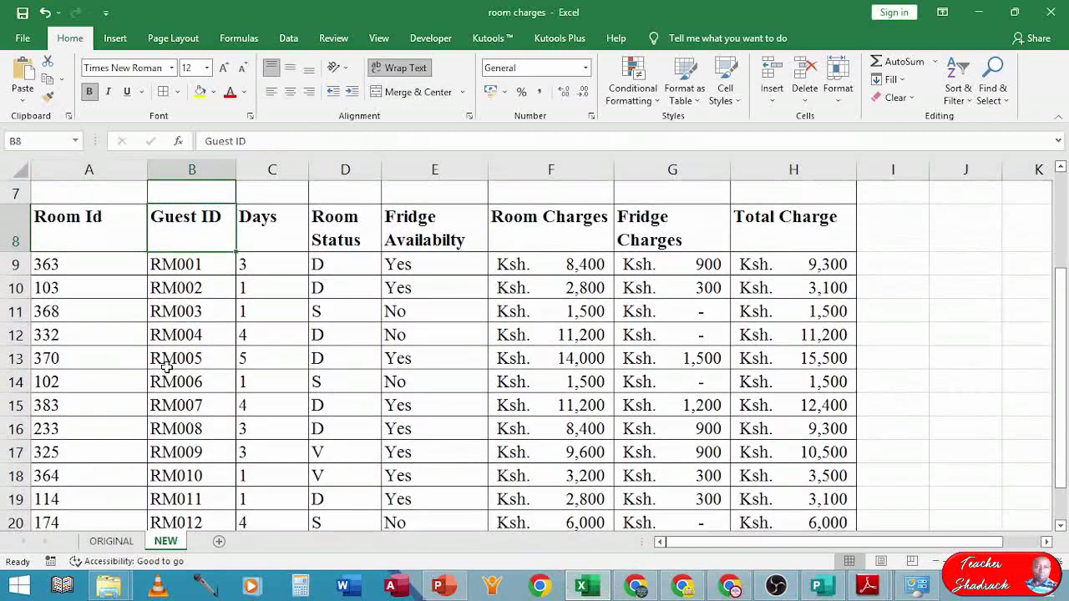
scroll(159, 372, up, 1)
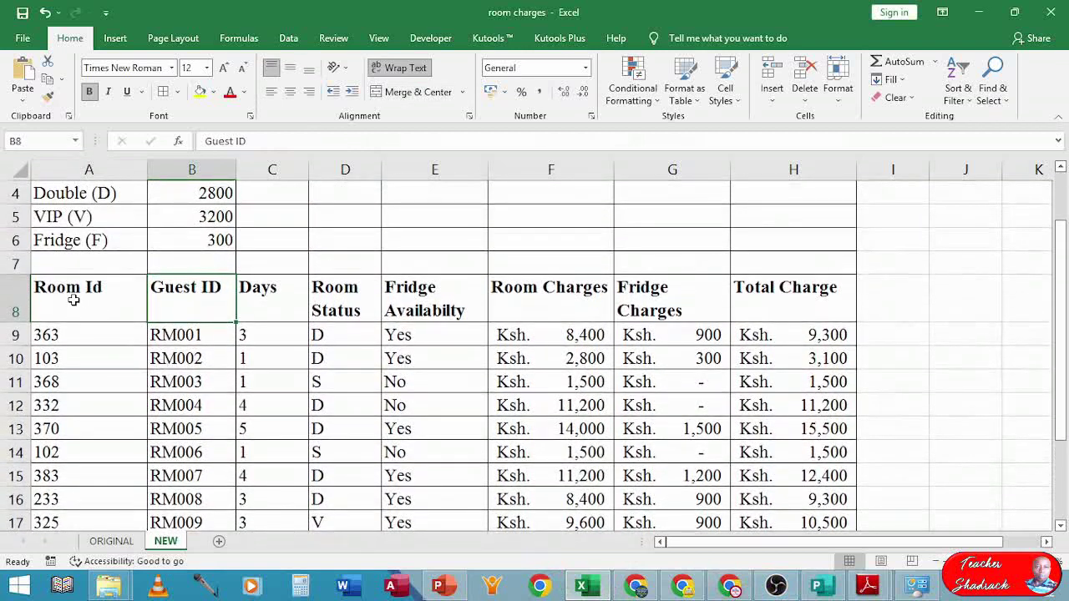
- Select the table A8:H22 and turn on Data > Filter
drag(74, 300, 804, 483)
scroll(664, 410, up, 3)
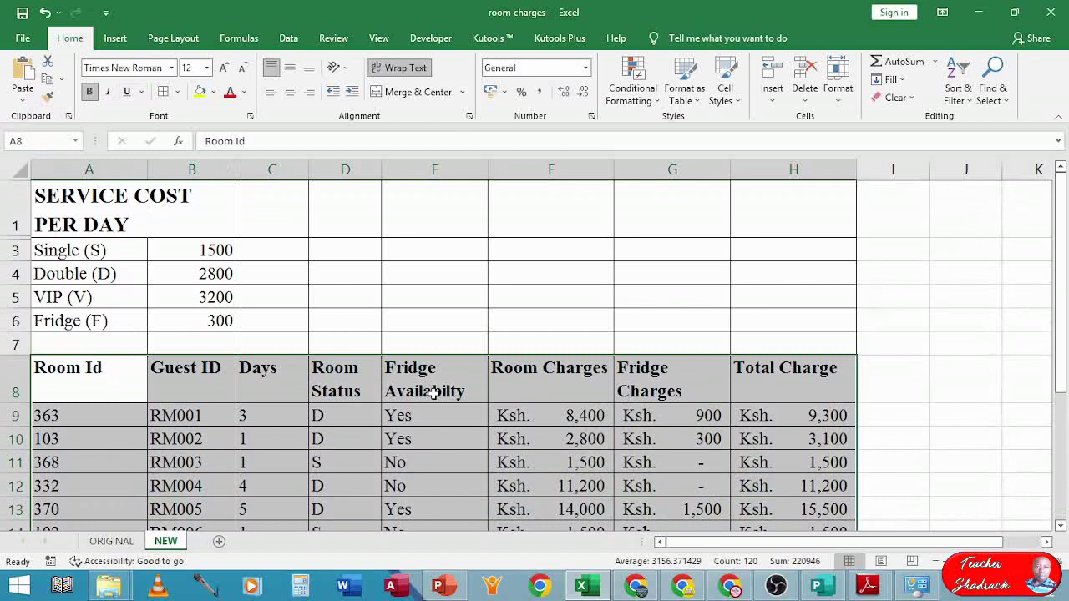
scroll(434, 393, down, 3)
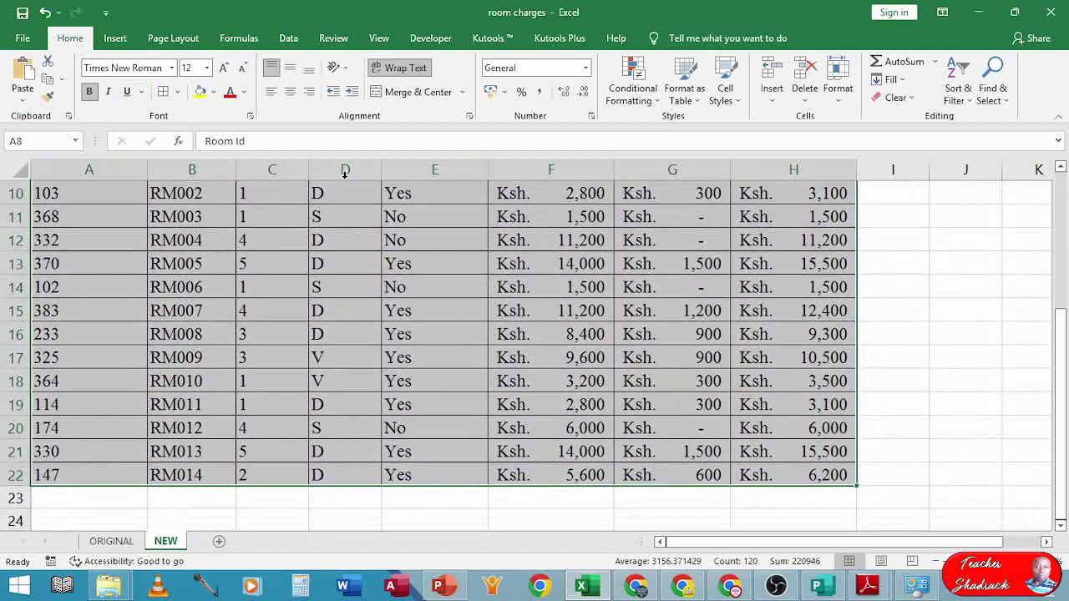
click(288, 40)
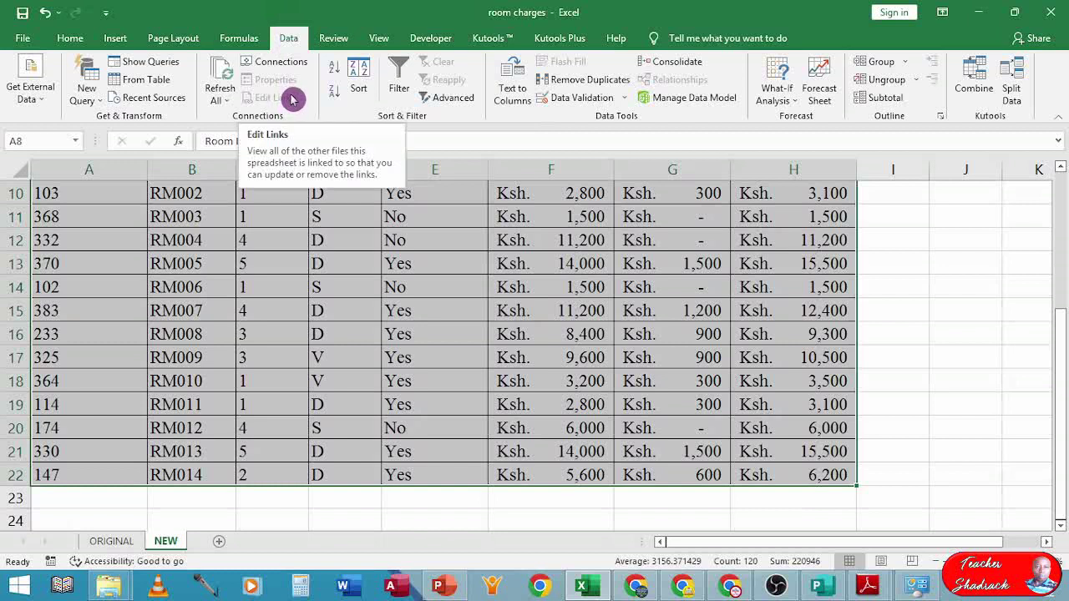
click(399, 75)
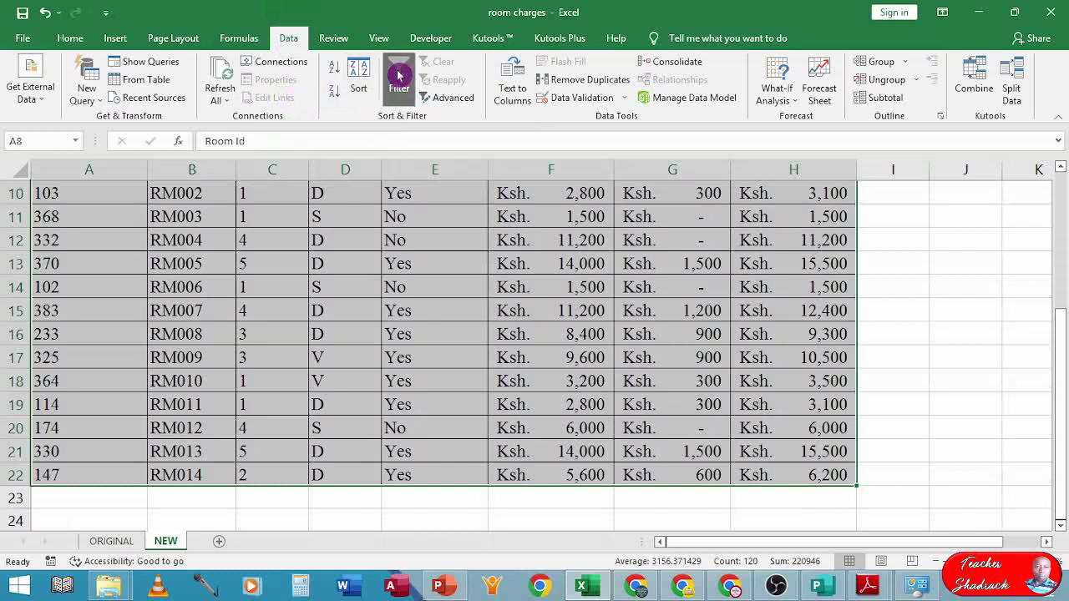
- Filter Room Status to show only S, leaving rooms 368, 102 and 174
scroll(382, 239, up, 2)
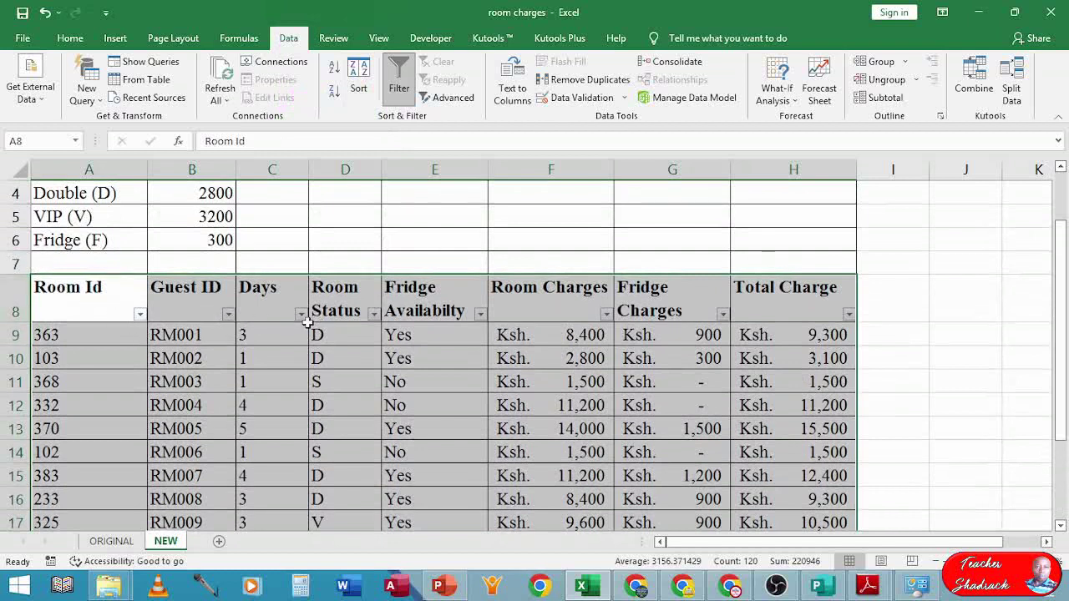
click(373, 317)
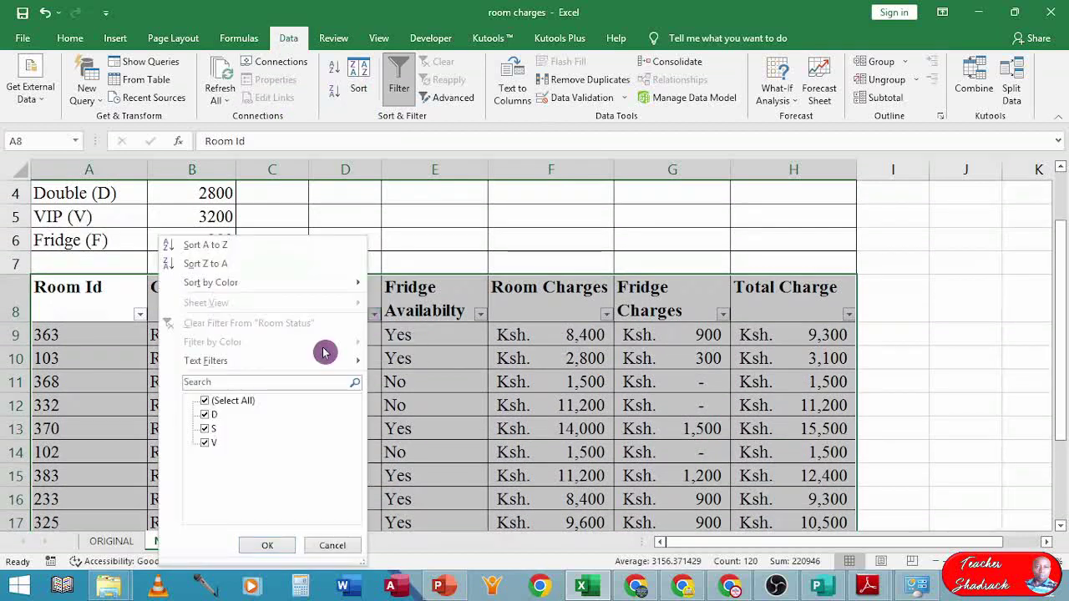
click(204, 400)
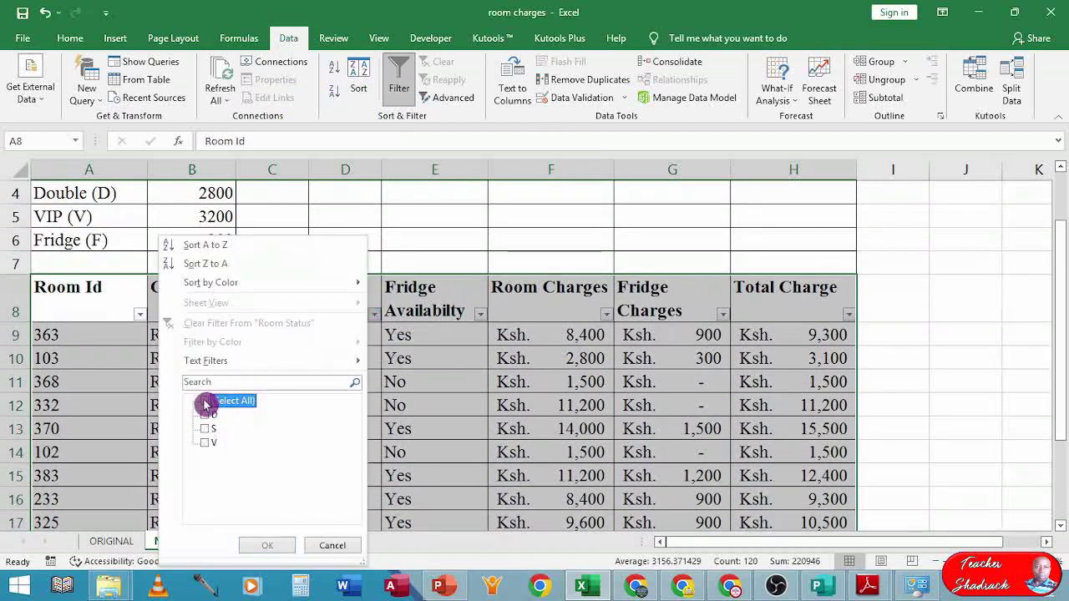
click(205, 429)
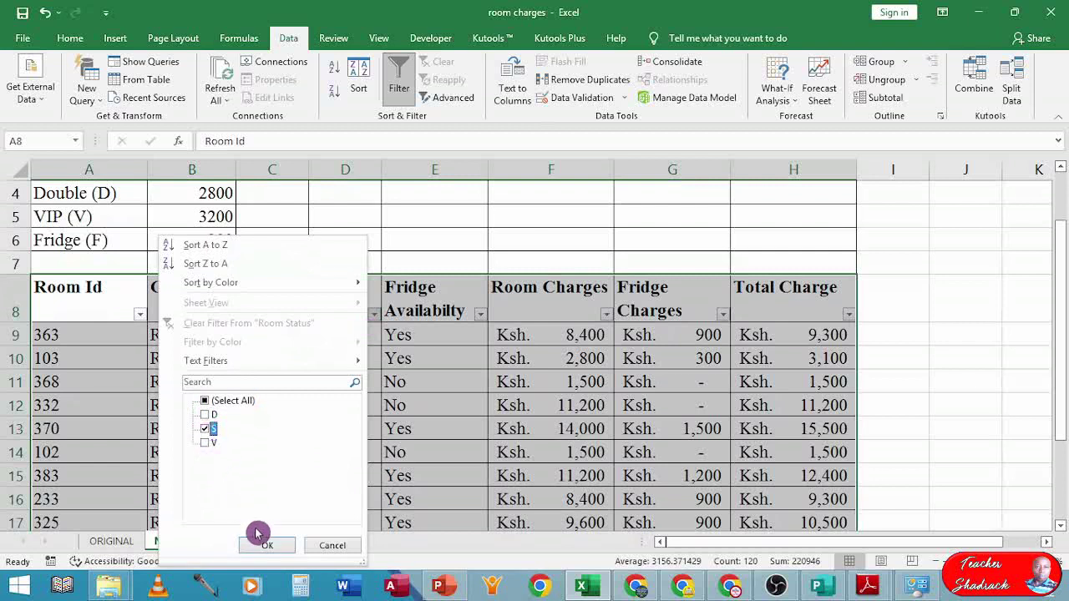
click(266, 547)
scroll(330, 418, down, 2)
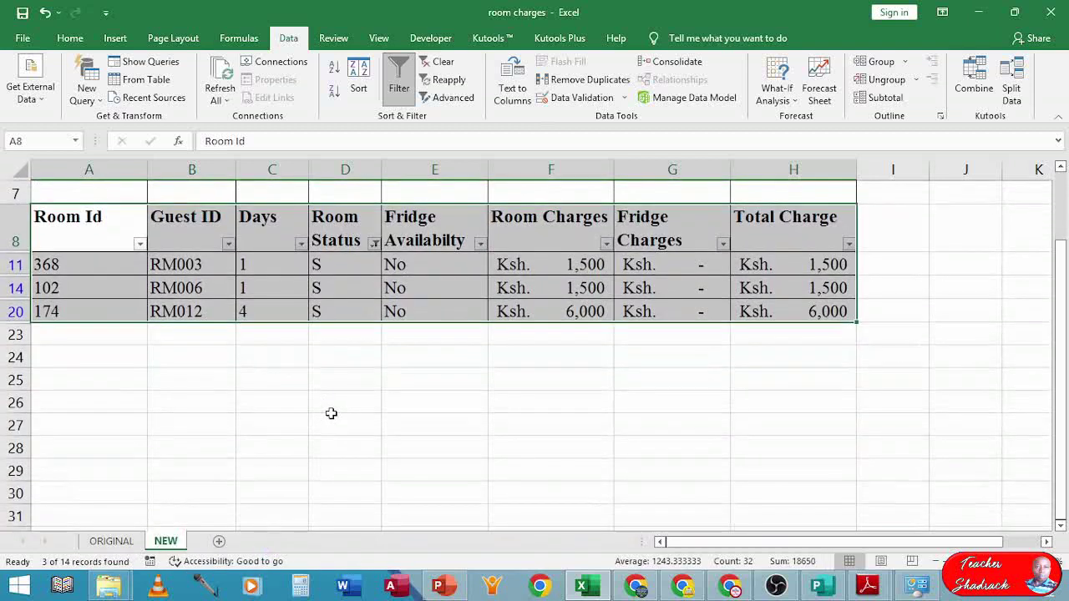
scroll(331, 414, up, 2)
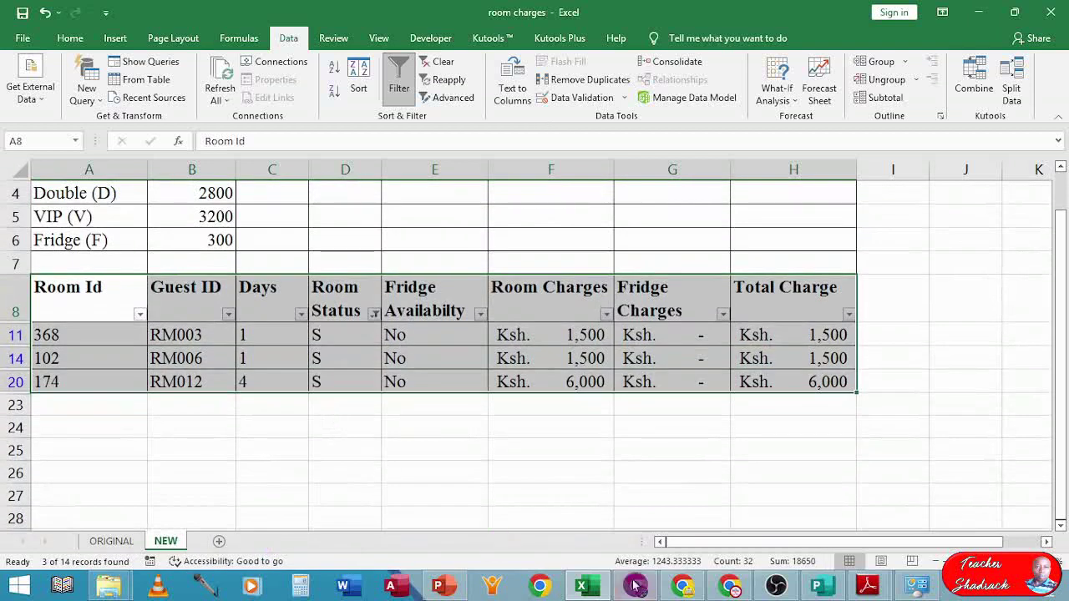
- Read quiz questions (f)(ii)–(iv) on charting RM003, RM006 and RM012, then return to Excel
mouse_move(867, 585)
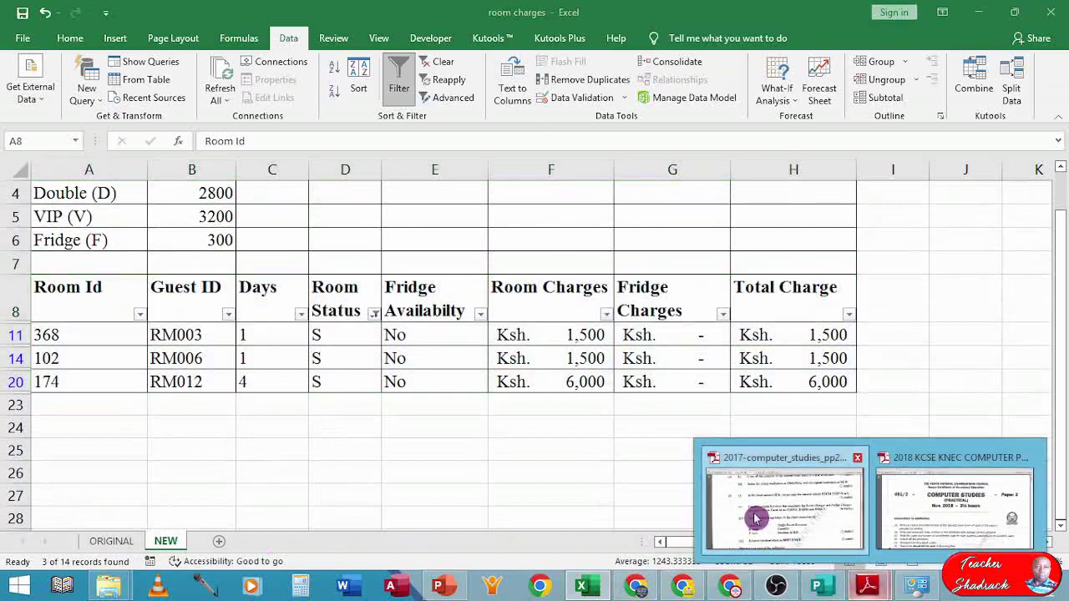
click(757, 520)
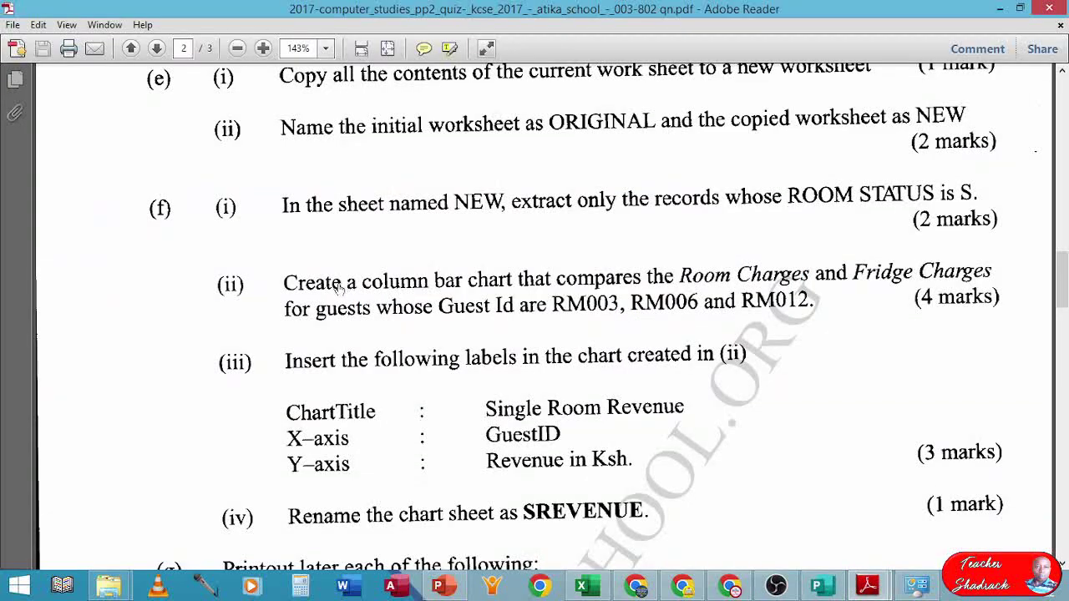
scroll(343, 288, down, 1)
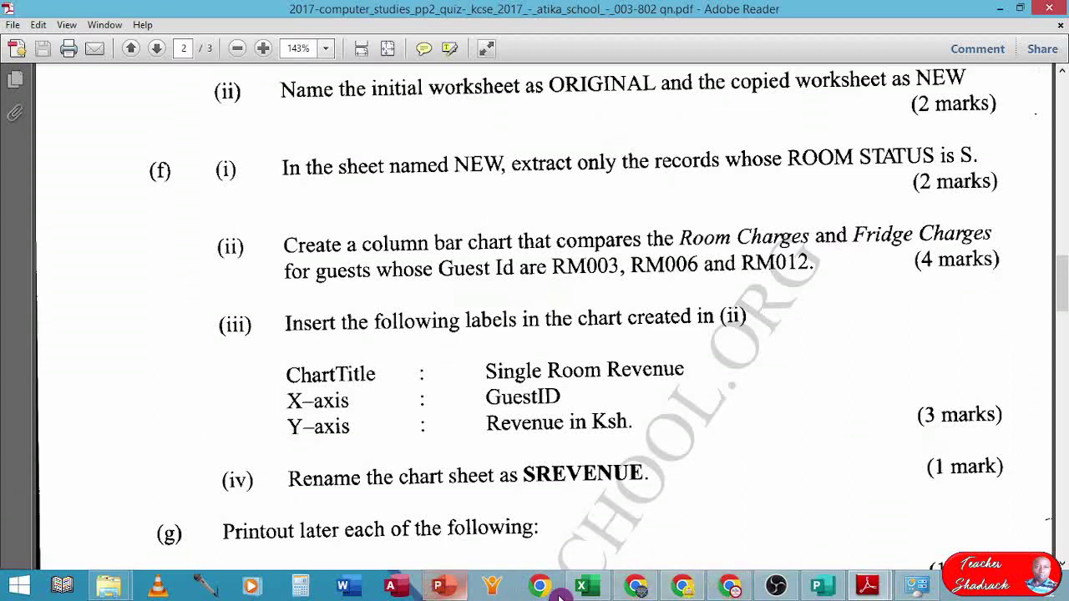
mouse_move(860, 591)
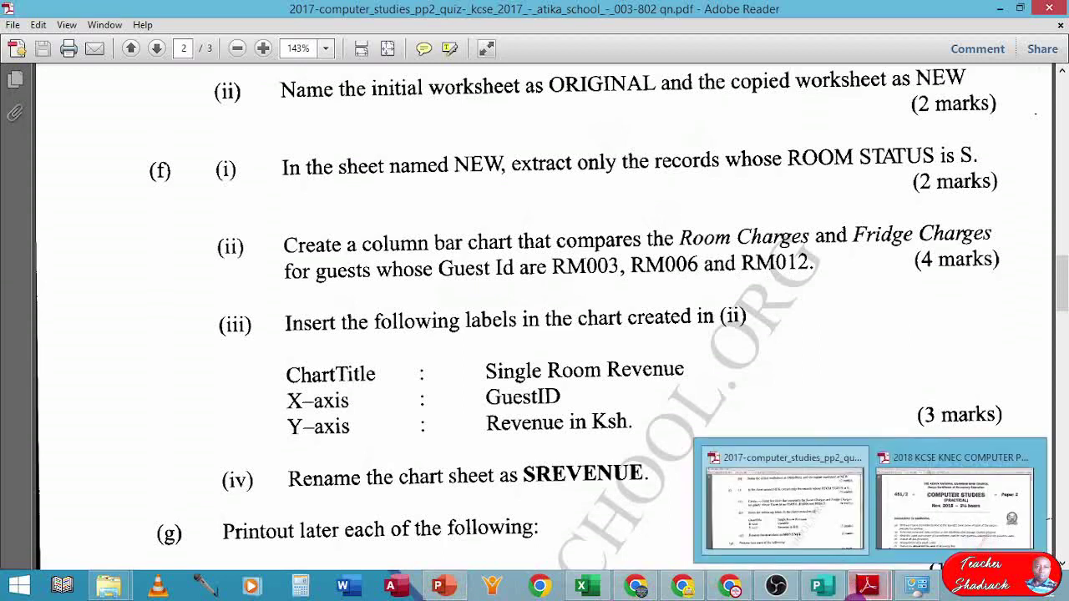
click(586, 589)
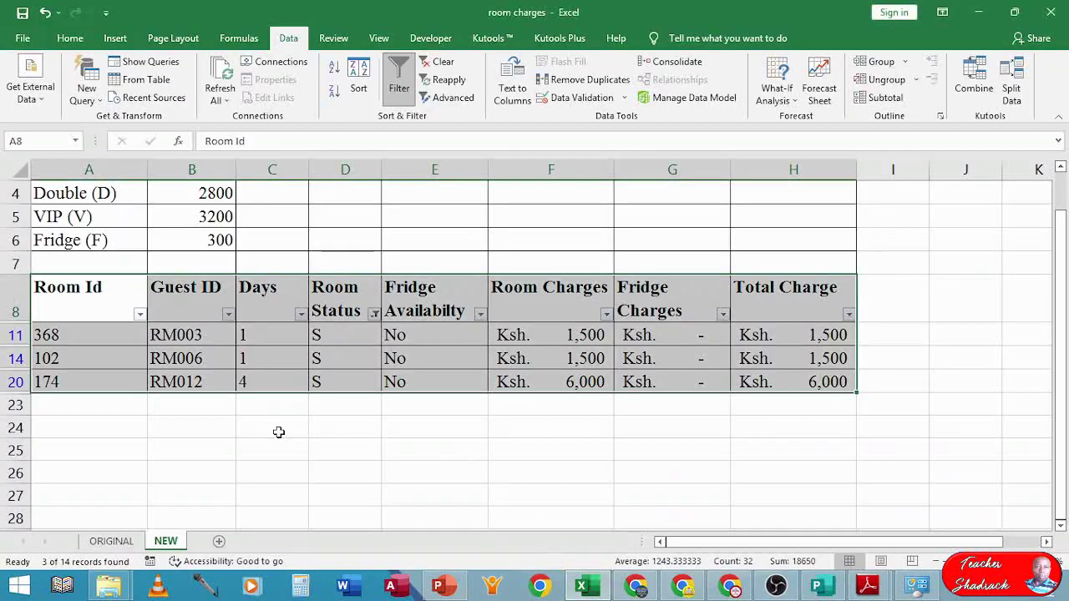
click(231, 432)
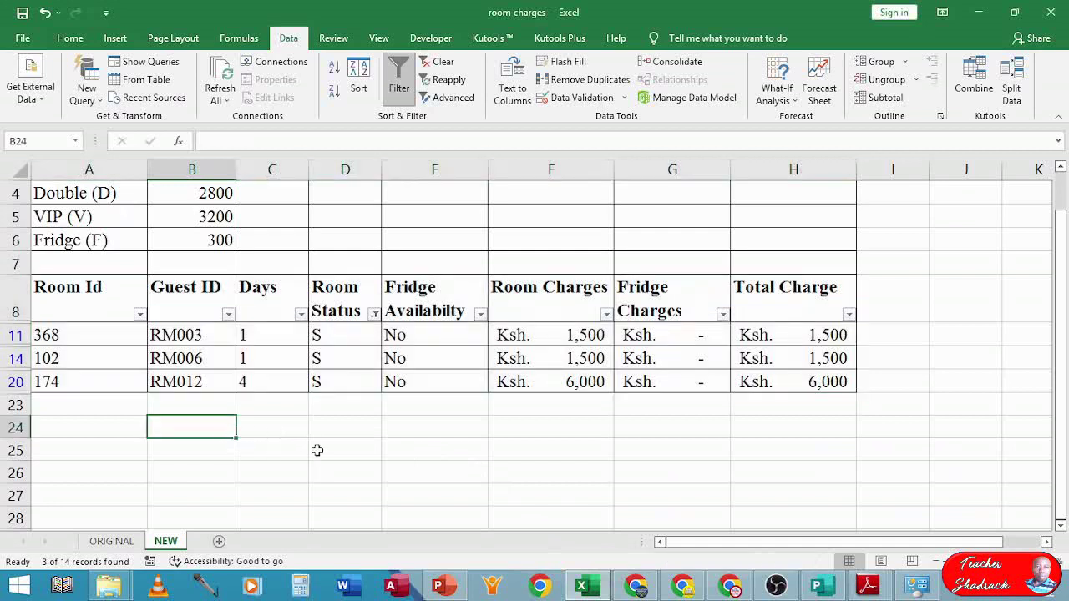
click(205, 336)
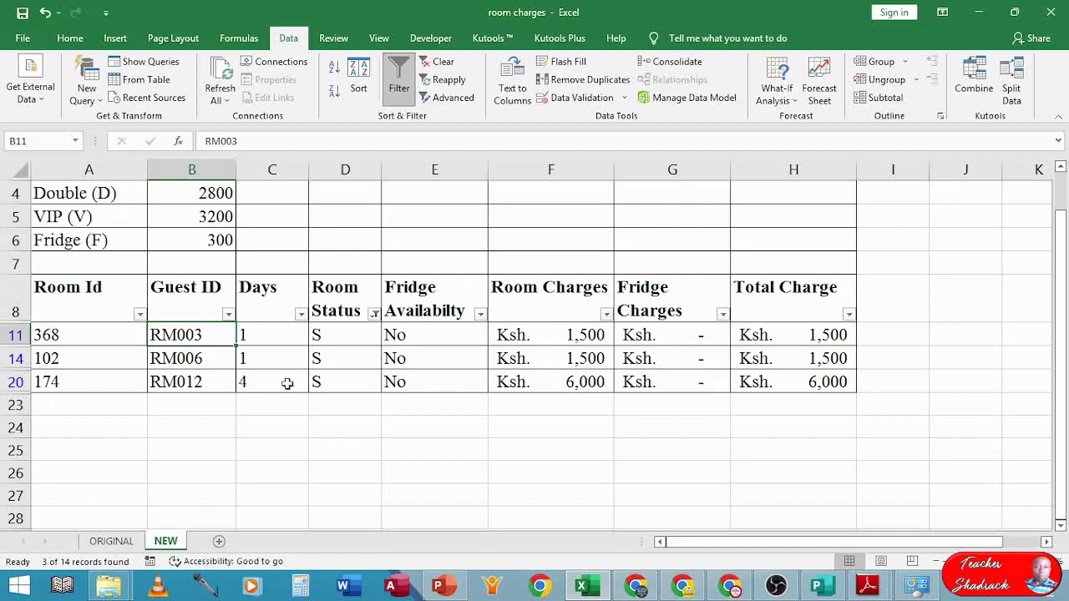
click(243, 449)
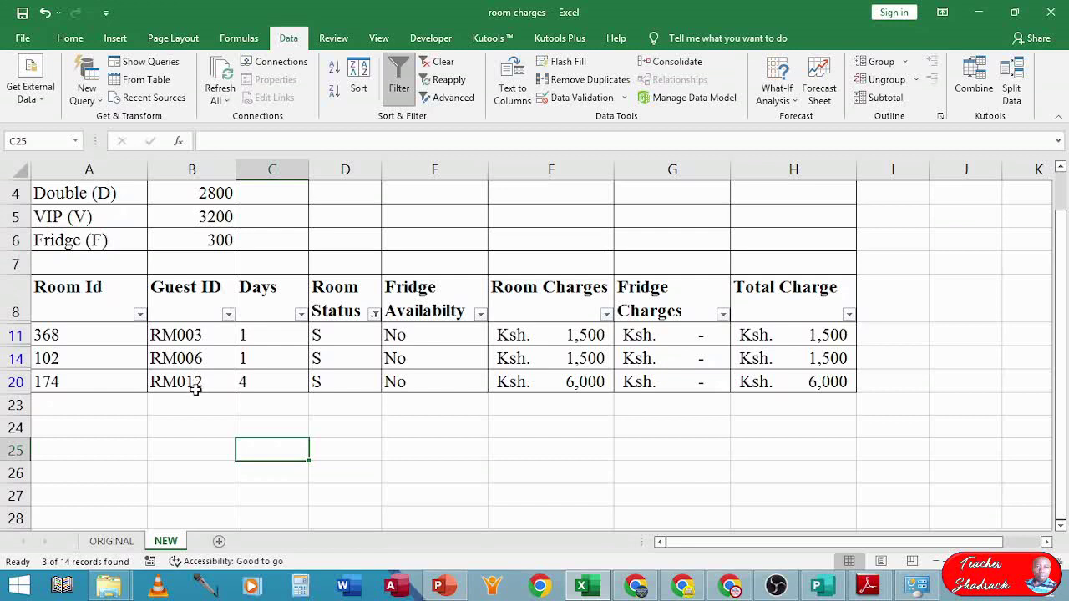
click(278, 429)
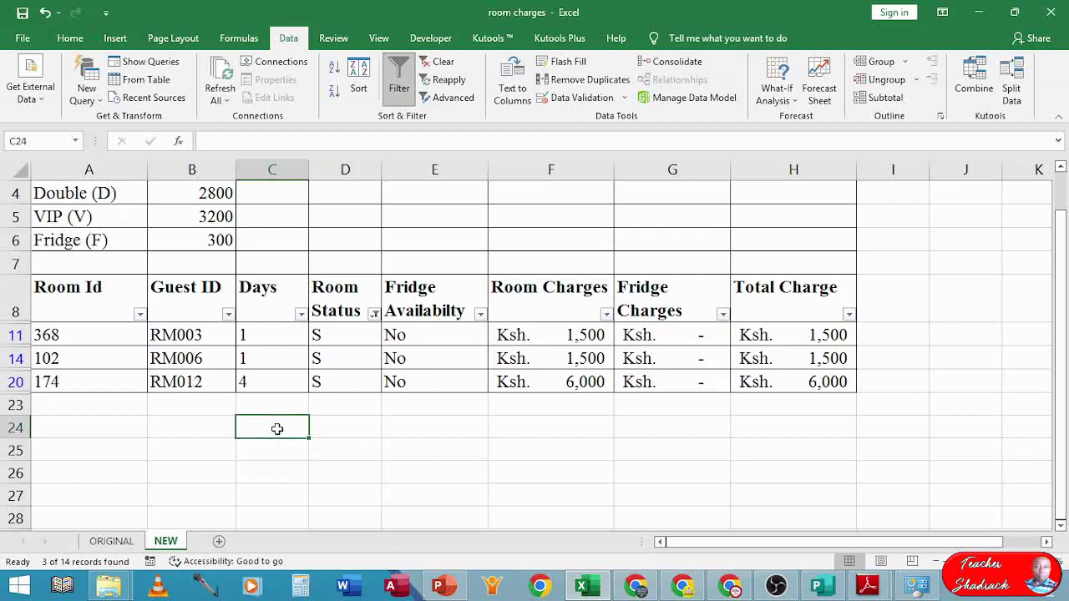
click(312, 470)
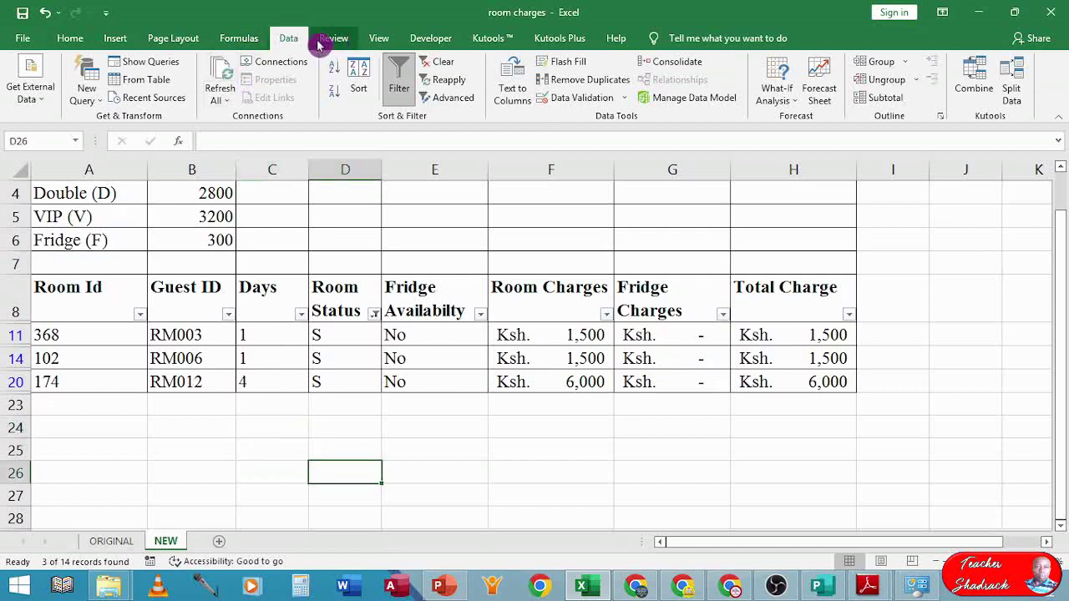
- Insert a blank 2-D clustered column chart and drag it below the filtered table
click(117, 39)
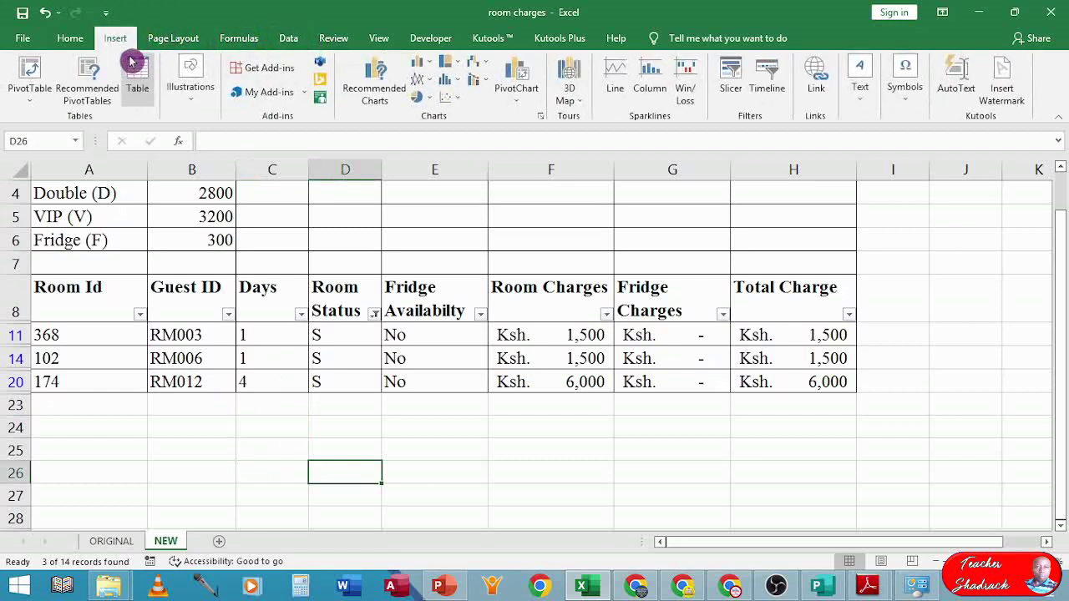
click(422, 64)
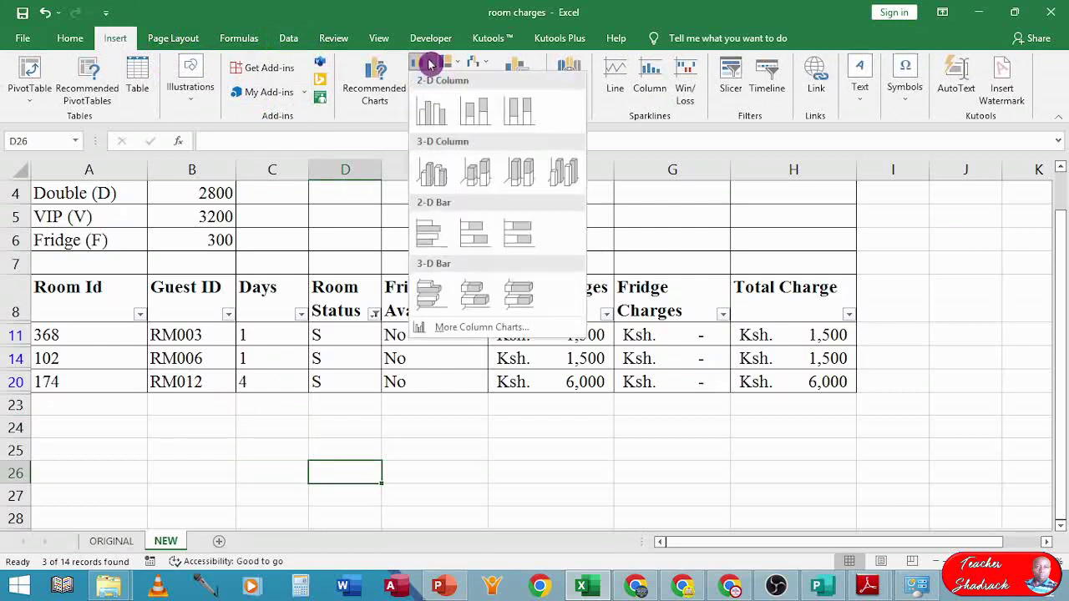
click(435, 116)
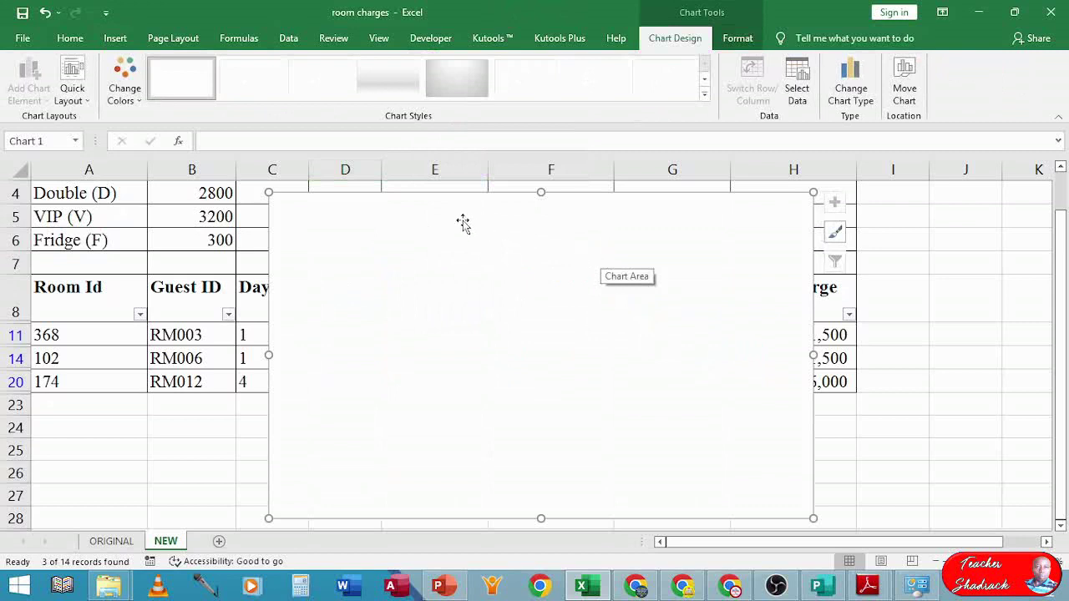
drag(463, 225, 531, 449)
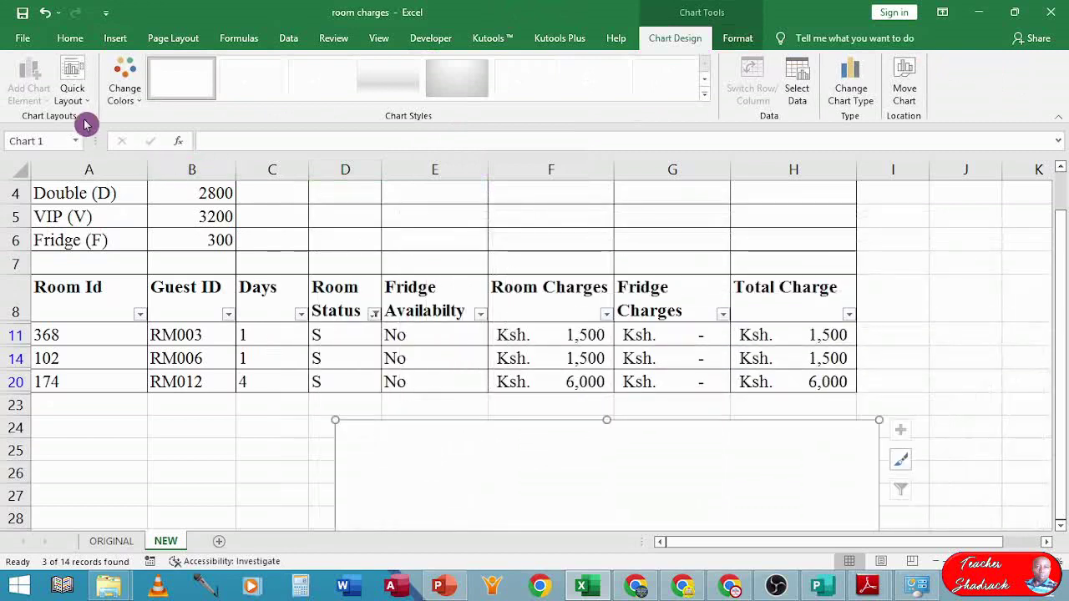
drag(466, 501, 446, 471)
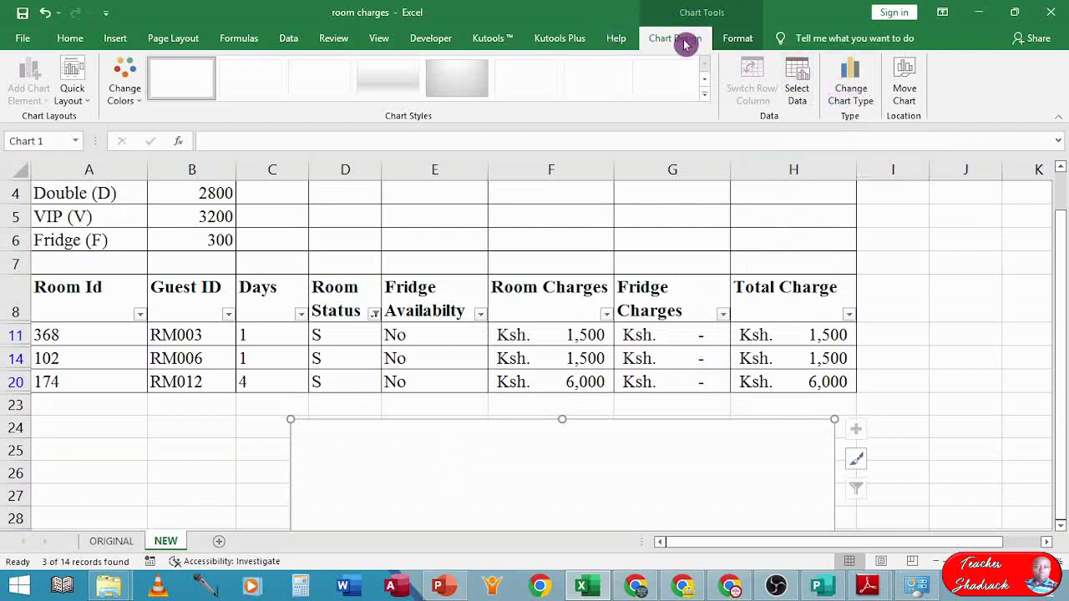
- Add chart series RM003, named from B11, with values F11:G11
click(800, 79)
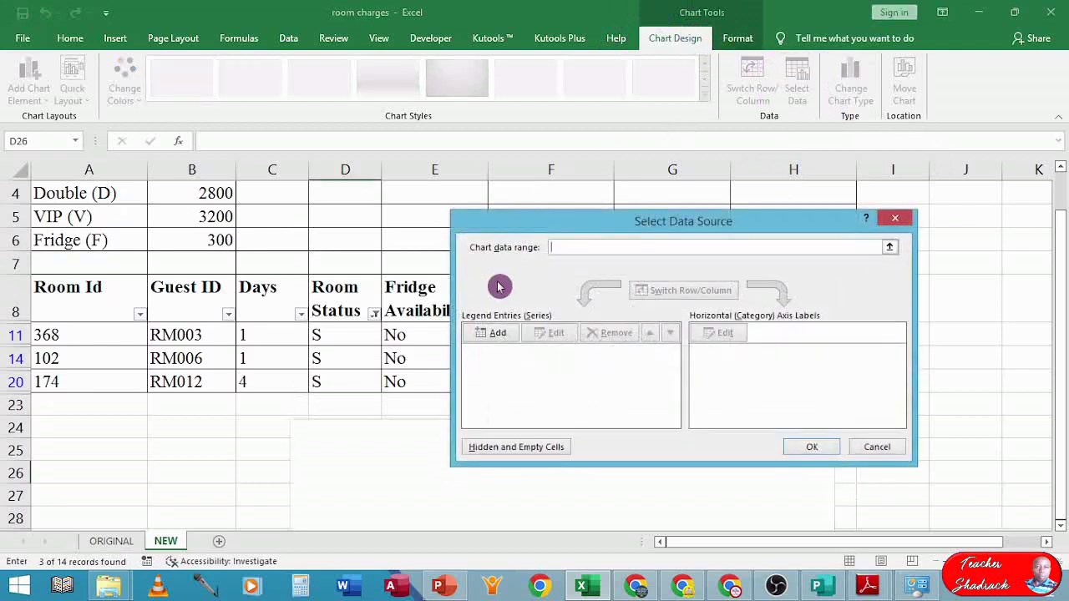
click(489, 334)
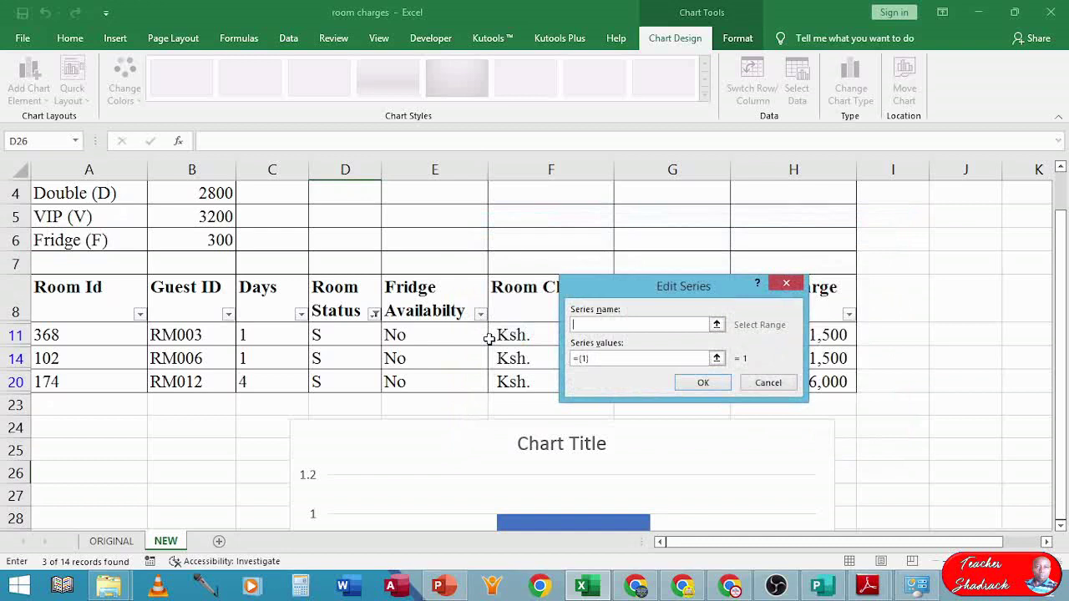
click(717, 324)
click(198, 334)
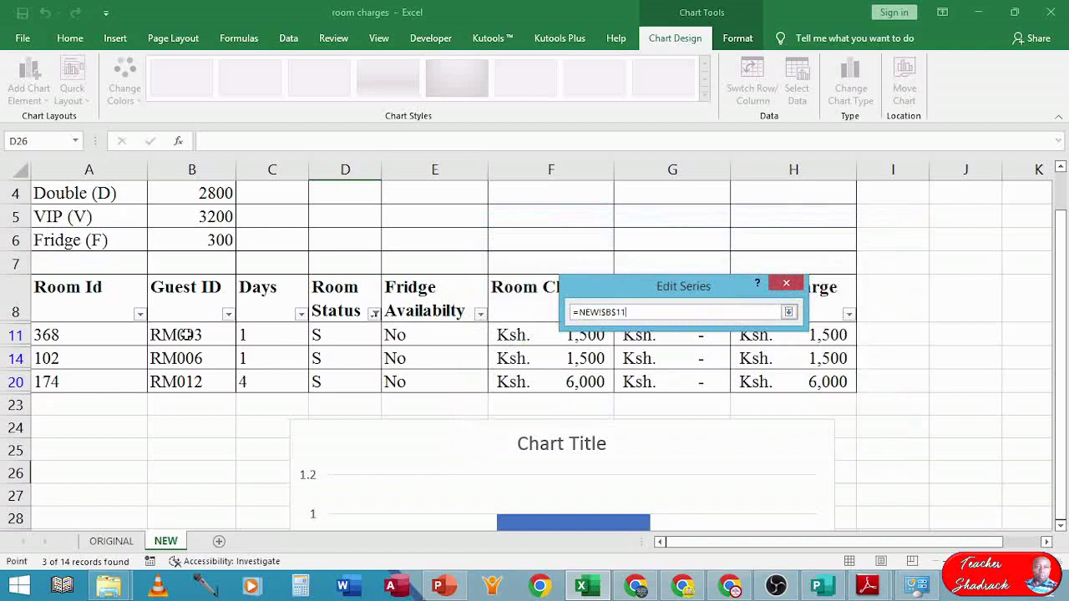
click(788, 311)
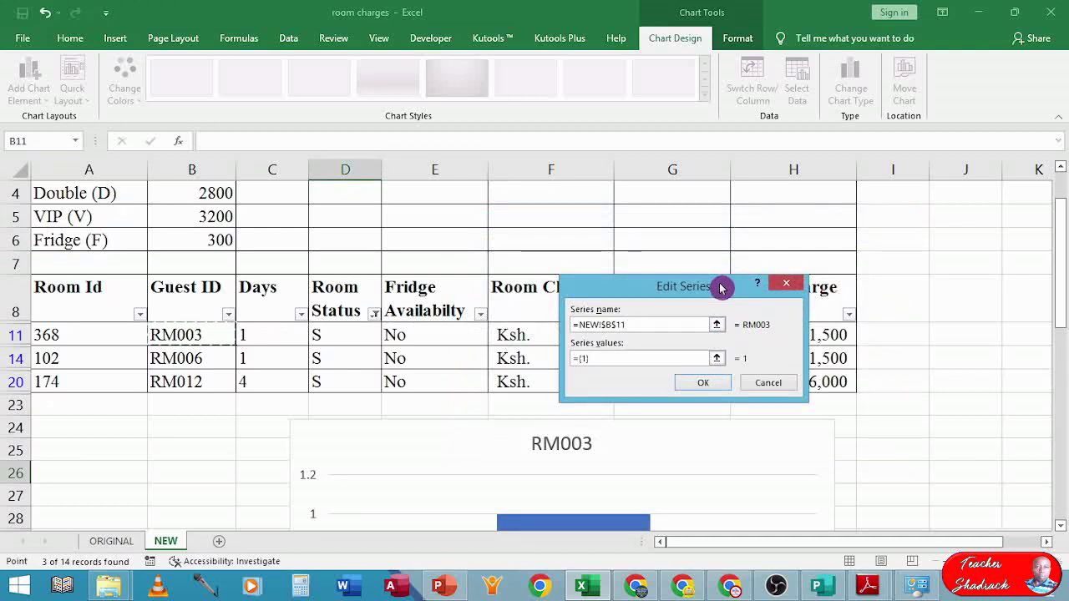
drag(724, 286, 577, 418)
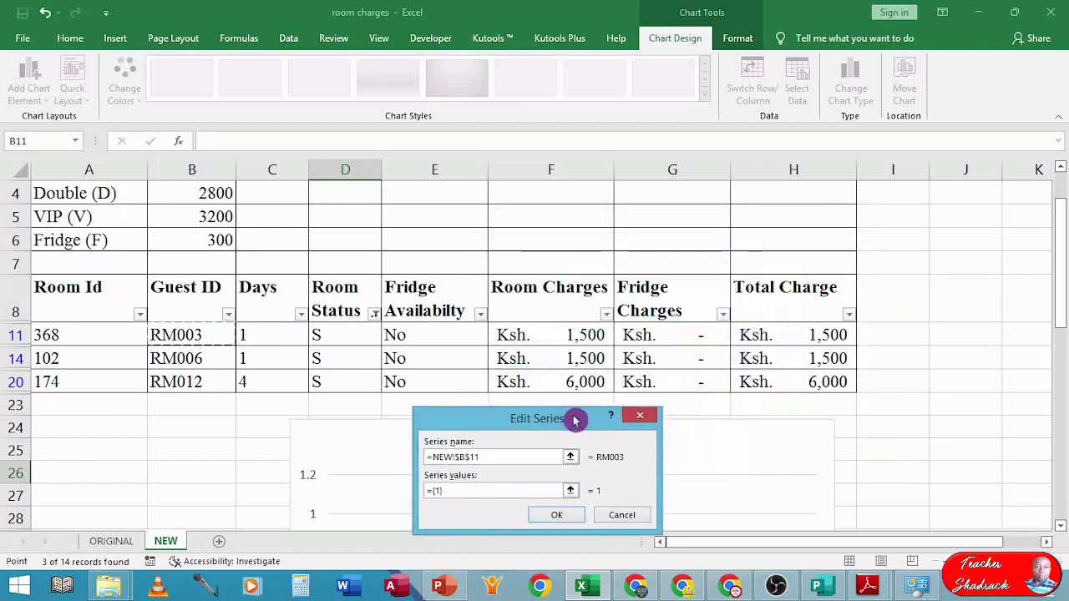
click(568, 492)
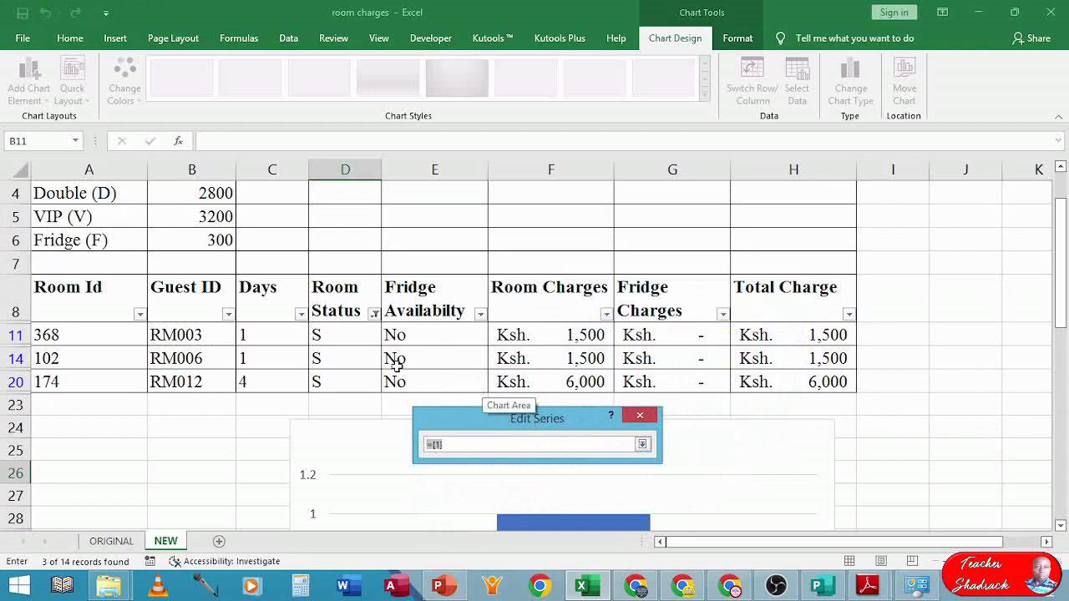
click(540, 336)
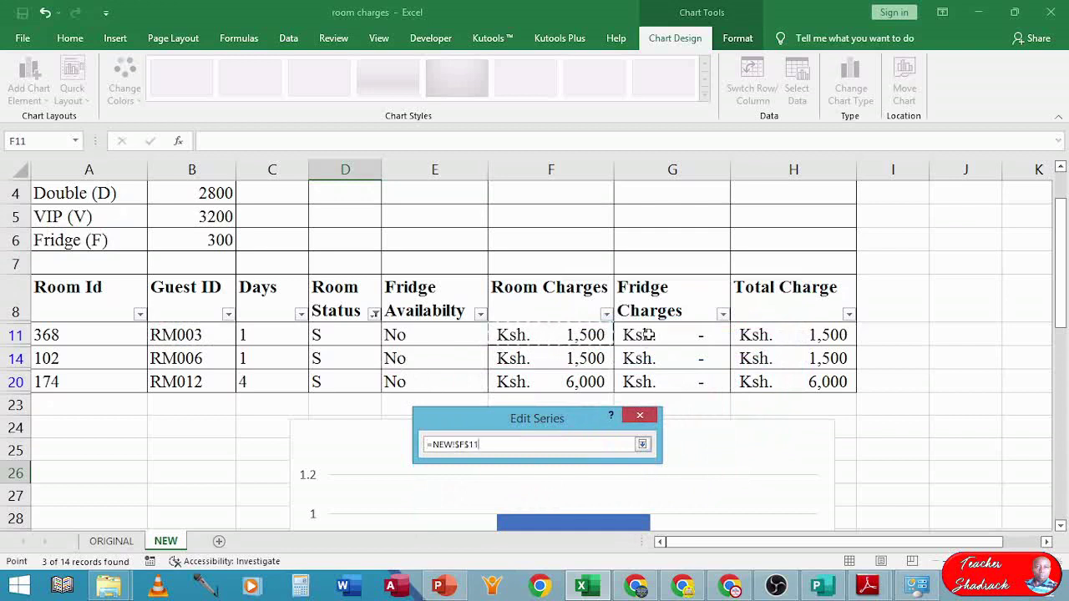
drag(578, 335, 627, 337)
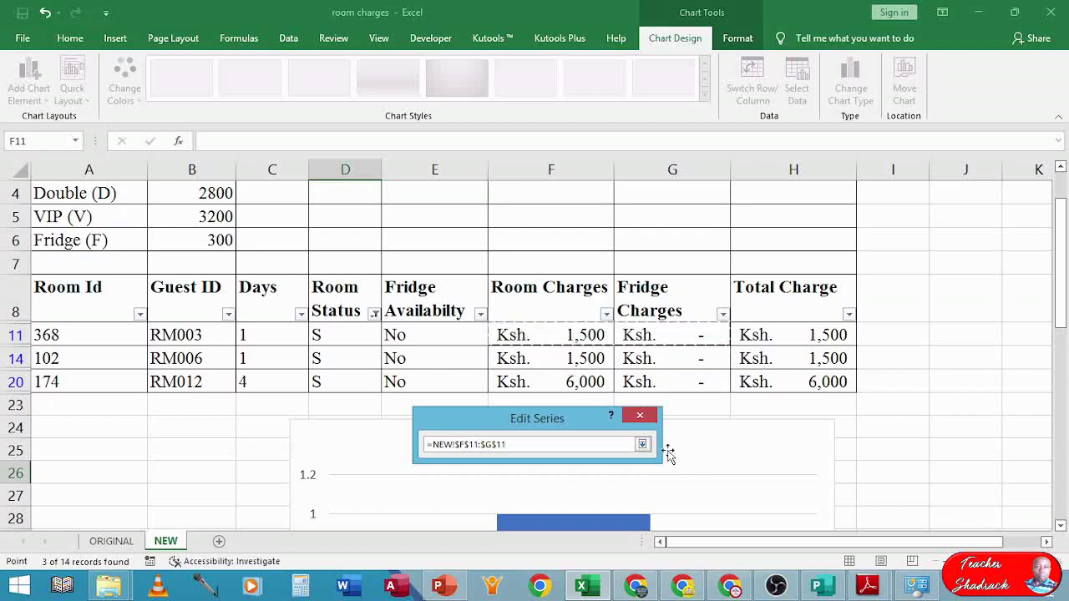
click(642, 444)
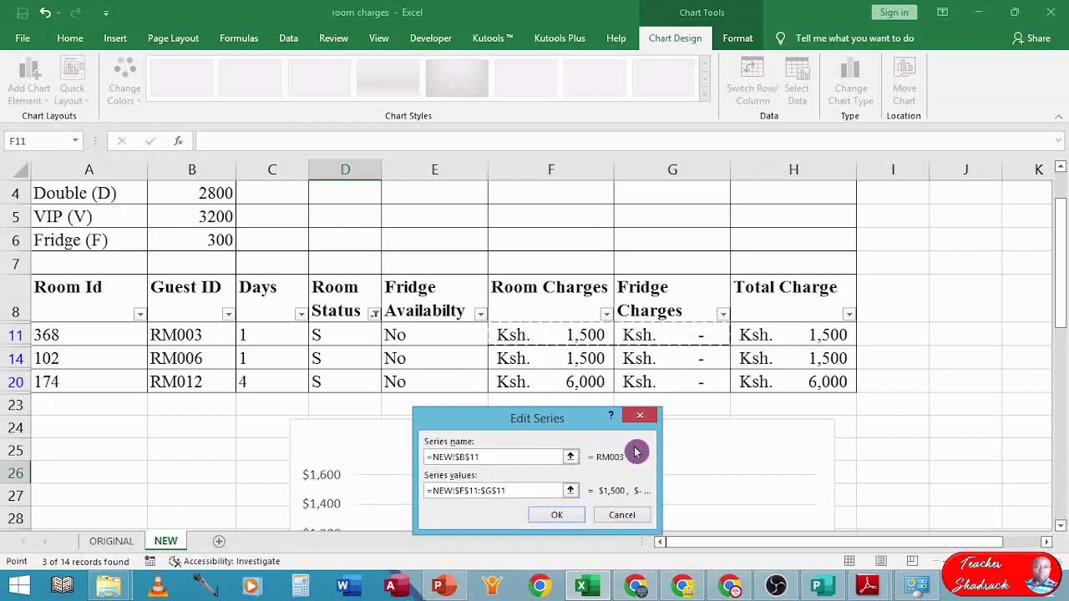
click(558, 516)
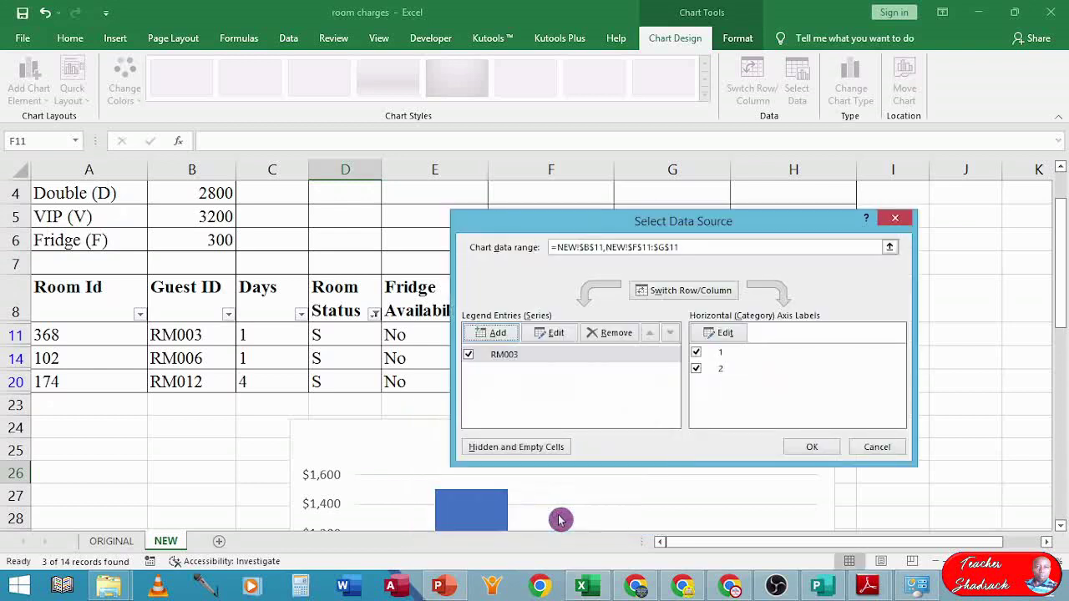
- Add chart series RM006, named from B14, with values F14:G14
click(491, 334)
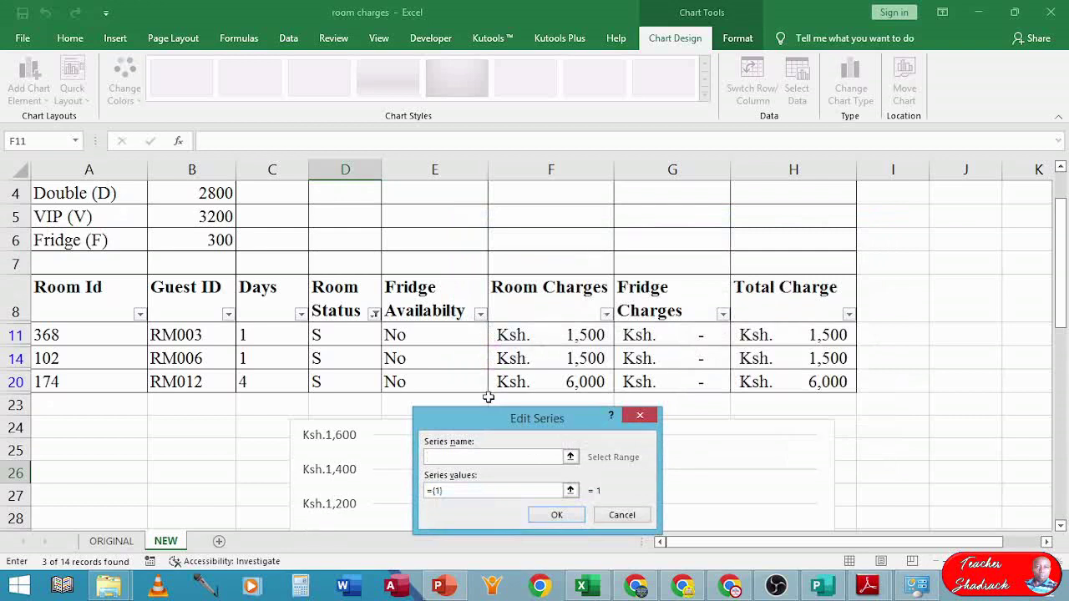
click(571, 457)
click(177, 358)
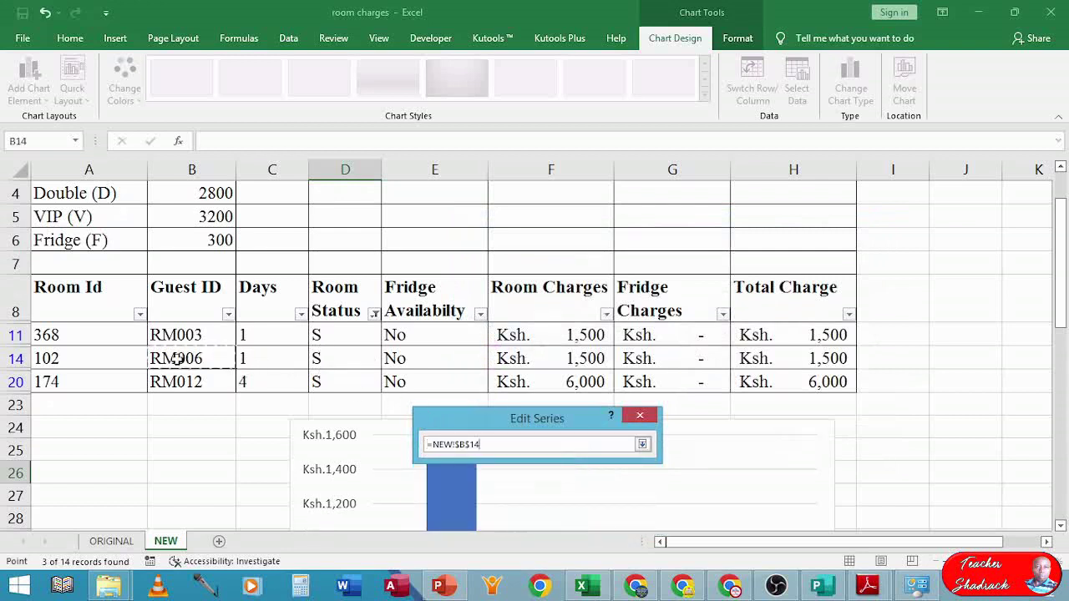
click(642, 446)
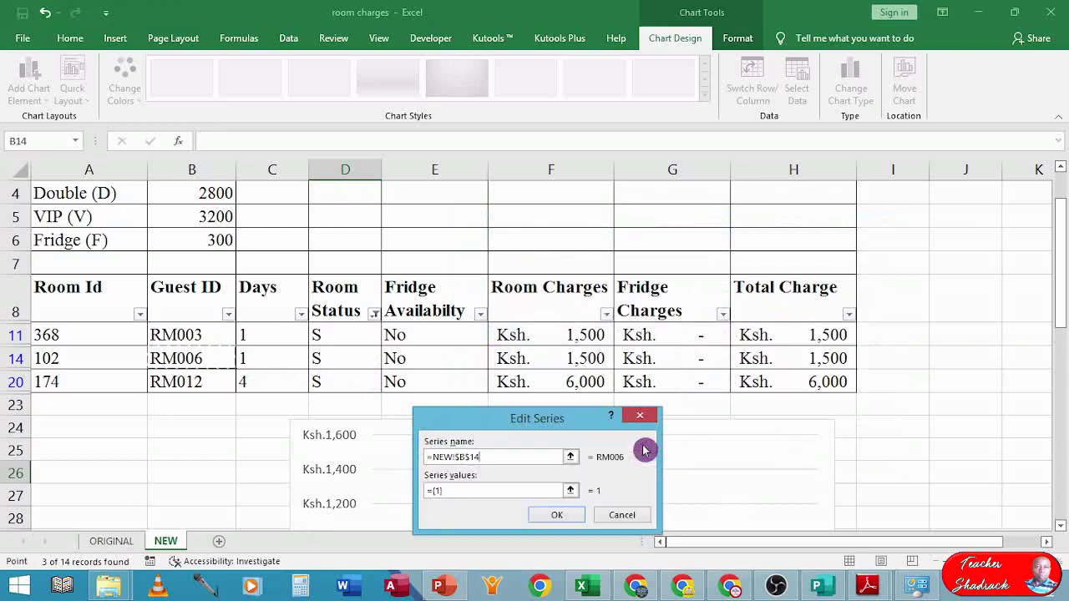
click(569, 493)
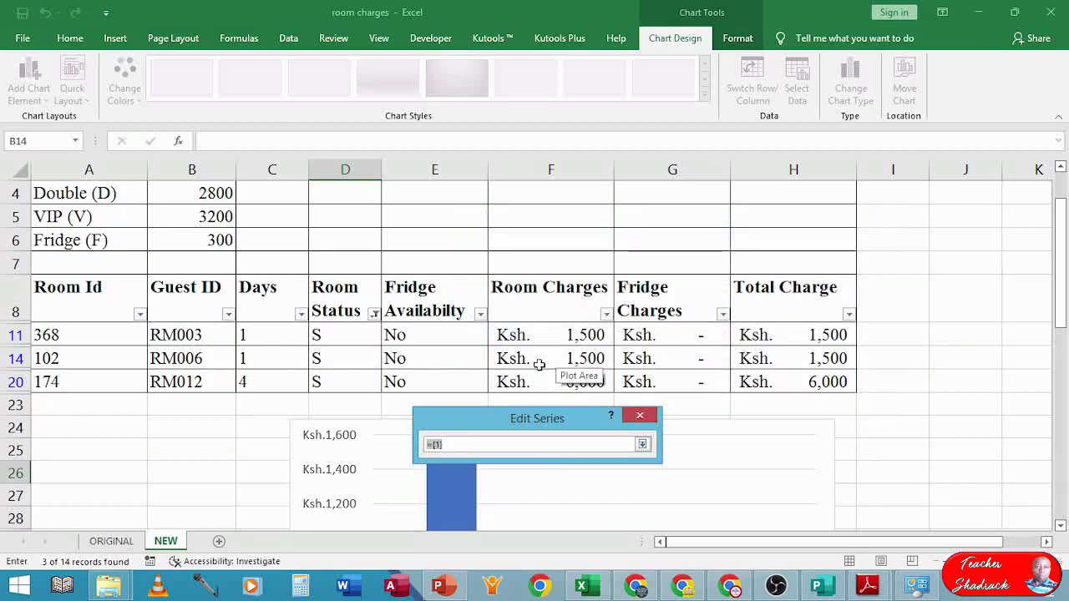
drag(539, 365, 672, 355)
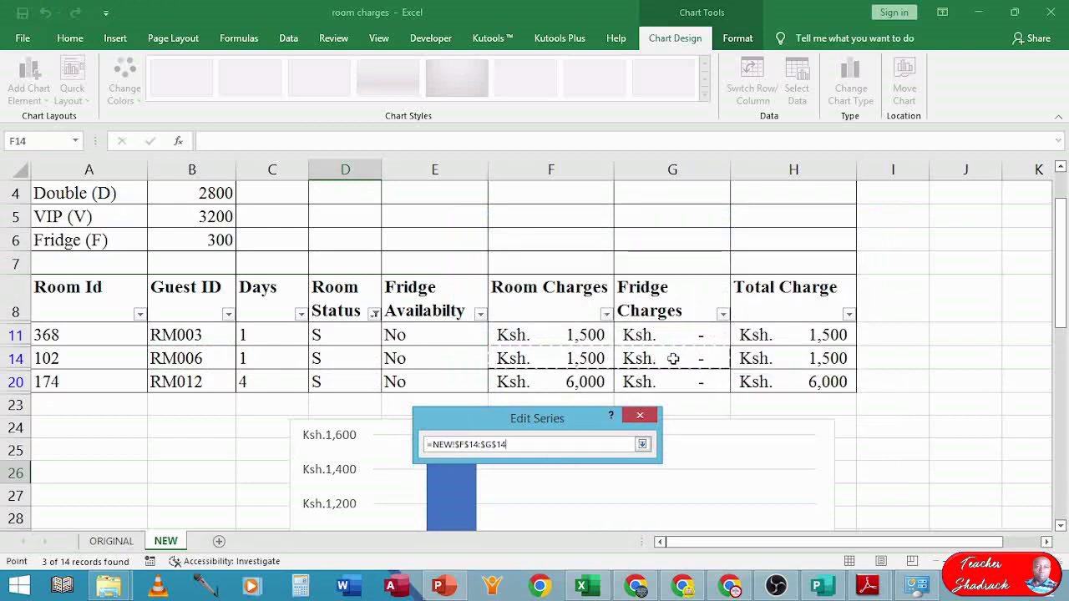
click(642, 445)
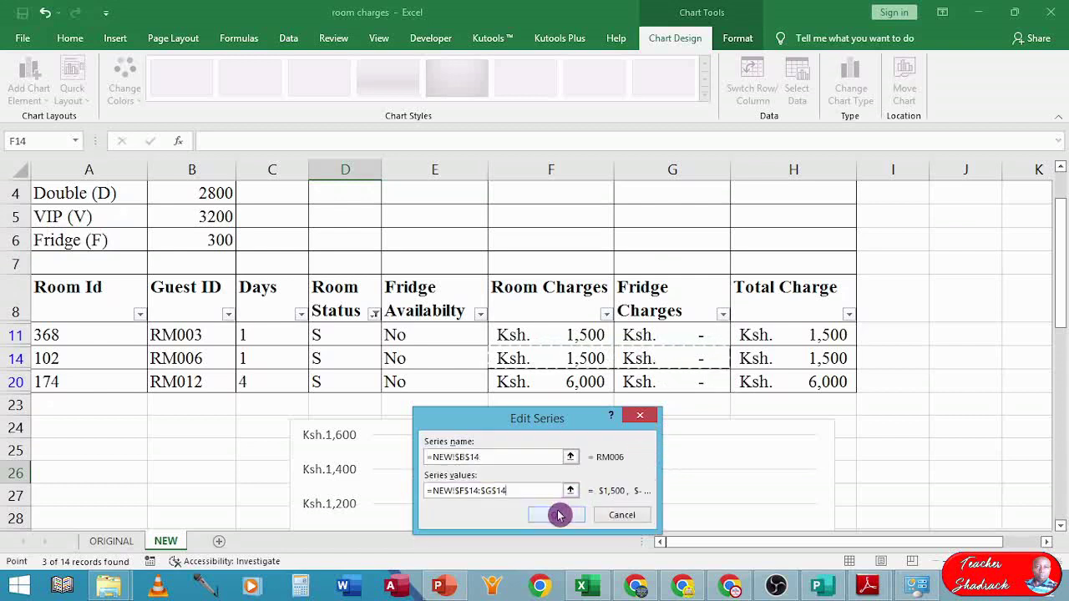
click(560, 514)
- Add chart series RM012, named from B20, with values F20:G20
click(494, 333)
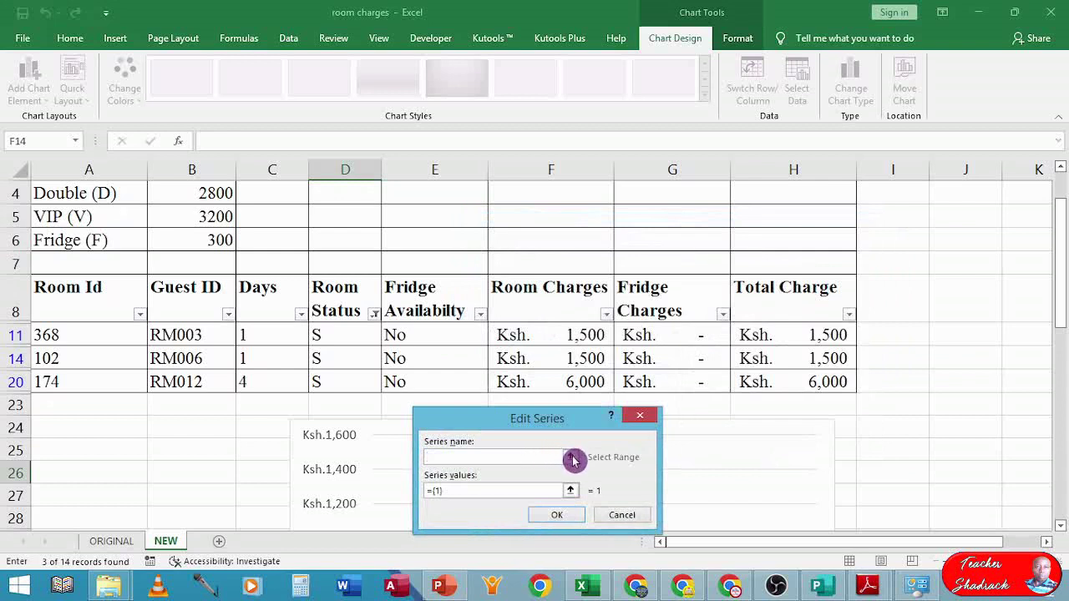
click(570, 457)
click(188, 382)
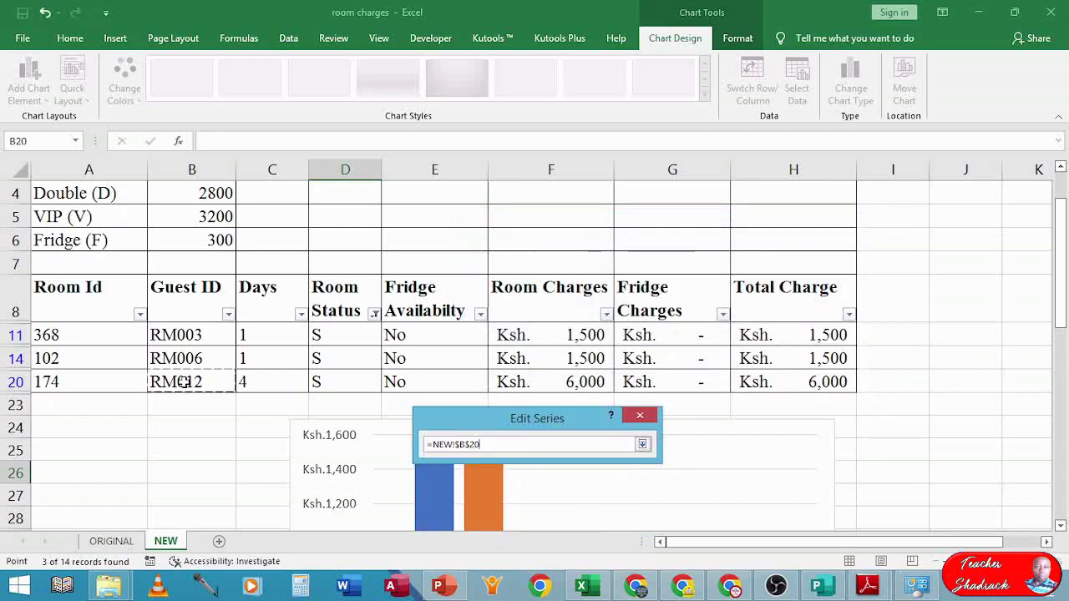
click(643, 446)
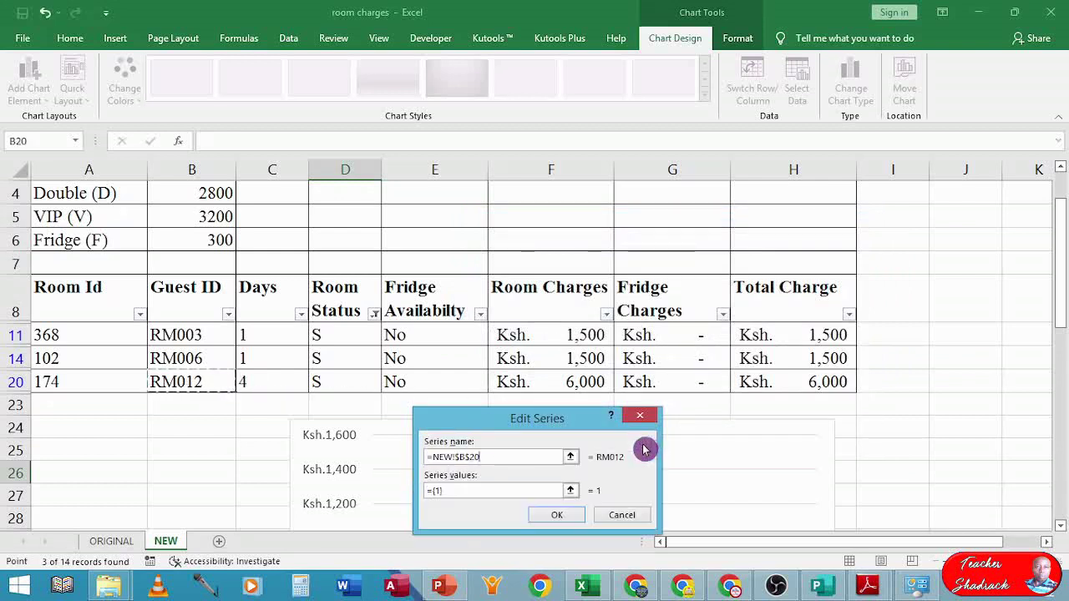
click(576, 492)
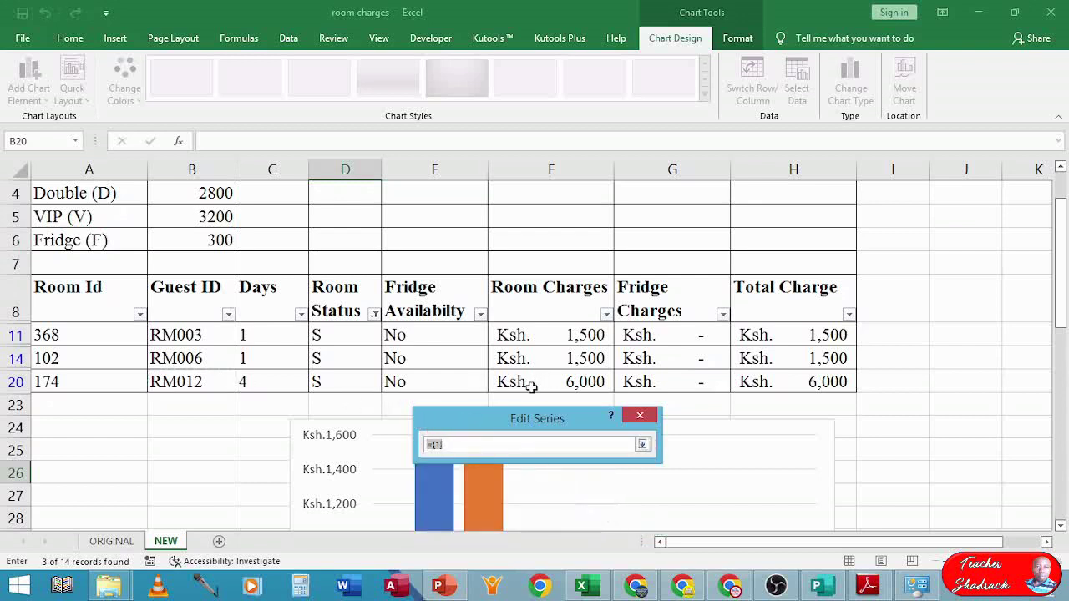
drag(532, 386, 644, 384)
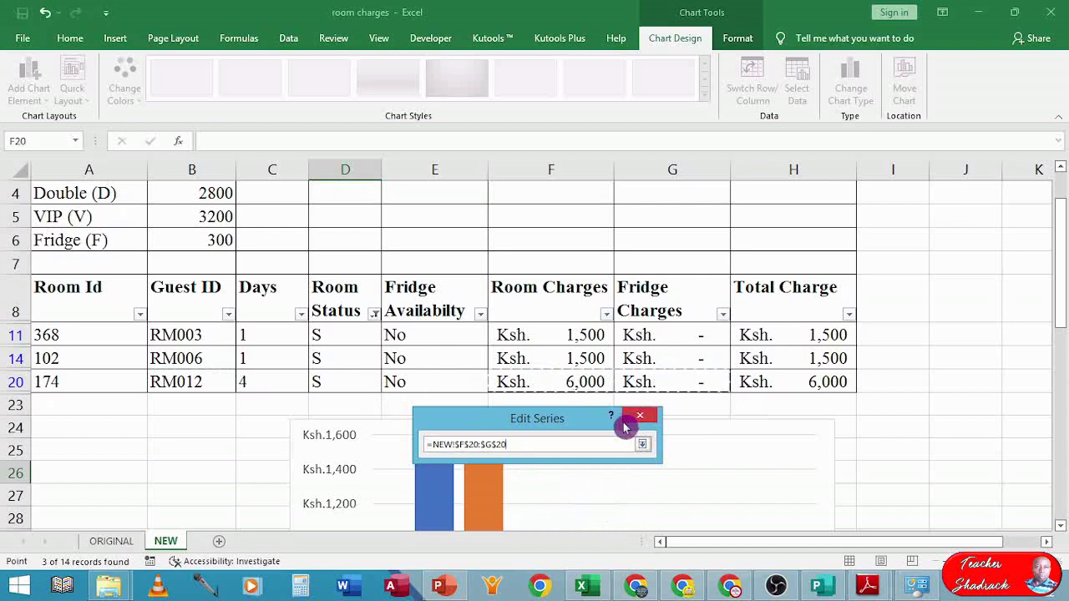
click(642, 445)
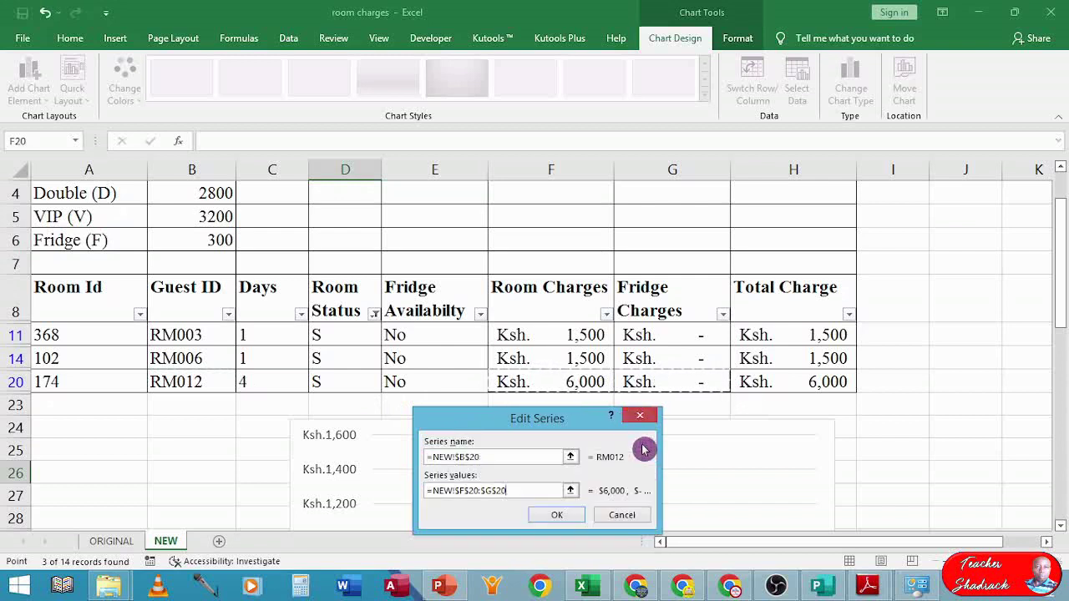
click(565, 514)
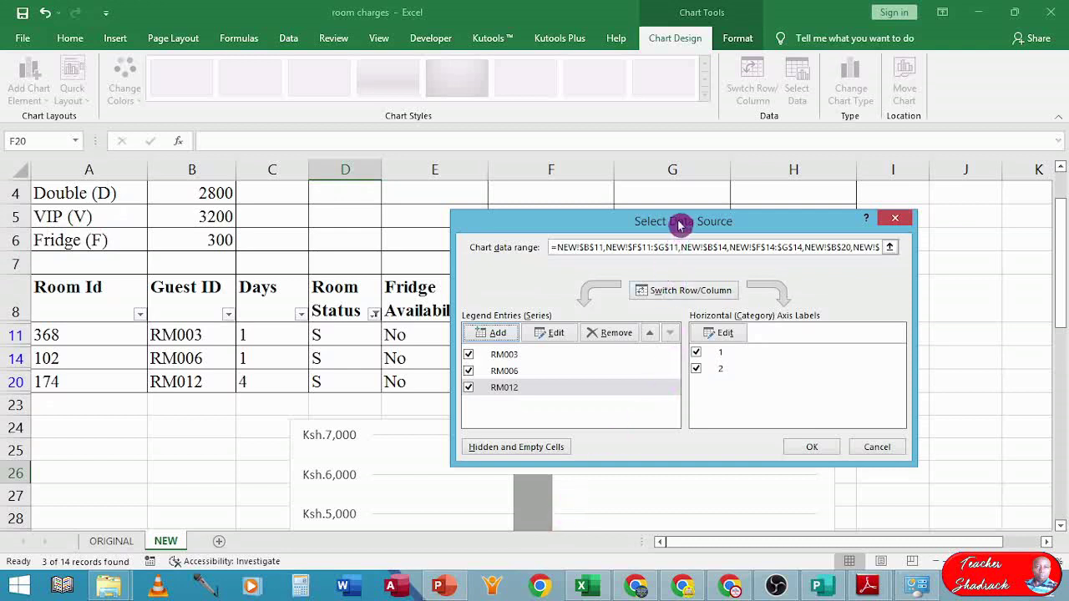
- Set the horizontal axis labels to F8:G8 (Room Charges, Fridge Charges) and apply the chart data
drag(676, 224, 635, 328)
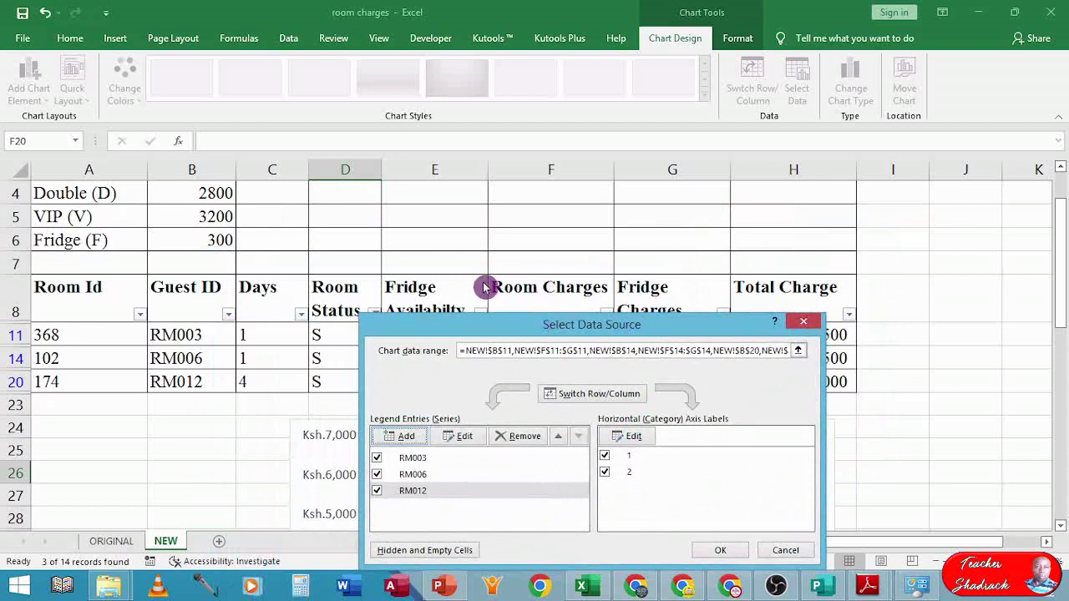
click(627, 435)
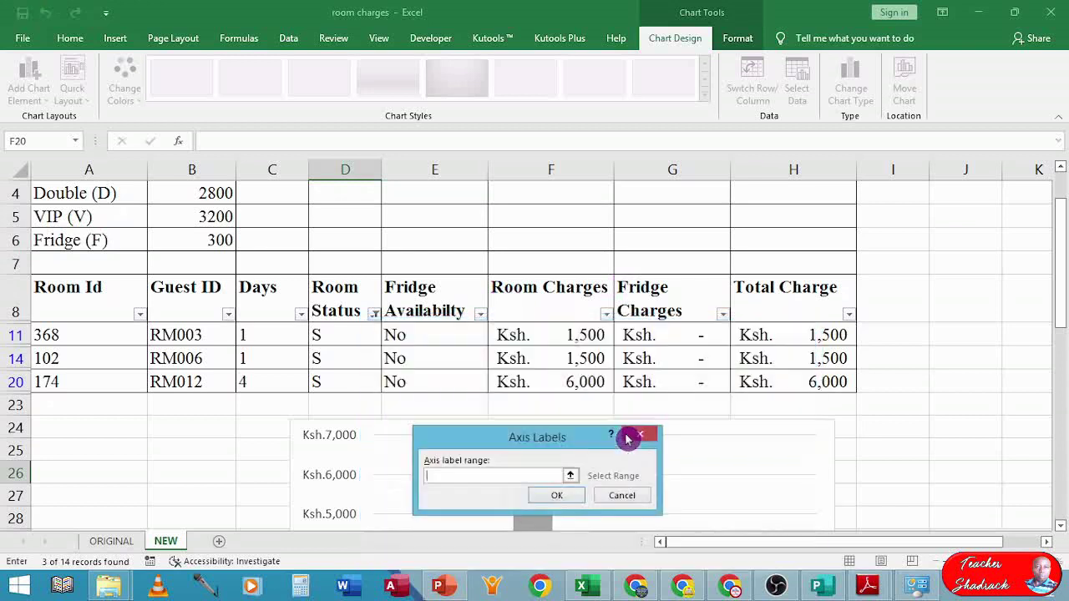
click(570, 476)
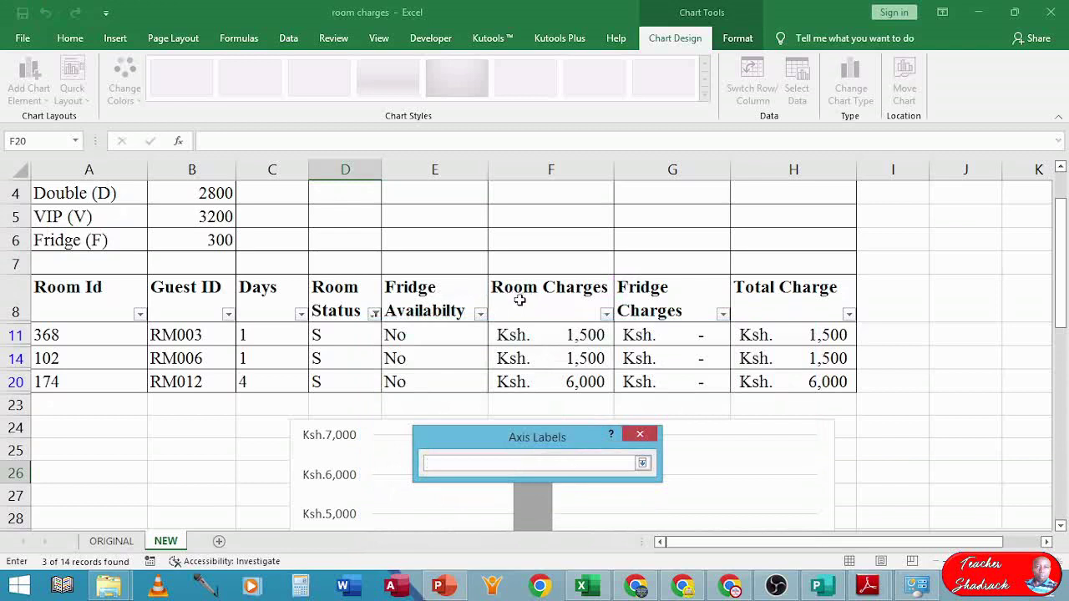
click(519, 300)
drag(574, 296, 642, 291)
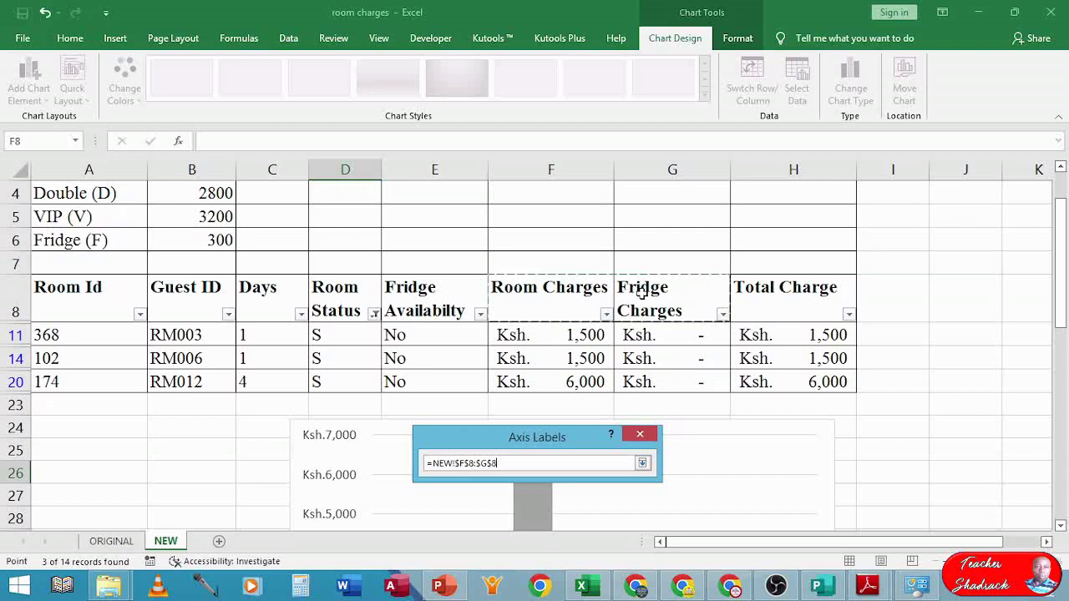
click(642, 463)
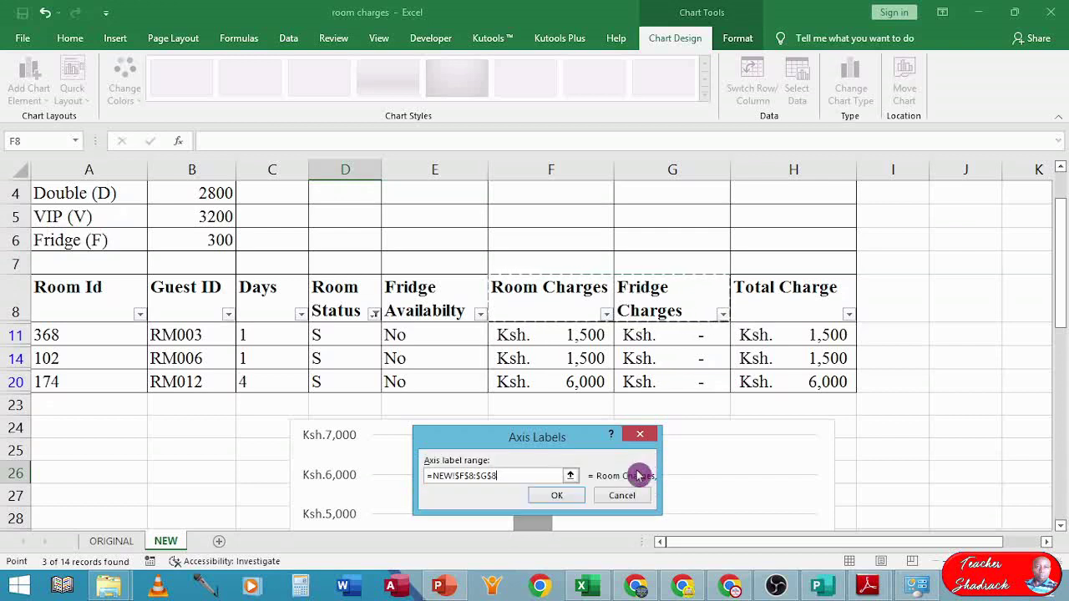
click(558, 495)
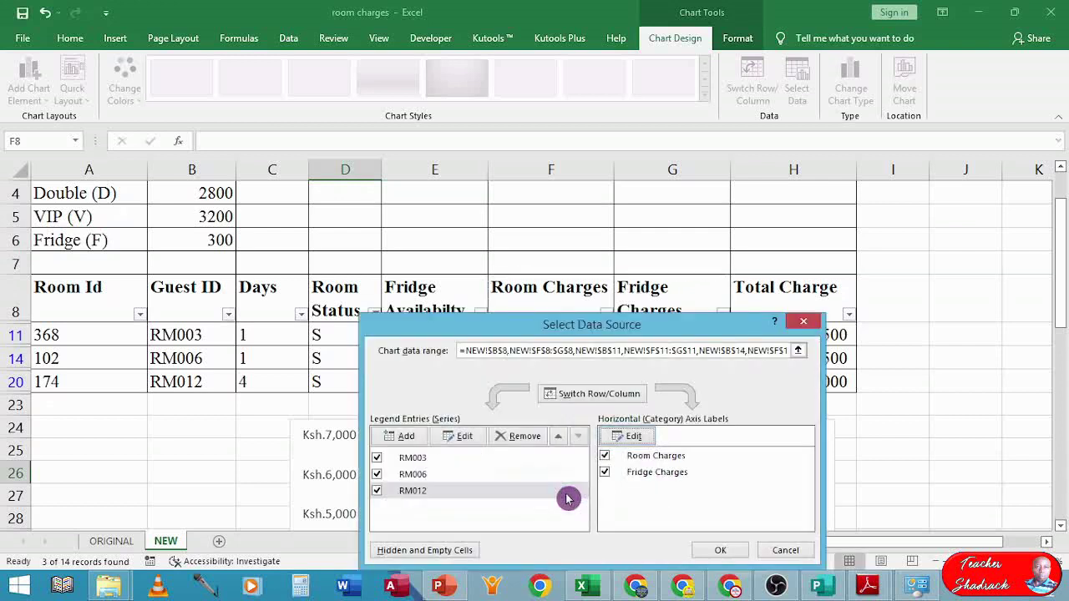
click(706, 542)
- Drag the chart up beside the guest table, undoing an accidental plot-area shift
scroll(597, 470, down, 3)
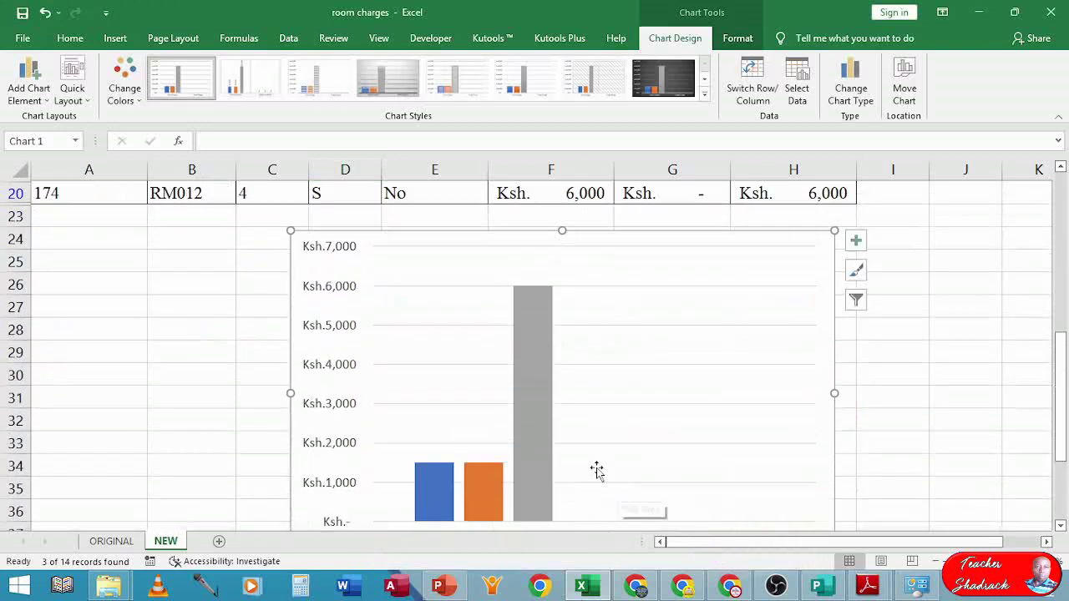
scroll(515, 351, down, 3)
scroll(515, 351, up, 2)
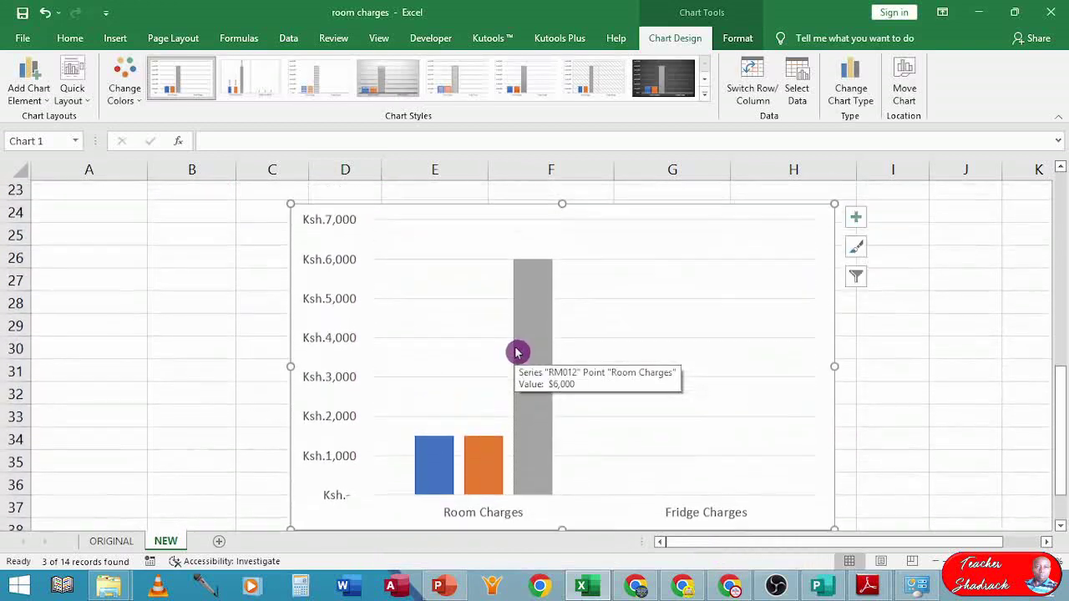
scroll(515, 351, up, 1)
click(494, 267)
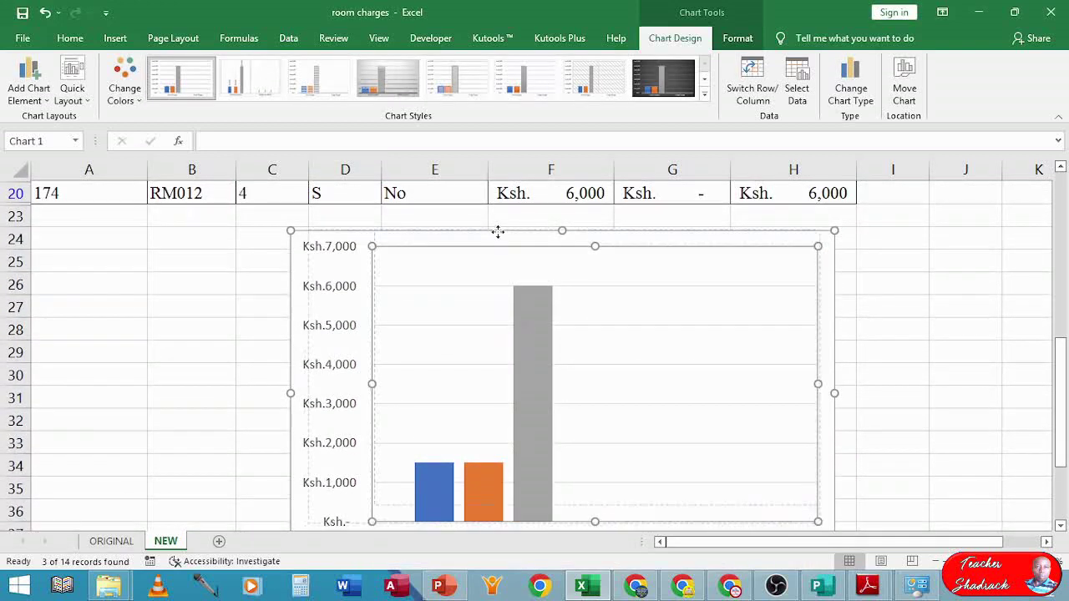
drag(499, 226, 503, 250)
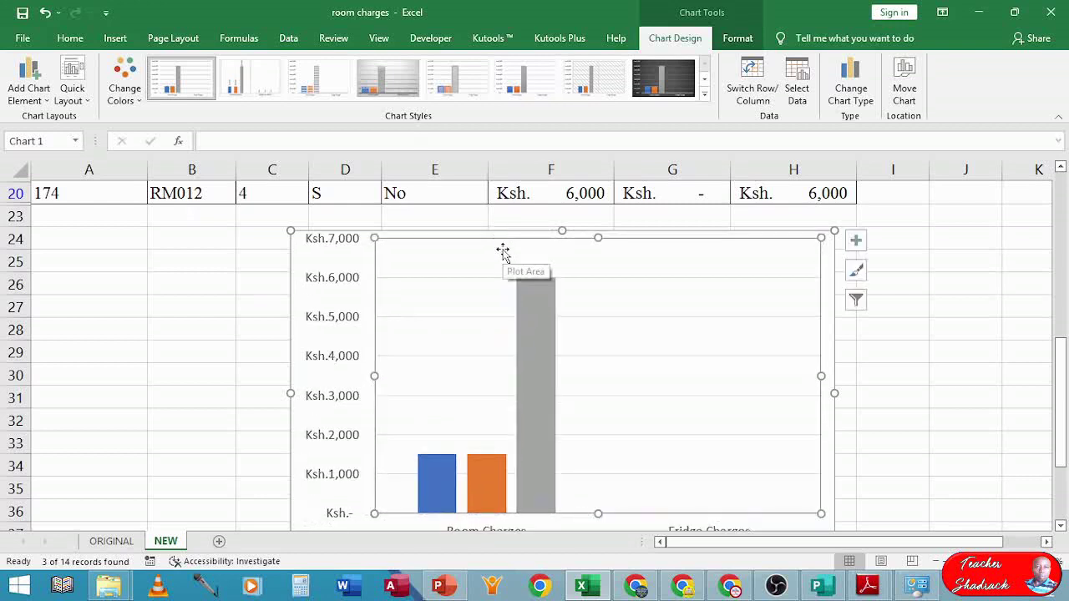
key(ctrl+z)
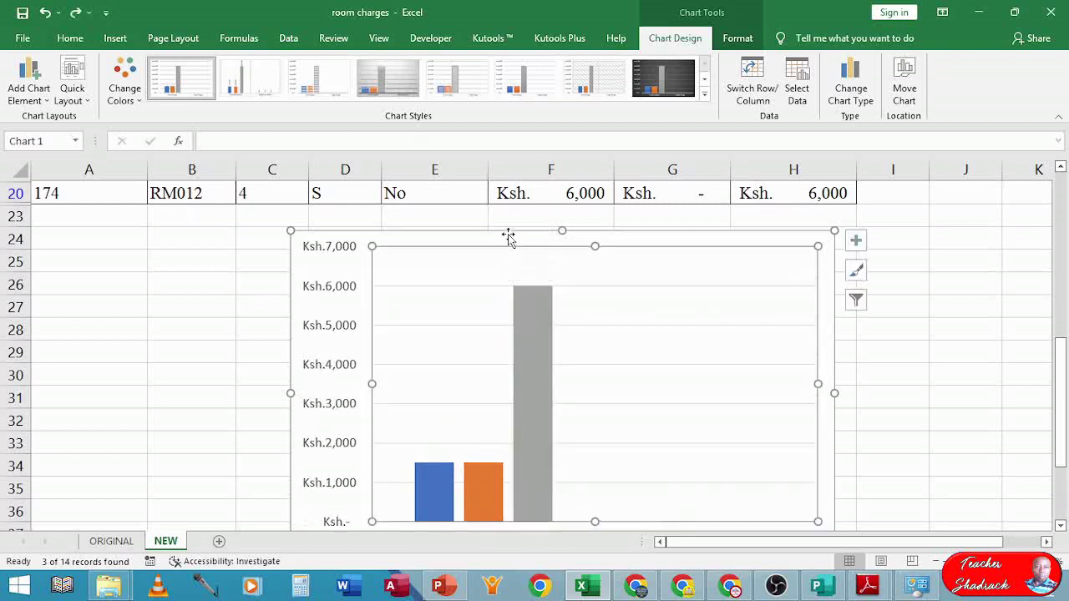
mouse_move(509, 231)
mouse_down()
mouse_move(516, 174)
mouse_move(517, 214)
mouse_up()
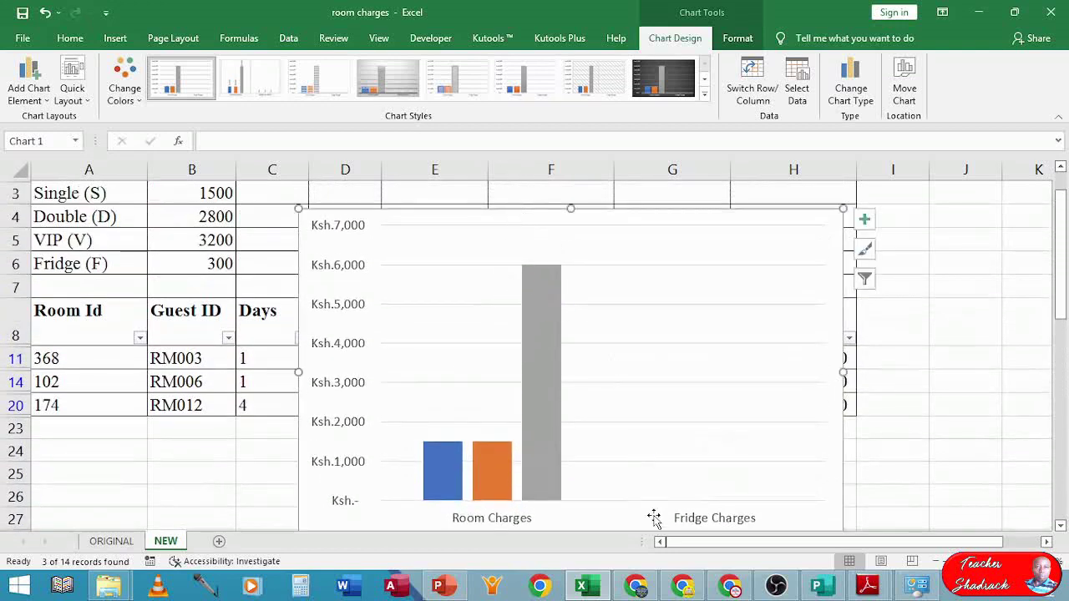
mouse_move(564, 477)
- Add a chart title above the chart
click(37, 79)
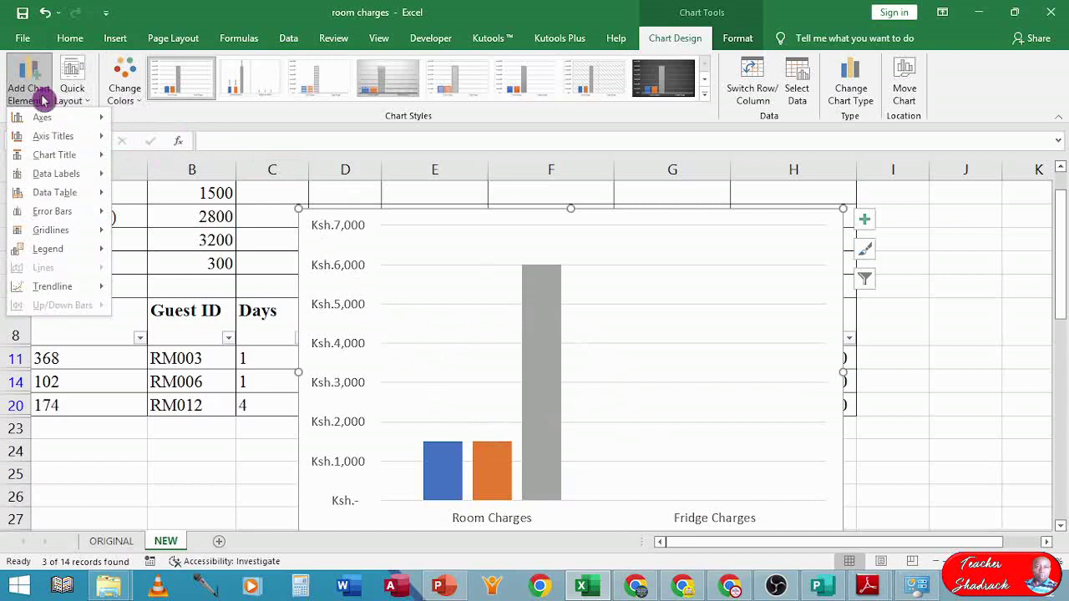
mouse_move(54, 157)
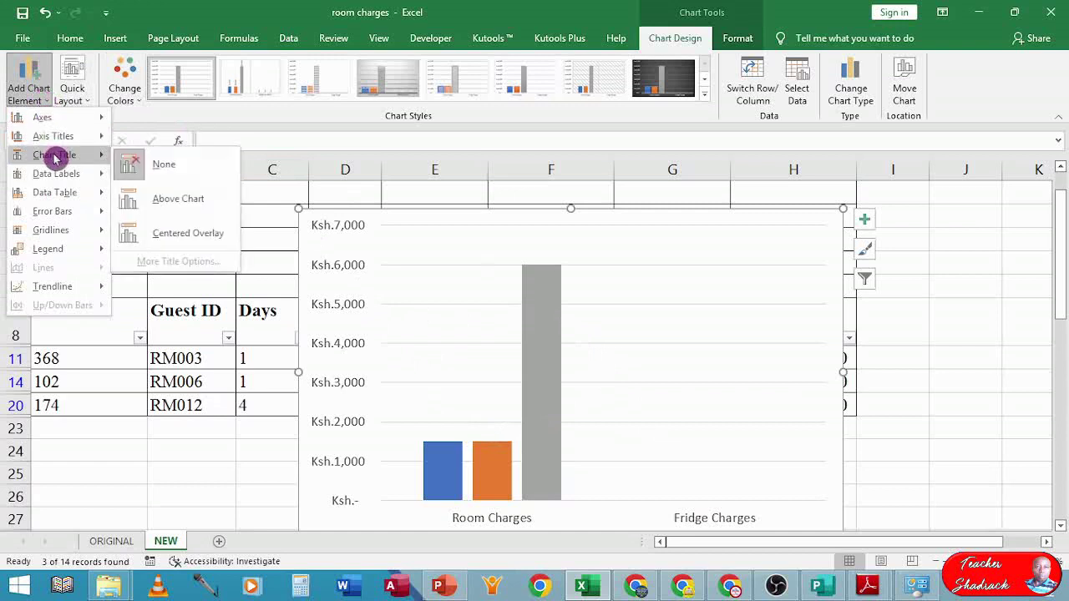
click(164, 201)
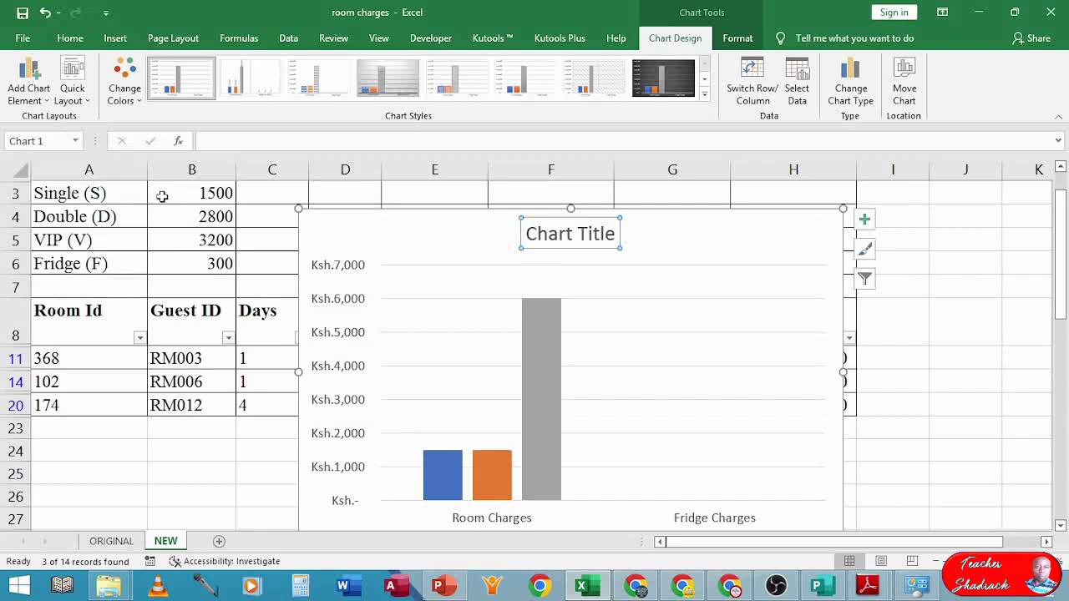
- Add primary horizontal and primary vertical axis titles to the chart
click(33, 81)
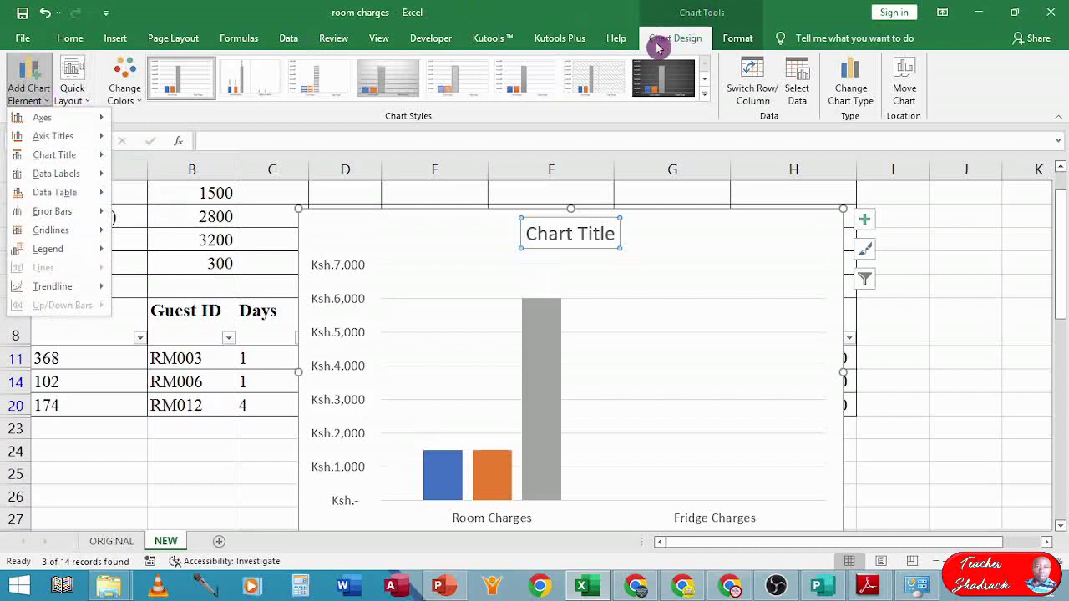
mouse_move(25, 117)
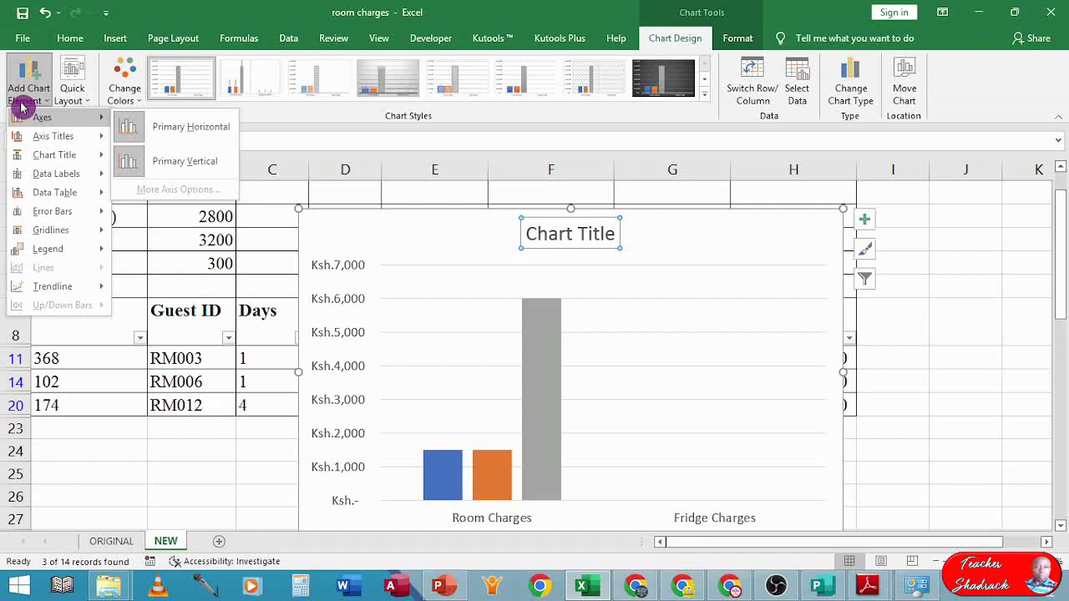
mouse_move(38, 141)
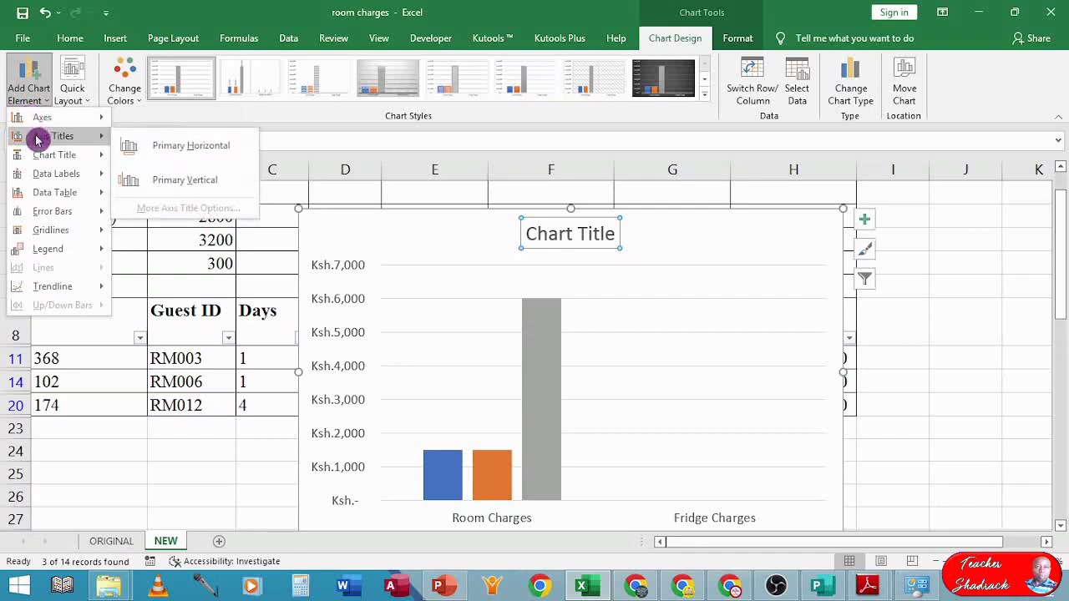
click(144, 144)
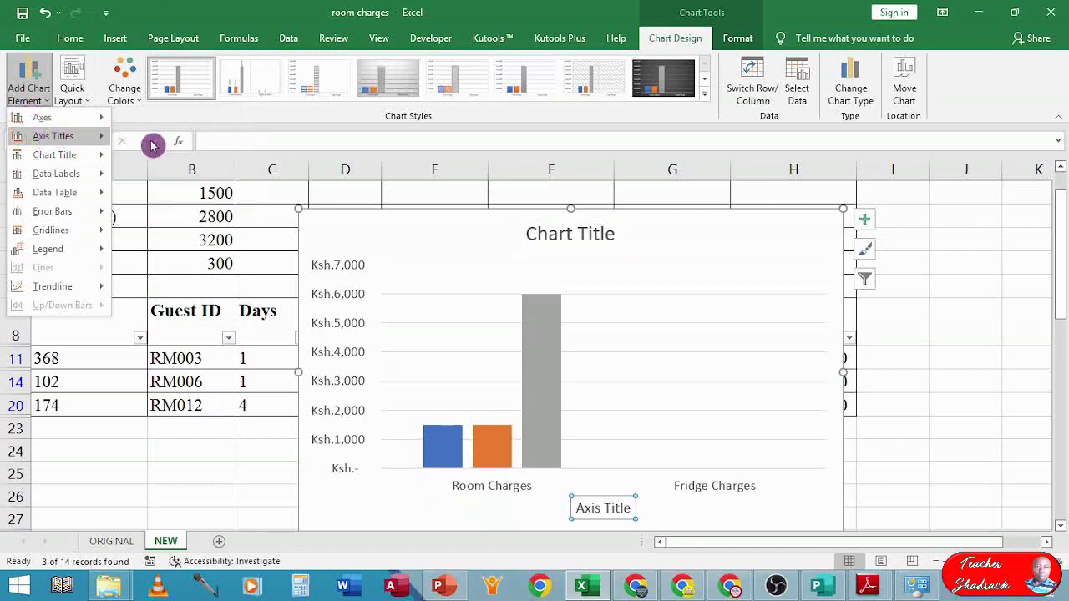
click(27, 80)
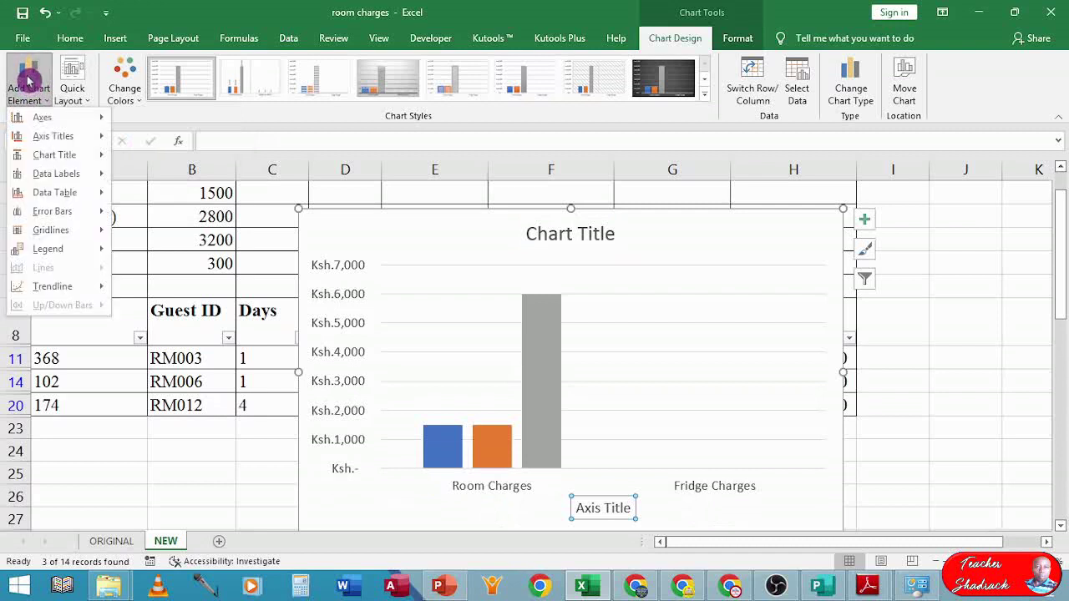
mouse_move(42, 125)
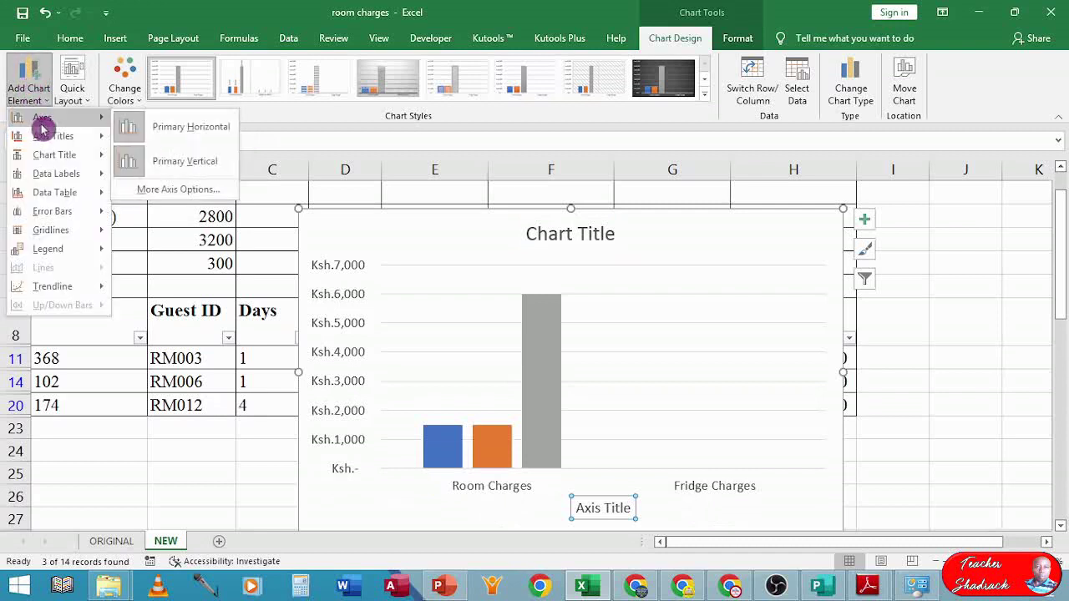
click(171, 180)
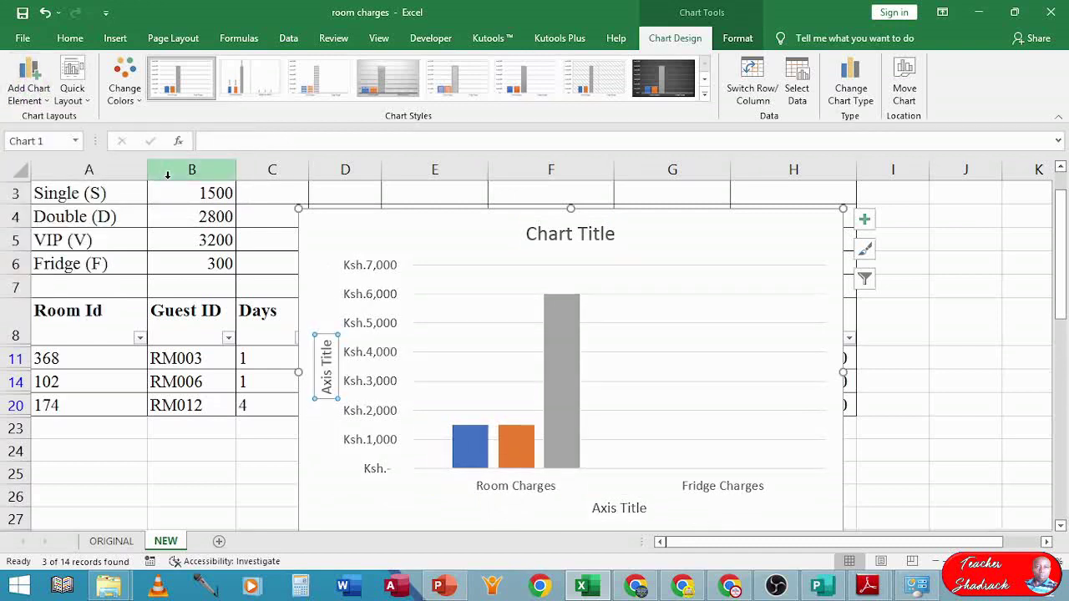
- Replace the chart title placeholder with 'Single Room Revenue'
click(558, 237)
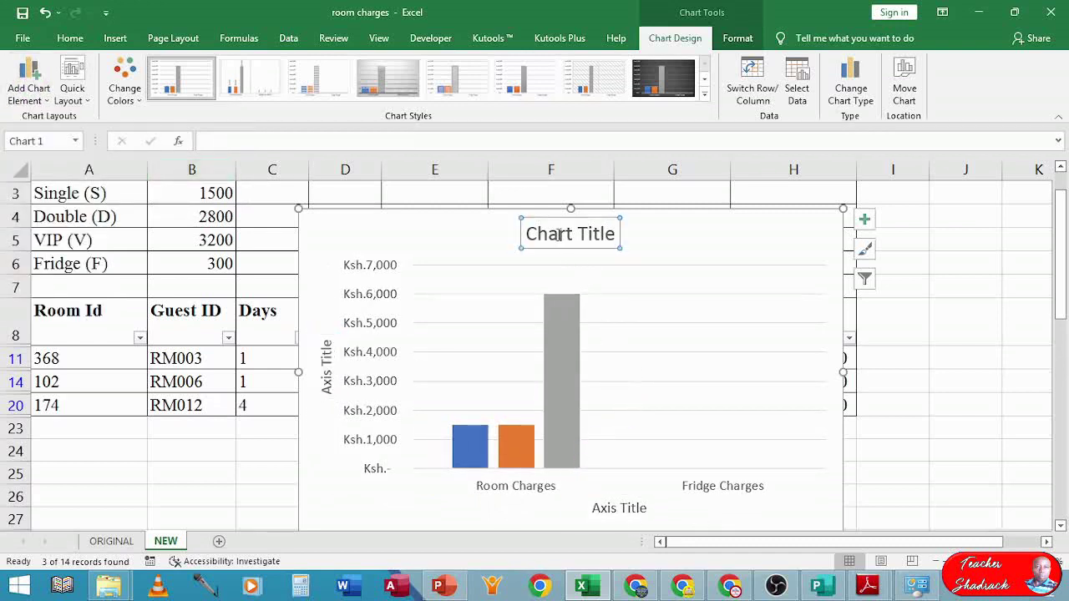
double_click(530, 235)
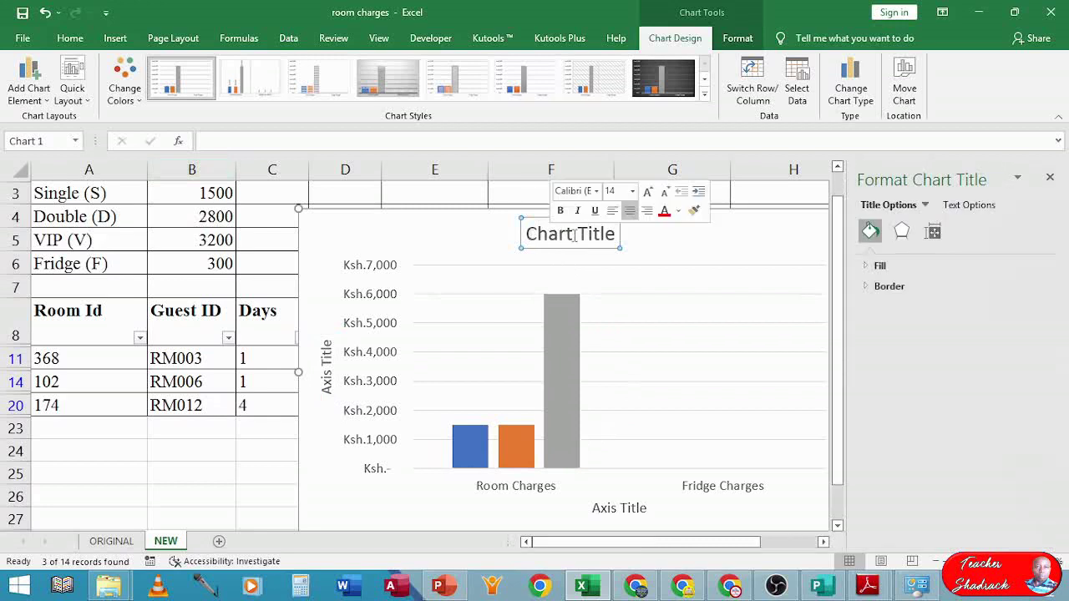
triple_click(604, 237)
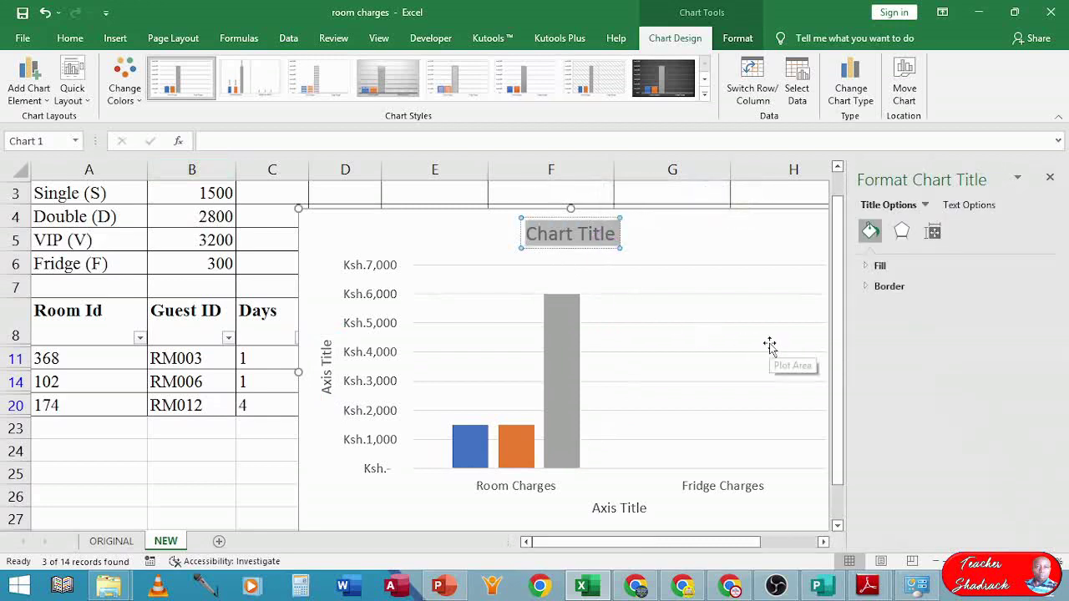
key(Delete)
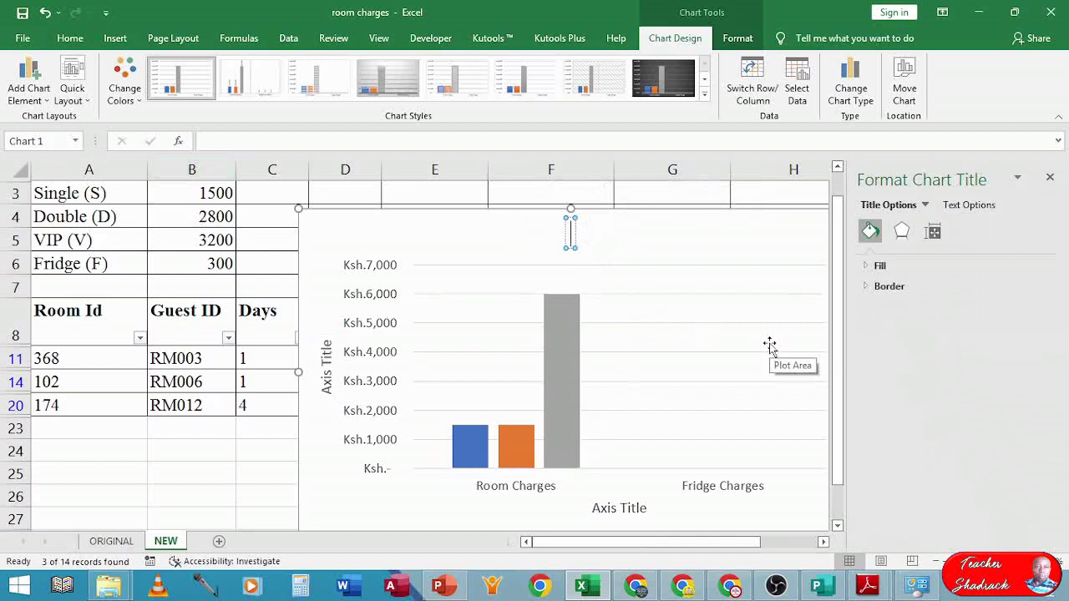
text(Single)
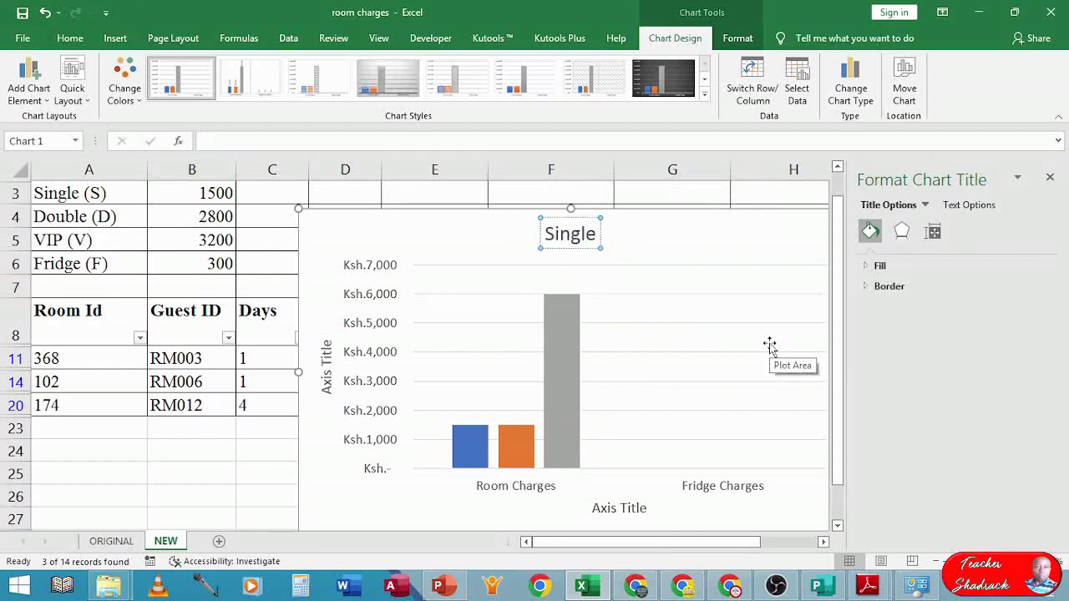
text( Roo)
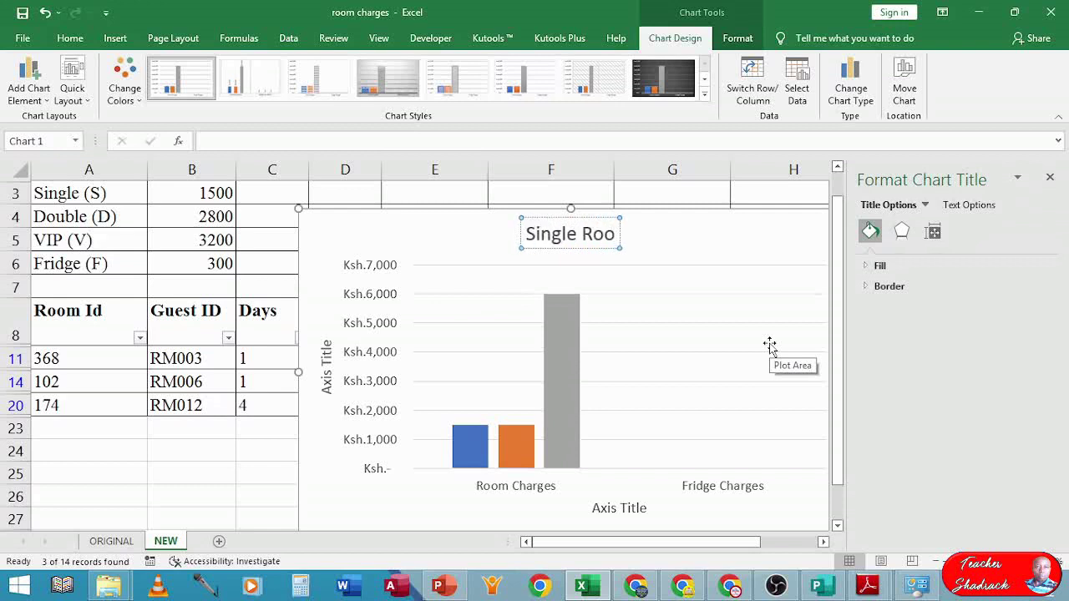
text(m Revenu)
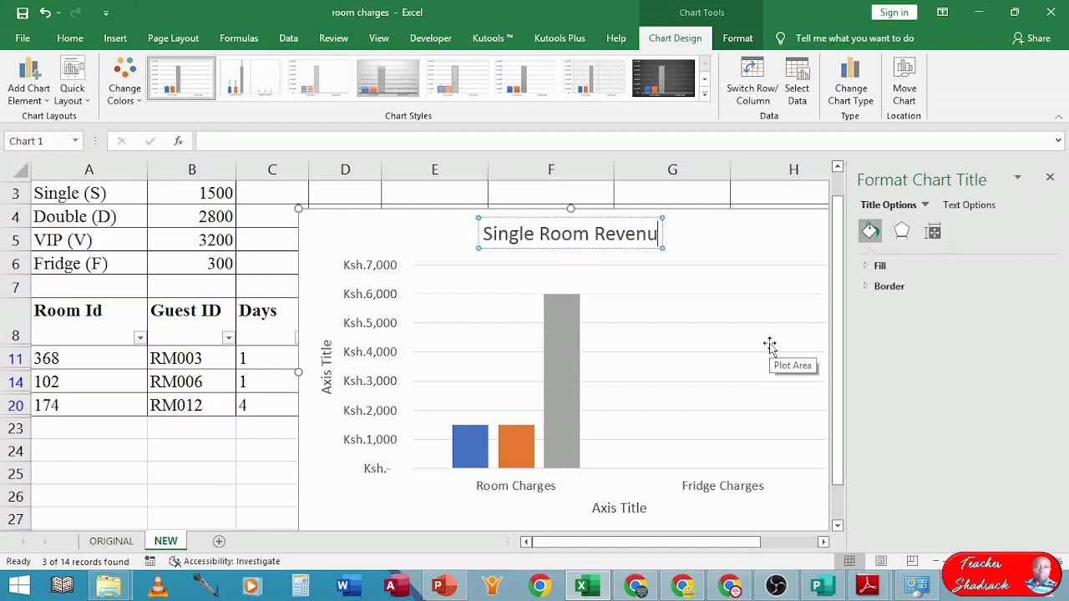
text(e)
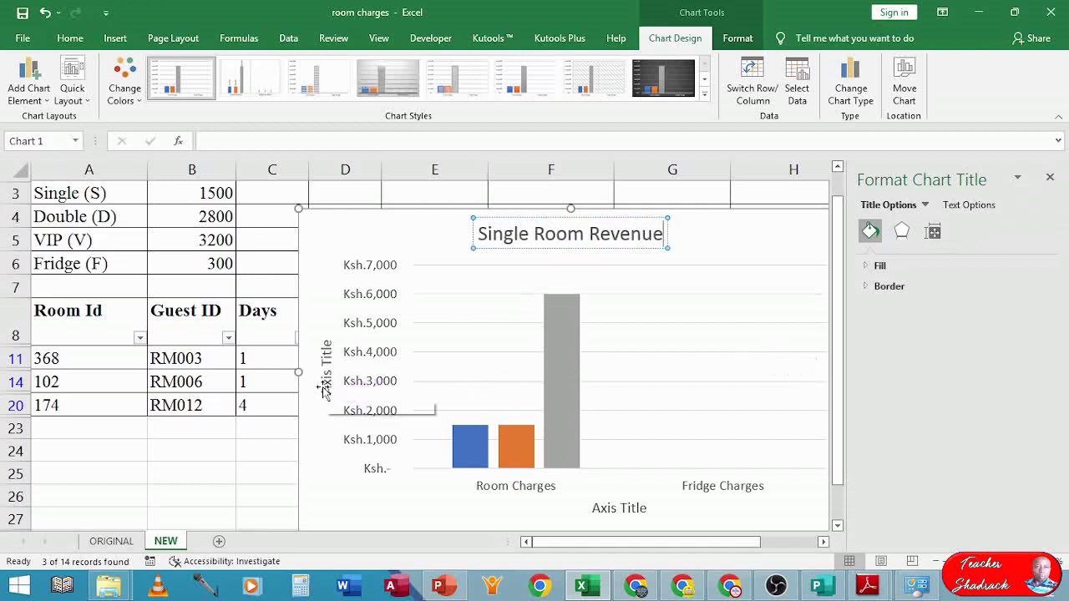
- Replace the vertical axis title with 'Revenue in Ksh.'
click(327, 386)
triple_click(328, 387)
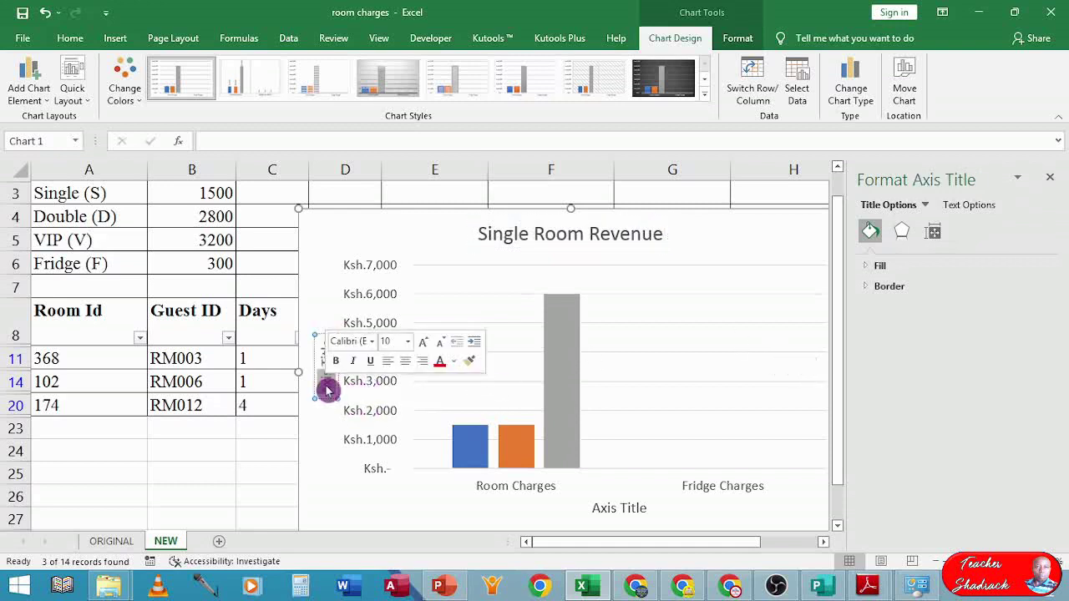
key(Delete)
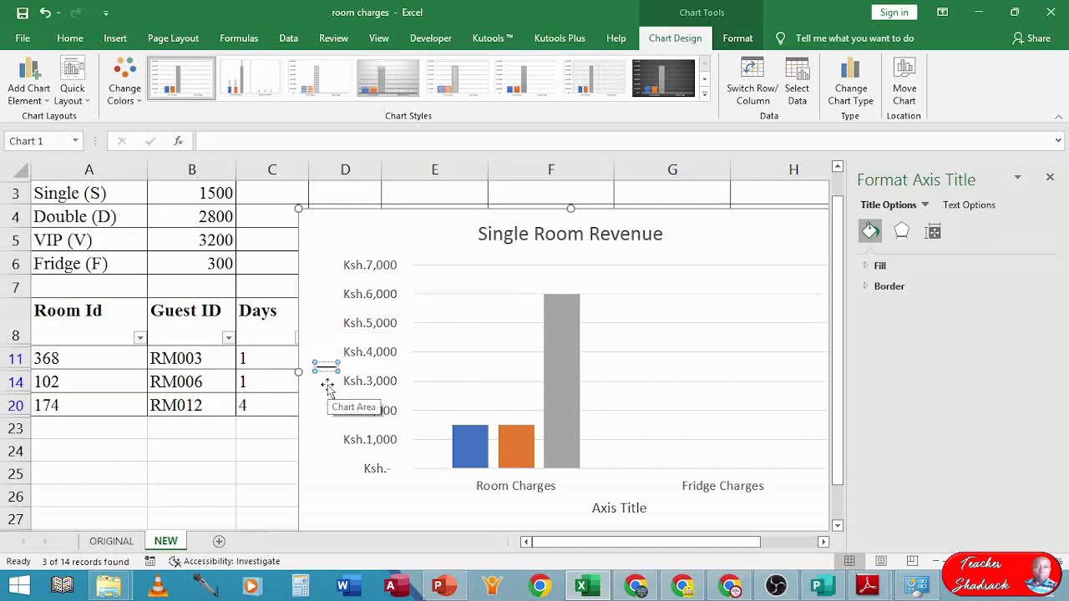
text(Revenu)
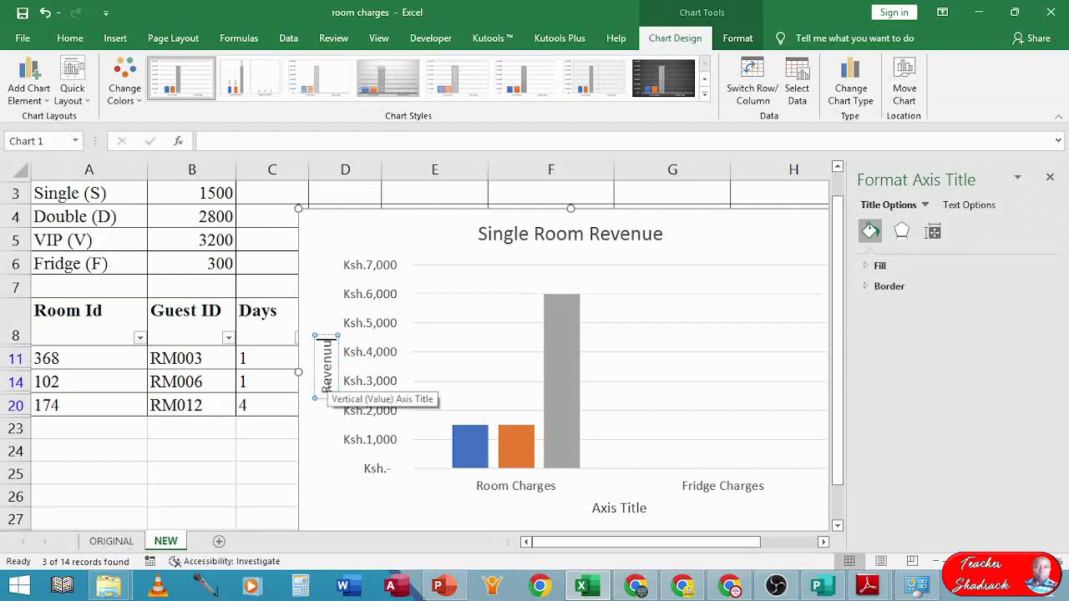
text(e)
text( in K)
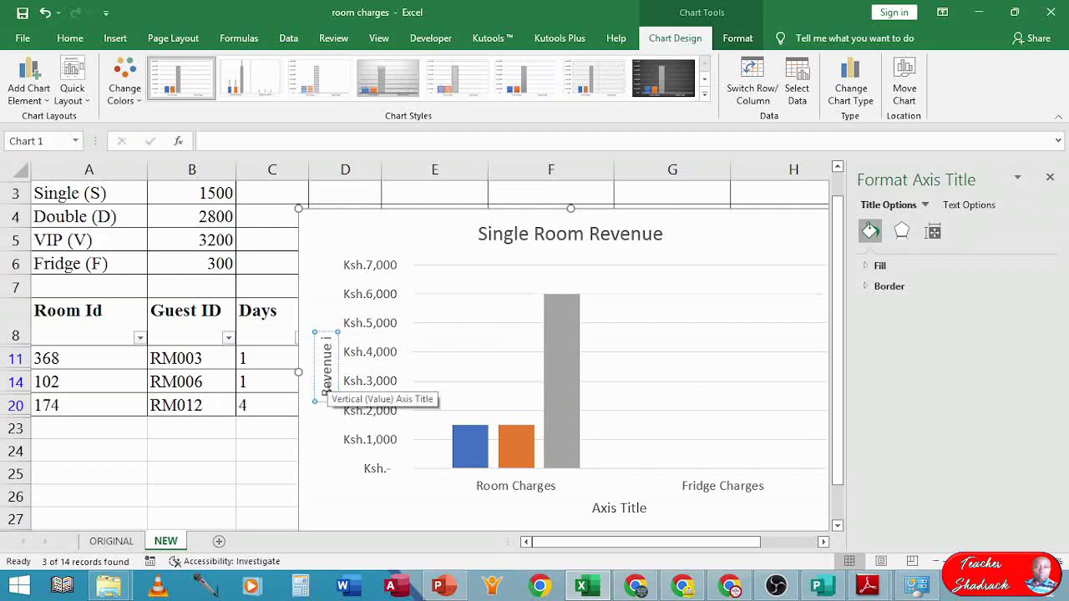
text(sh)
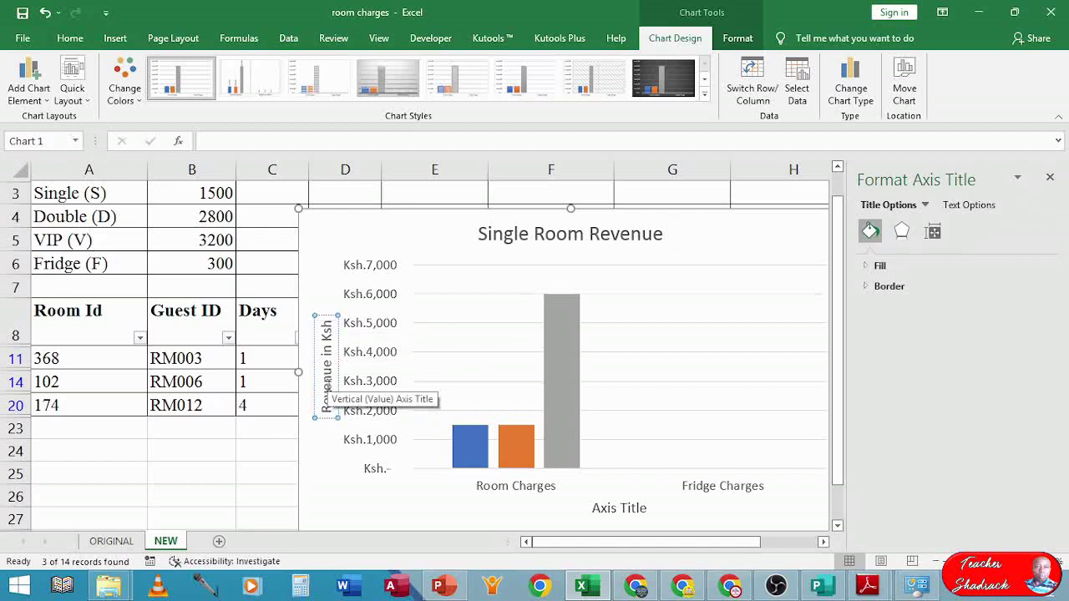
text(.)
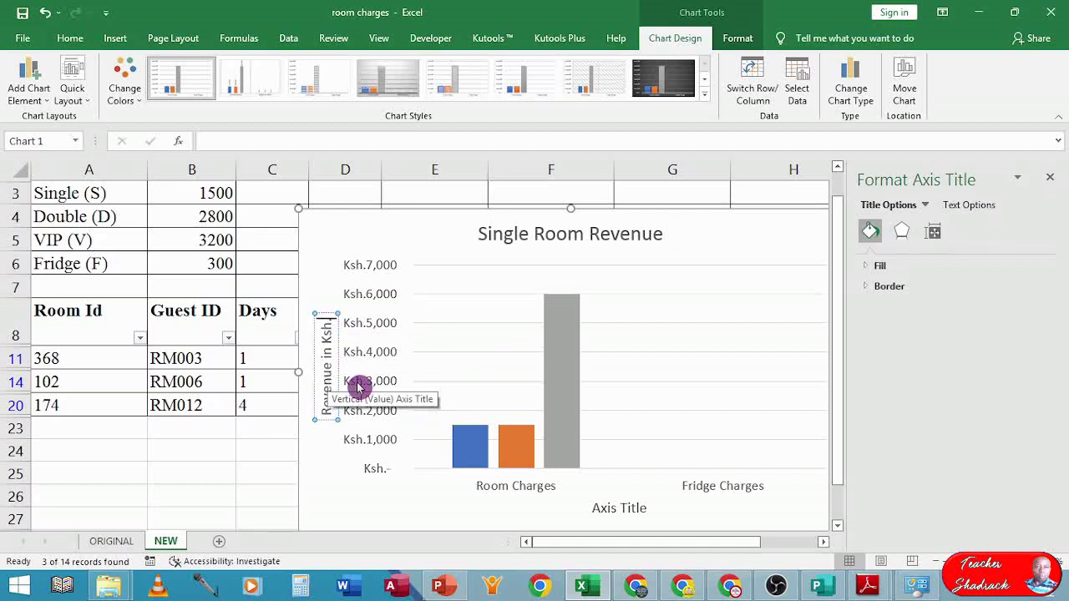
- Replace the horizontal axis title placeholder with 'Guest ID'
click(605, 509)
drag(595, 508, 651, 509)
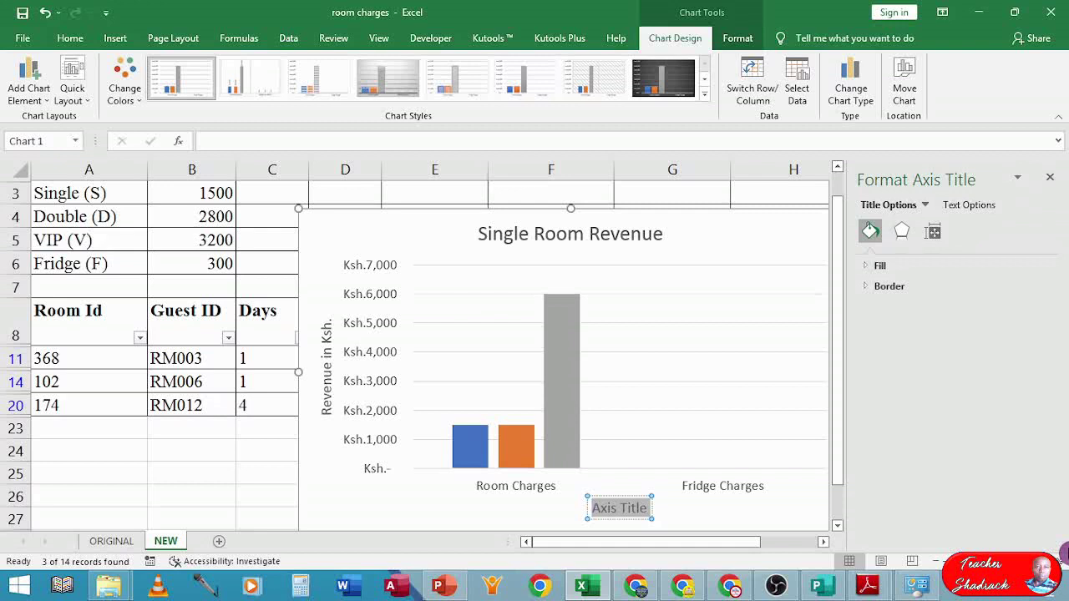
text(Gue)
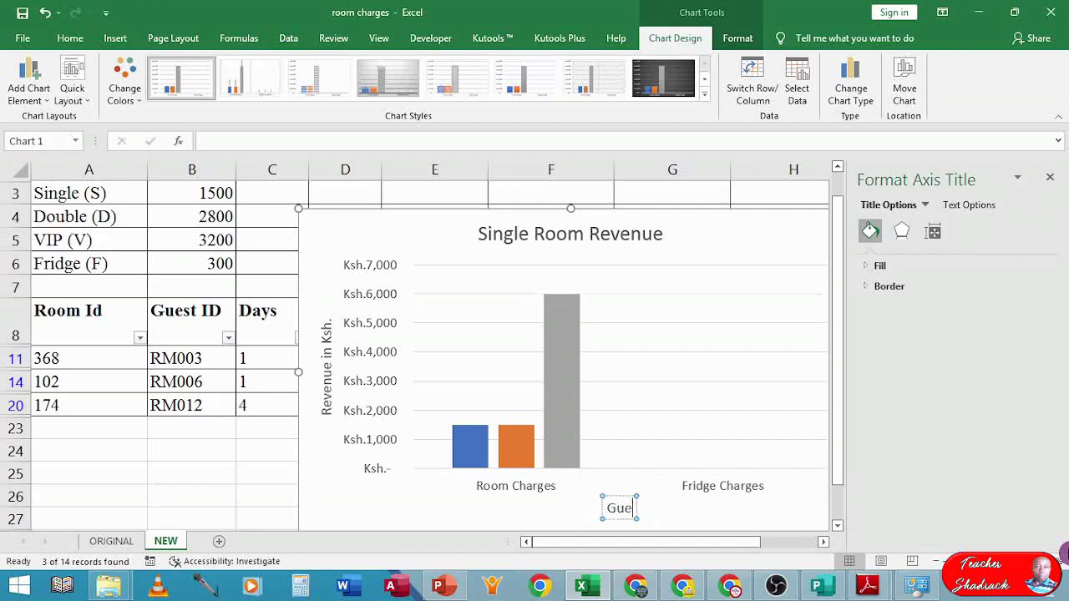
text(st)
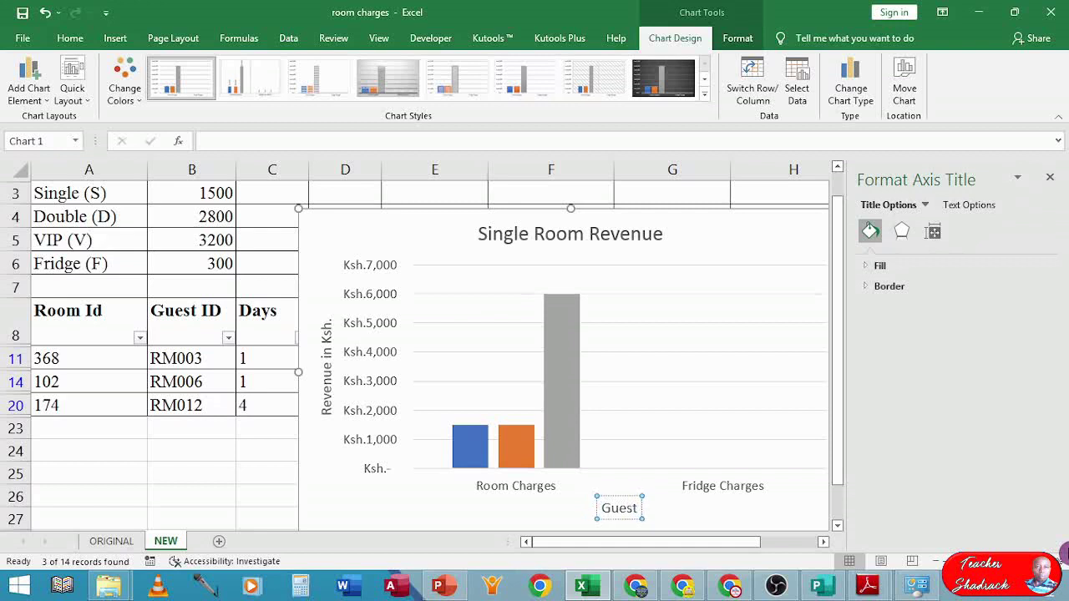
text( ID)
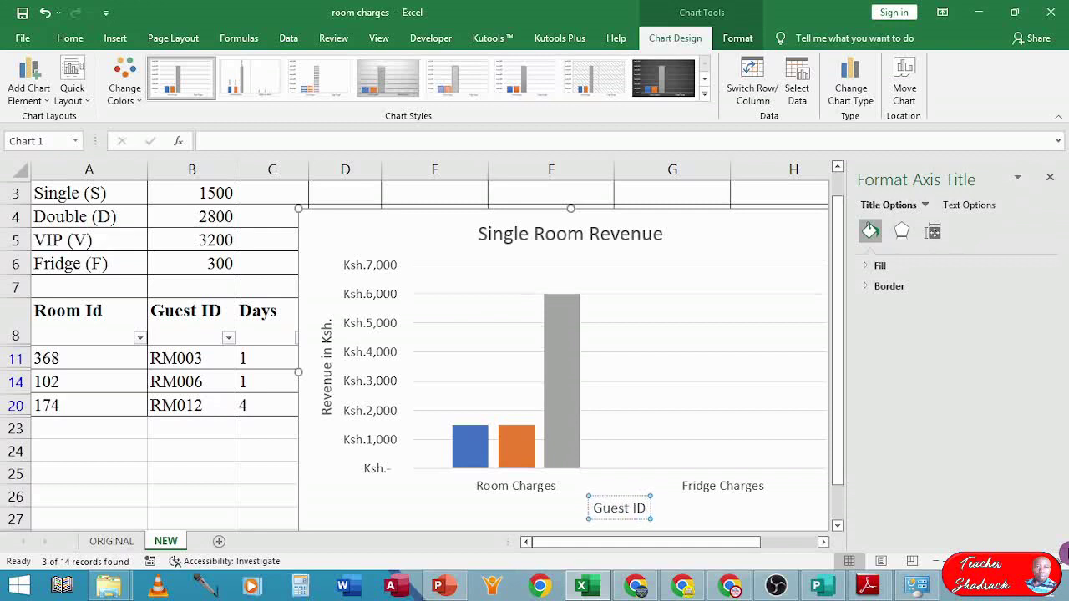
- Switch rows and columns so the x-axis shows bars for RM003, RM006 and RM012
click(633, 442)
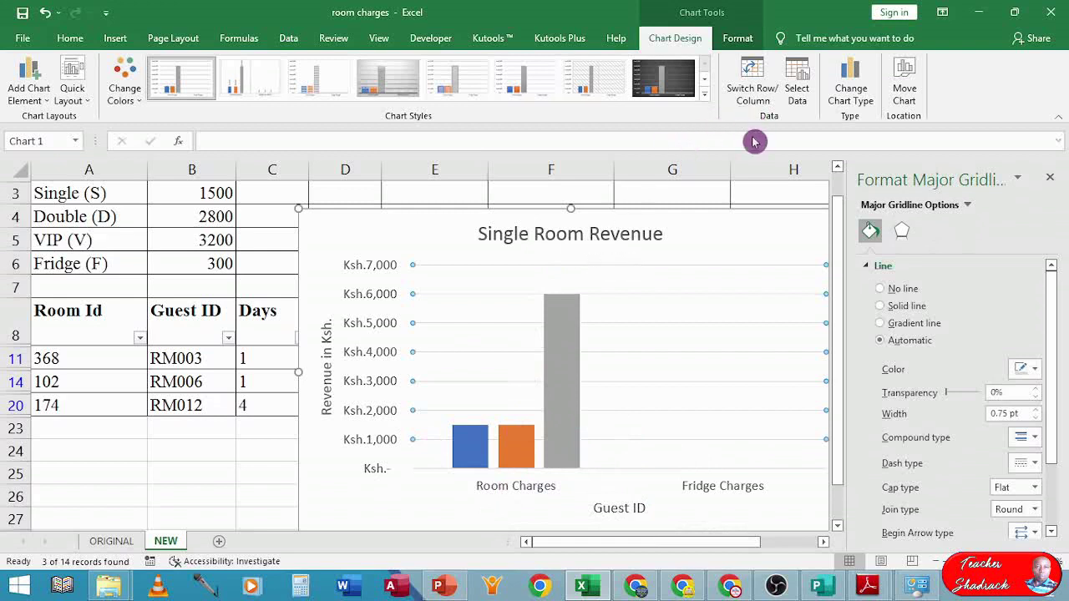
click(755, 74)
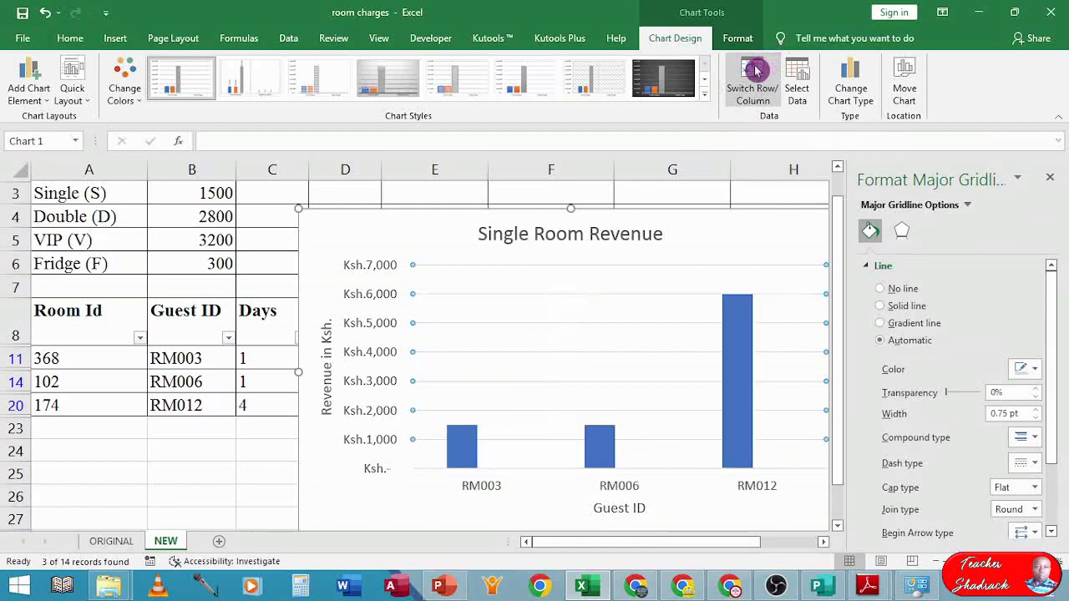
click(754, 72)
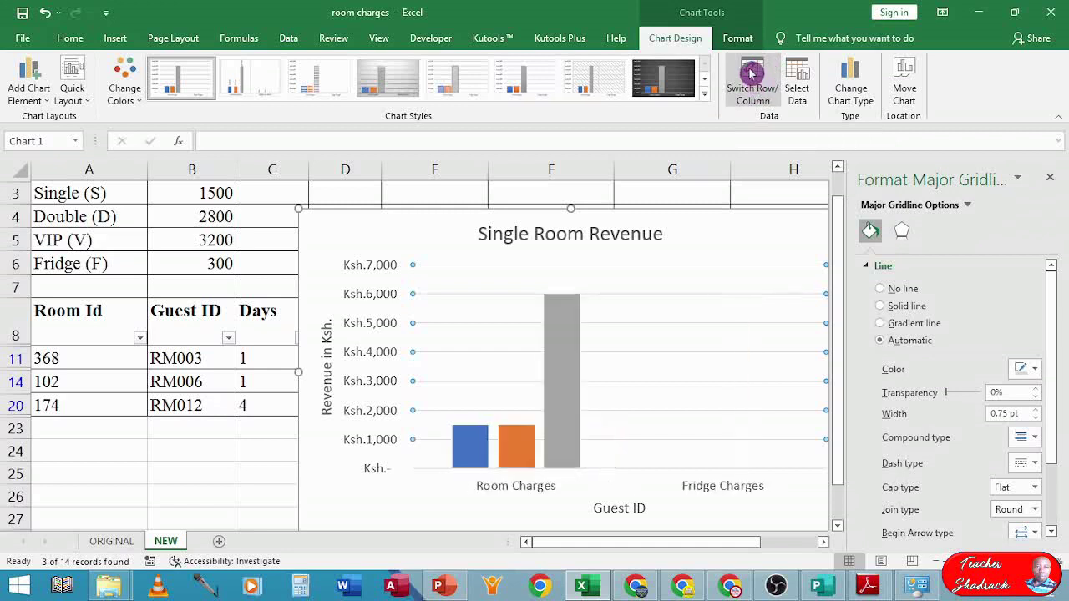
click(752, 74)
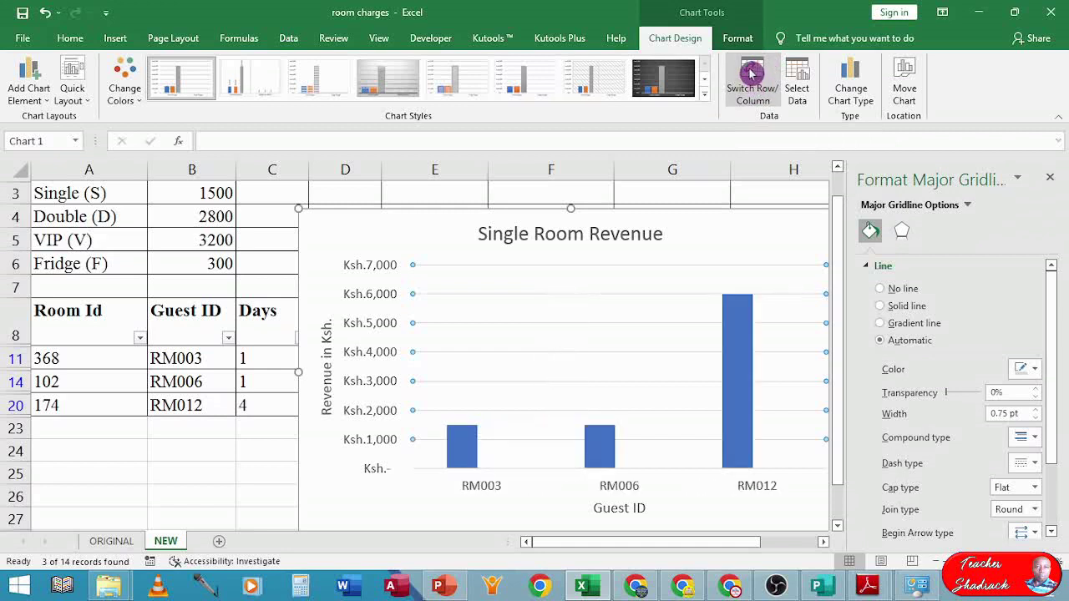
click(752, 74)
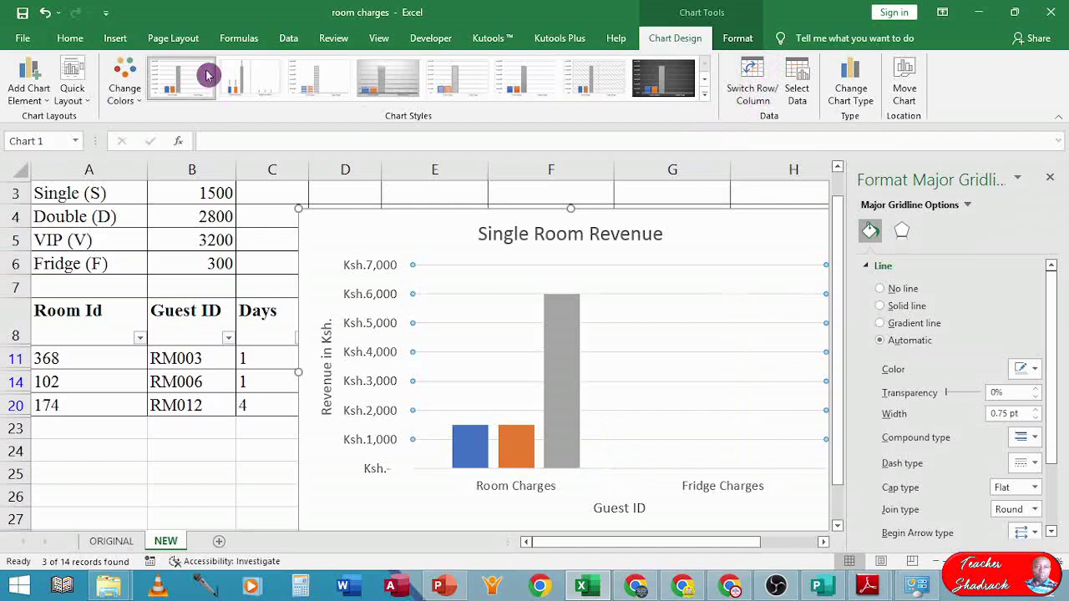
click(754, 76)
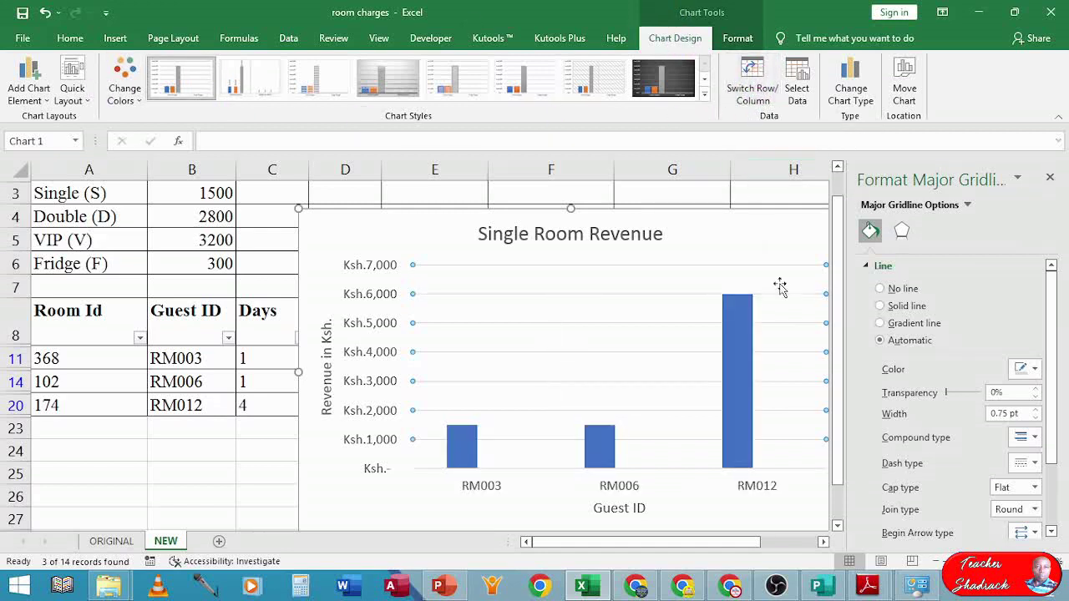
drag(840, 262, 845, 303)
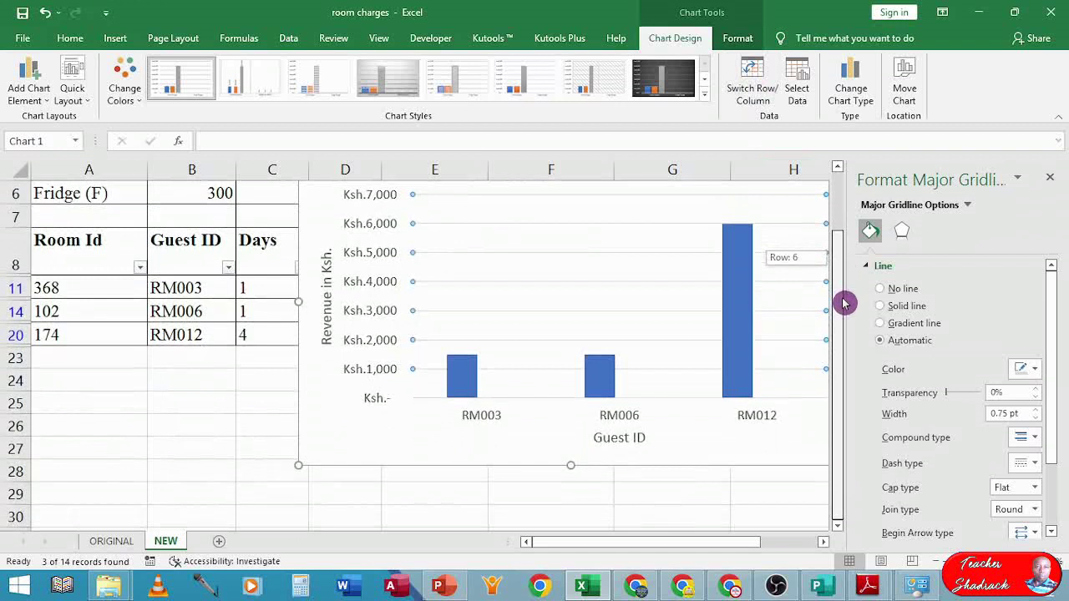
drag(845, 303, 844, 304)
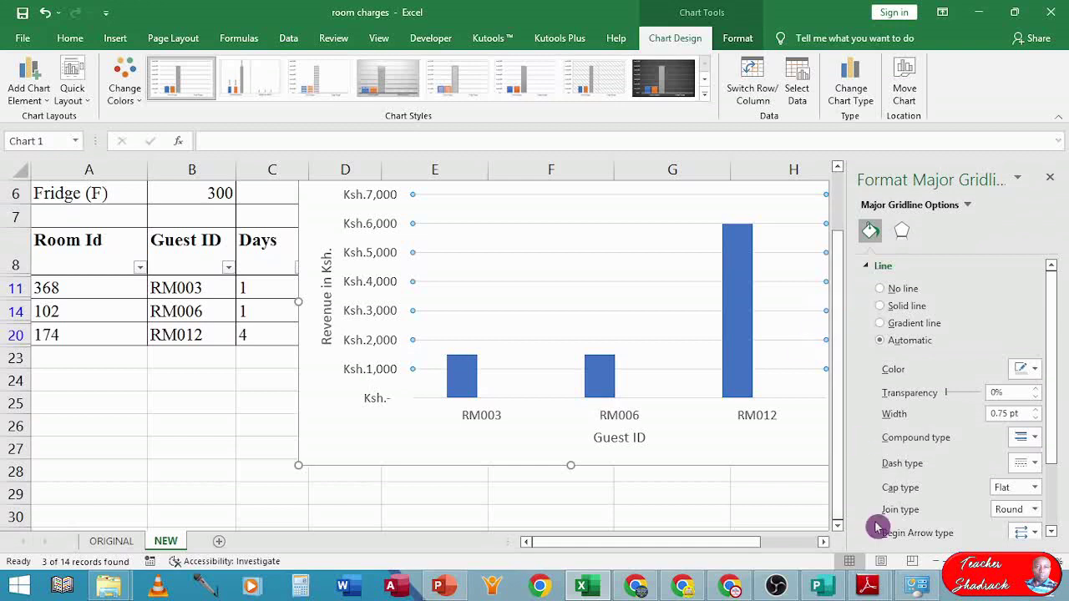
mouse_move(866, 588)
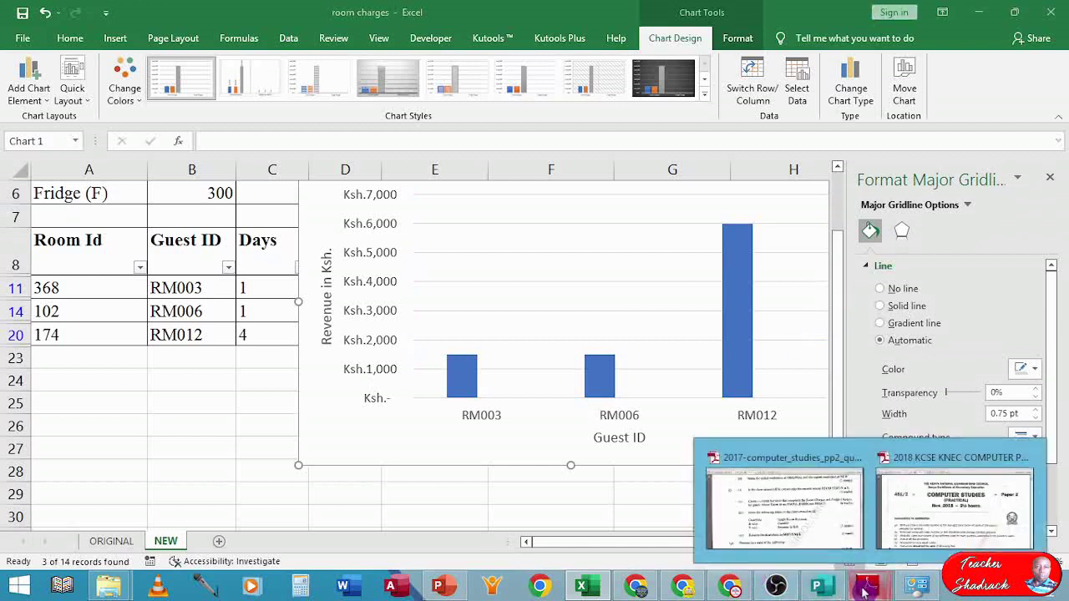
click(799, 526)
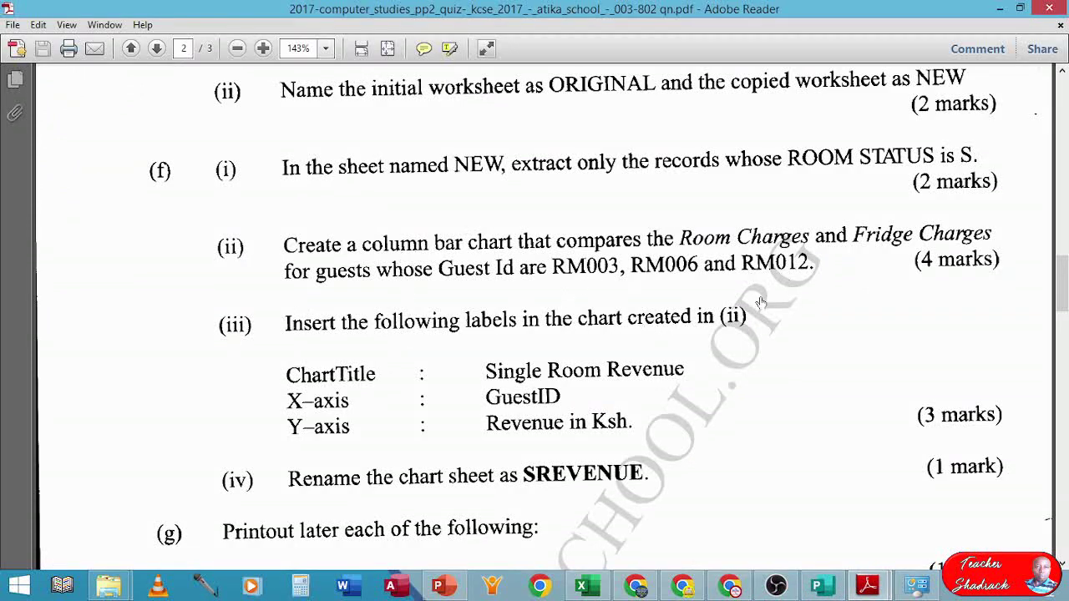
scroll(673, 343, down, 1)
scroll(511, 357, down, 1)
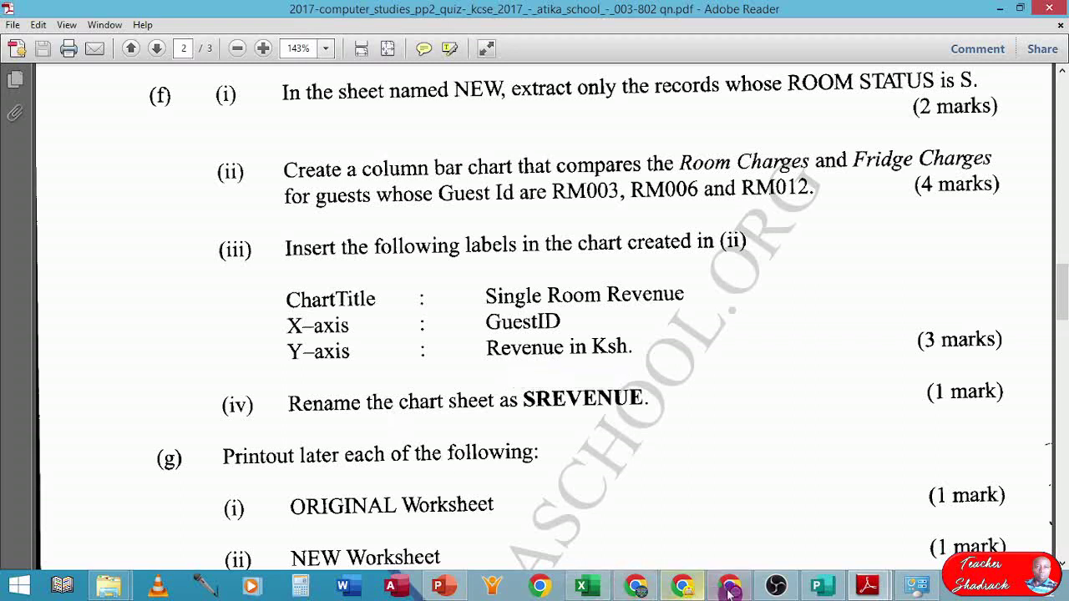
click(587, 587)
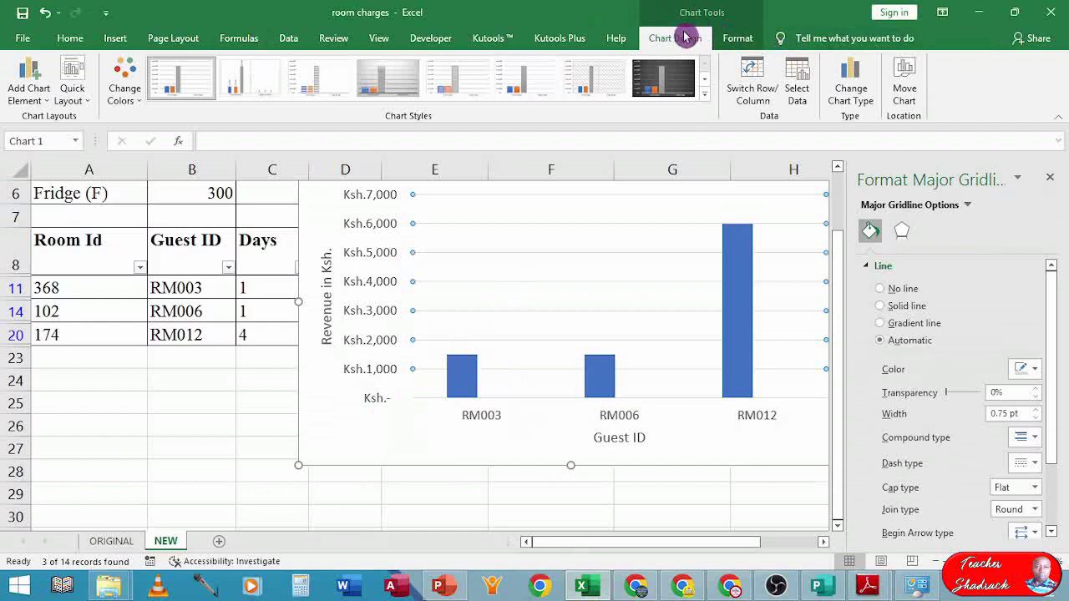
- Move the chart to a new sheet named SREVENUE, placed after the NEW sheet
click(899, 77)
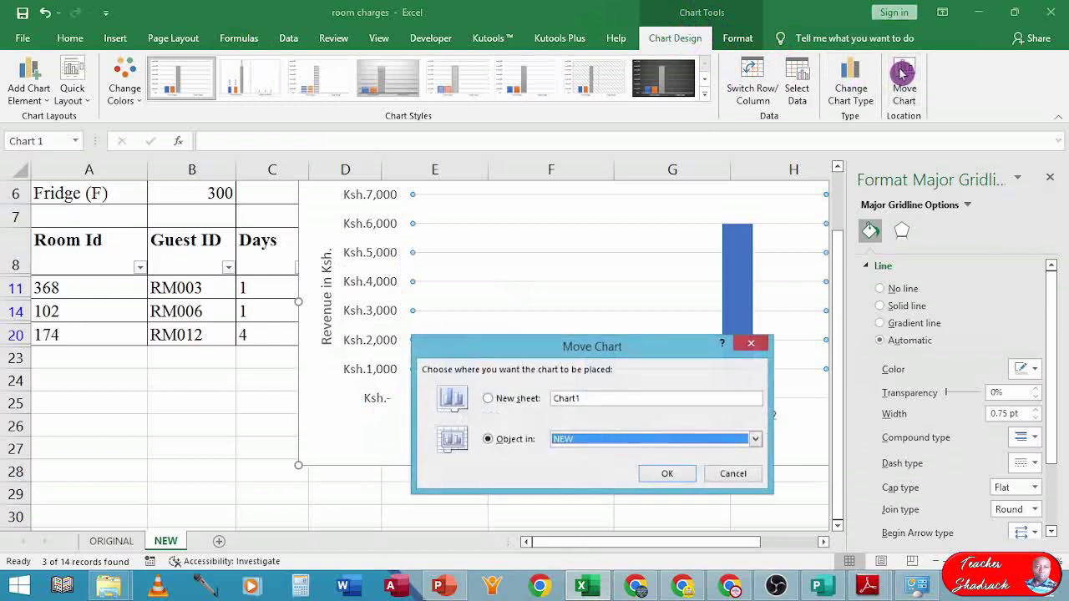
click(490, 398)
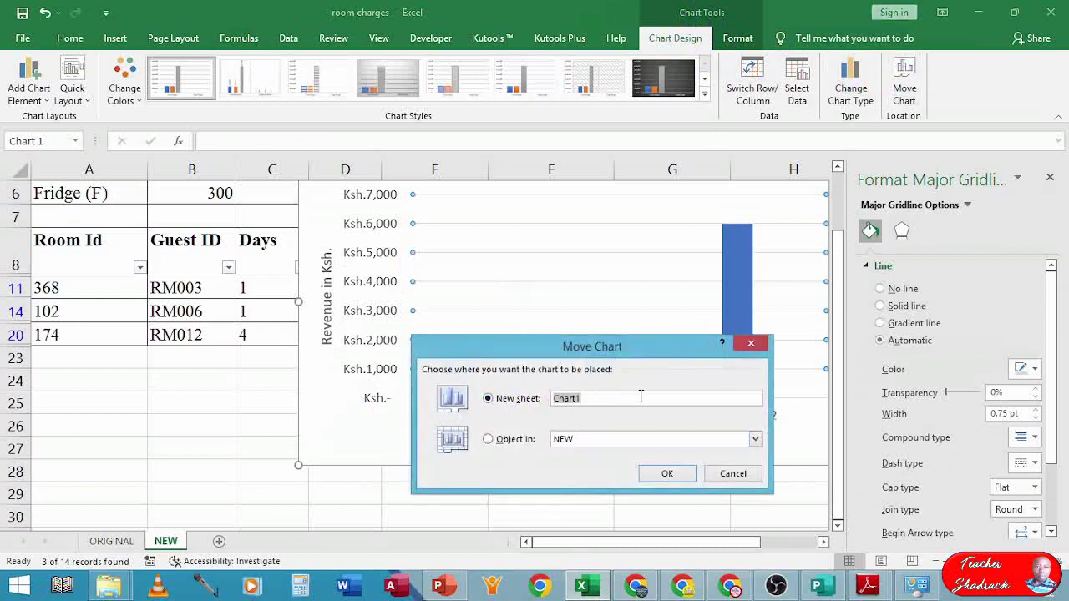
text(SREVENUE)
key(Return)
click(639, 395)
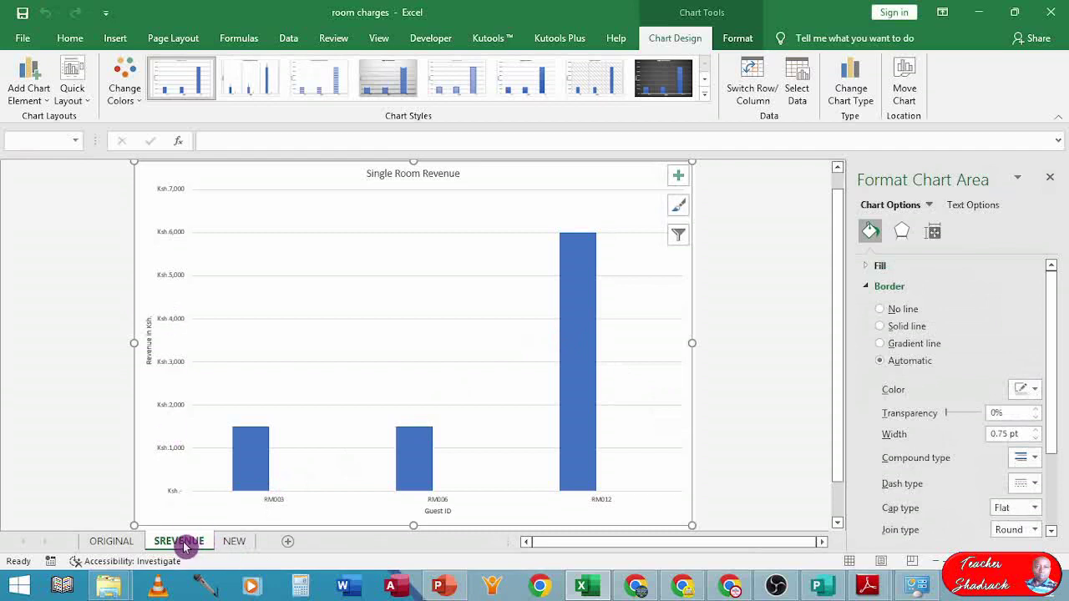
drag(171, 545, 268, 548)
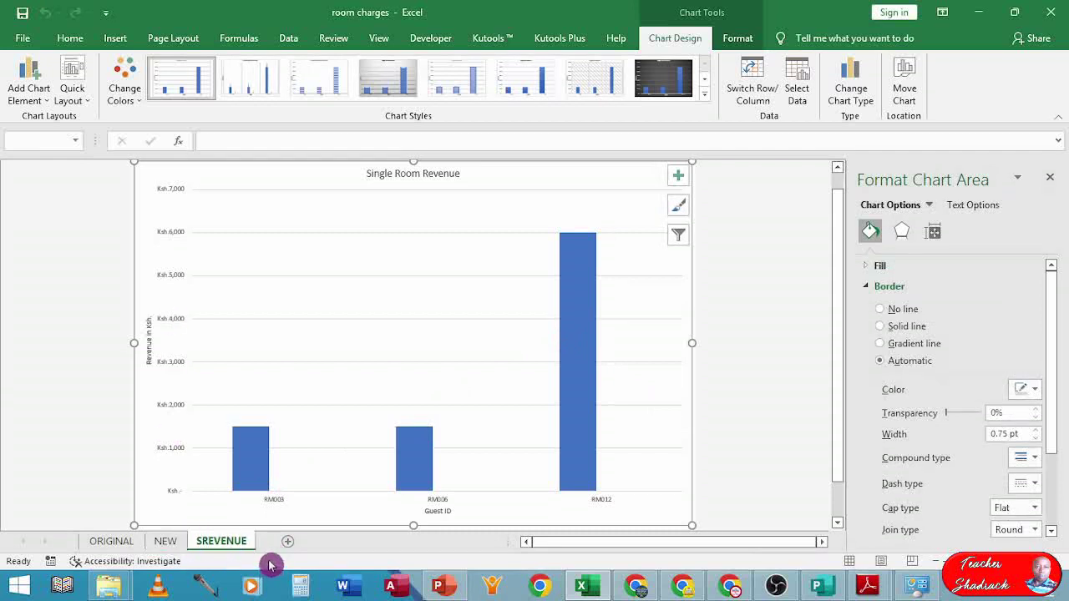
- Close the Format Chart Area pane on the SREVENUE chart sheet
click(121, 542)
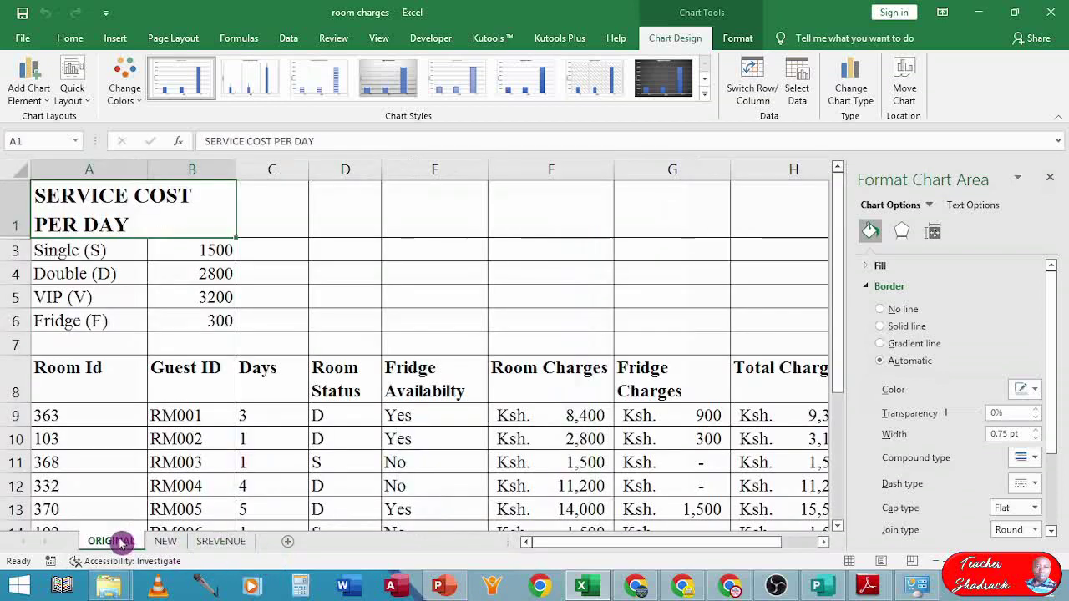
click(171, 543)
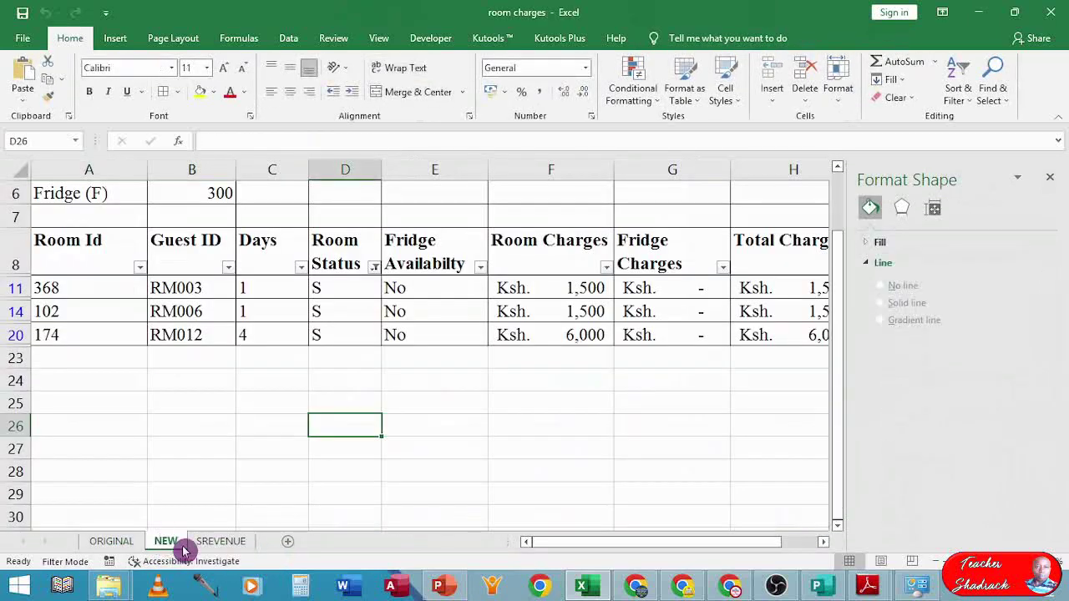
click(225, 543)
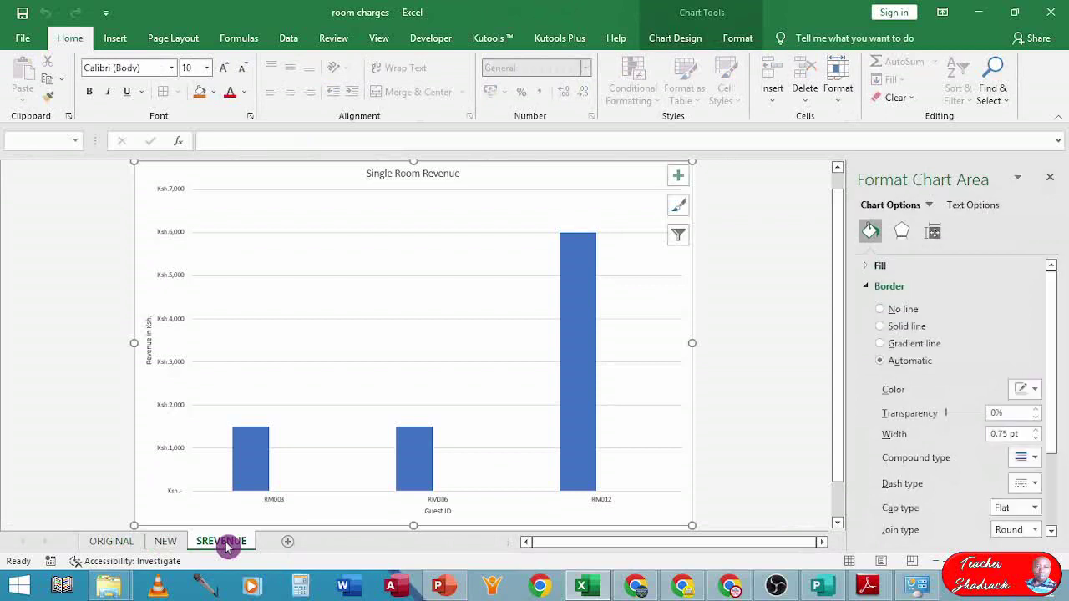
click(1050, 177)
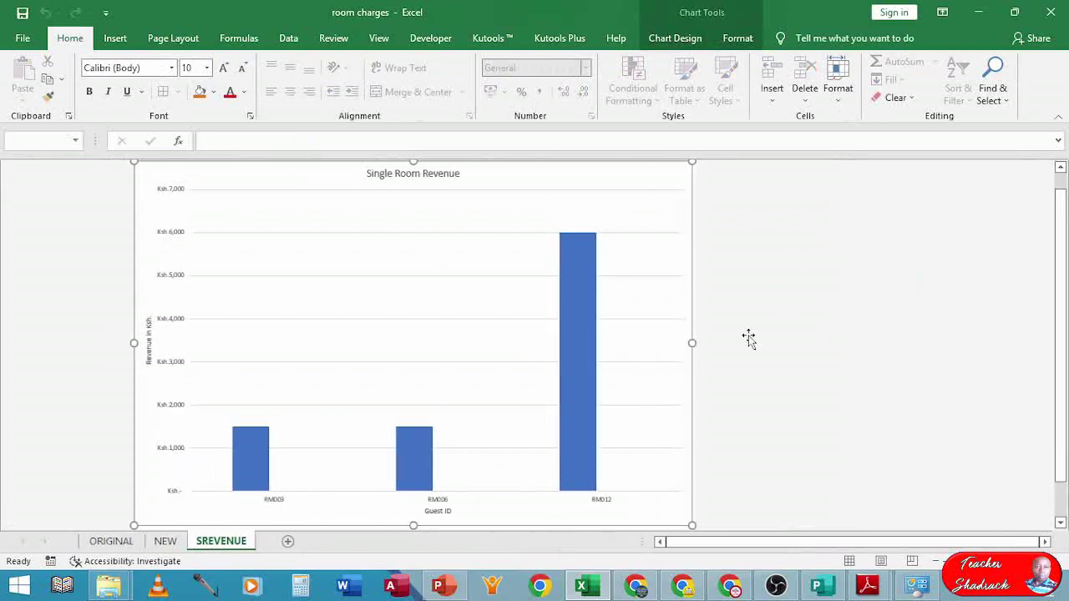
- Return to the ORIGINAL sheet and bring up its print preview with Ctrl+P
click(112, 543)
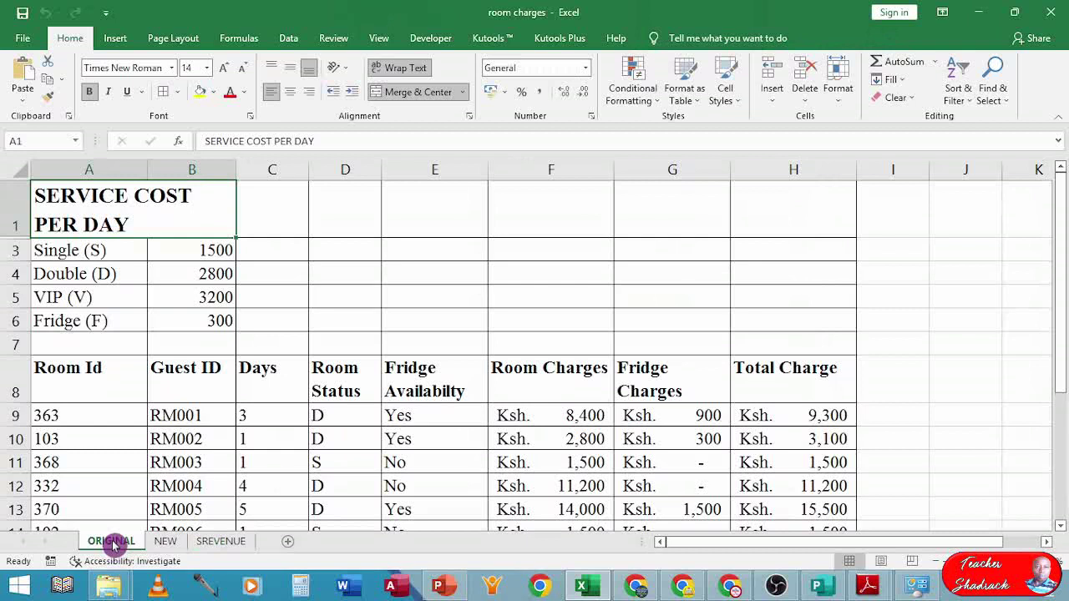
scroll(410, 401, down, 6)
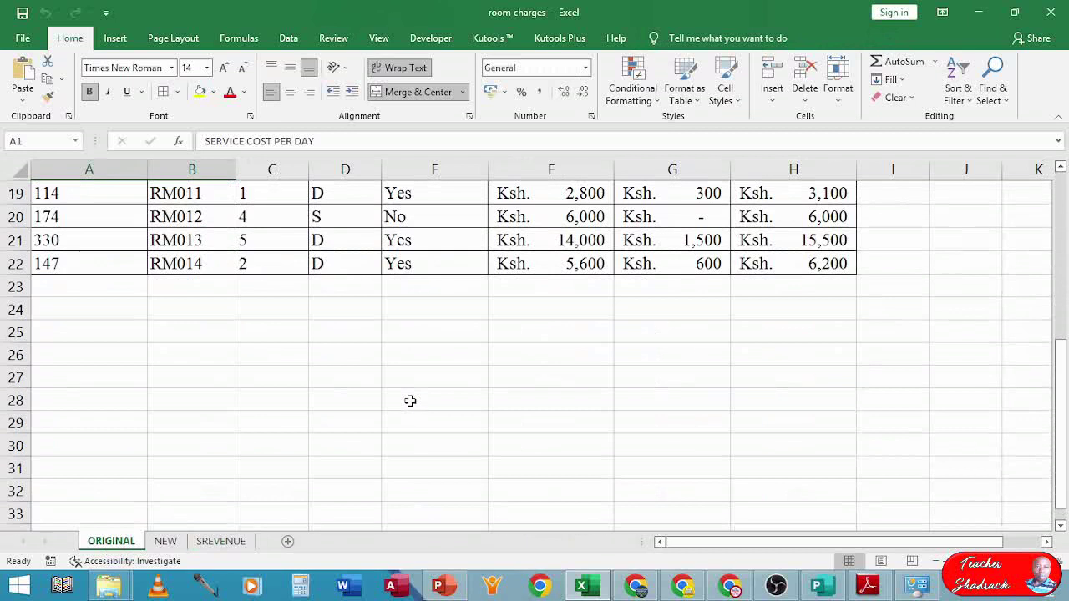
scroll(411, 399, up, 6)
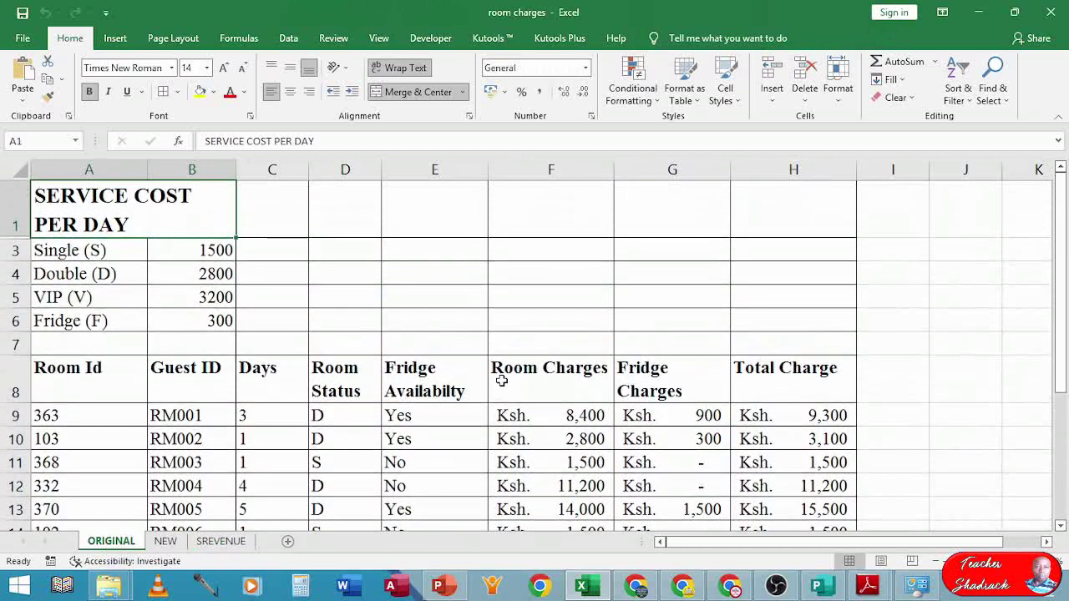
scroll(497, 380, down, 4)
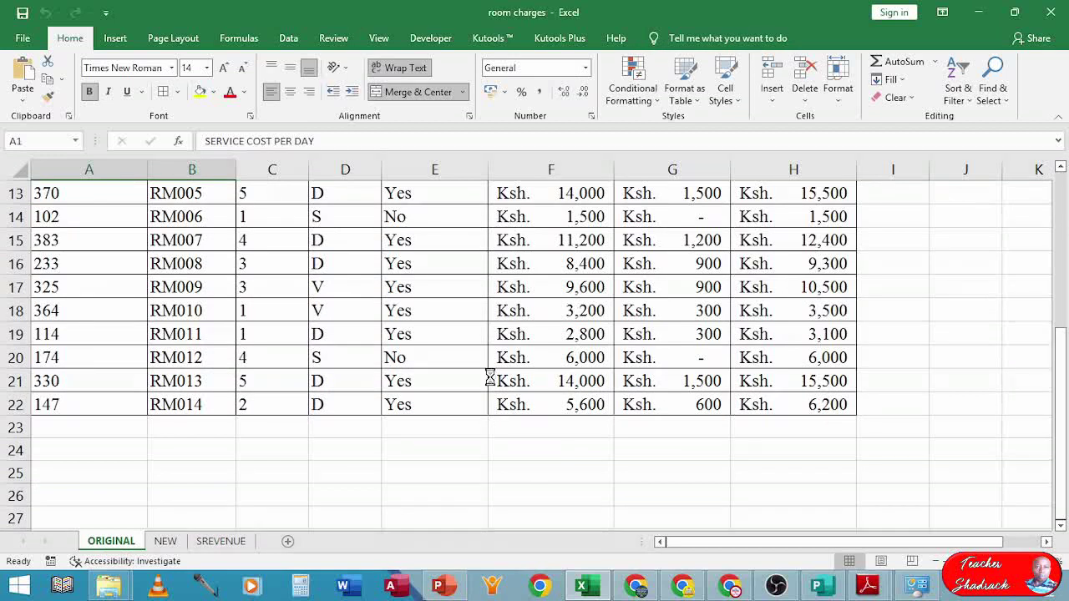
key(ctrl+p)
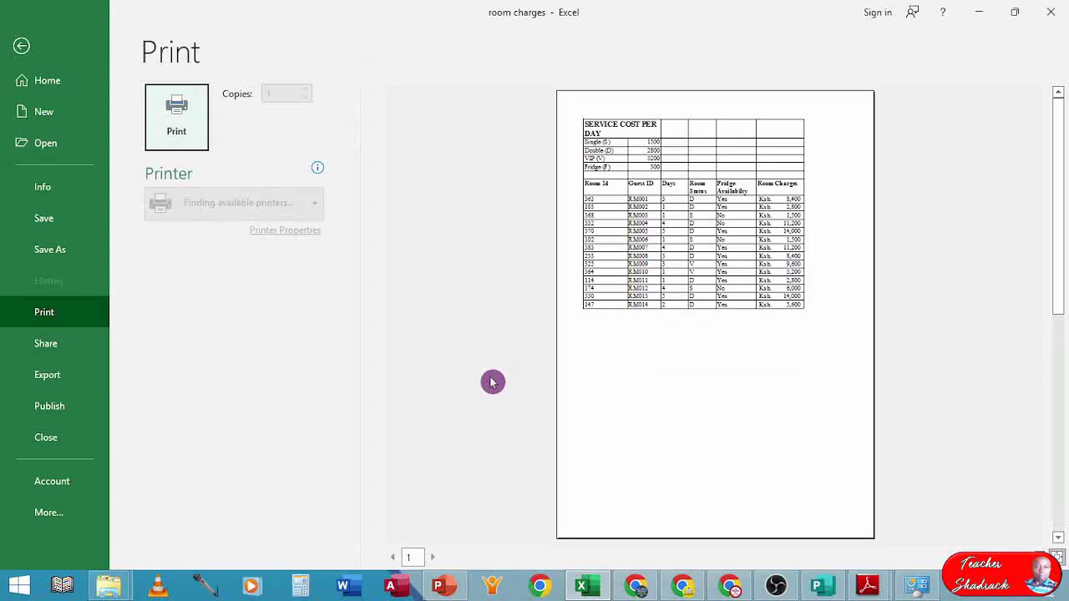
- Zoom the ORIGINAL preview and check pages 1 and 2, with Fridge and Total Charges on page 2, then exit
click(809, 171)
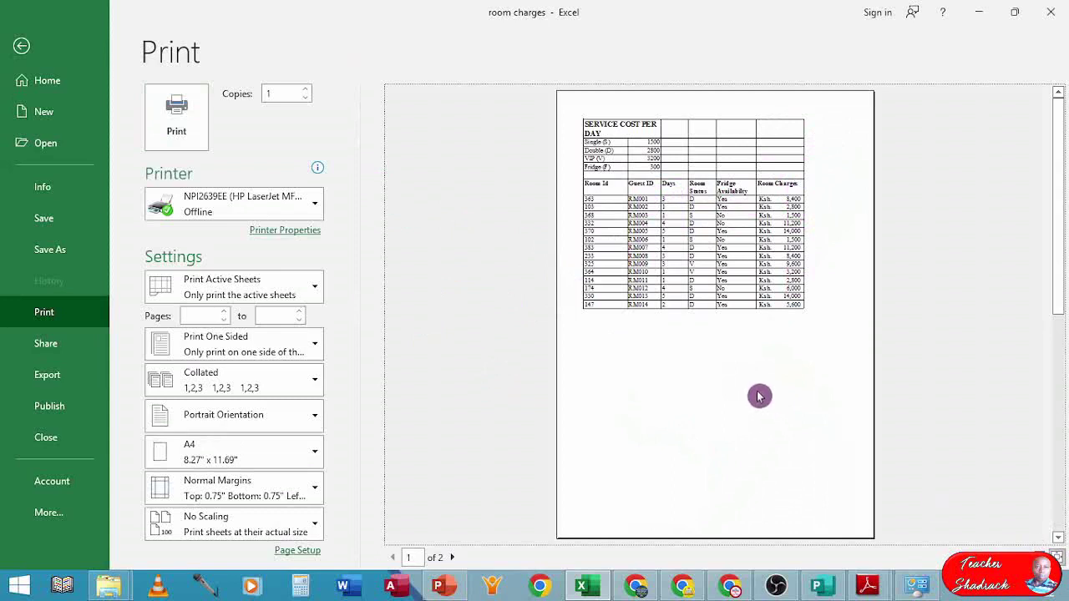
click(728, 388)
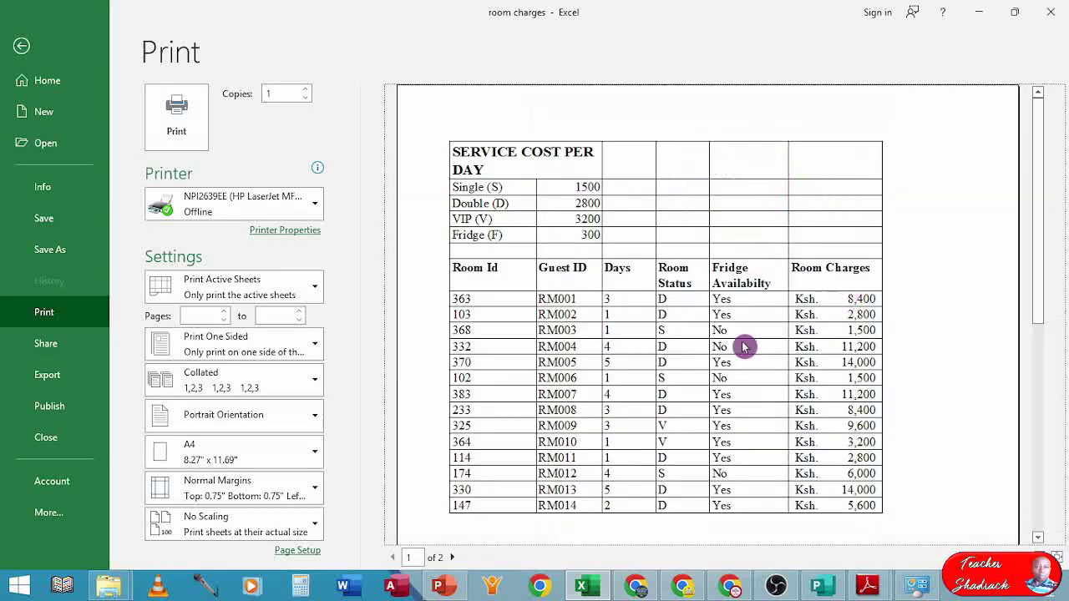
click(455, 560)
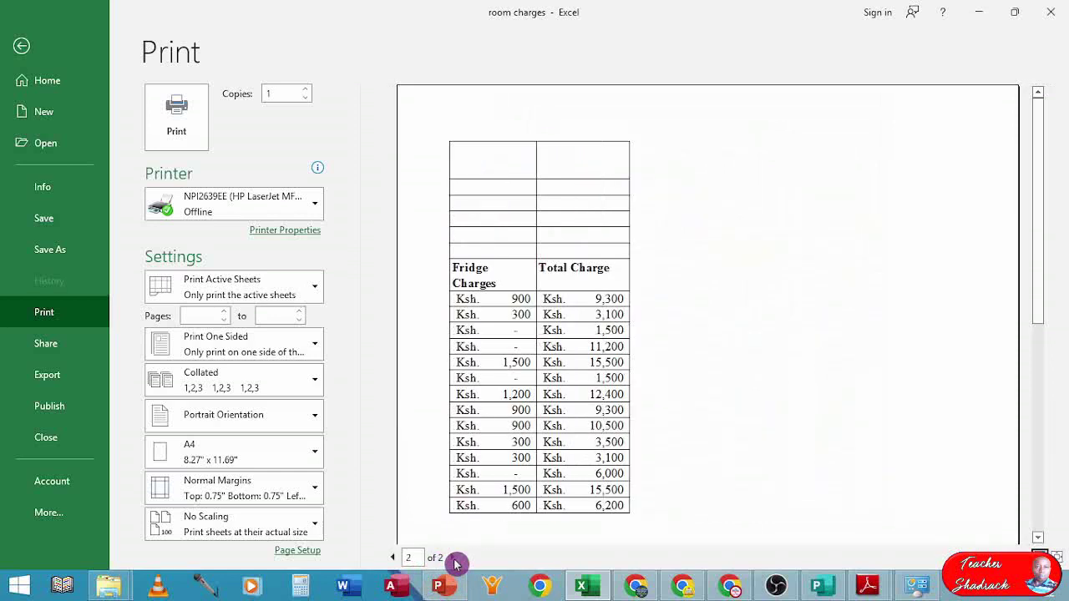
click(395, 559)
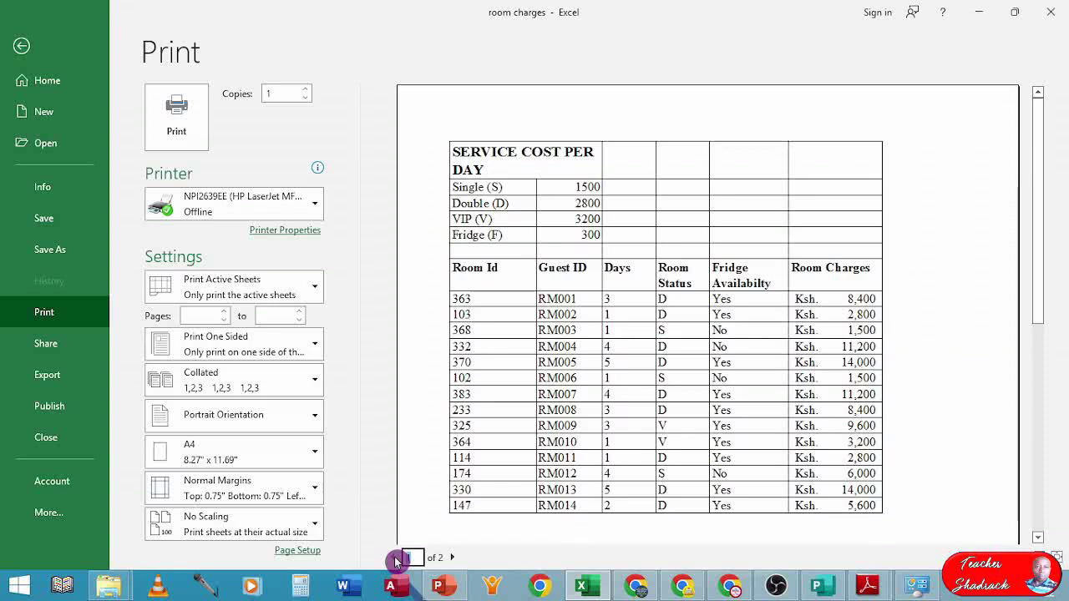
key(Escape)
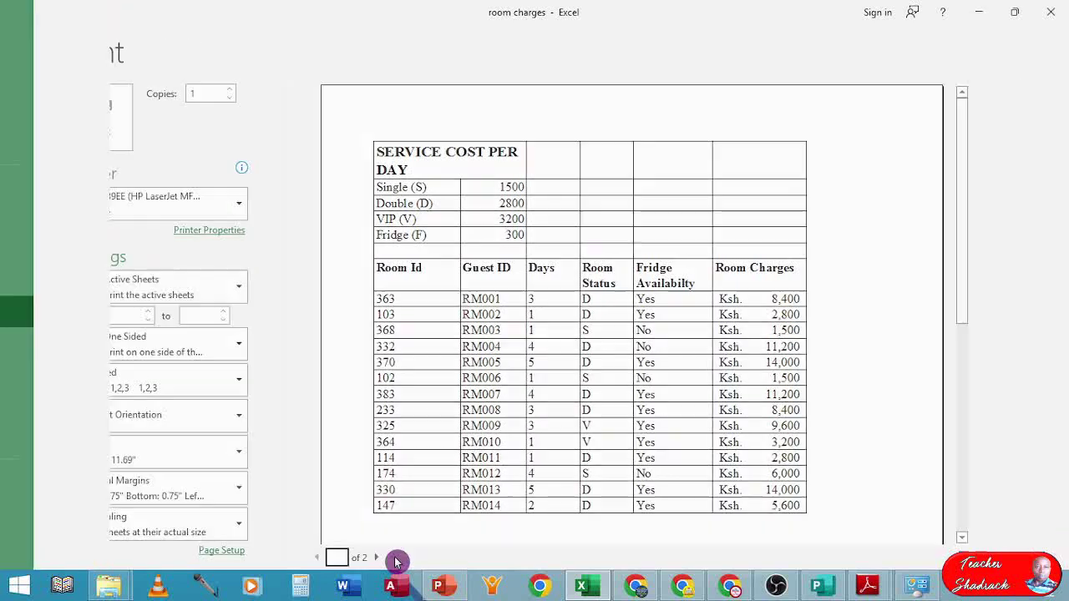
scroll(394, 547, up, 4)
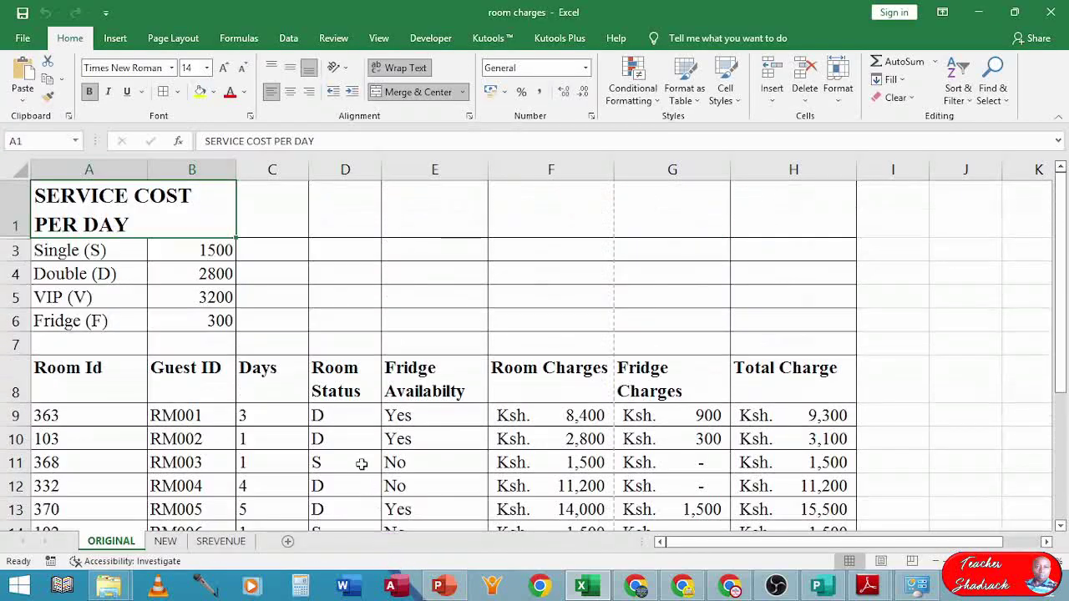
- Select the ORIGINAL charges table from the SERVICE COST PER DAY title, A1, to H22
scroll(372, 443, down, 3)
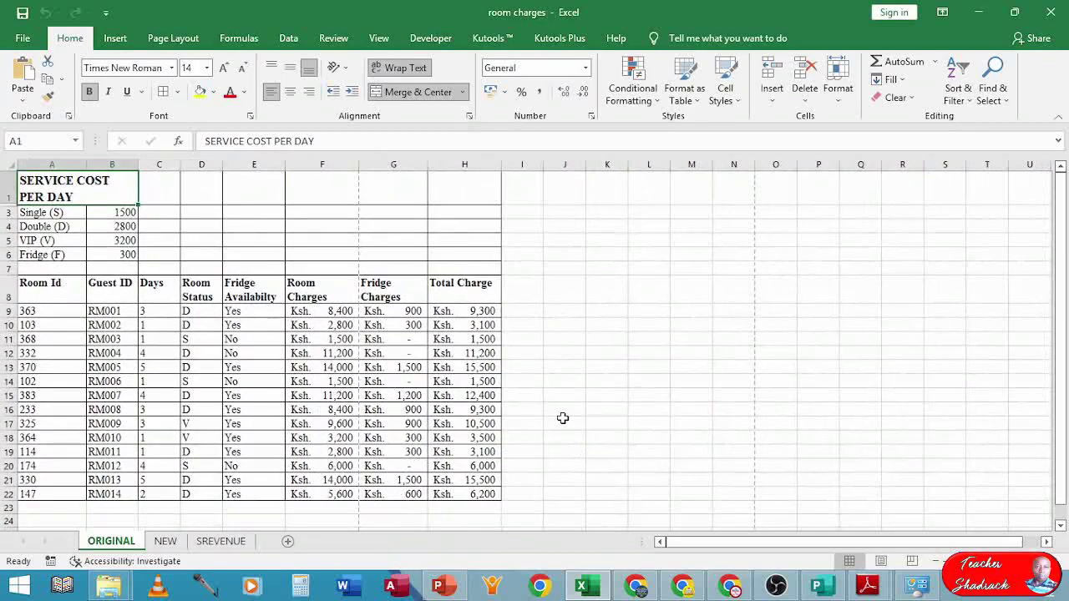
click(563, 410)
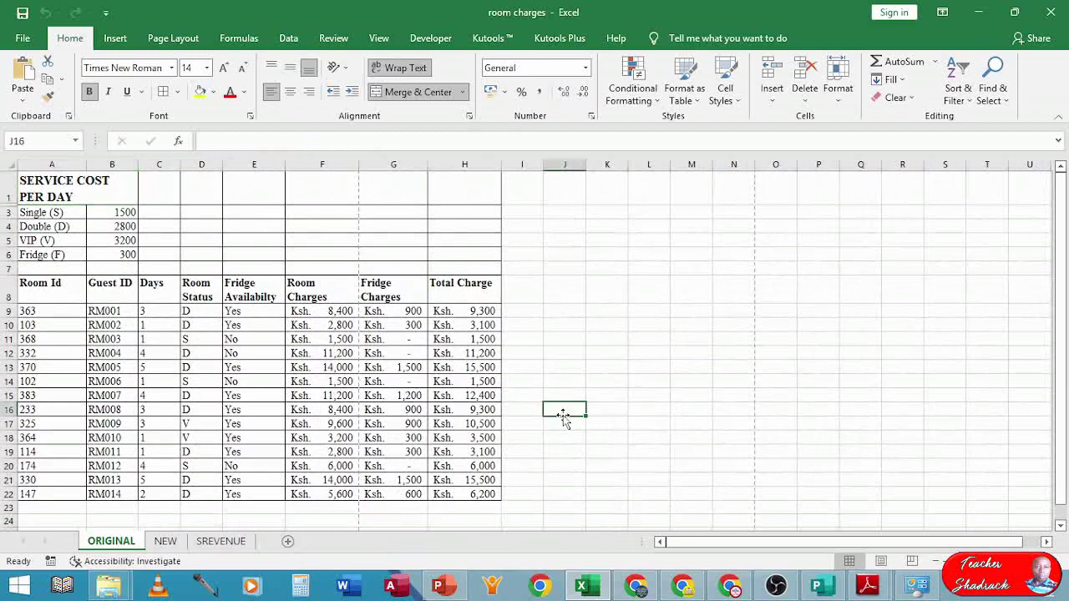
click(53, 183)
drag(53, 182, 485, 495)
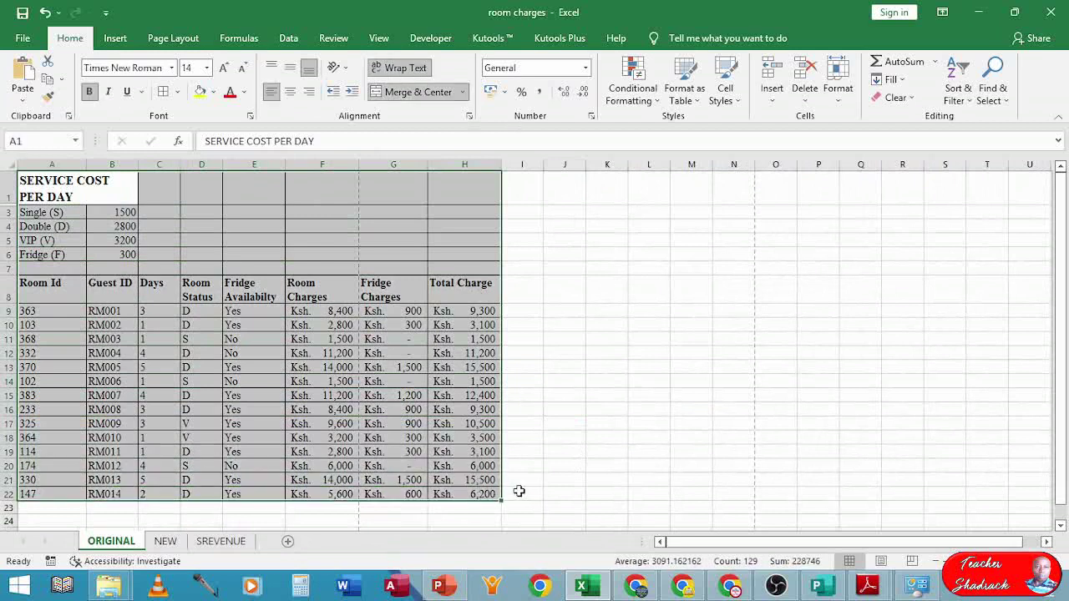
click(174, 40)
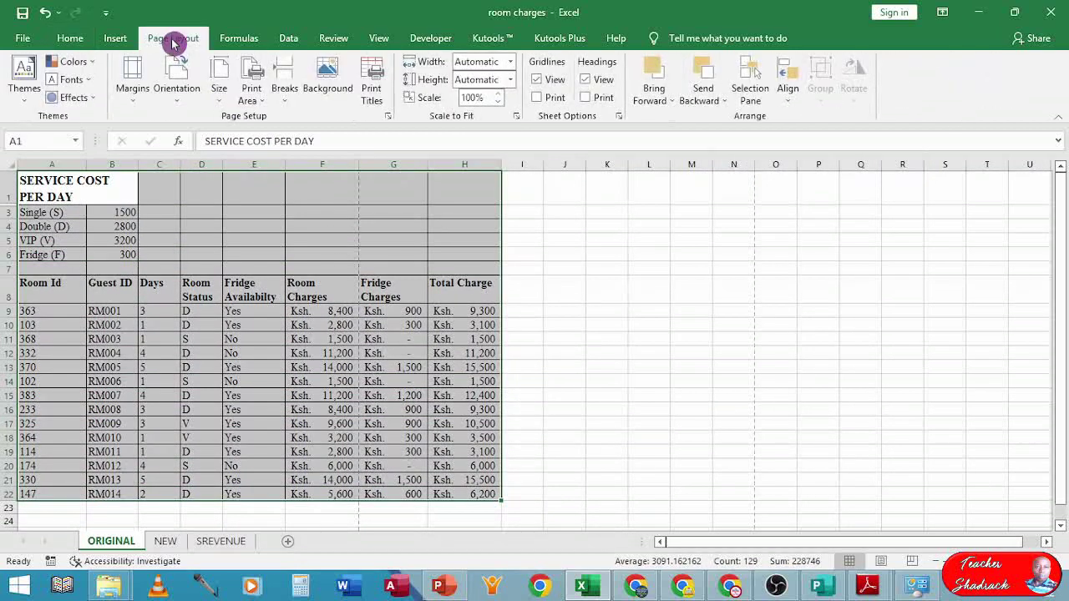
- Set A1:H22 as the ORIGINAL sheet's print area, then deselect the range
click(252, 100)
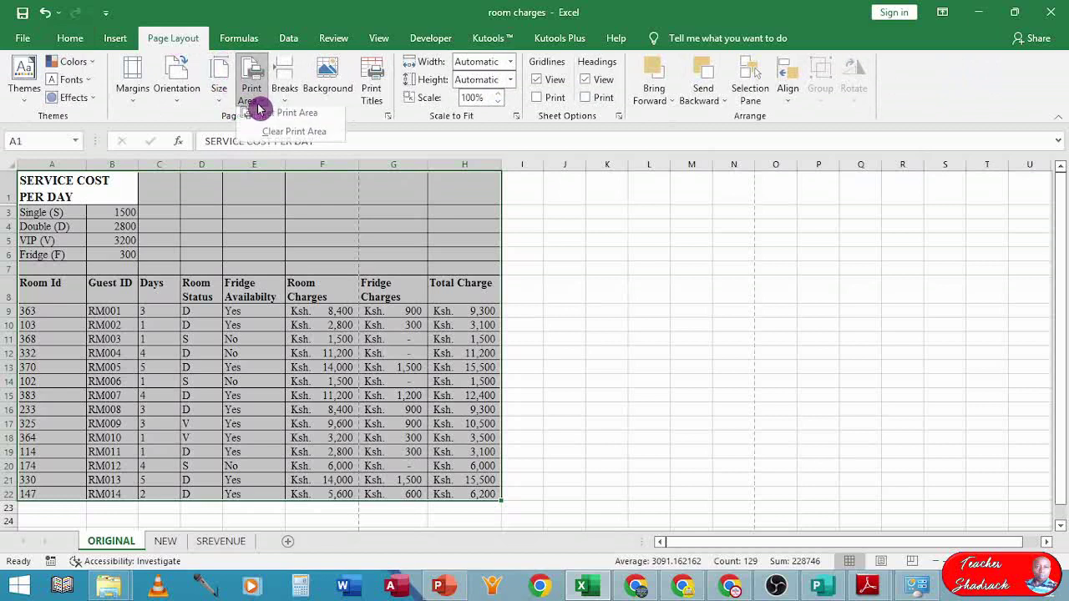
click(301, 117)
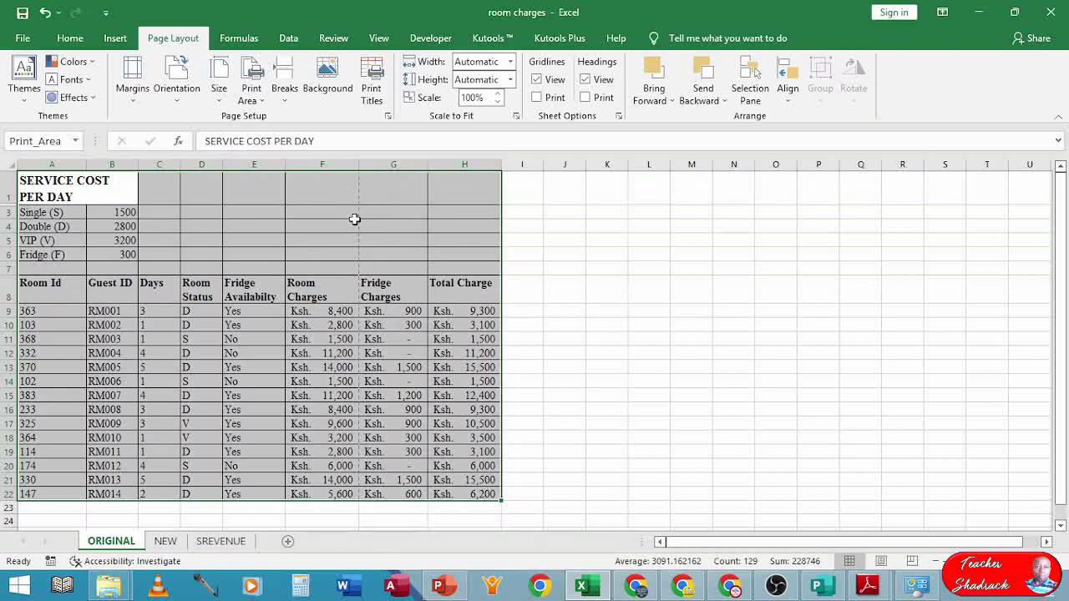
scroll(370, 262, up, 8)
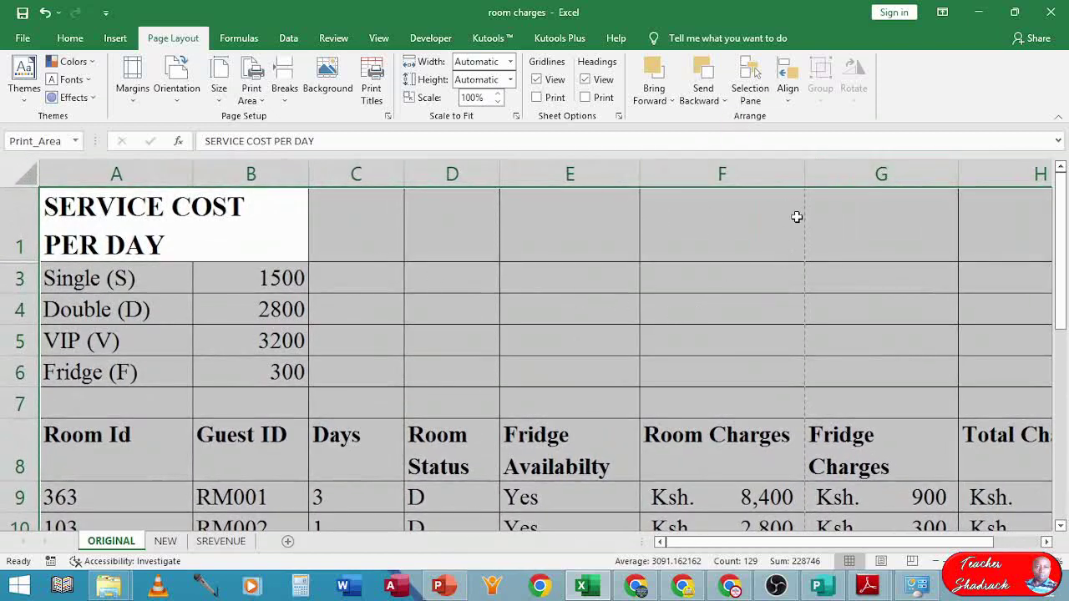
scroll(687, 294, down, 1)
click(689, 294)
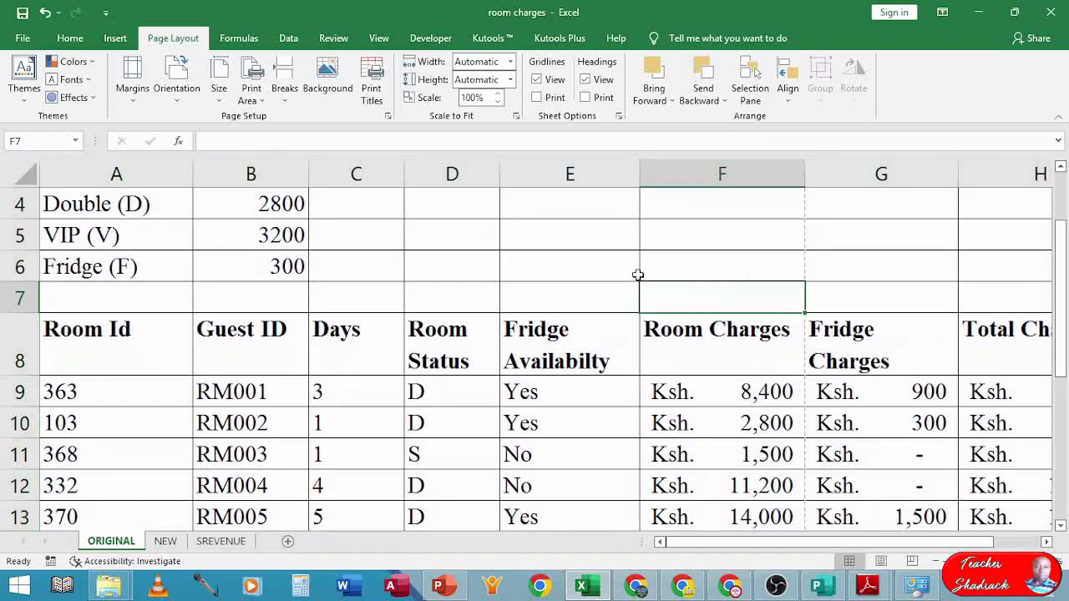
scroll(636, 274, down, 3)
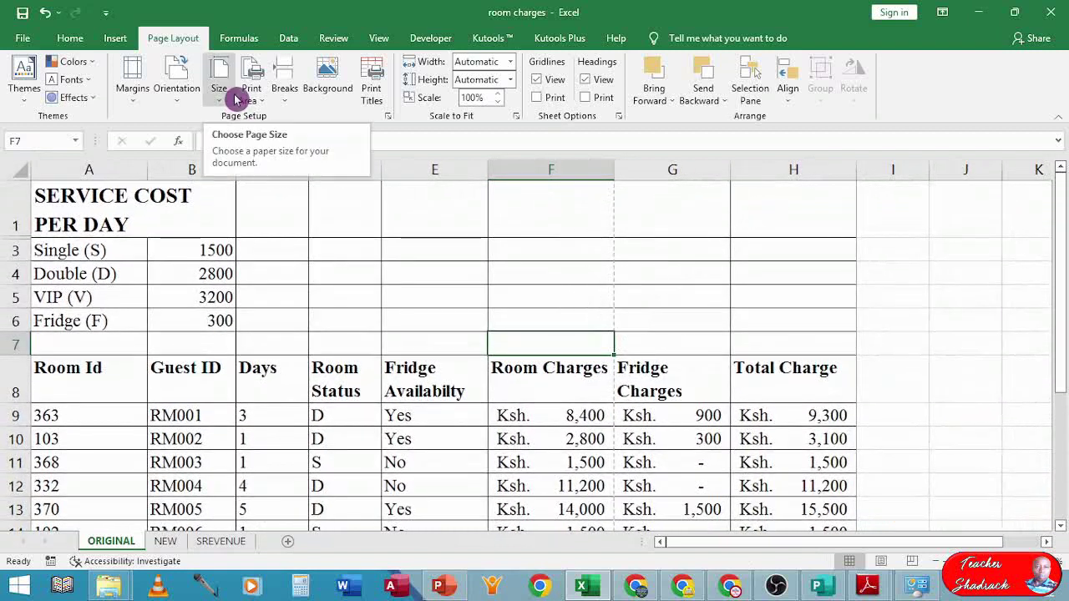
- Scale the ORIGINAL sheet in Page Setup to fit 1 page wide by 1 page tall, about 84%
click(388, 115)
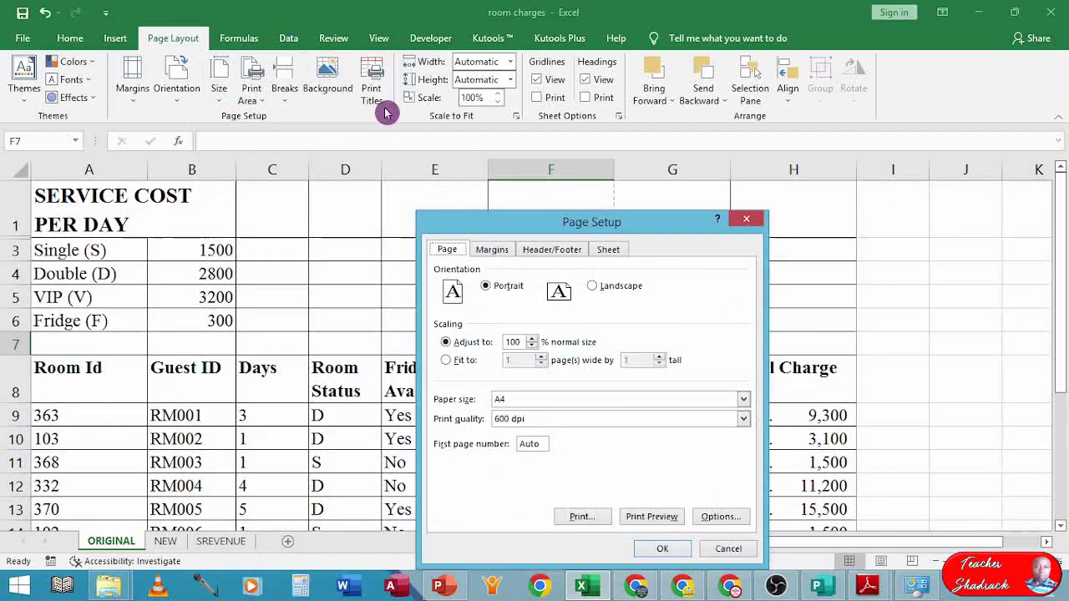
click(446, 366)
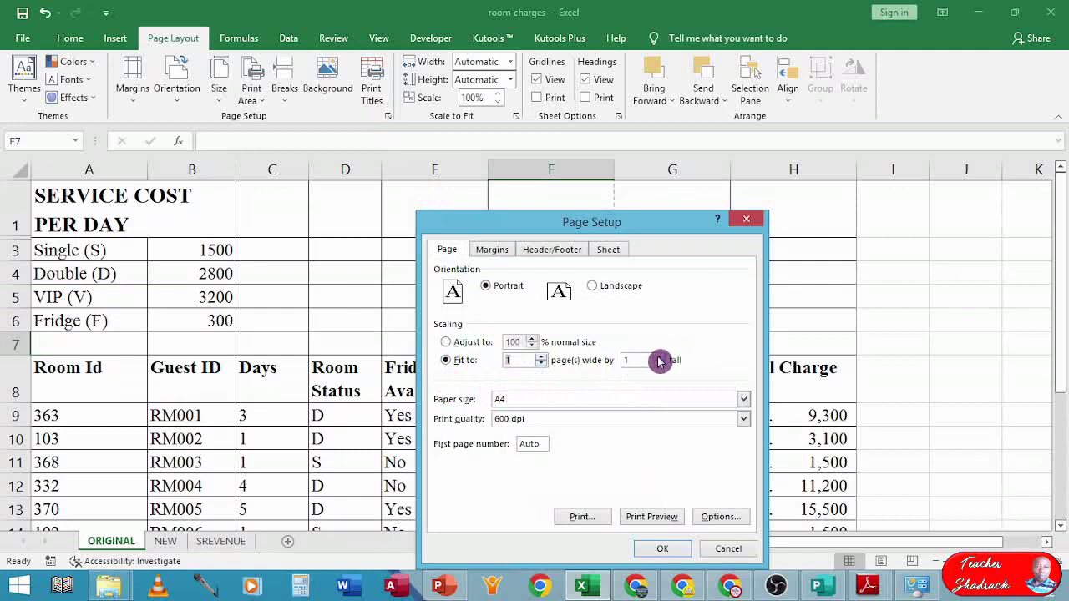
click(659, 550)
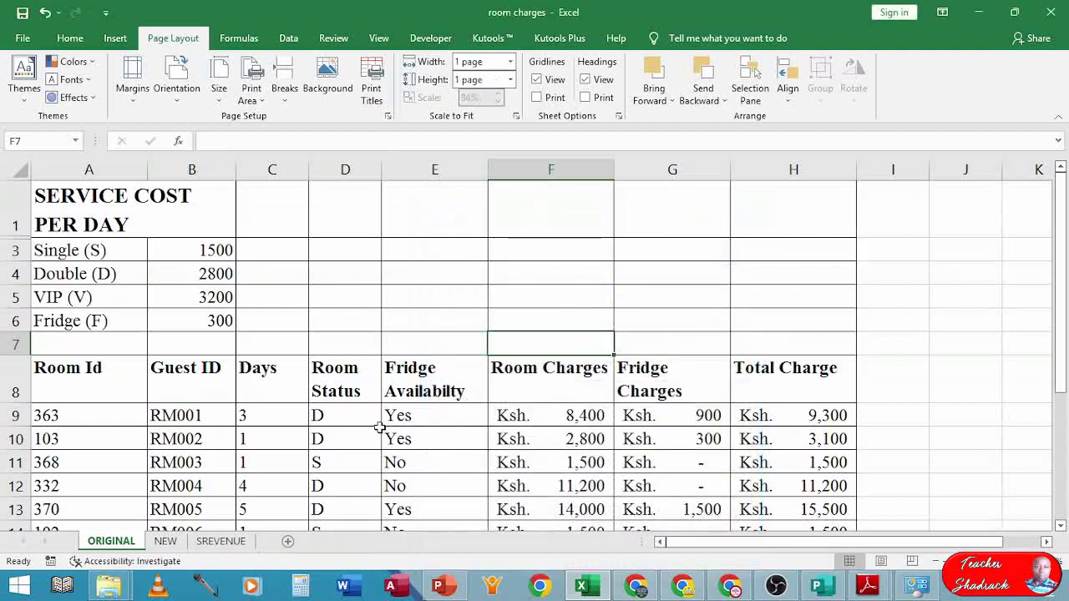
- Preview the ORIGINAL sheet to confirm the whole A–H table fits on one page, then go back
key(ctrl+p)
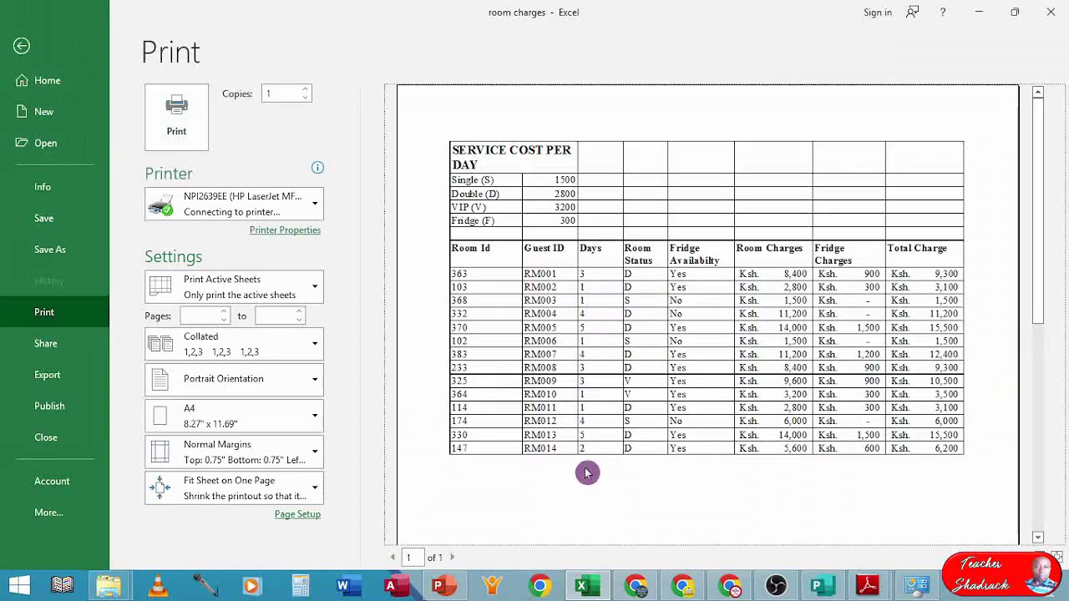
scroll(587, 468, down, 3)
scroll(588, 468, down, 3)
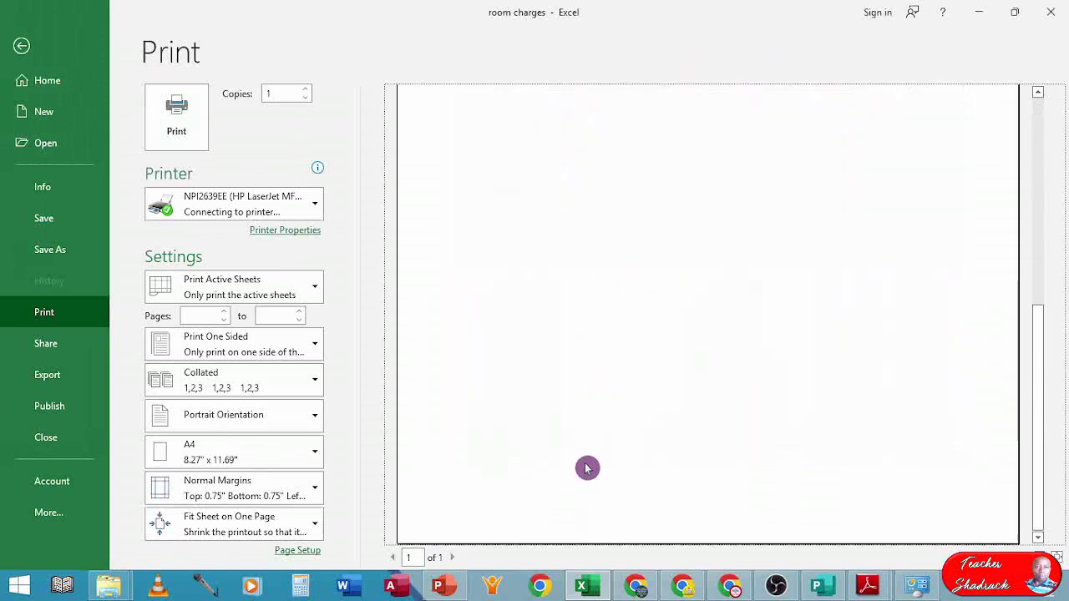
scroll(587, 465, up, 3)
scroll(587, 462, up, 3)
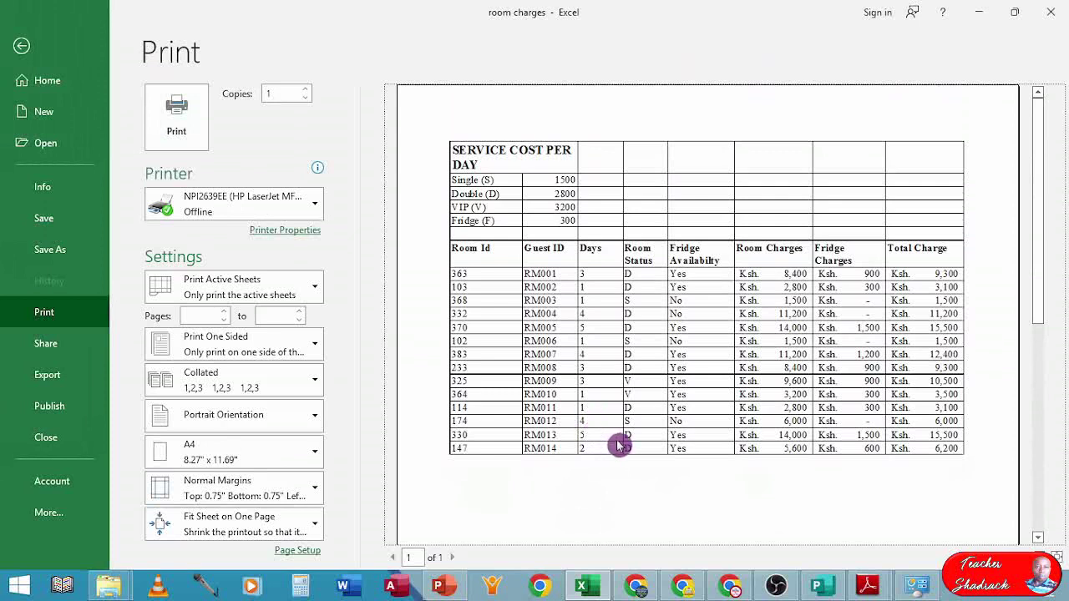
scroll(621, 447, down, 1)
scroll(621, 447, down, 2)
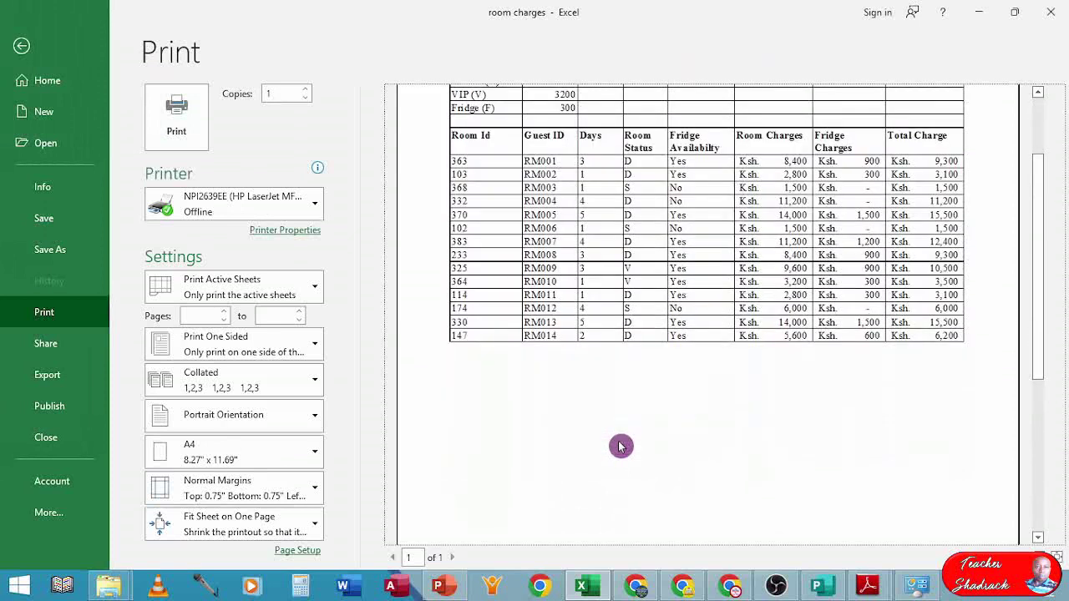
scroll(621, 447, up, 3)
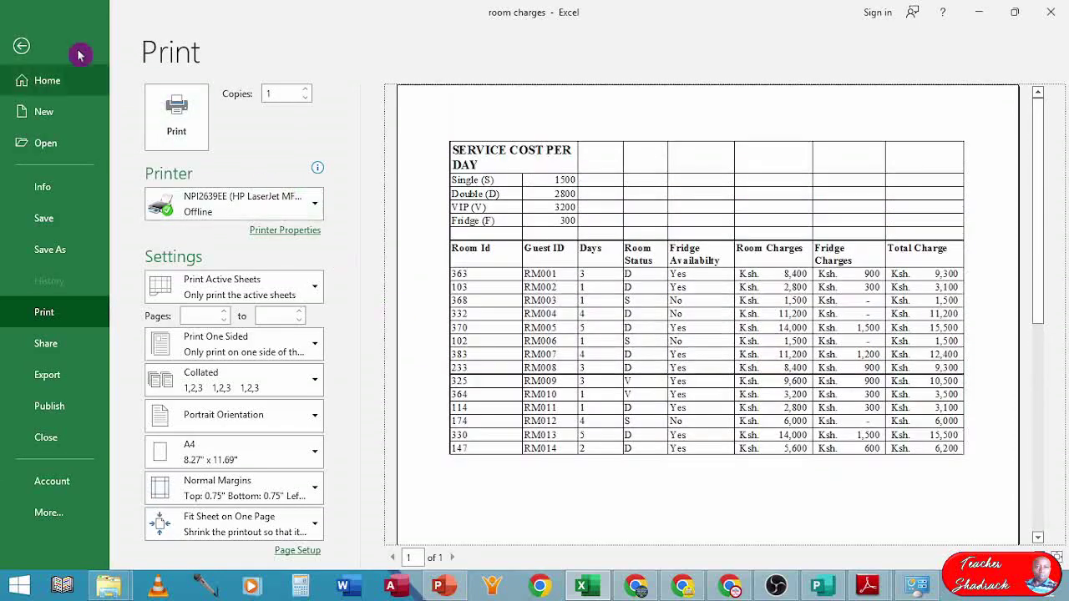
click(20, 47)
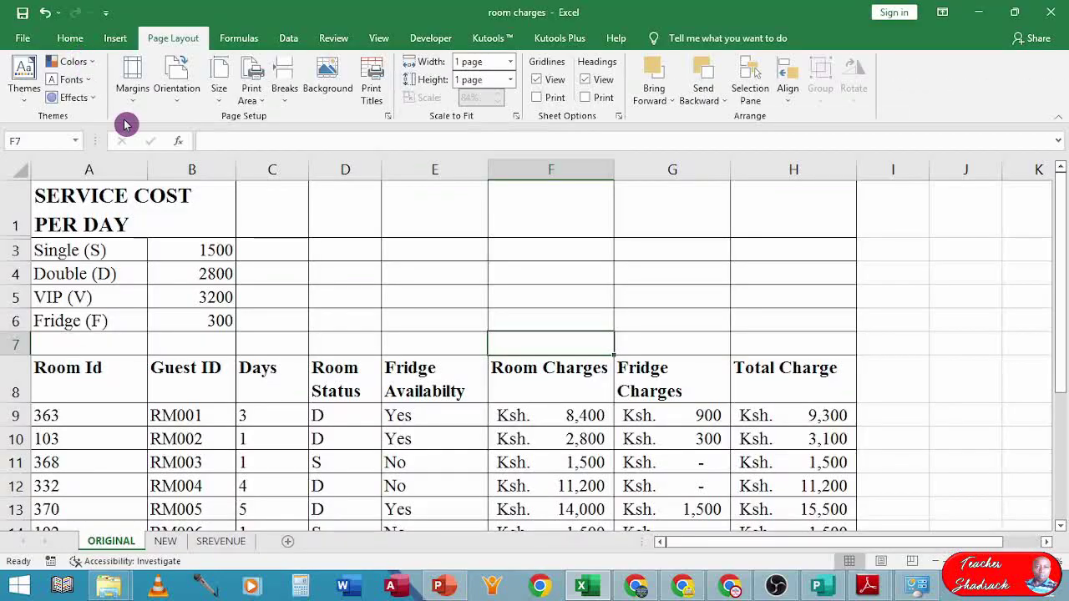
- Switch the ORIGINAL sheet's page orientation to landscape
click(80, 194)
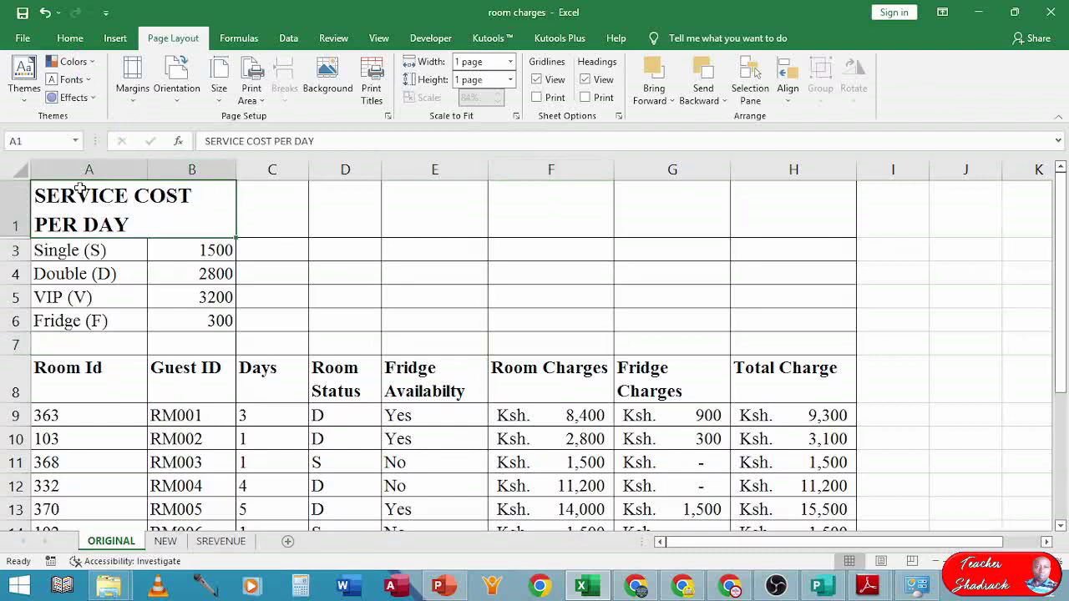
click(177, 99)
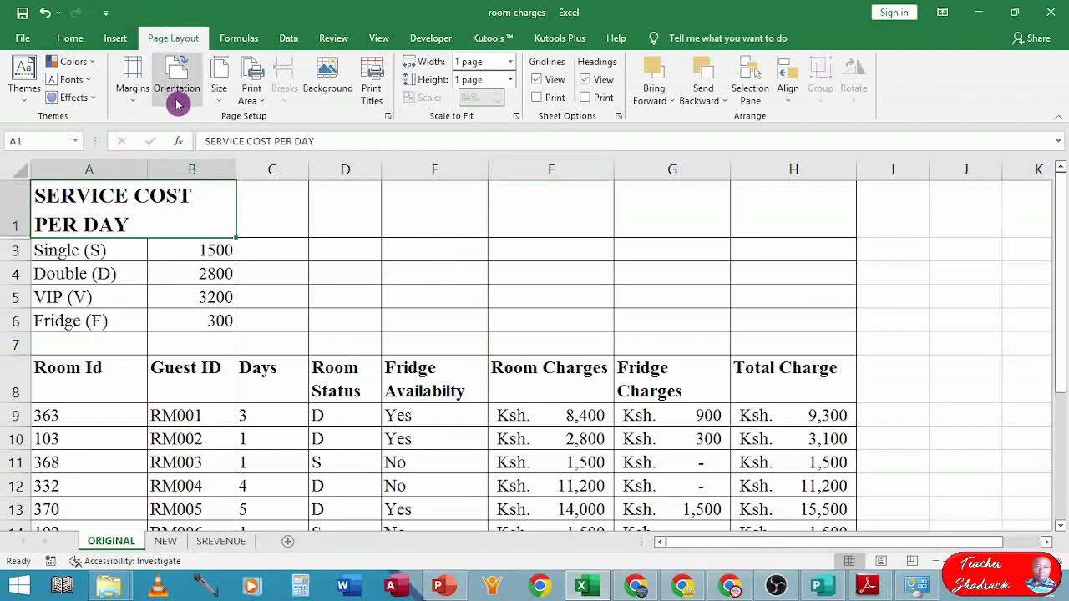
click(193, 160)
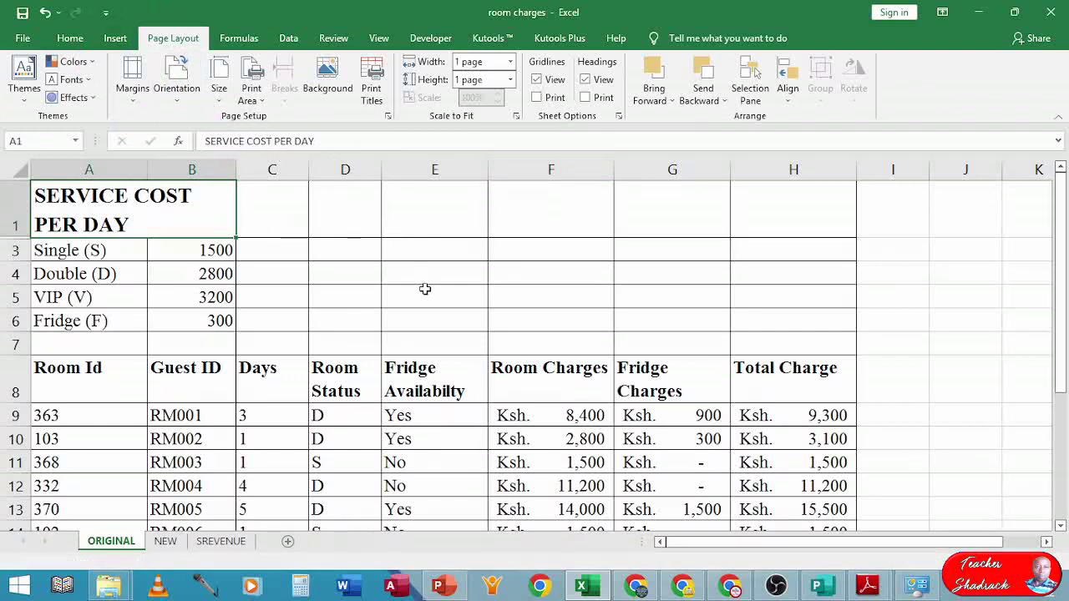
- Reset the ORIGINAL sheet's scaling to Adjust to 100% normal size
click(386, 116)
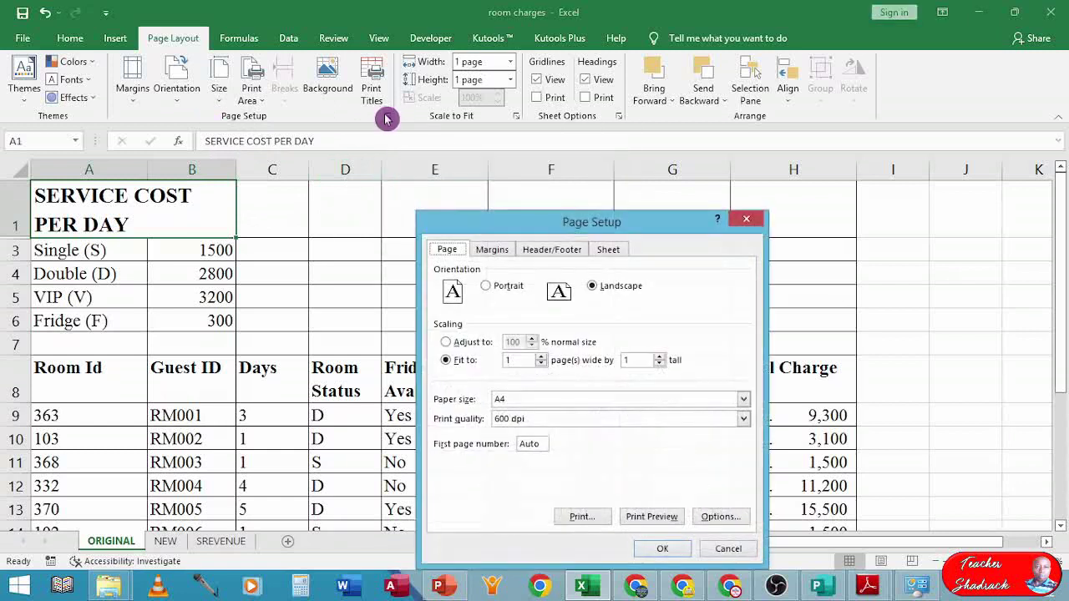
click(446, 342)
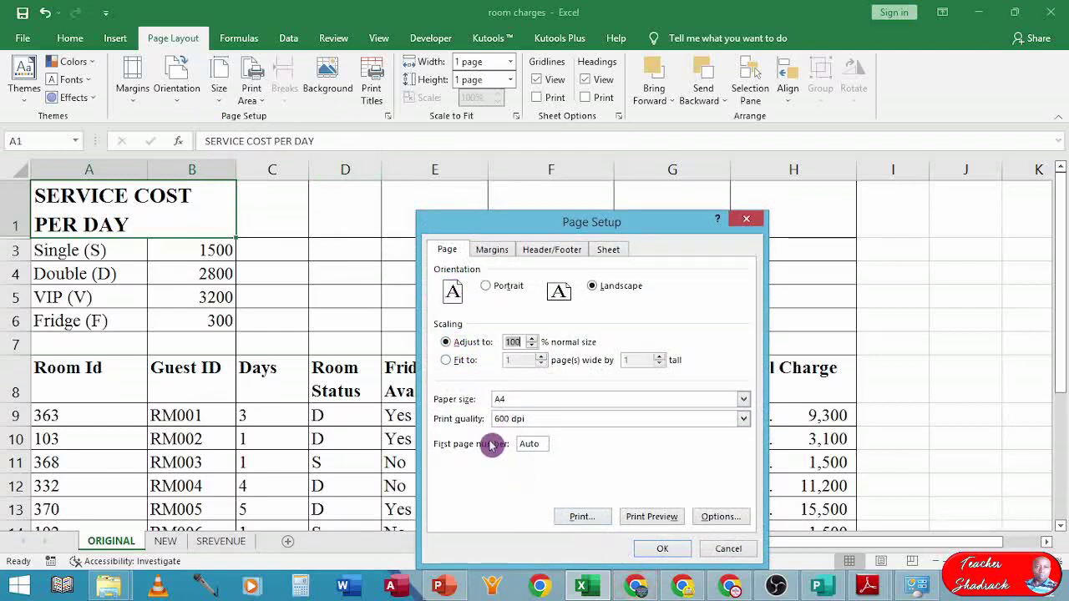
click(646, 549)
click(277, 382)
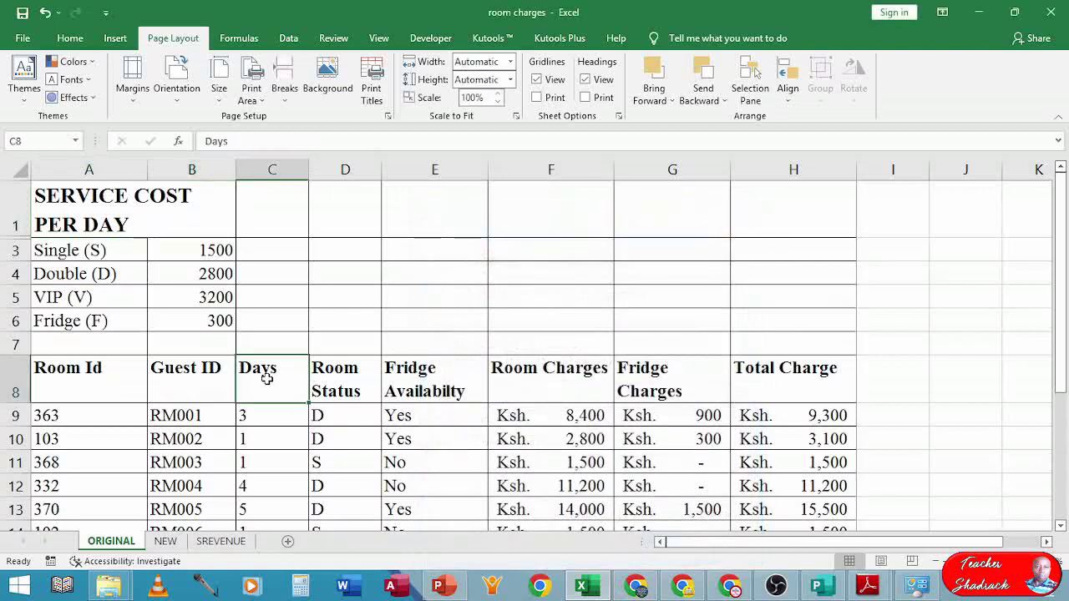
key(ctrl+p)
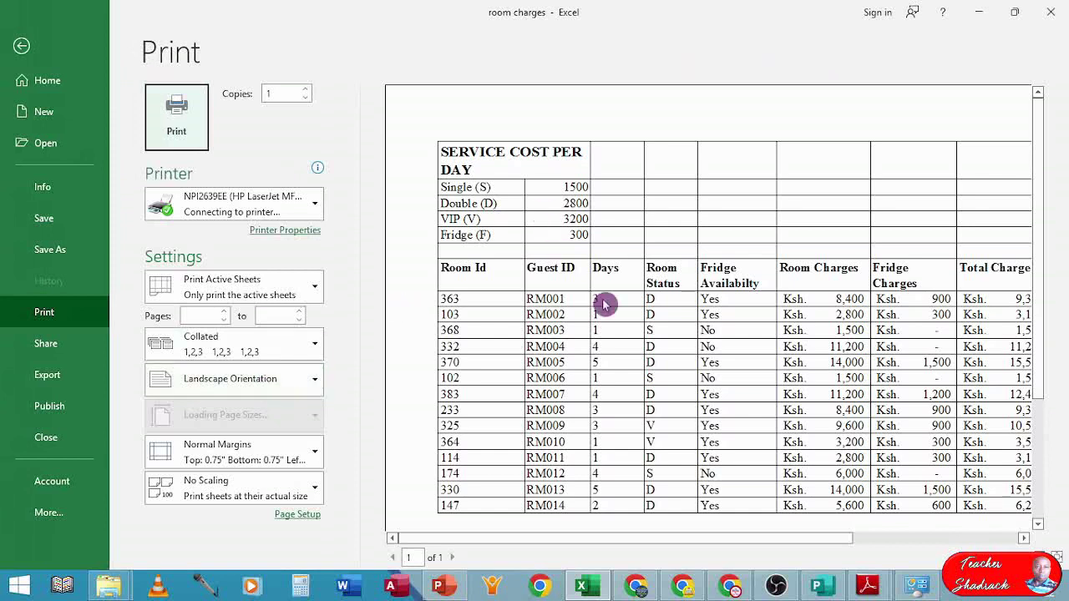
click(633, 362)
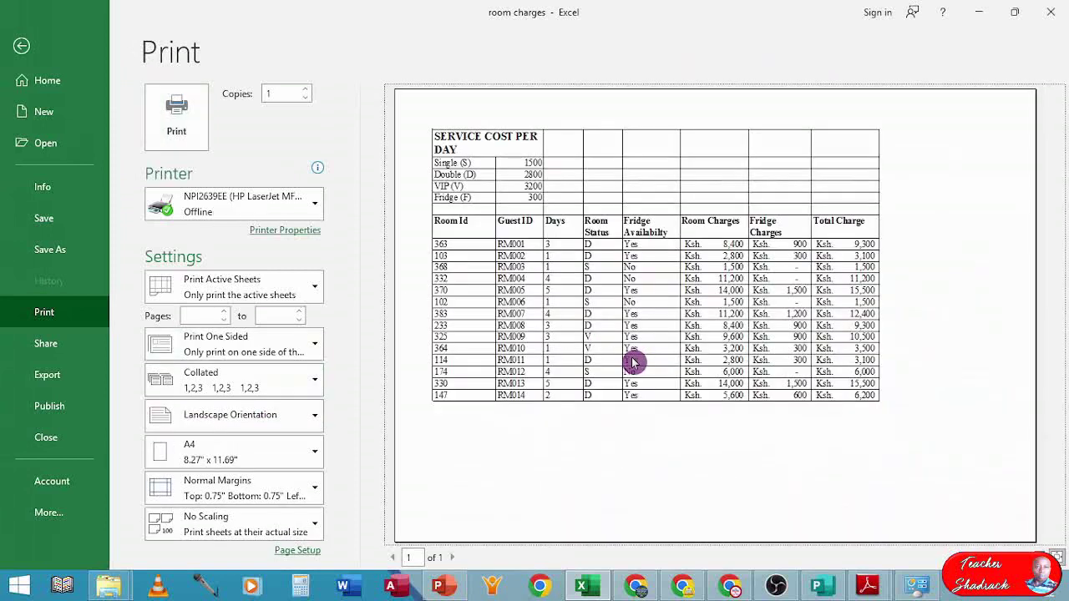
click(633, 362)
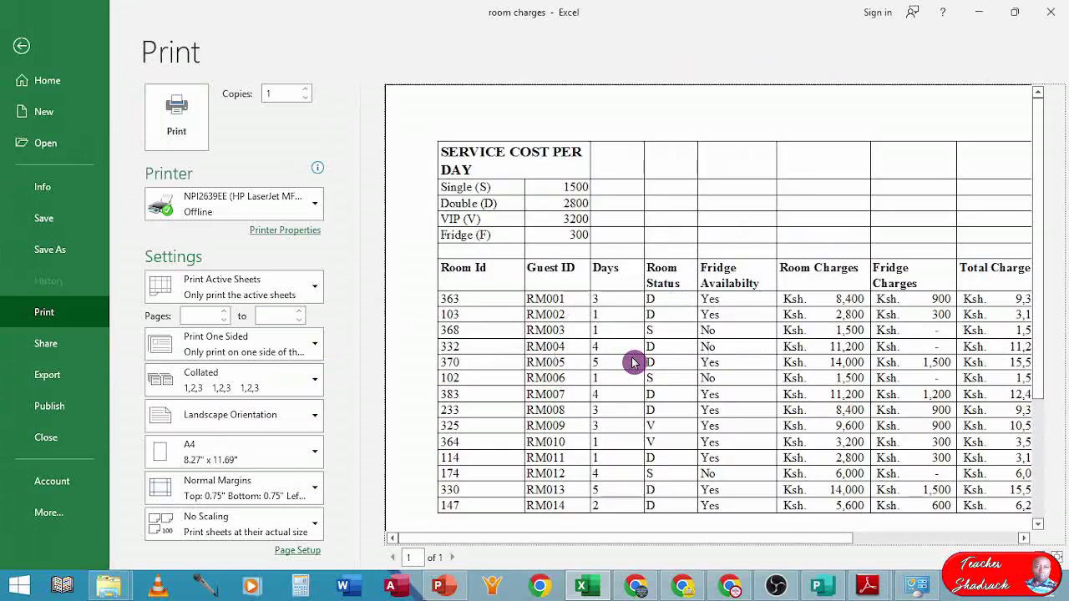
click(18, 47)
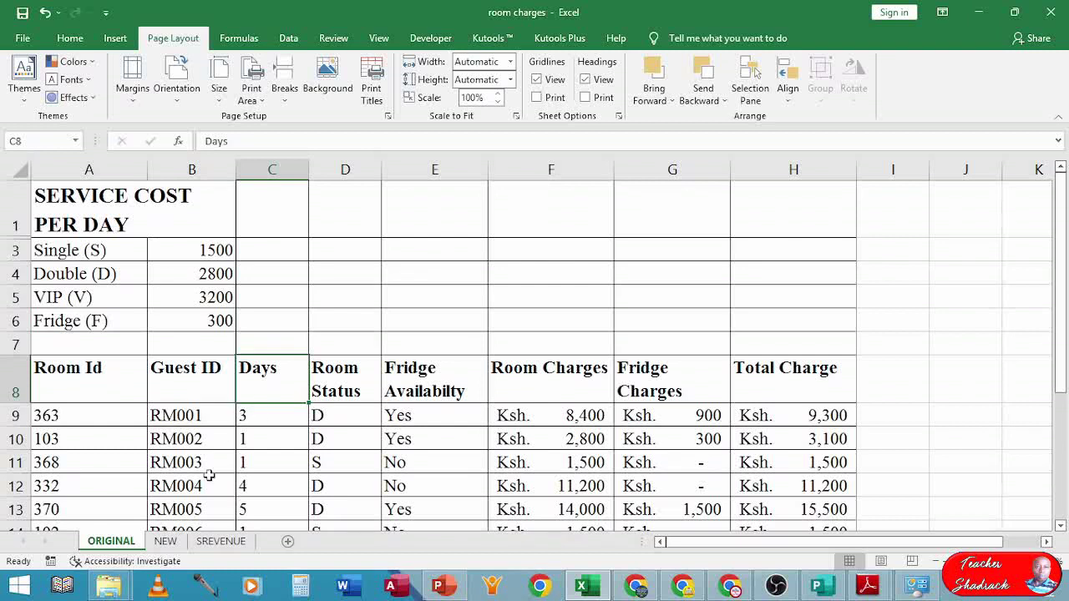
- Set the NEW sheet's filtered table, A1:H20, as its print area
click(168, 543)
scroll(193, 433, up, 2)
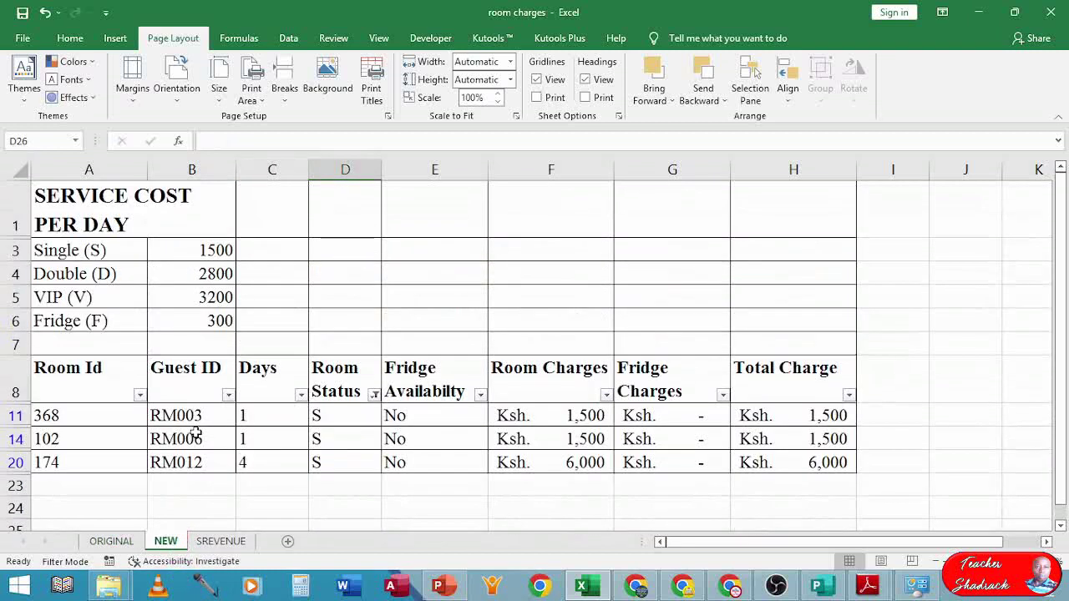
drag(80, 202, 768, 459)
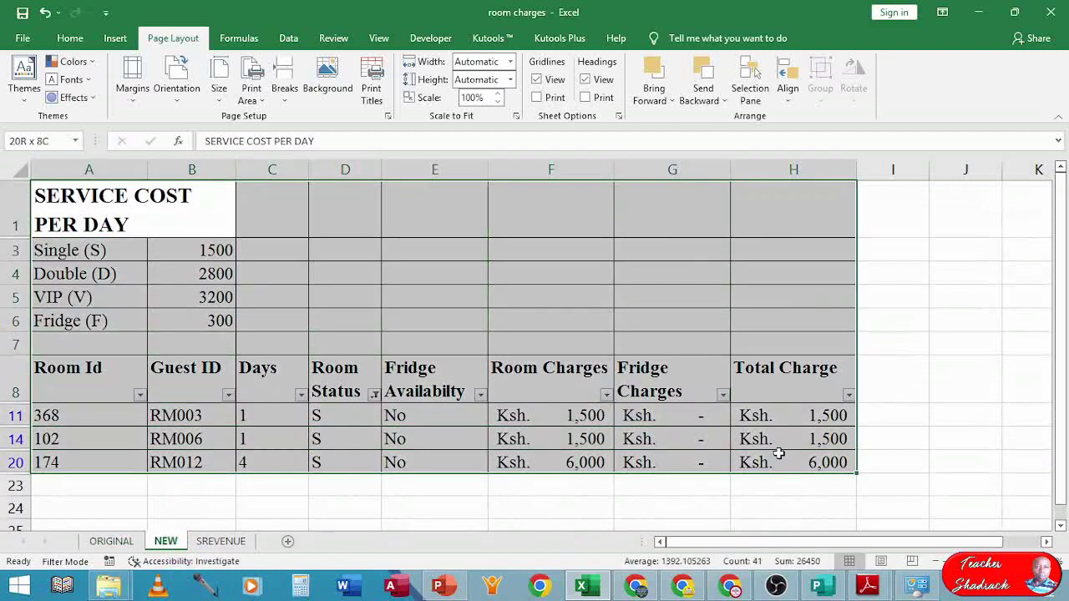
click(255, 87)
click(282, 117)
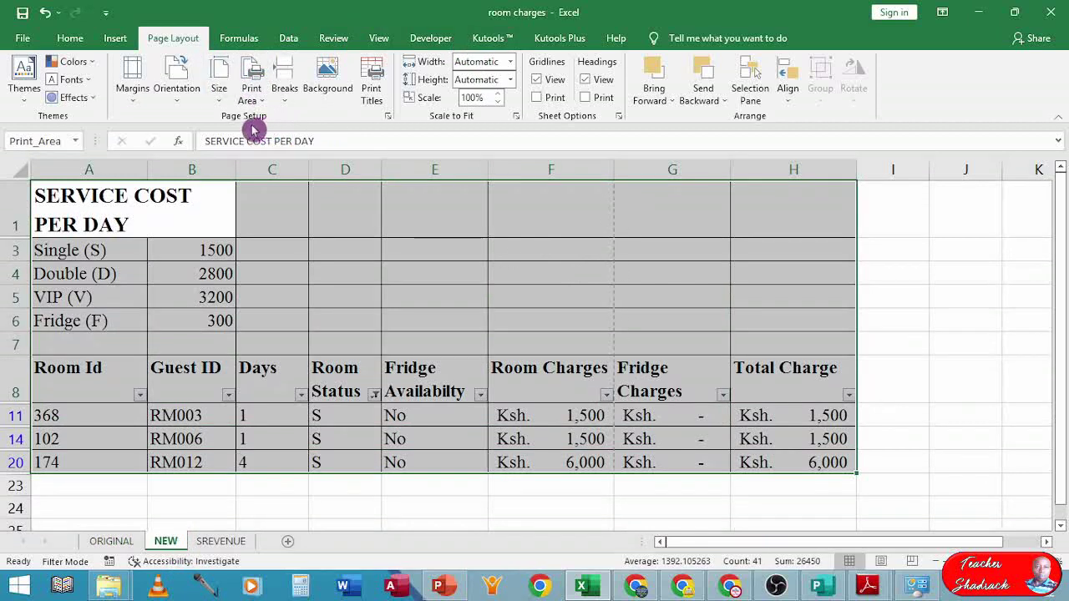
- Make the NEW sheet print in landscape and preview it on one A4 page
click(181, 100)
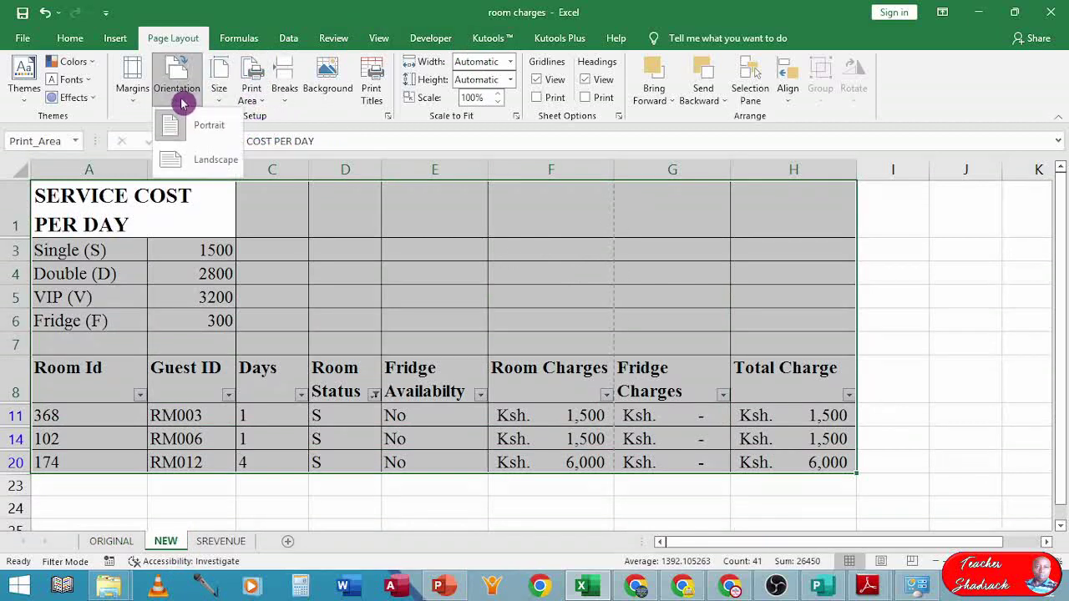
click(193, 161)
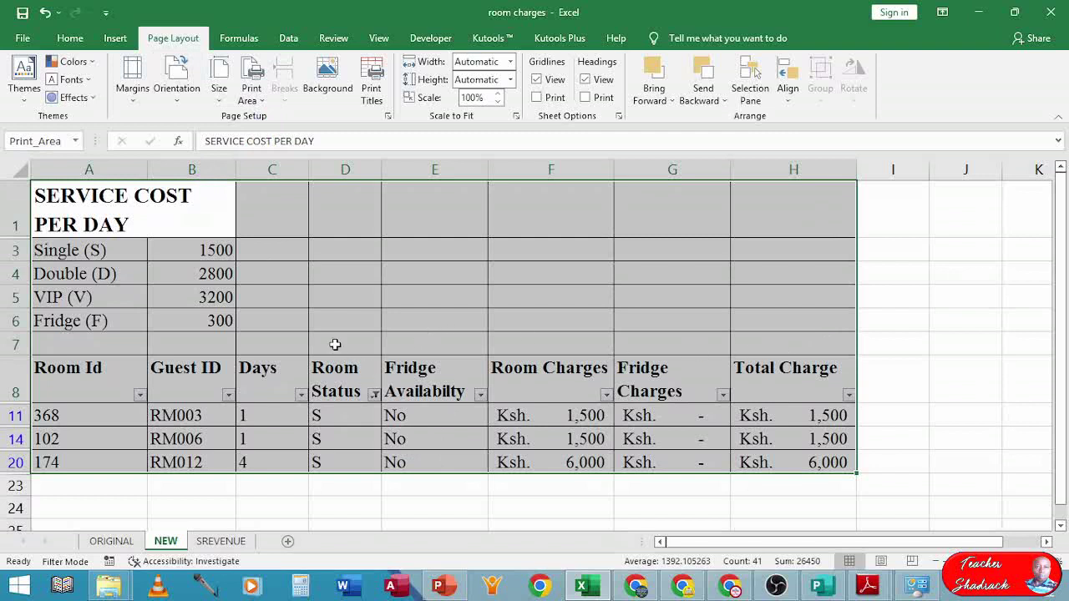
key(ctrl+p)
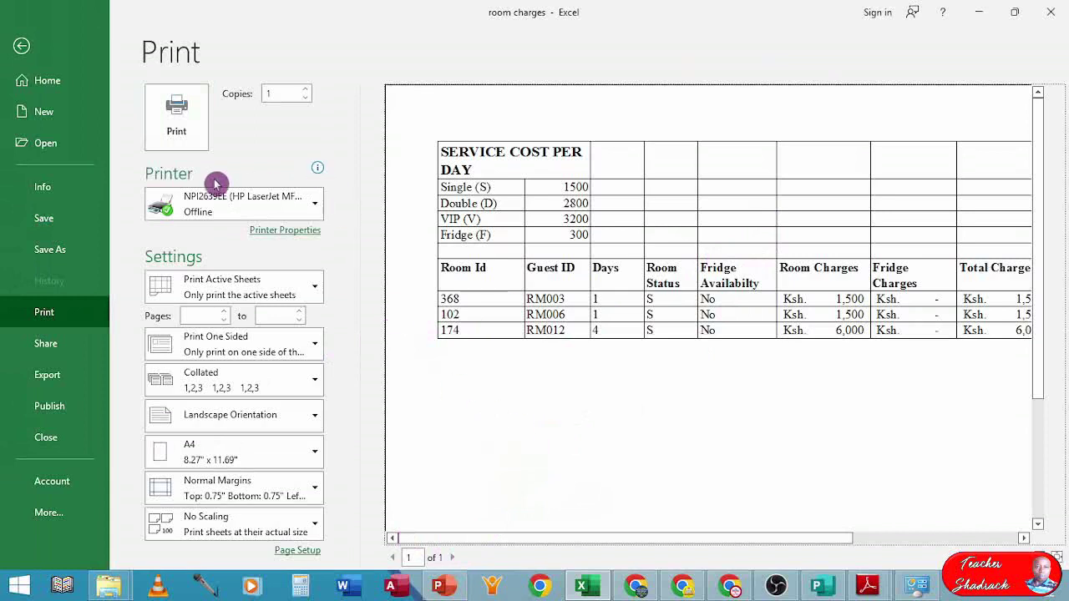
- Preview the SREVENUE Single Room Revenue chart as a full landscape A4 page
click(22, 47)
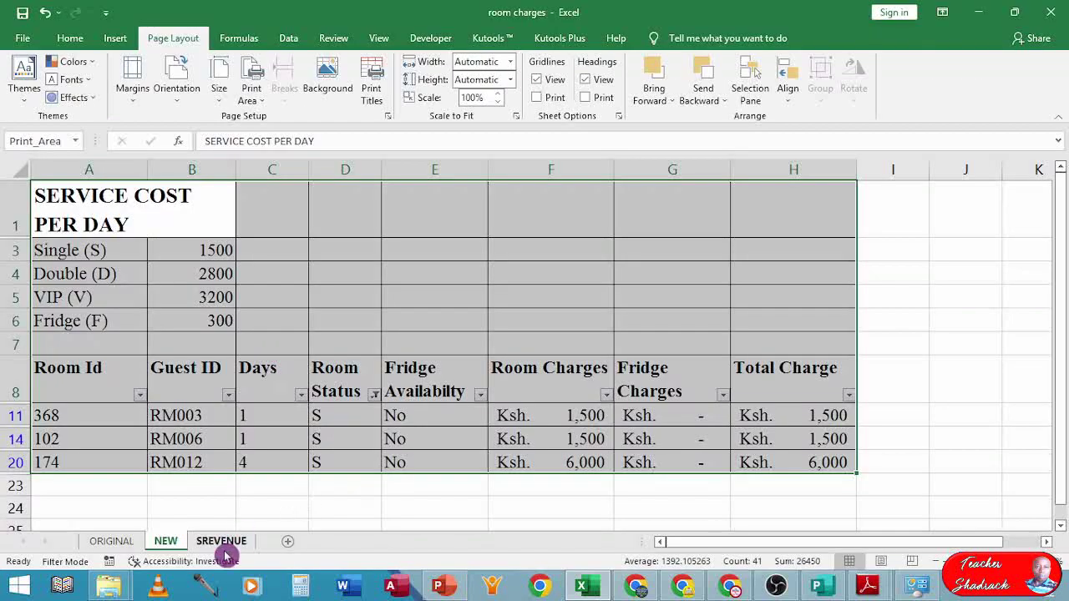
click(224, 542)
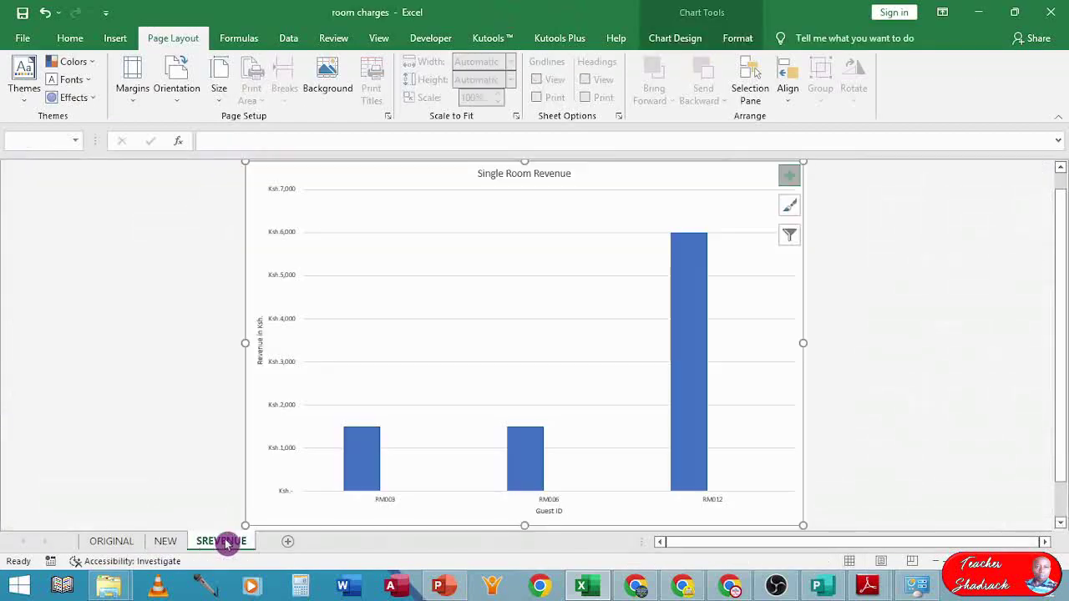
key(ctrl+p)
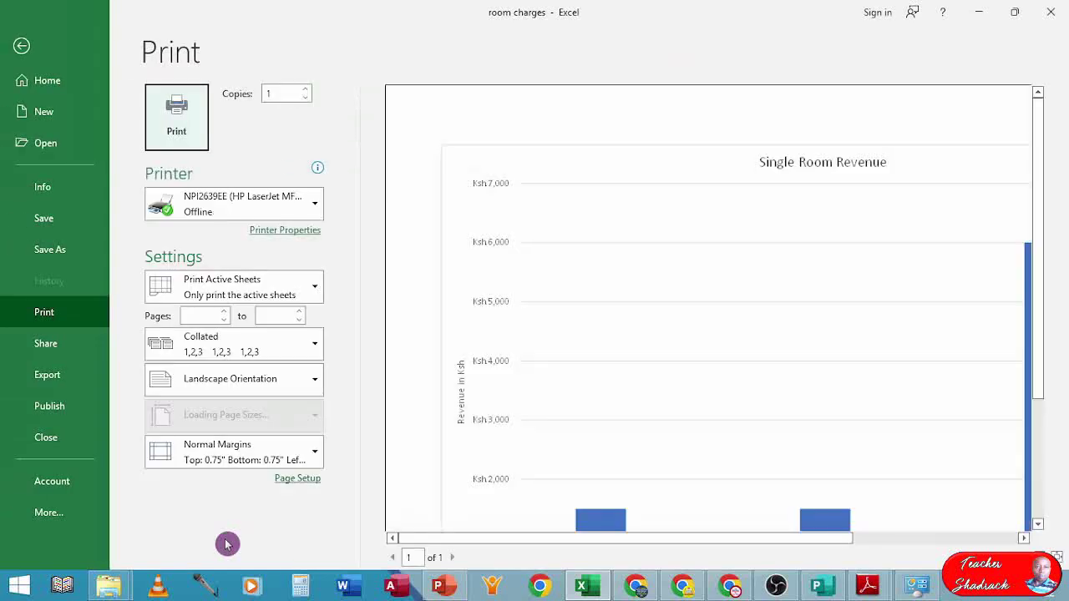
click(585, 354)
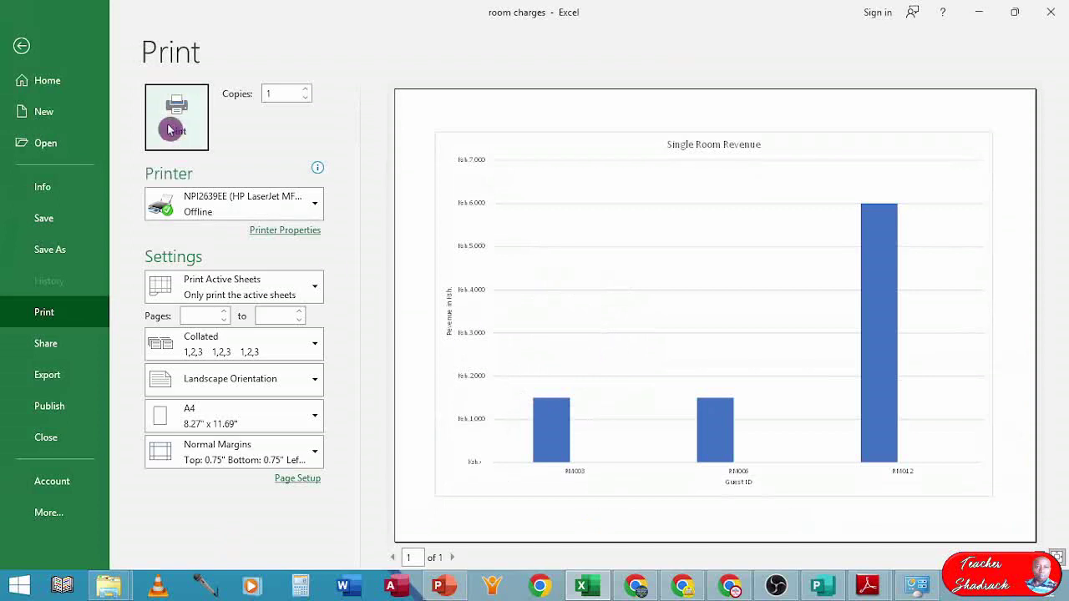
click(21, 44)
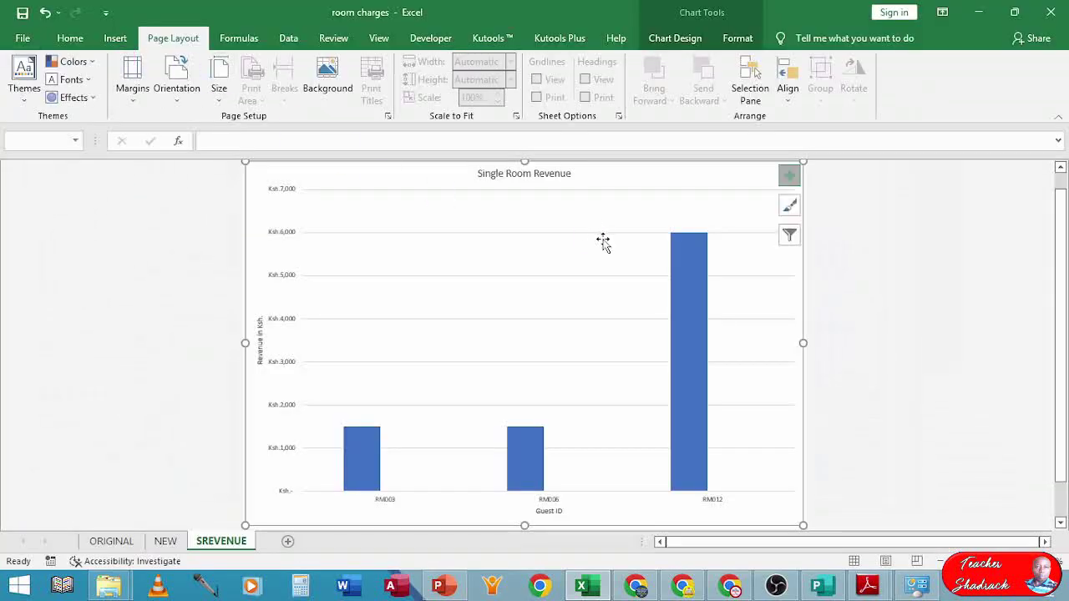
- Return to the ORIGINAL sheet and select the Room Id header cell
click(164, 541)
click(112, 541)
click(99, 372)
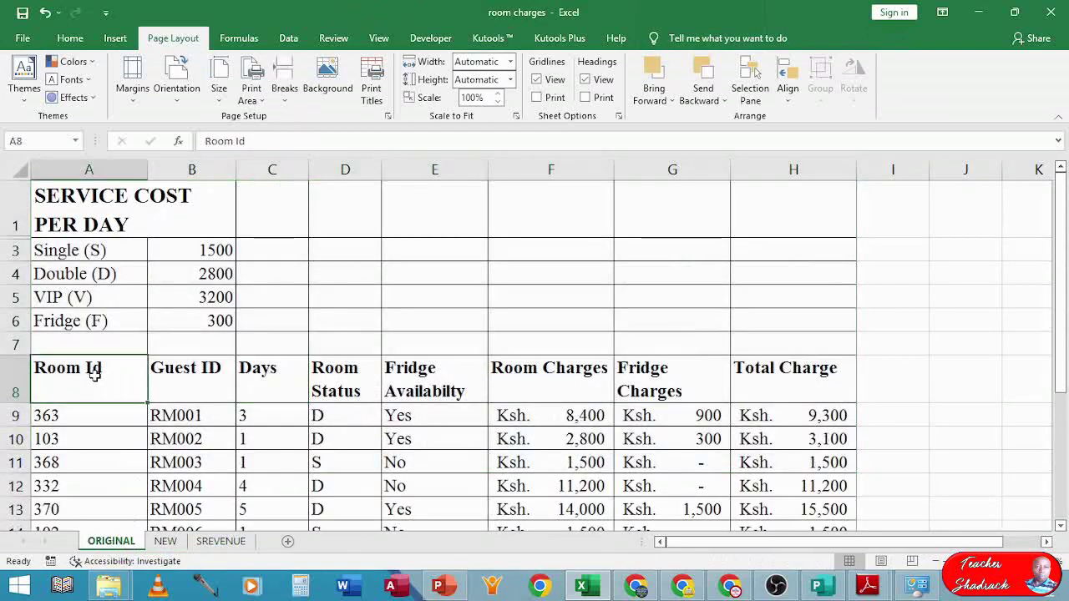